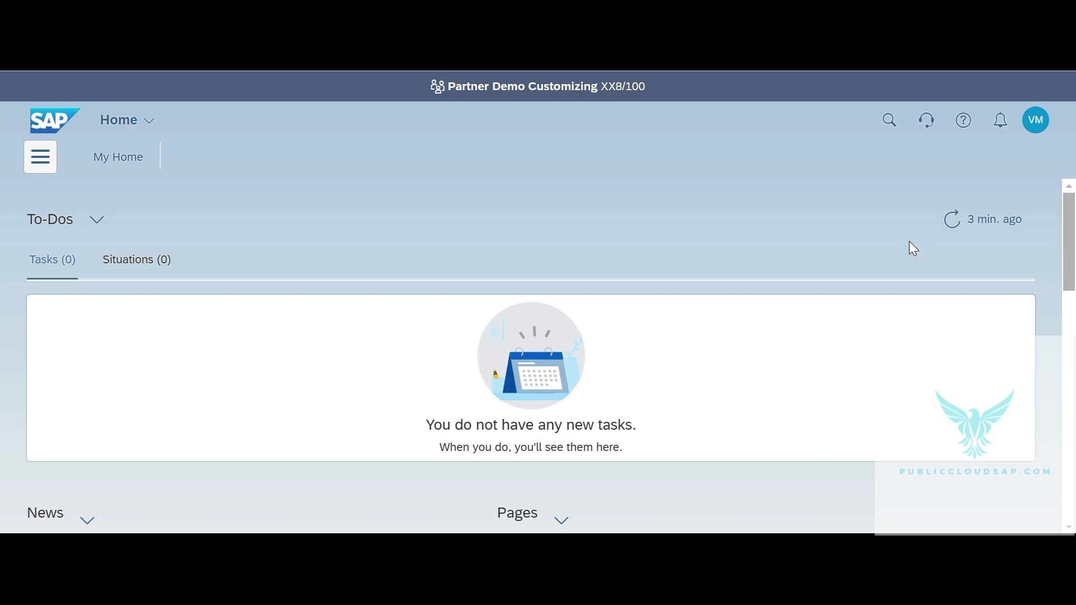
Step: Search for "create supplier invoice" and open the Create Supplier Invoice - Advanced app
{"action": "left_click", "coordinate": [888, 122]}
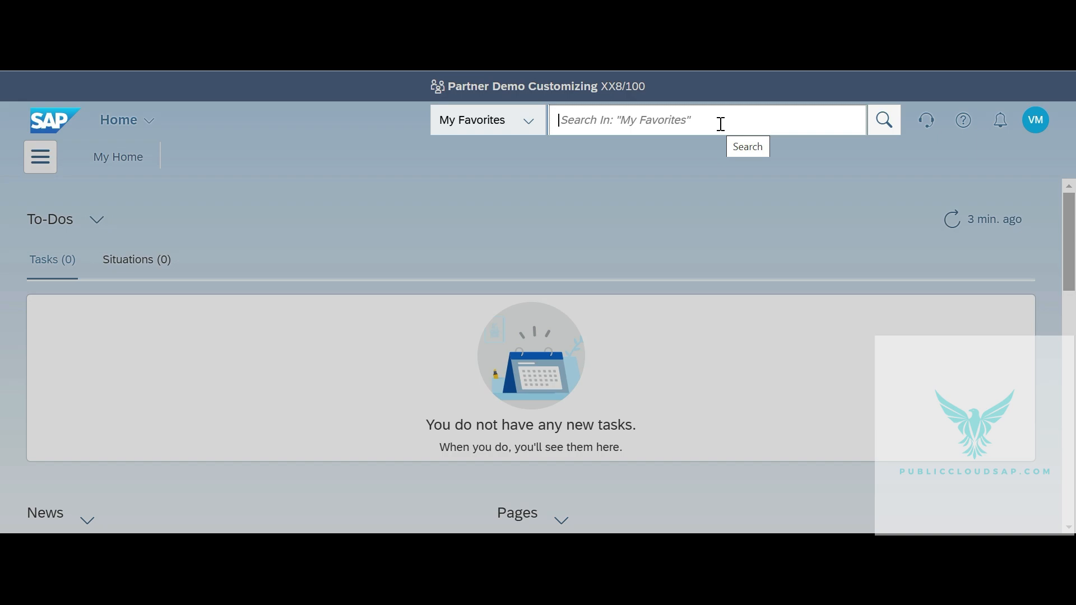
{"action": "type", "text": "create "}
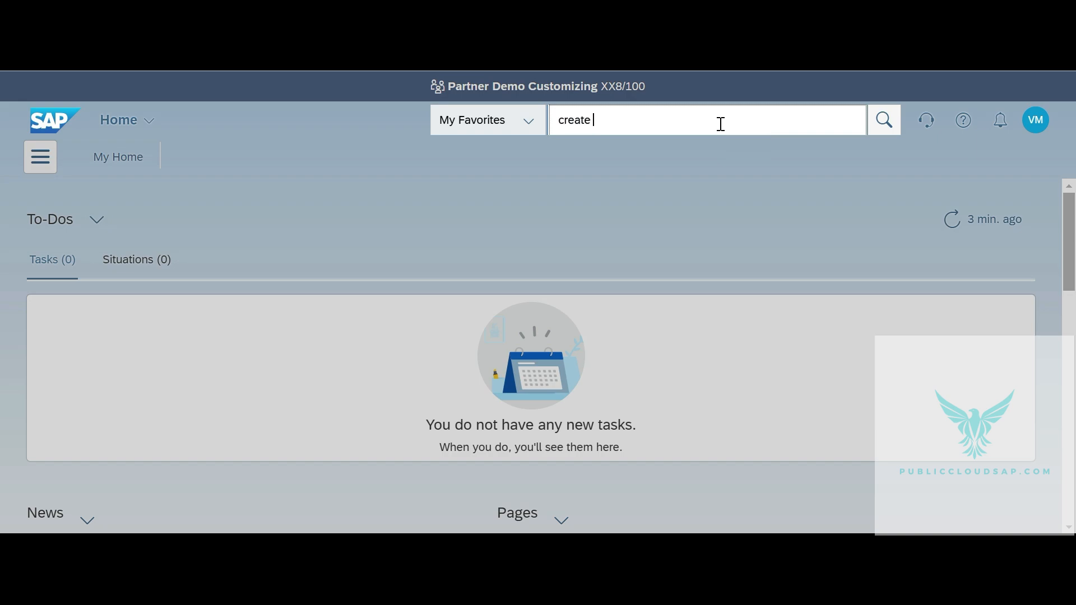
{"action": "type", "text": "supplier "}
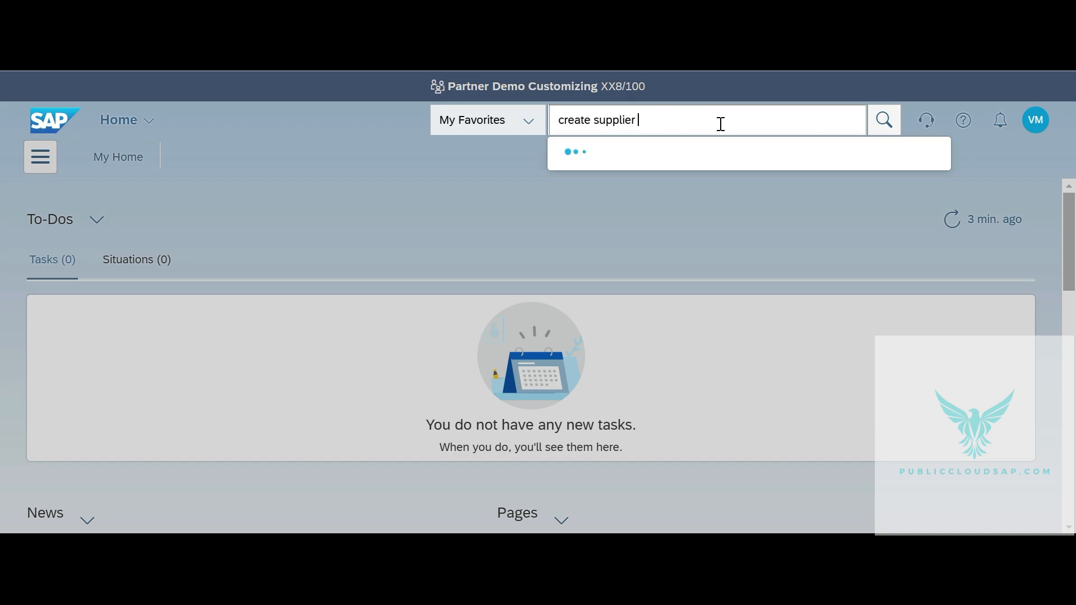
{"action": "type", "text": "invoice"}
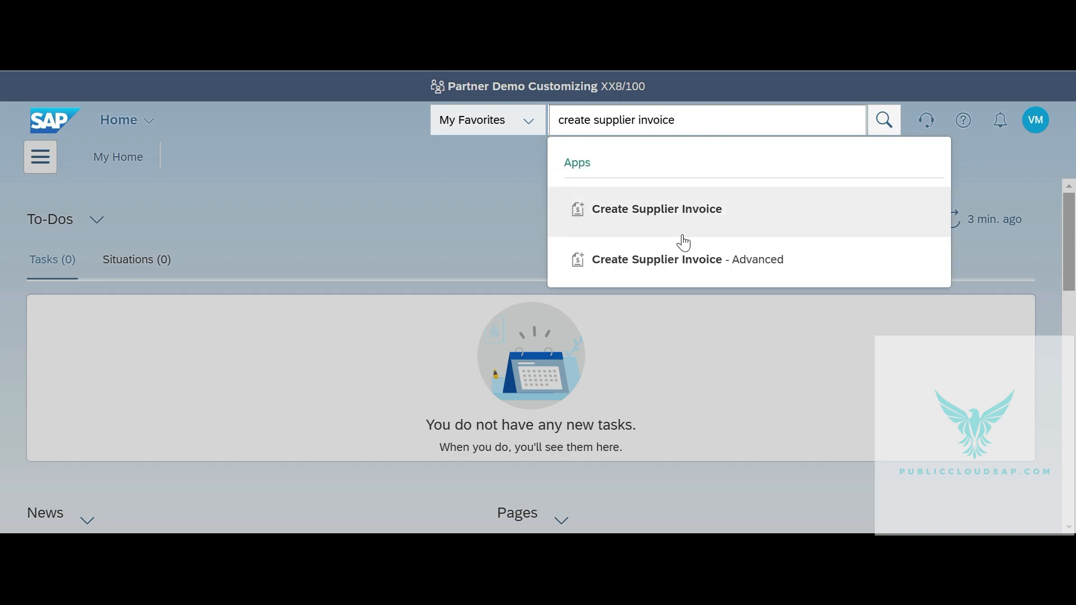
{"action": "left_click", "coordinate": [676, 262]}
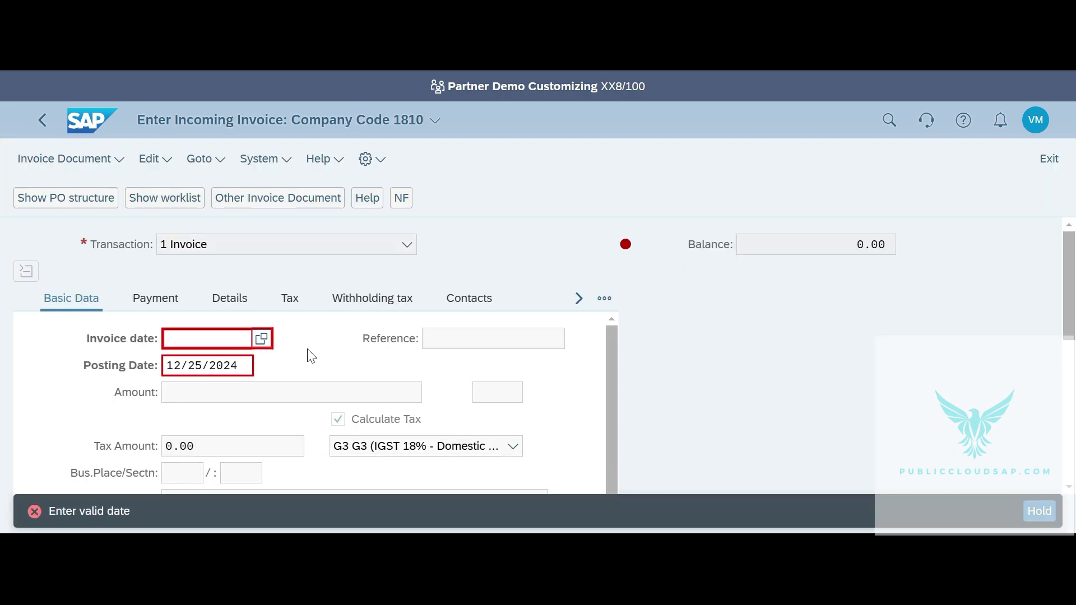
Step: Set the invoice date to 12/25/2024 and enter INV#123 as the invoice reference
{"action": "left_click", "coordinate": [262, 338]}
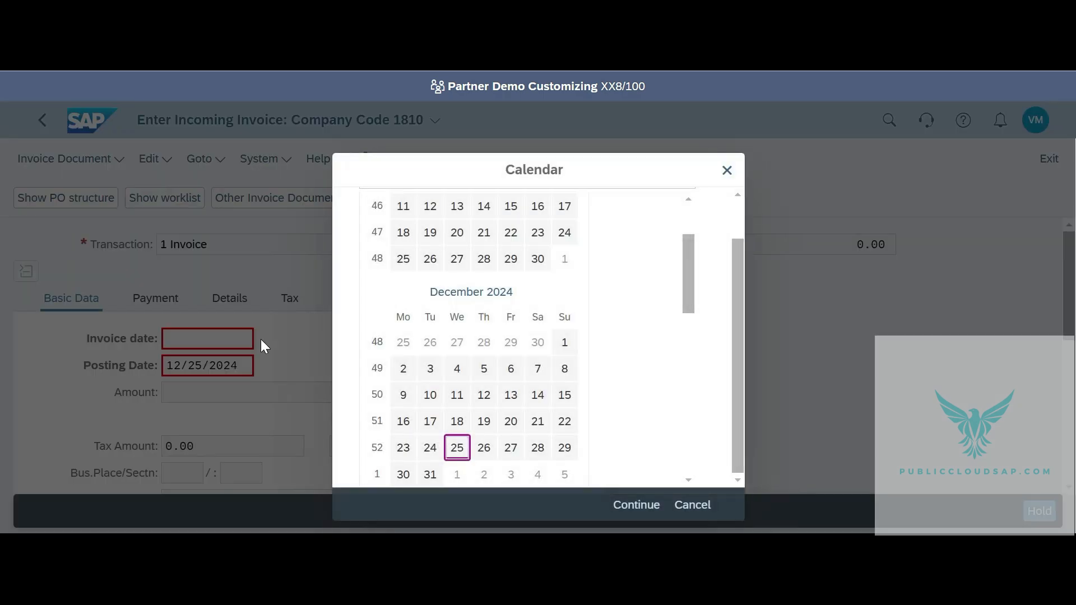
{"action": "double_click", "coordinate": [457, 448]}
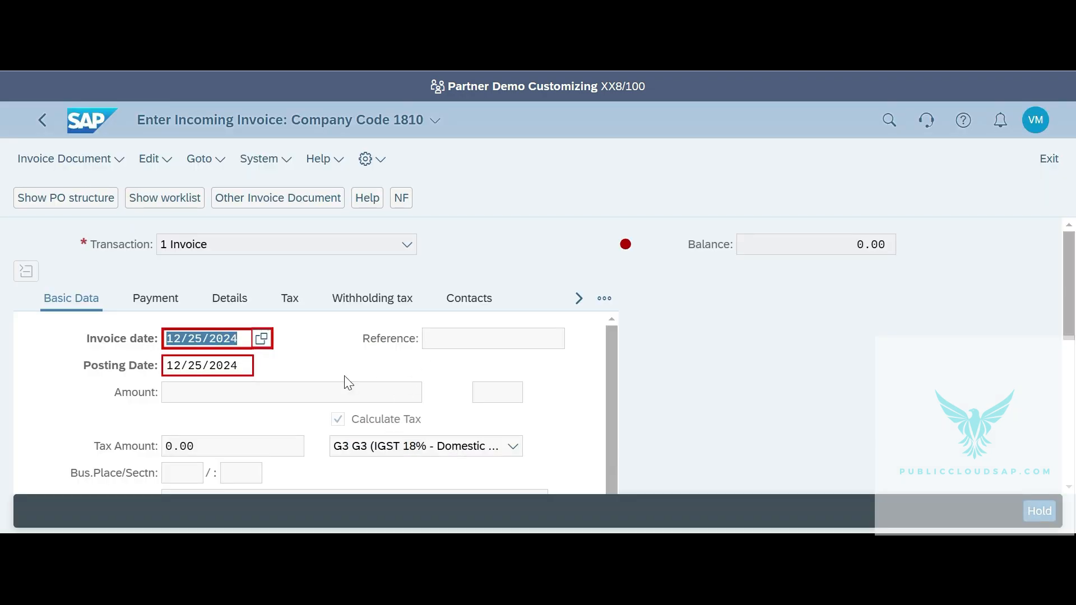
{"action": "type", "text": "INV"}
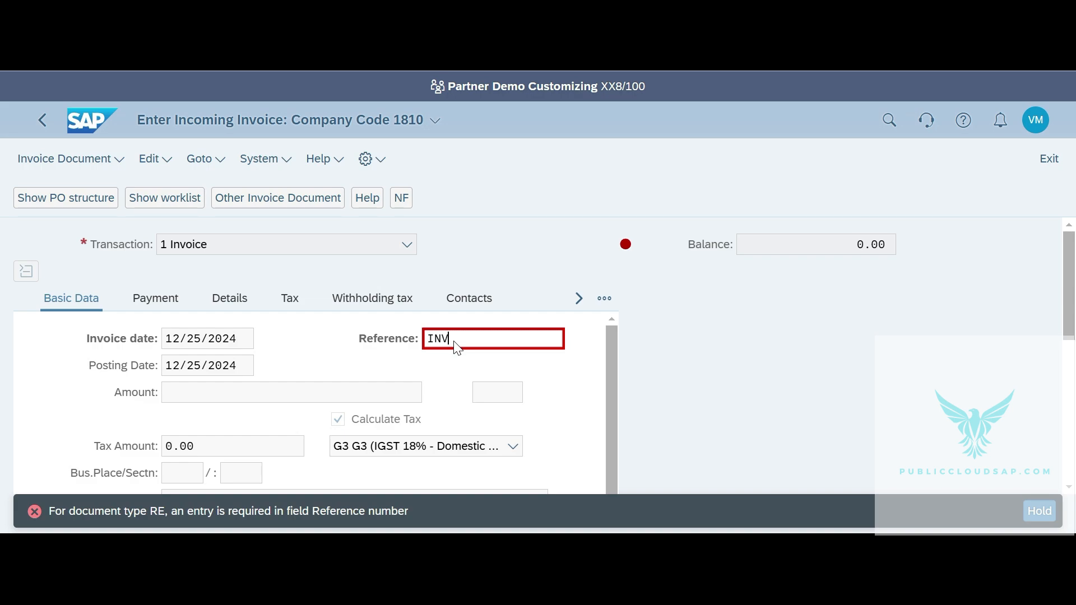
{"action": "type", "text": "#123"}
{"action": "left_click", "coordinate": [729, 390]}
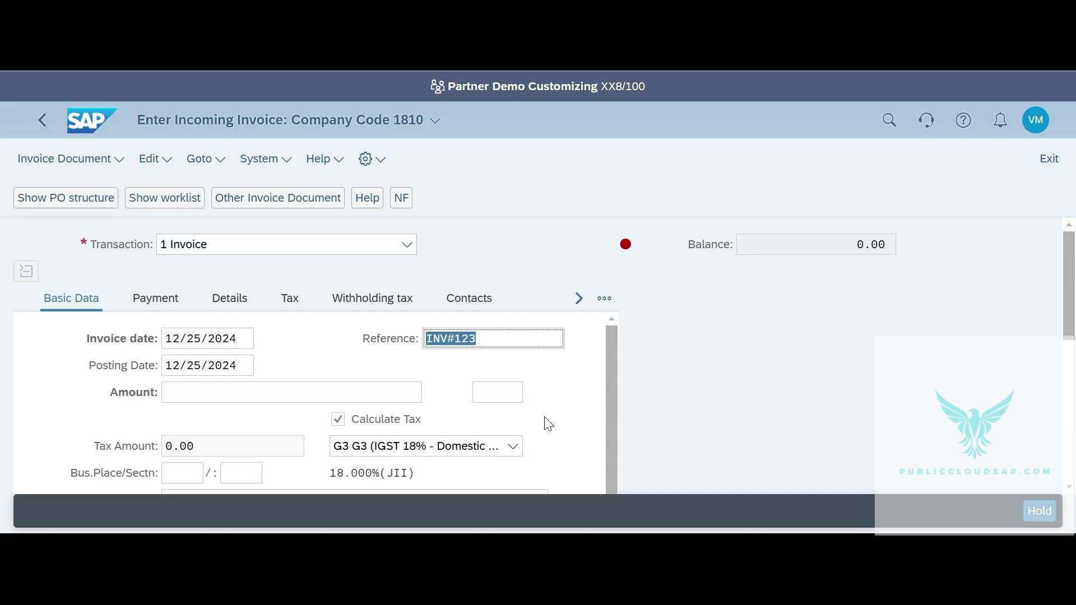
Step: Set the invoice amount to 1180 with currency INR
{"action": "left_click", "coordinate": [387, 395]}
{"action": "type", "text": "1180"}
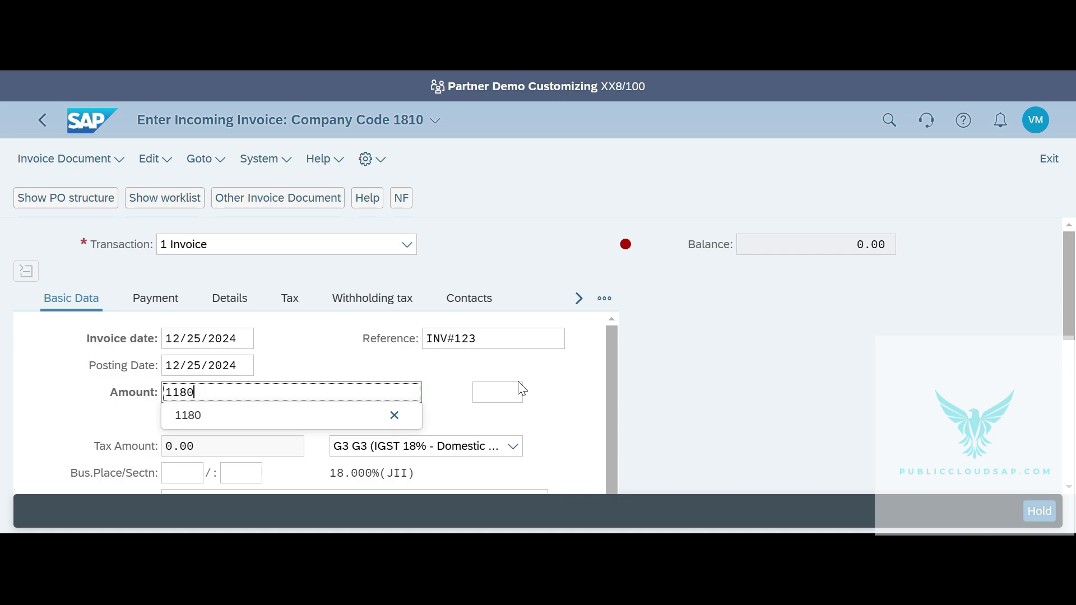
{"action": "left_click", "coordinate": [502, 400]}
{"action": "type", "text": "INR"}
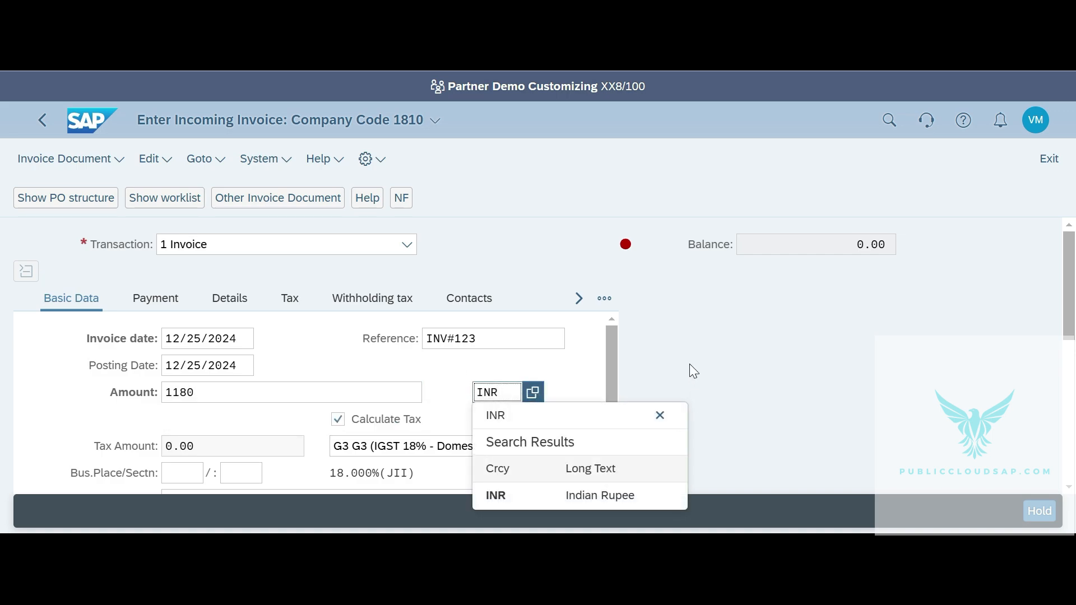
{"action": "left_click", "coordinate": [633, 382]}
Step: Enter 1810 as both the business place and the section in the invoice's basic data
{"action": "scroll", "coordinate": [496, 441], "scroll_direction": "down", "scroll_amount": 2}
{"action": "scroll", "coordinate": [496, 441], "scroll_direction": "down", "scroll_amount": 1}
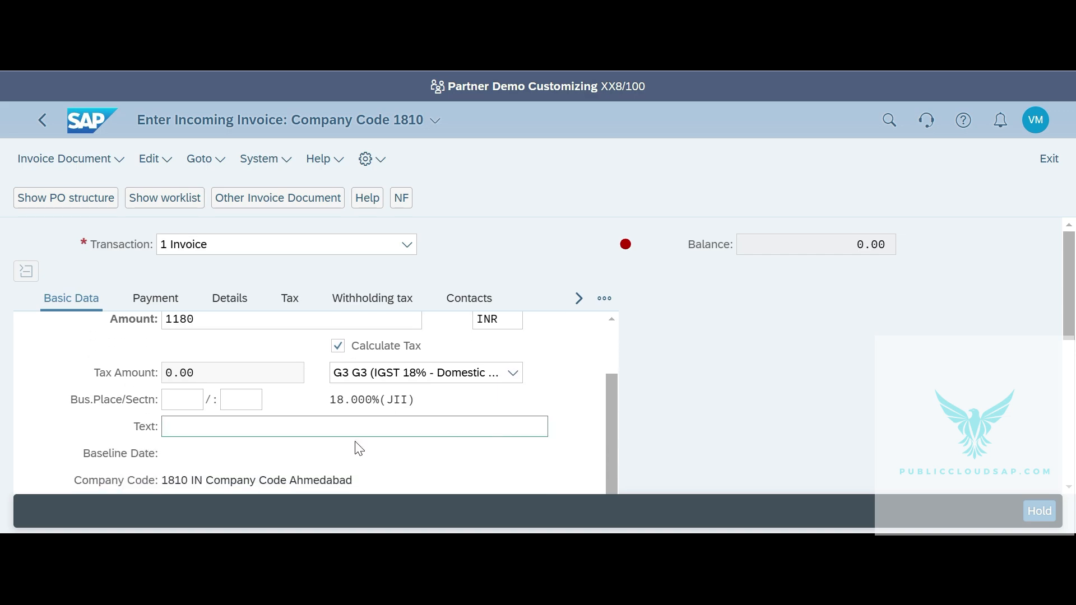
{"action": "left_click", "coordinate": [180, 419]}
{"action": "type", "text": "1810"}
{"action": "key", "text": "Tab"}
{"action": "type", "text": "1810"}
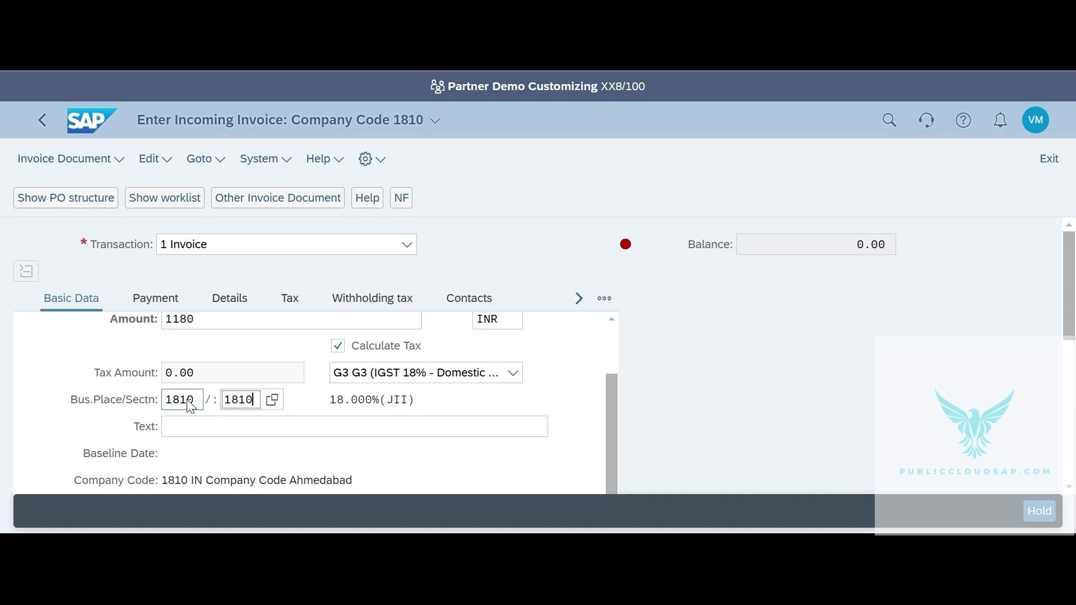
{"action": "left_click", "coordinate": [331, 373]}
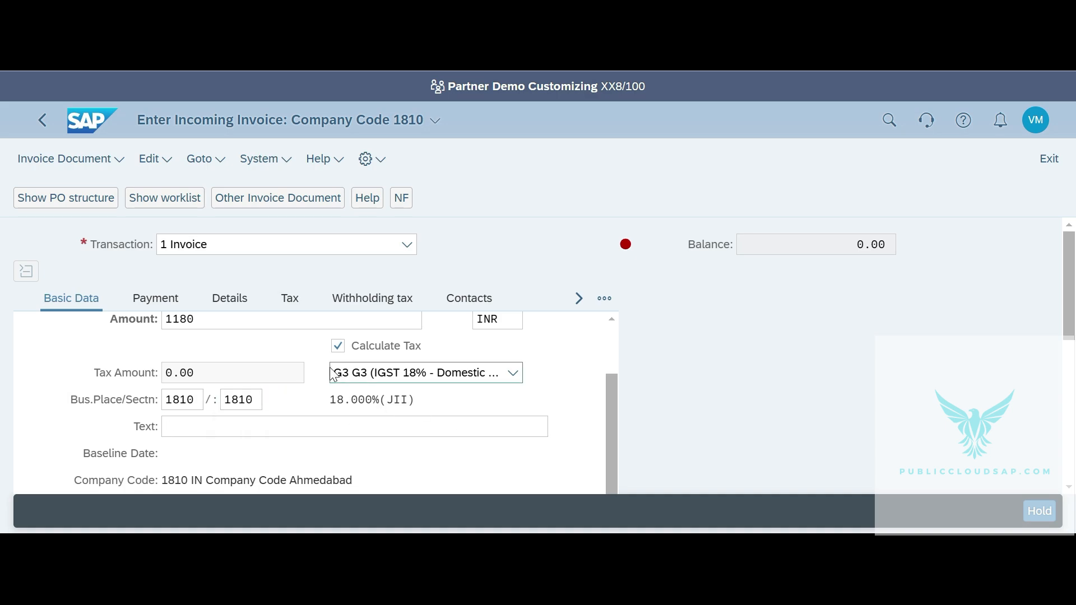
Step: Enter the vendor number of Supplier 30 for Withholding as the invoicing party in the invoice details
{"action": "left_click", "coordinate": [230, 303]}
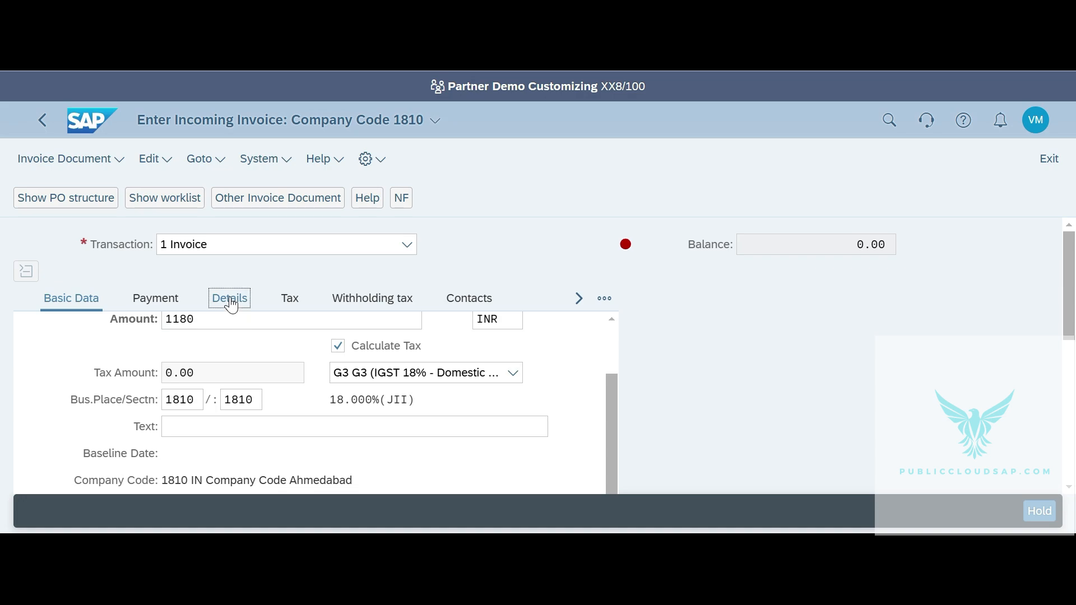
{"action": "left_click", "coordinate": [505, 397]}
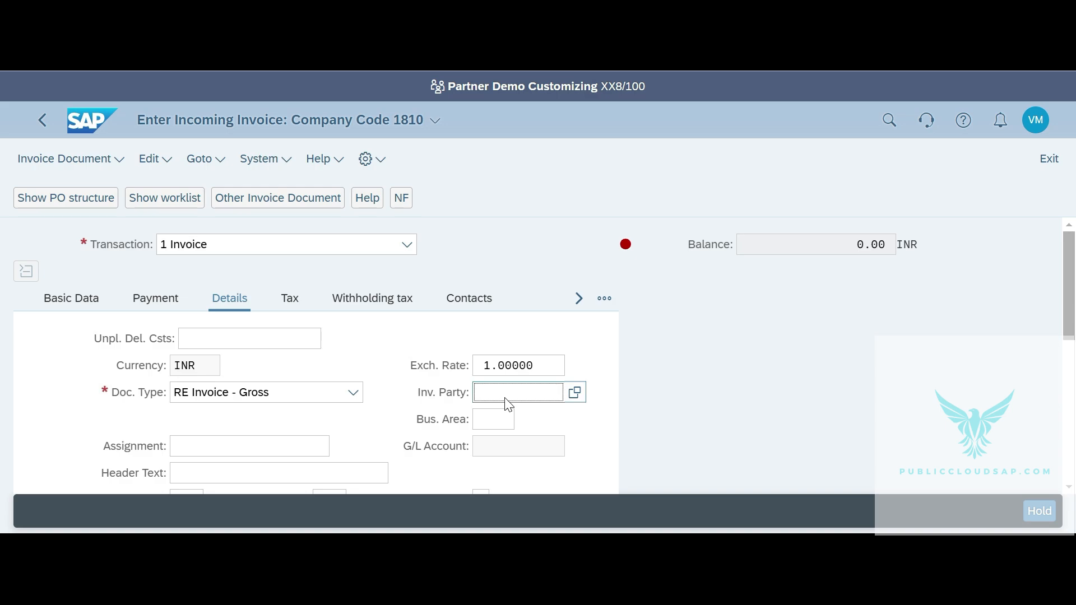
{"action": "type", "text": "18300030"}
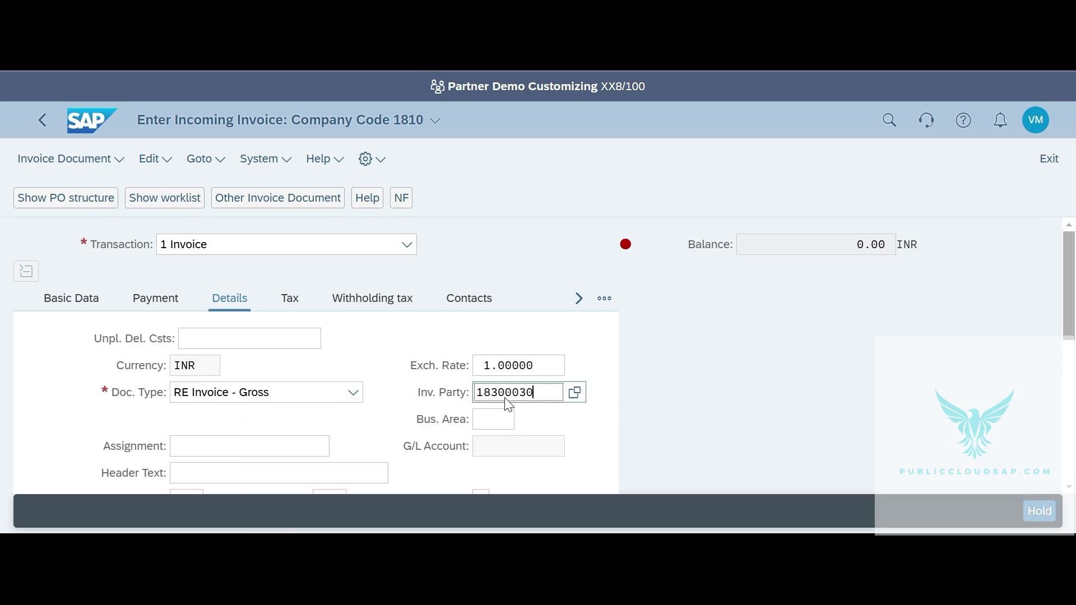
{"action": "left_click", "coordinate": [699, 446]}
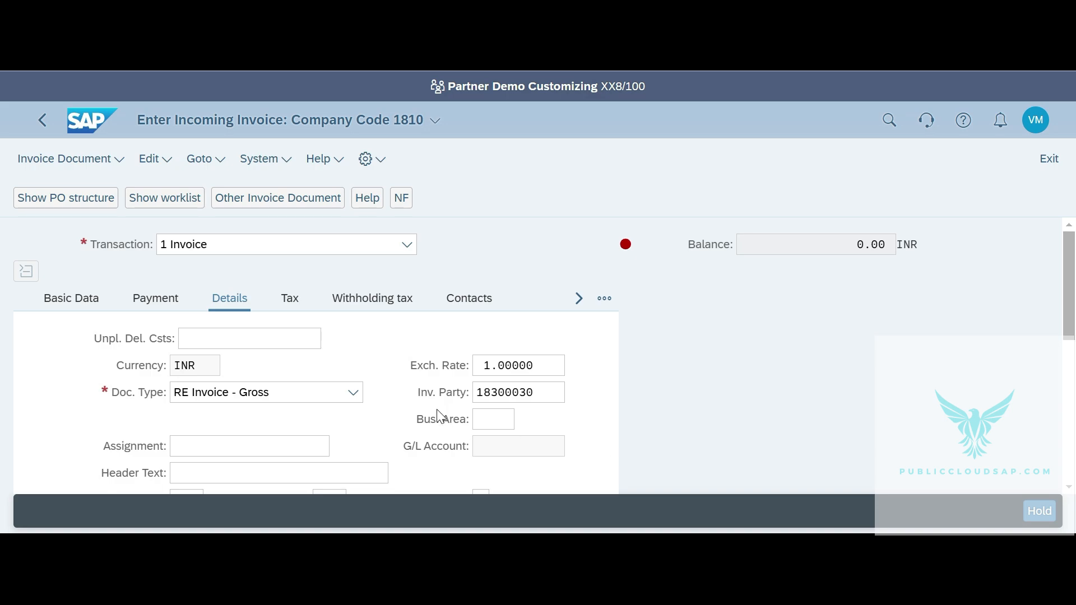
Step: In the basic data, enter the same vendor number as GST partner and set the place of supply to GJ
{"action": "left_click", "coordinate": [77, 295]}
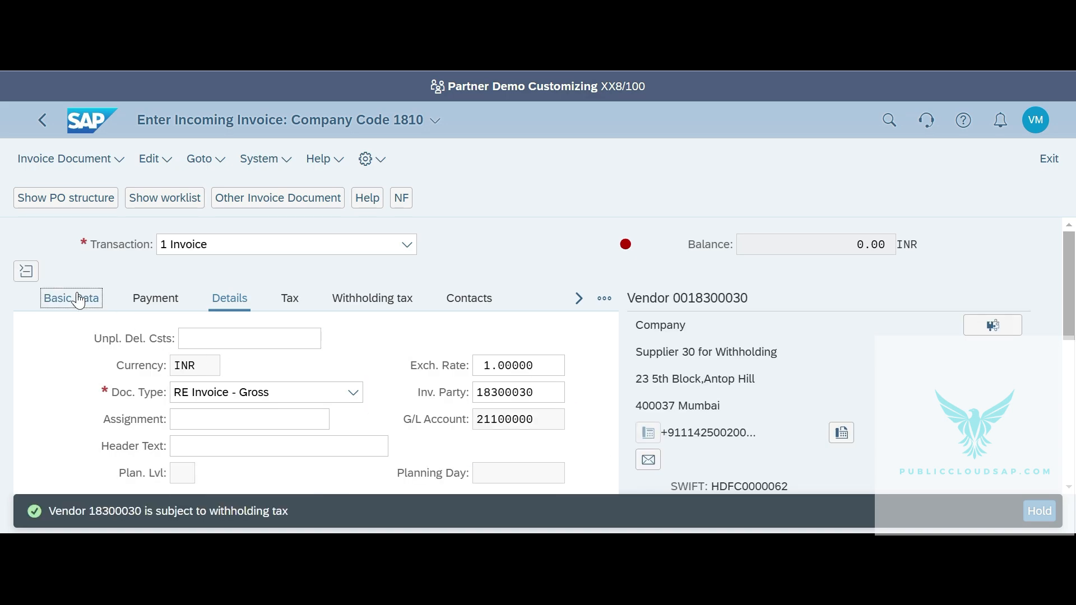
{"action": "scroll", "coordinate": [353, 397], "scroll_direction": "down", "scroll_amount": 3}
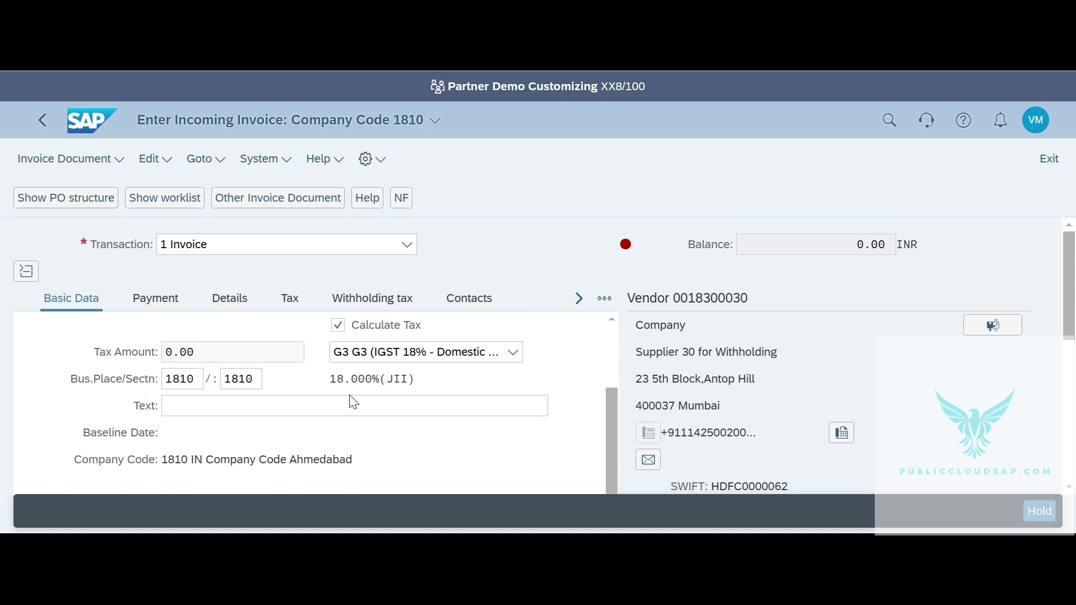
{"action": "scroll", "coordinate": [353, 403], "scroll_direction": "down", "scroll_amount": 2}
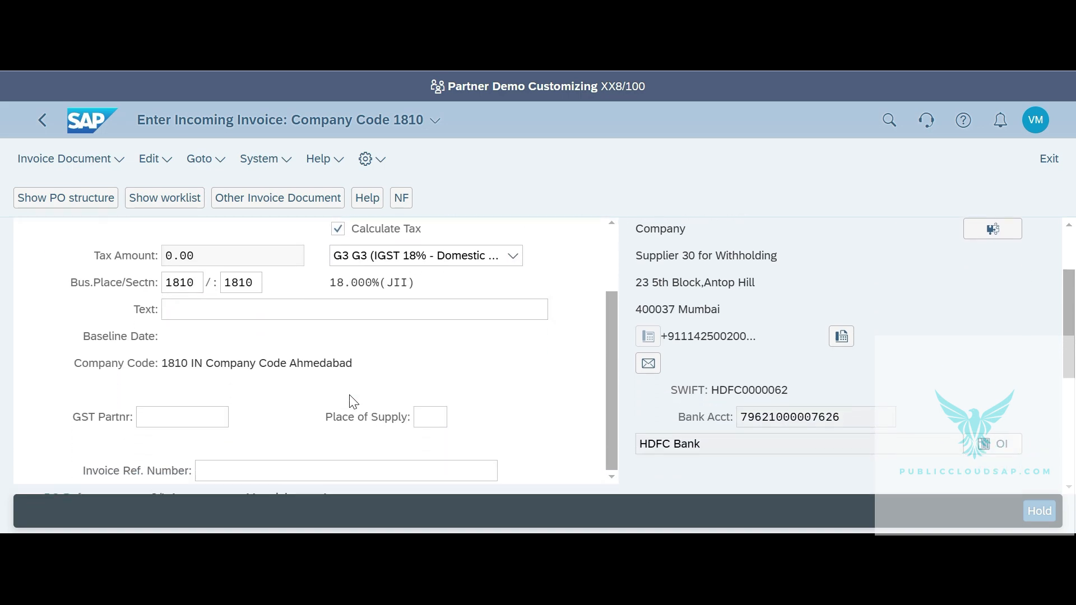
{"action": "left_click", "coordinate": [170, 409]}
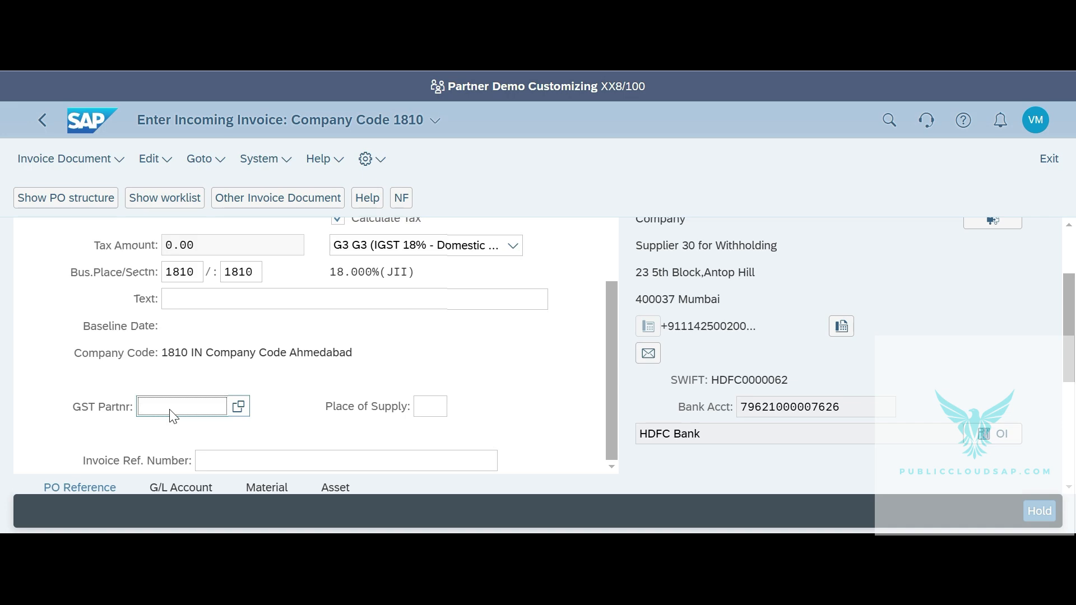
{"action": "type", "text": "18300030"}
{"action": "left_click", "coordinate": [323, 435]}
{"action": "left_click", "coordinate": [444, 411]}
{"action": "type", "text": "G"}
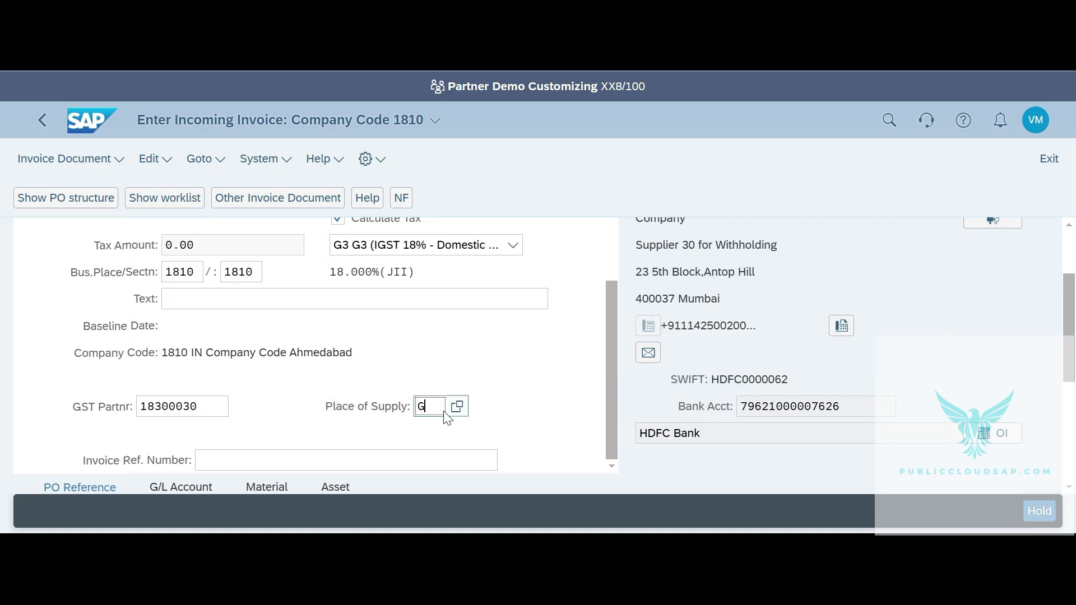
{"action": "type", "text": "J"}
{"action": "key", "text": "BackSpace"}
{"action": "type", "text": "J"}
{"action": "key", "text": "Return"}
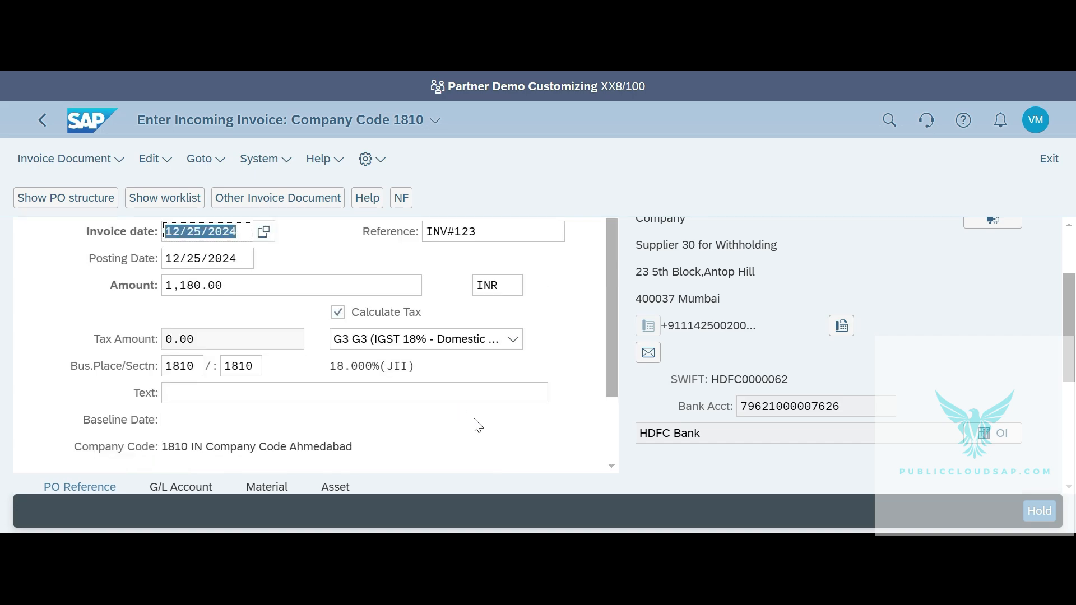
Step: For the first G/L account line, look up accounts with the search term *service*
{"action": "scroll", "coordinate": [474, 425], "scroll_direction": "down", "scroll_amount": 2}
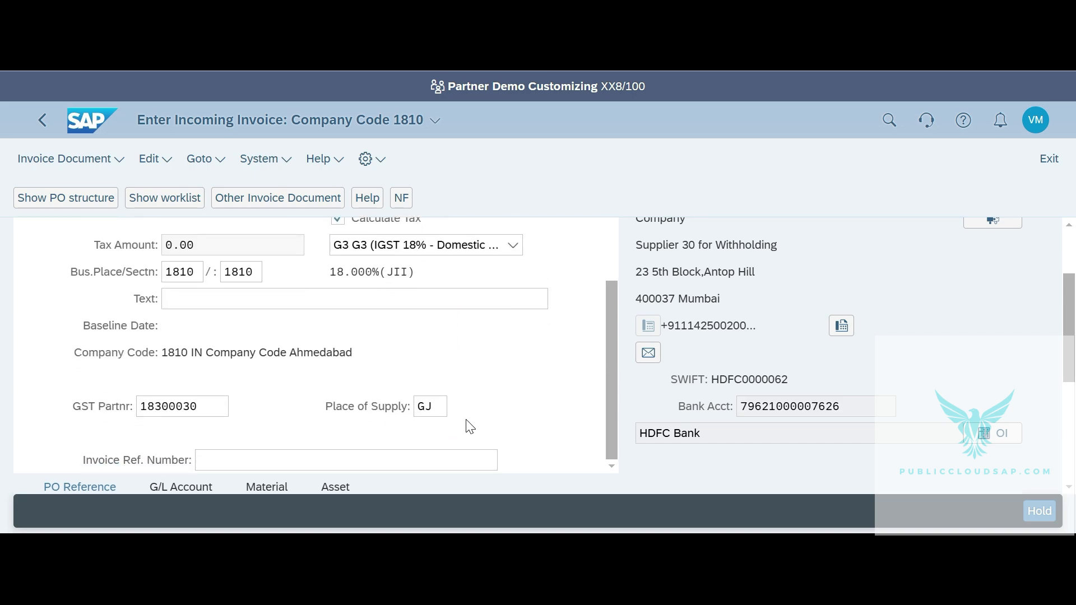
{"action": "scroll", "coordinate": [497, 352], "scroll_direction": "down", "scroll_amount": 2}
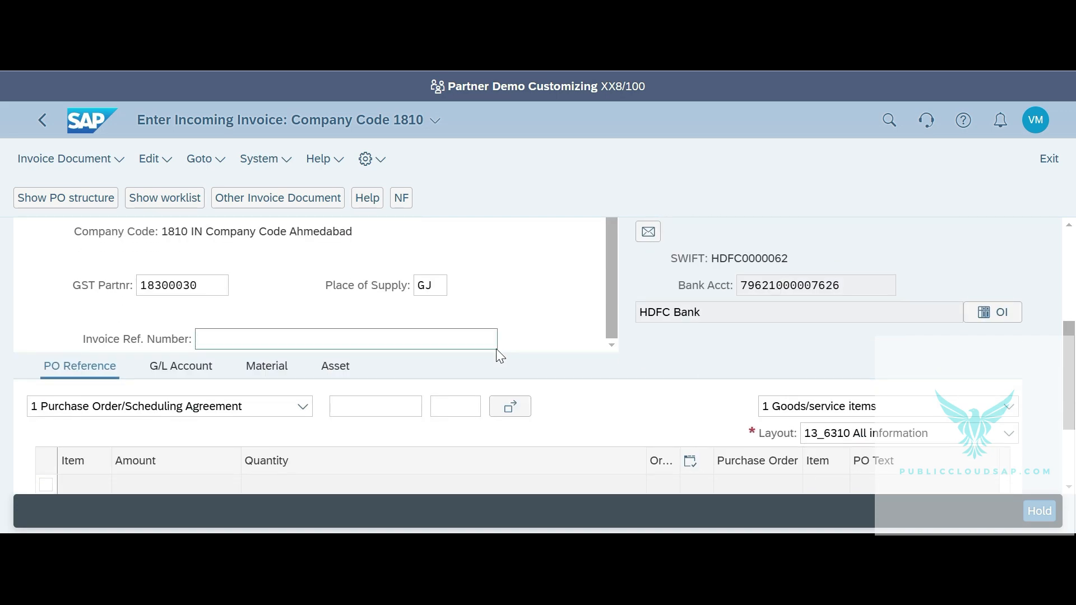
{"action": "left_click", "coordinate": [189, 372]}
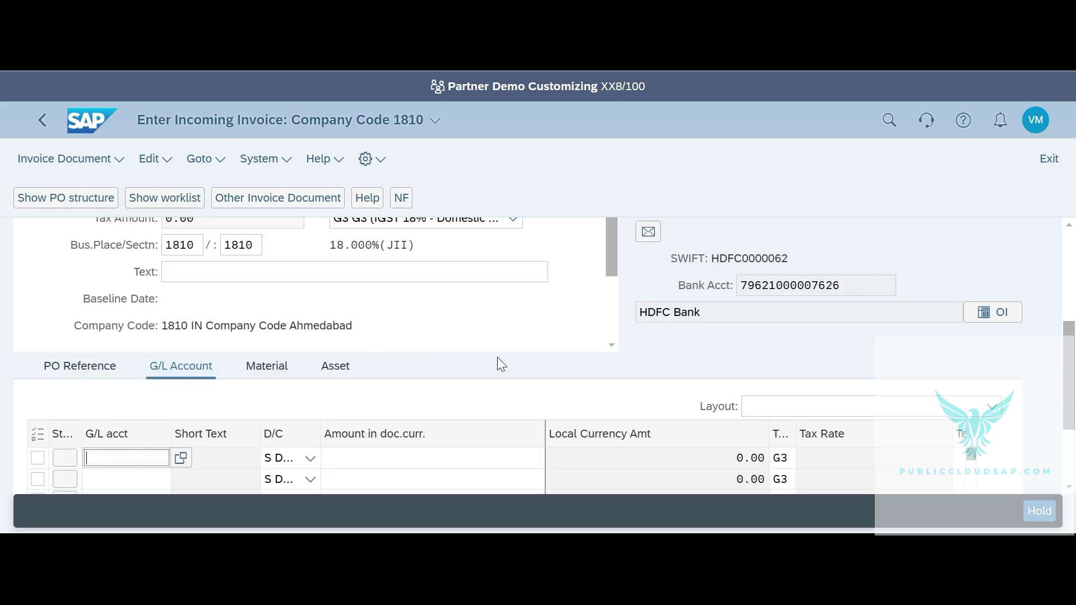
{"action": "scroll", "coordinate": [497, 357], "scroll_direction": "down", "scroll_amount": 2}
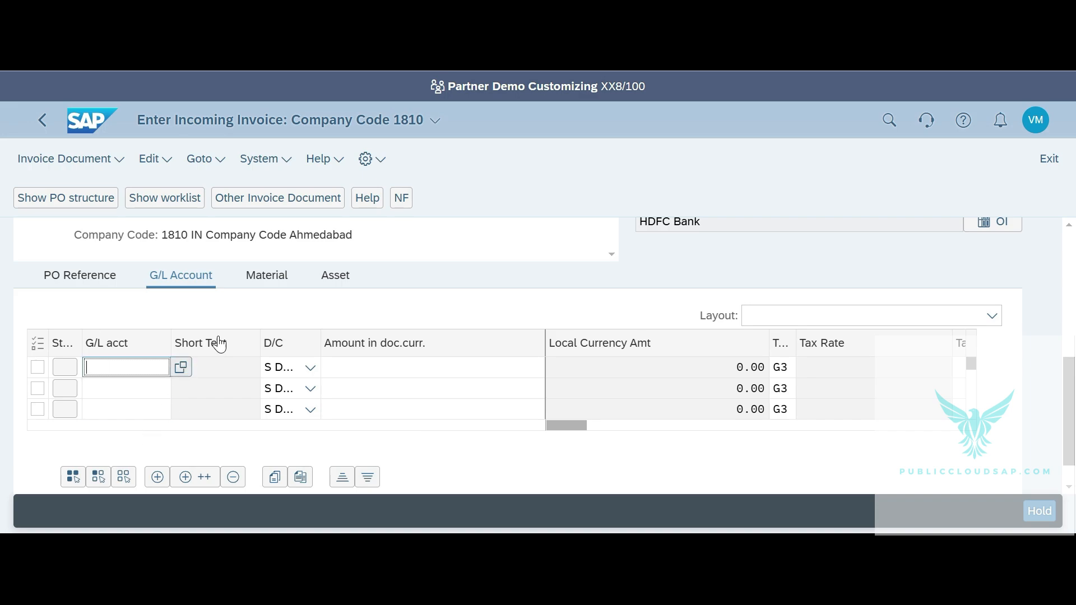
{"action": "key", "text": "F4"}
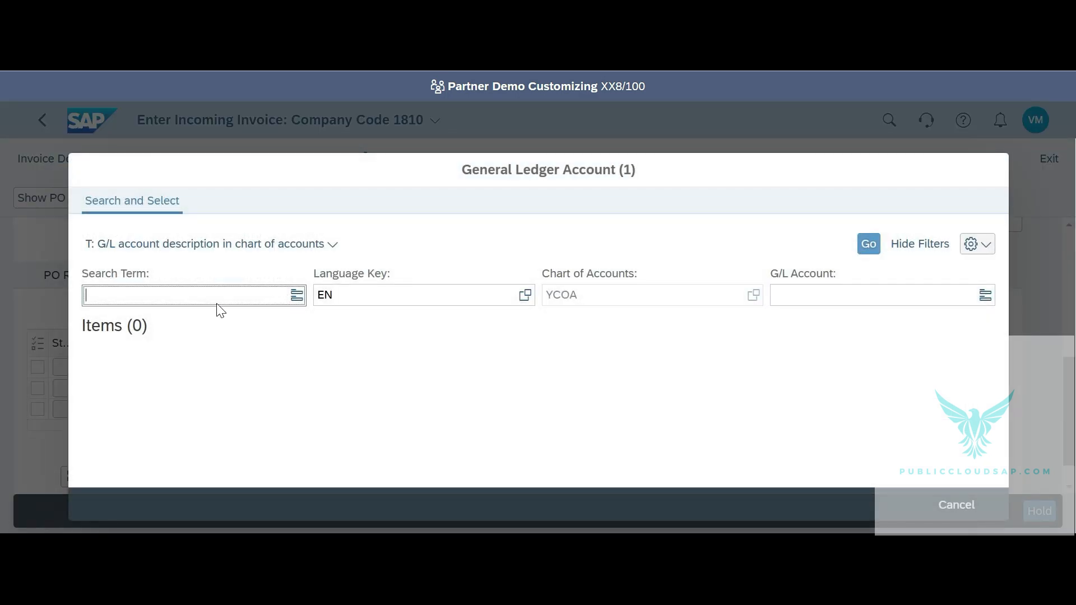
{"action": "left_click", "coordinate": [869, 244]}
{"action": "left_click", "coordinate": [250, 296]}
{"action": "type", "text": "*s"}
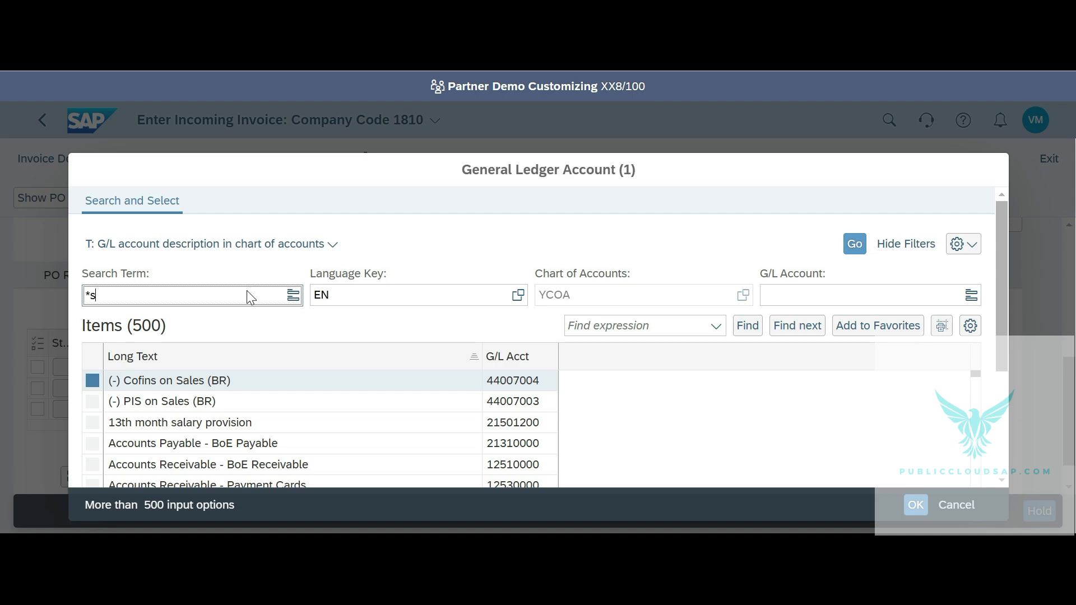
{"action": "type", "text": "ervice*"}
{"action": "key", "text": "Return"}
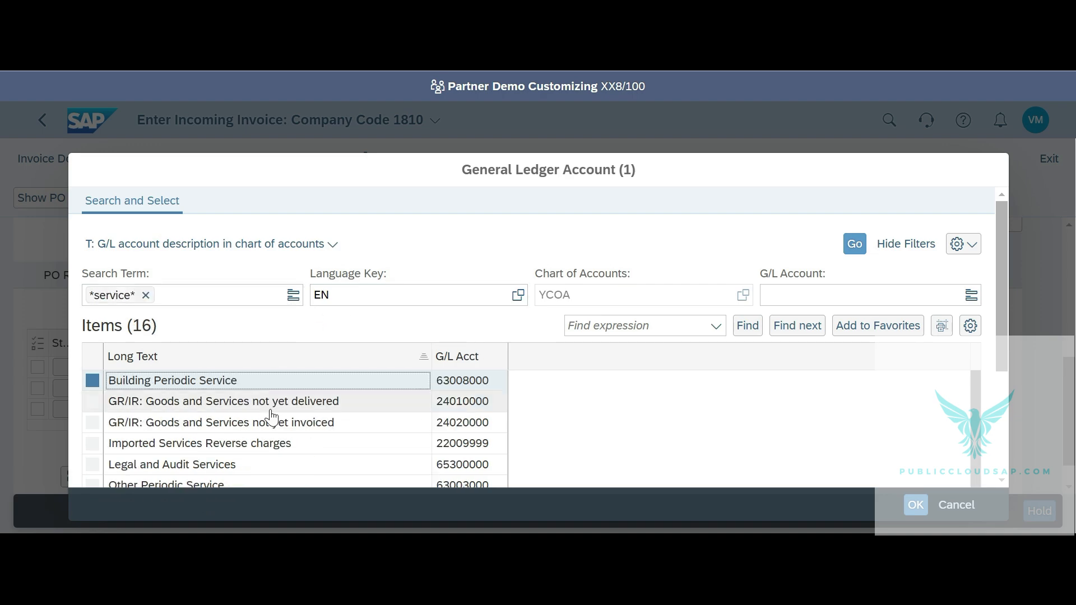
Step: Choose the general Purchased Services account from the found accounts for the first G/L line
{"action": "scroll", "coordinate": [274, 421], "scroll_direction": "down", "scroll_amount": 3}
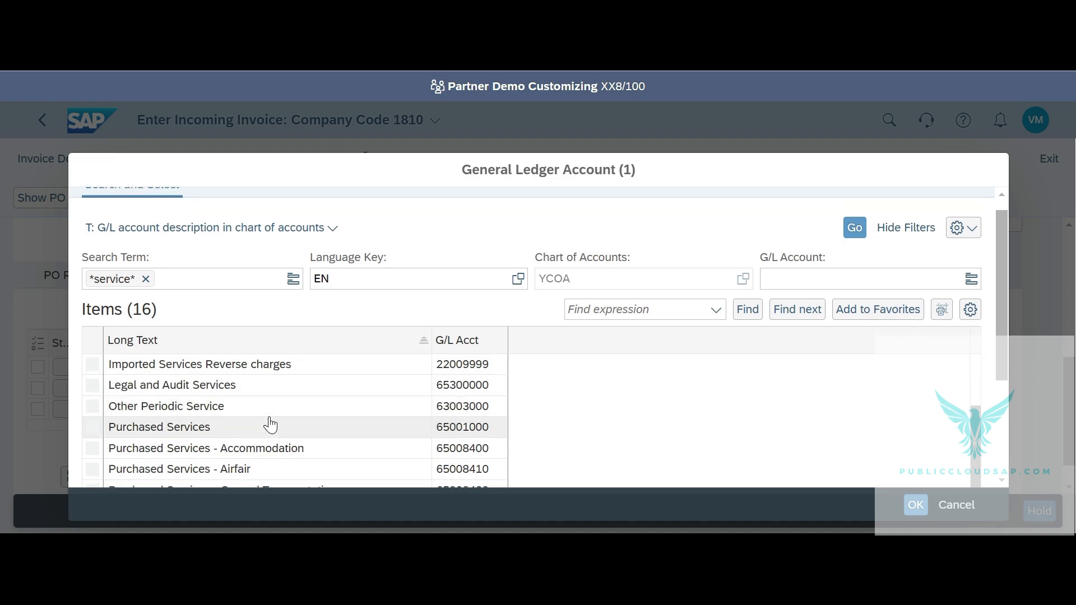
{"action": "left_click_drag", "start_coordinate": [208, 446], "coordinate": [209, 435]}
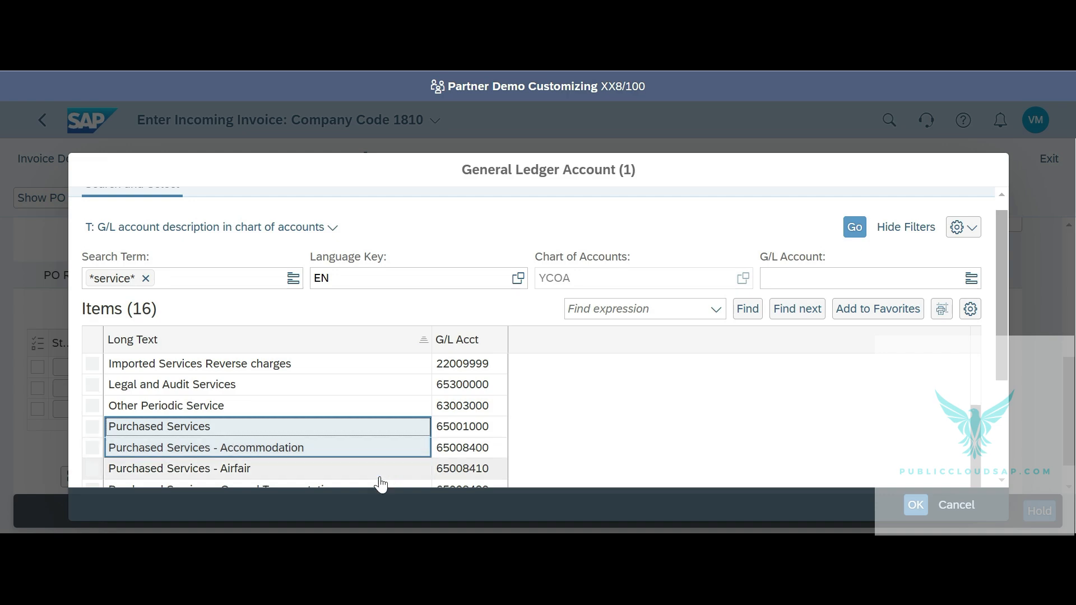
{"action": "left_click", "coordinate": [465, 431]}
{"action": "double_click", "coordinate": [467, 431]}
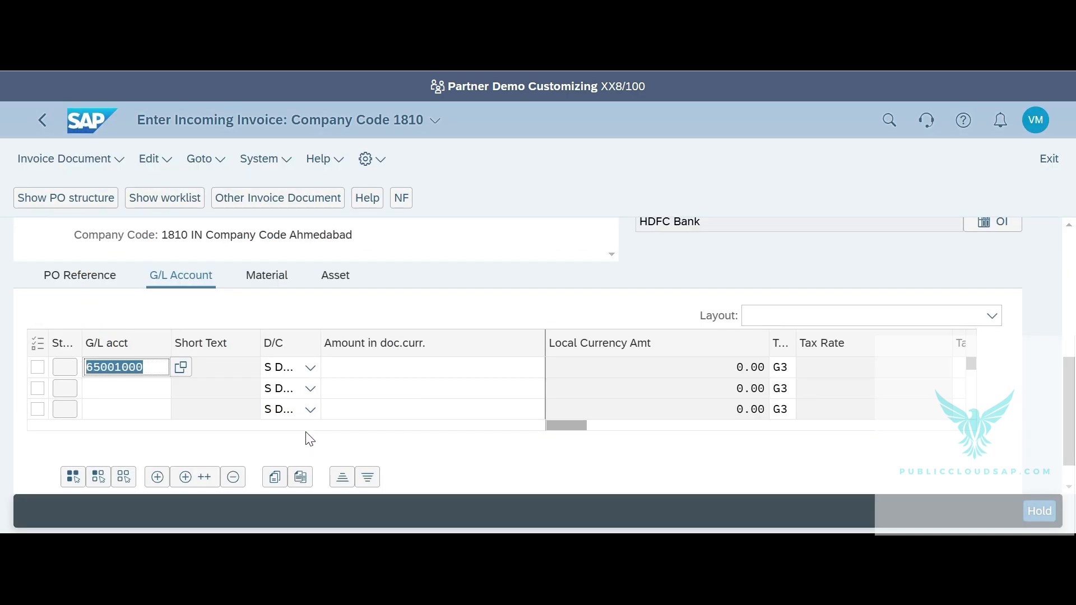
Step: In the first G/L account line, enter an amount of 1000 and assign cost center 18101101
{"action": "left_click", "coordinate": [361, 371]}
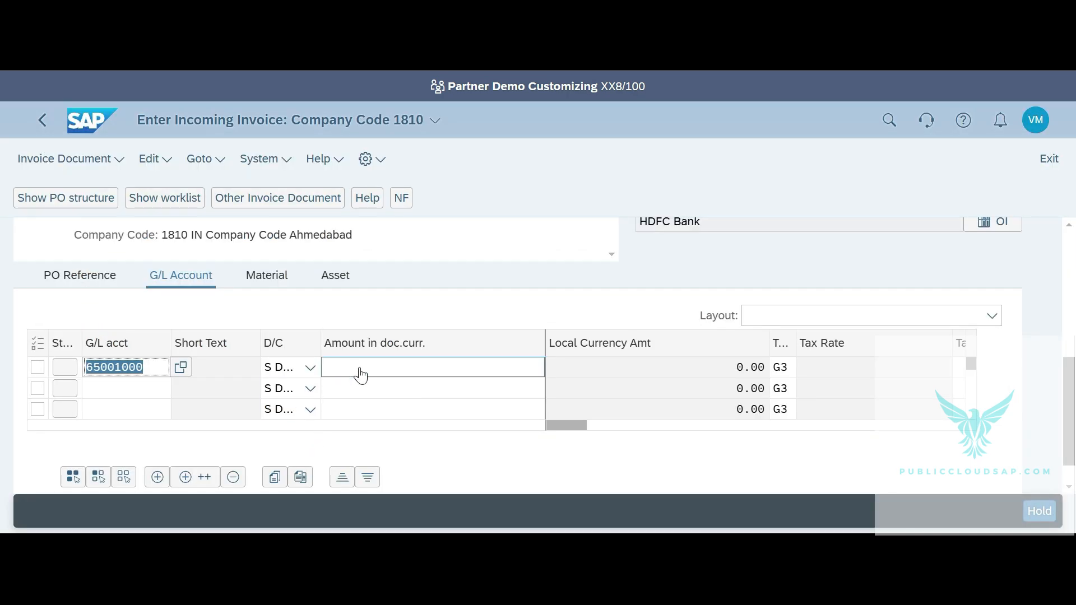
{"action": "type", "text": "1000"}
{"action": "key", "text": "Tab"}
{"action": "key", "text": "Tab"}
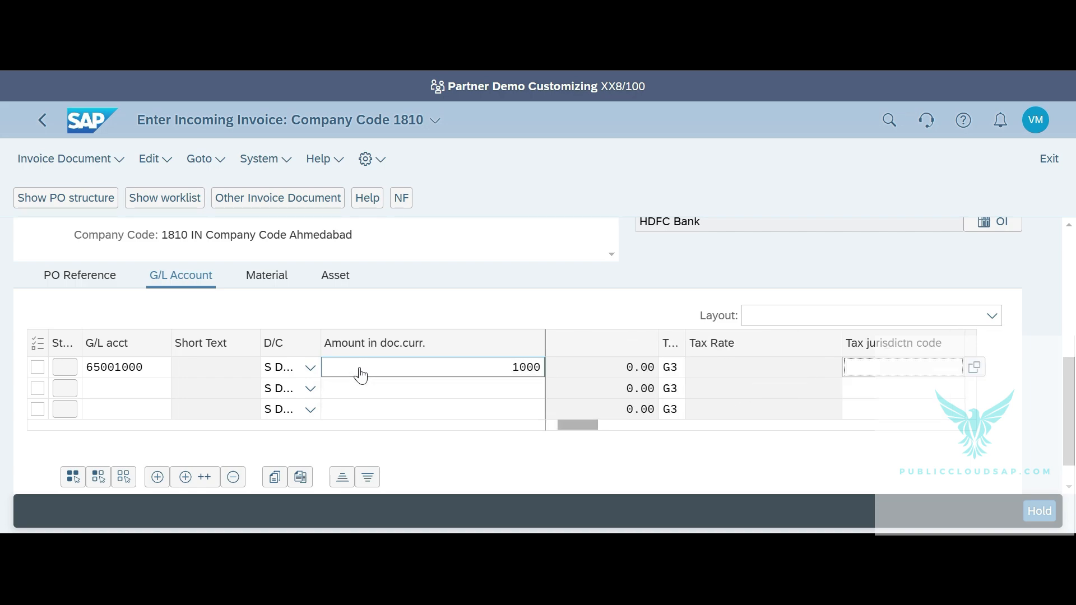
{"action": "key", "text": "Tab"}
{"action": "key", "text": "Tab"}
{"action": "key", "text": "Tab"}
{"action": "key", "text": "Tab"}
{"action": "key", "text": "Tab"}
{"action": "key", "text": "Tab"}
{"action": "key", "text": "Tab"}
{"action": "key", "text": "Tab"}
{"action": "key", "text": "shift+Tab"}
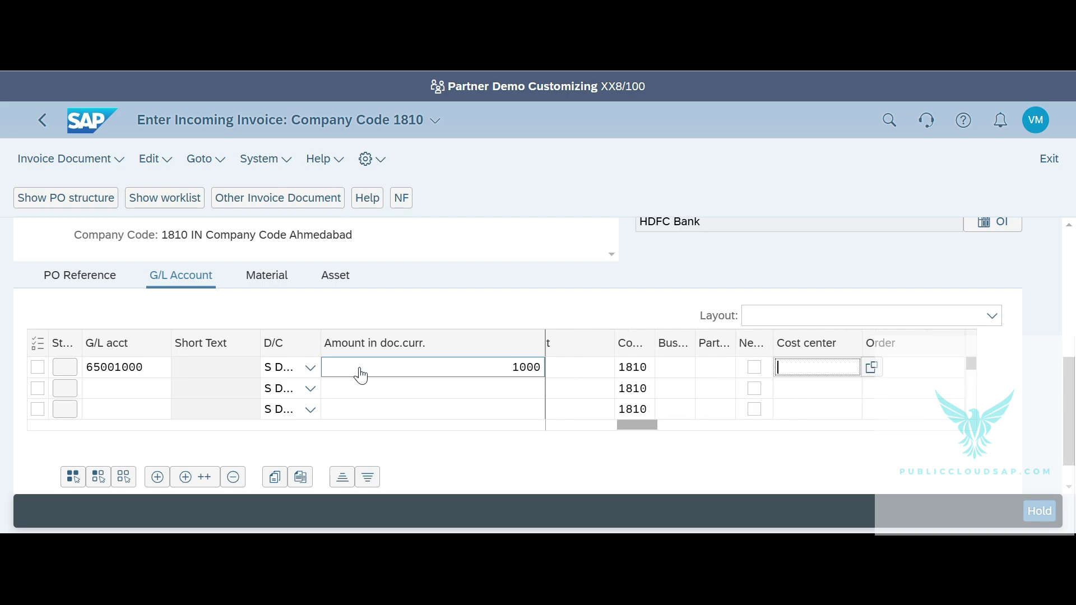
{"action": "type", "text": "18101101"}
{"action": "key", "text": "Return"}
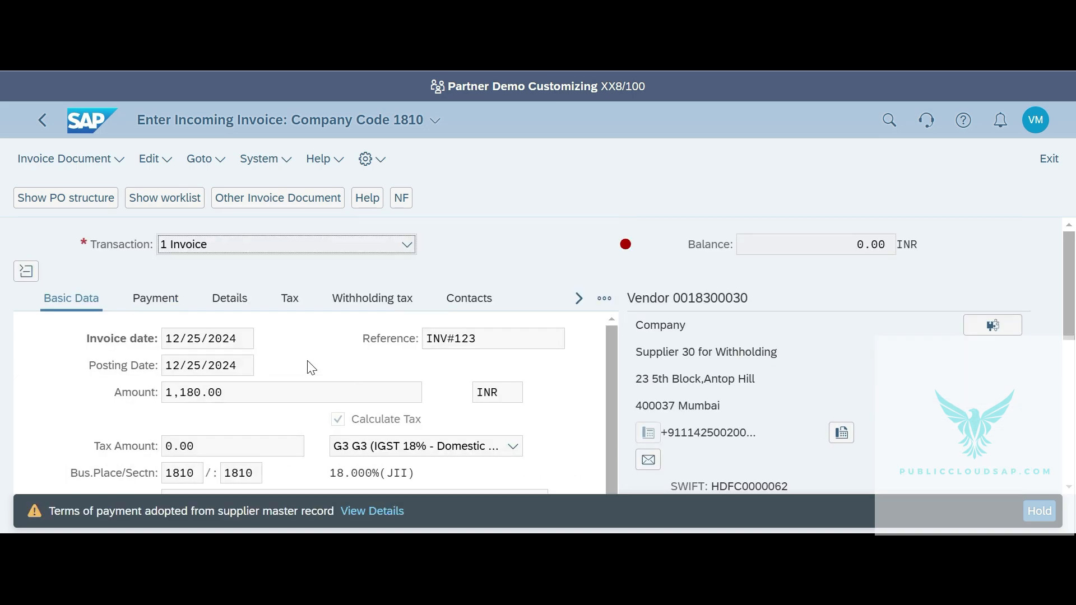
Step: Check the invoice's verification log and post the invoice
{"action": "left_click", "coordinate": [436, 203]}
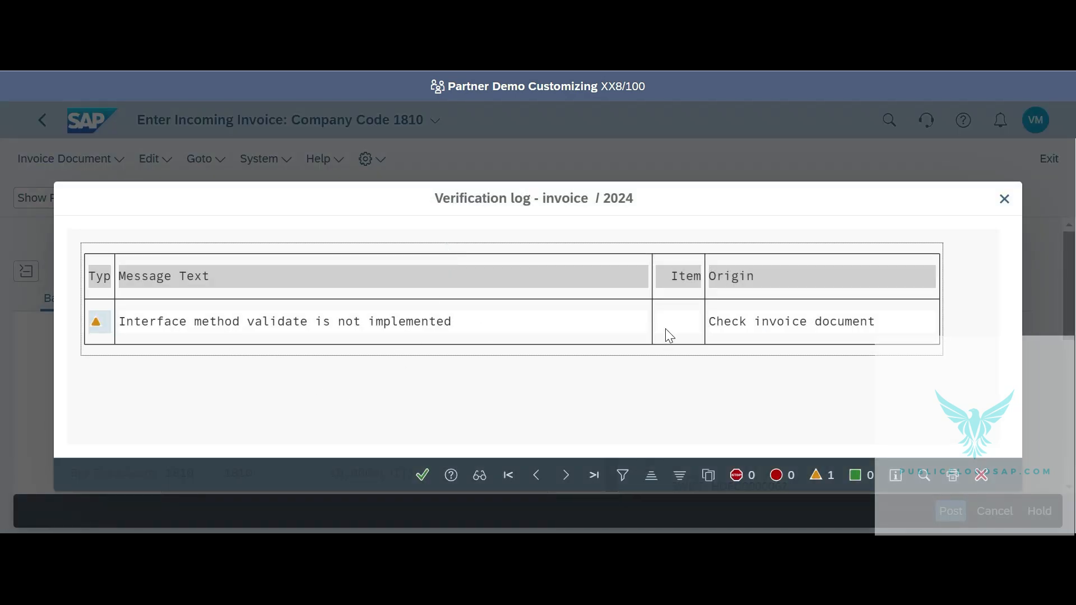
{"action": "left_click", "coordinate": [1005, 202]}
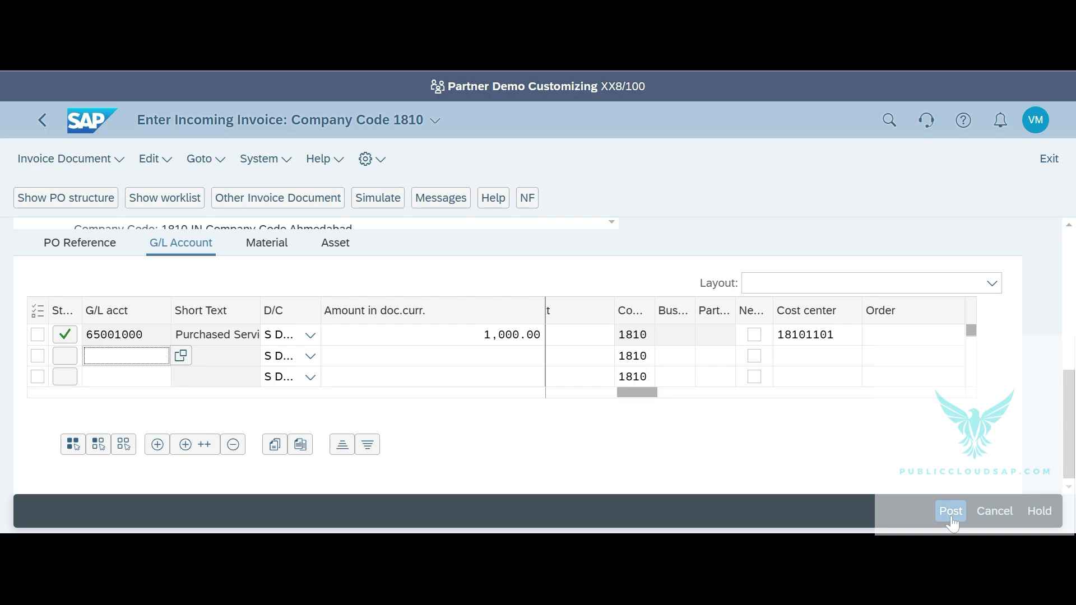
{"action": "left_click", "coordinate": [951, 516]}
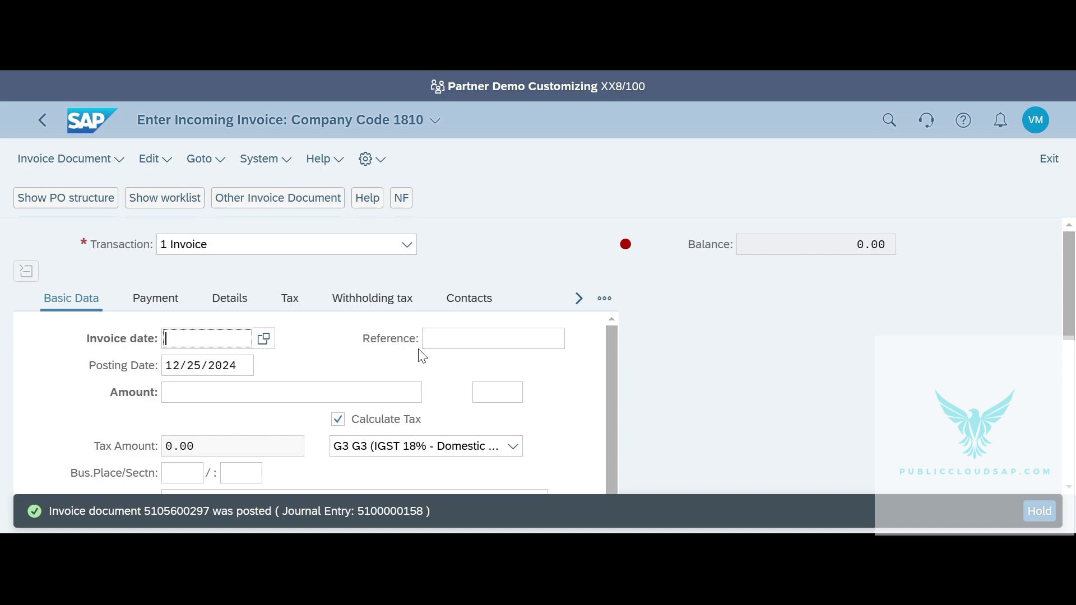
Step: Display the invoice document just posted for fiscal year 2024 and view its basic data
{"action": "left_click", "coordinate": [276, 201]}
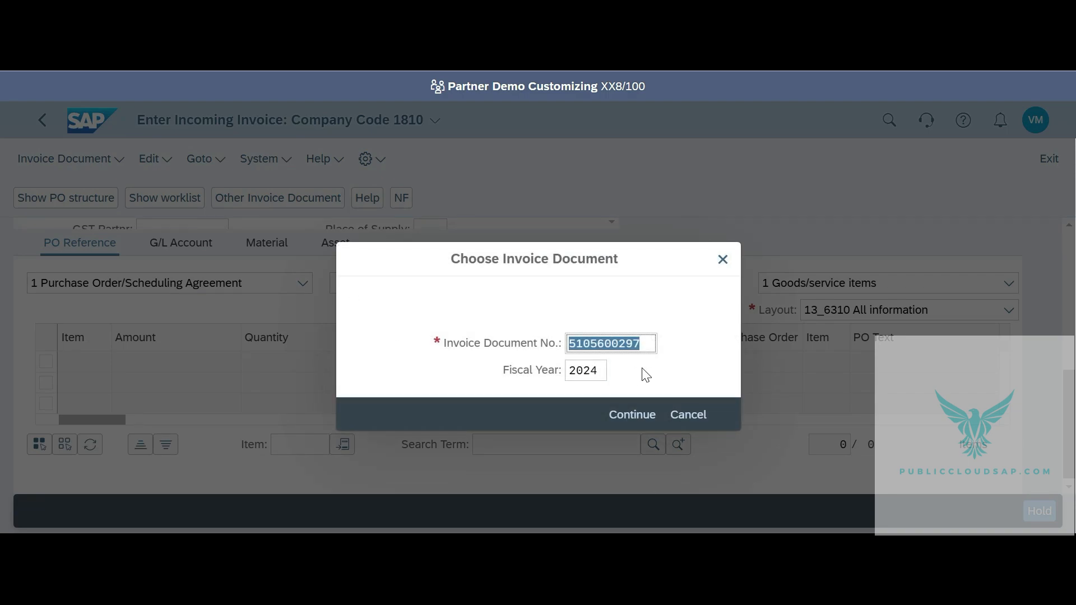
{"action": "left_click", "coordinate": [629, 417]}
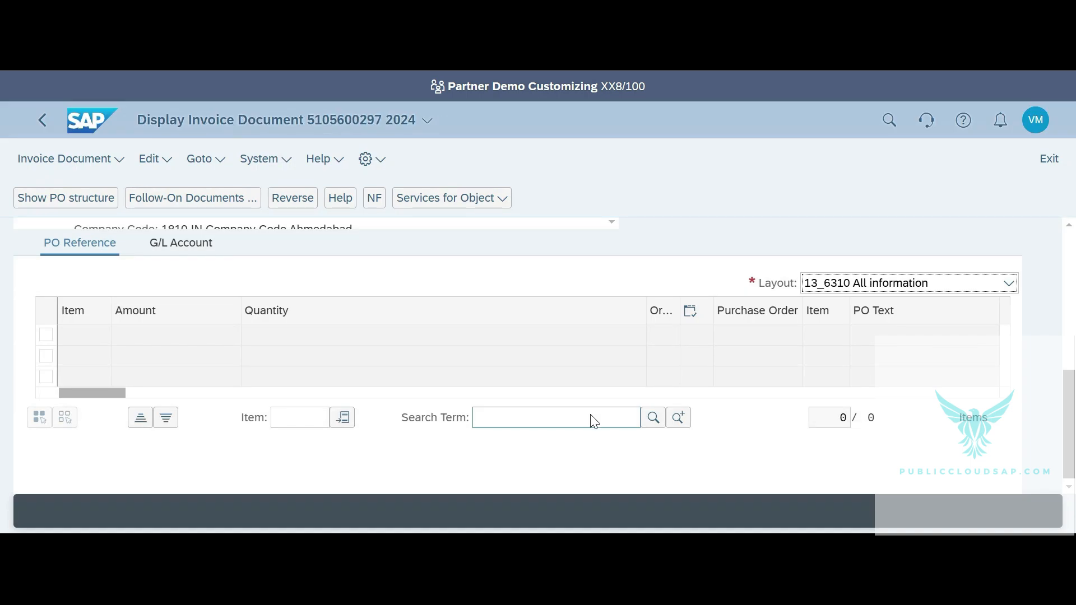
{"action": "scroll", "coordinate": [415, 351], "scroll_direction": "up", "scroll_amount": 3}
{"action": "scroll", "coordinate": [414, 344], "scroll_direction": "up", "scroll_amount": 3}
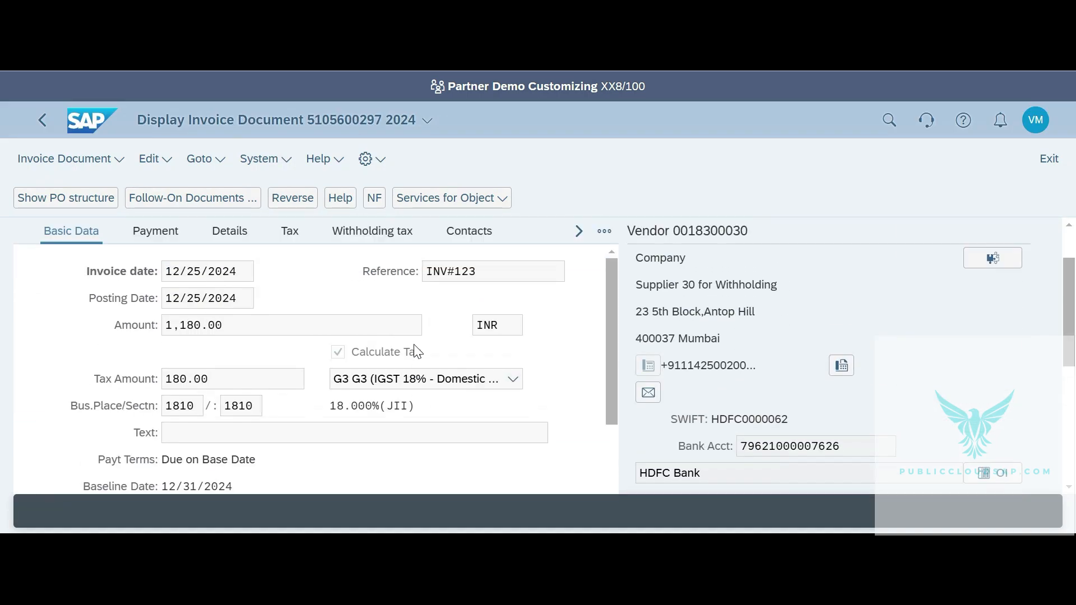
Step: Open the accounting document from the invoice's follow-on documents
{"action": "left_click", "coordinate": [203, 202]}
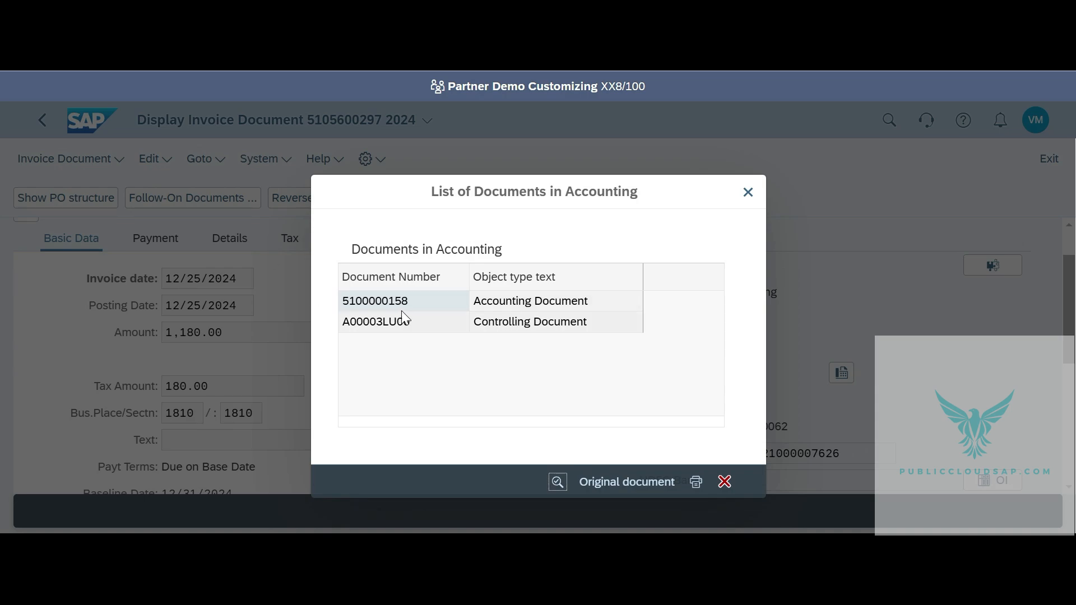
{"action": "left_click", "coordinate": [398, 301]}
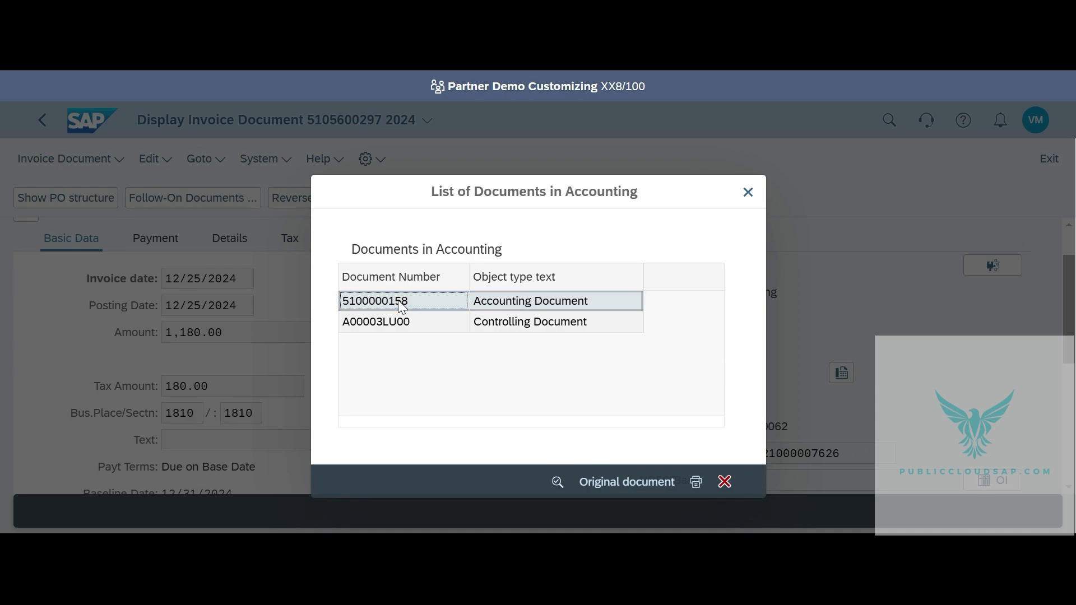
{"action": "double_click", "coordinate": [398, 301]}
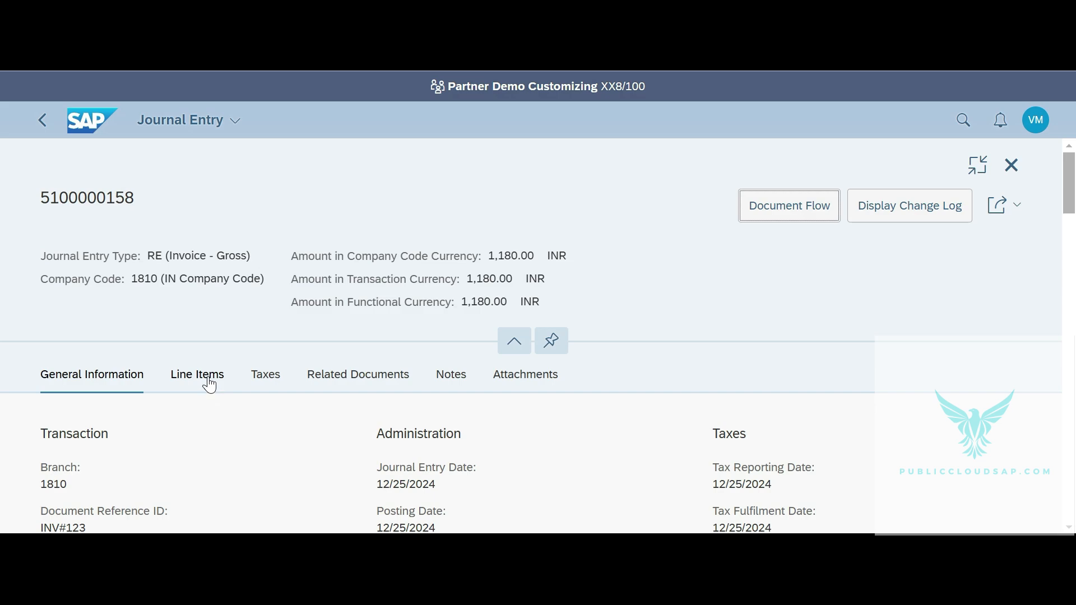
Step: Examine the journal entry's line items with a widened G/L Account column, checking the purchased services, input IGST and withholding tax amounts
{"action": "scroll", "coordinate": [210, 382], "scroll_direction": "down", "scroll_amount": 3}
{"action": "scroll", "coordinate": [287, 380], "scroll_direction": "down", "scroll_amount": 5}
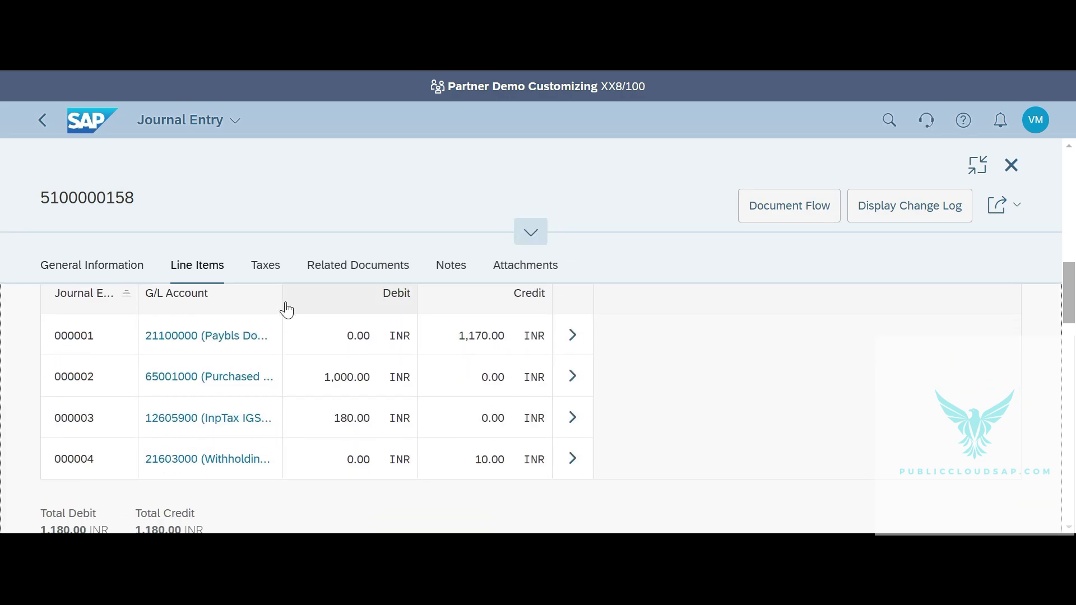
{"action": "left_click_drag", "start_coordinate": [282, 301], "coordinate": [355, 311]}
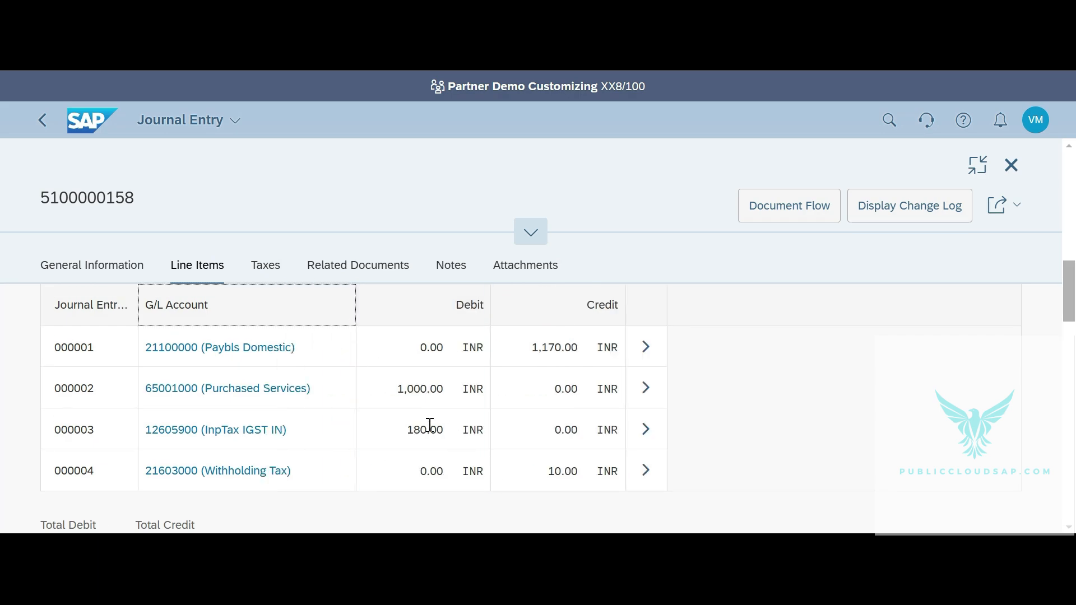
{"action": "left_click", "coordinate": [390, 396]}
{"action": "left_click_drag", "start_coordinate": [390, 397], "coordinate": [446, 399]}
{"action": "left_click", "coordinate": [399, 440]}
{"action": "left_click_drag", "start_coordinate": [406, 430], "coordinate": [438, 435]}
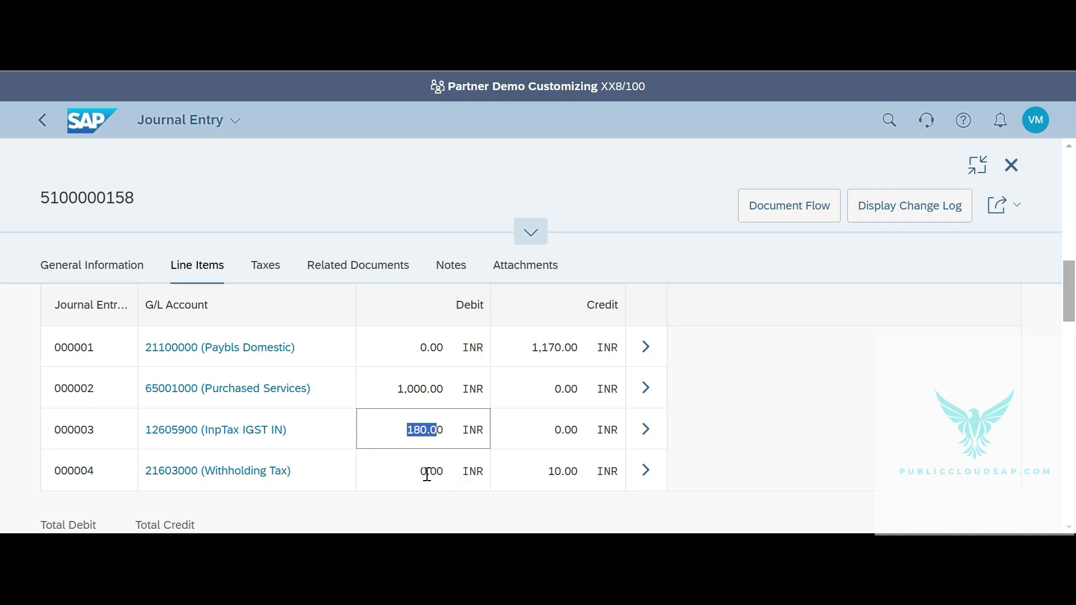
{"action": "left_click", "coordinate": [546, 486]}
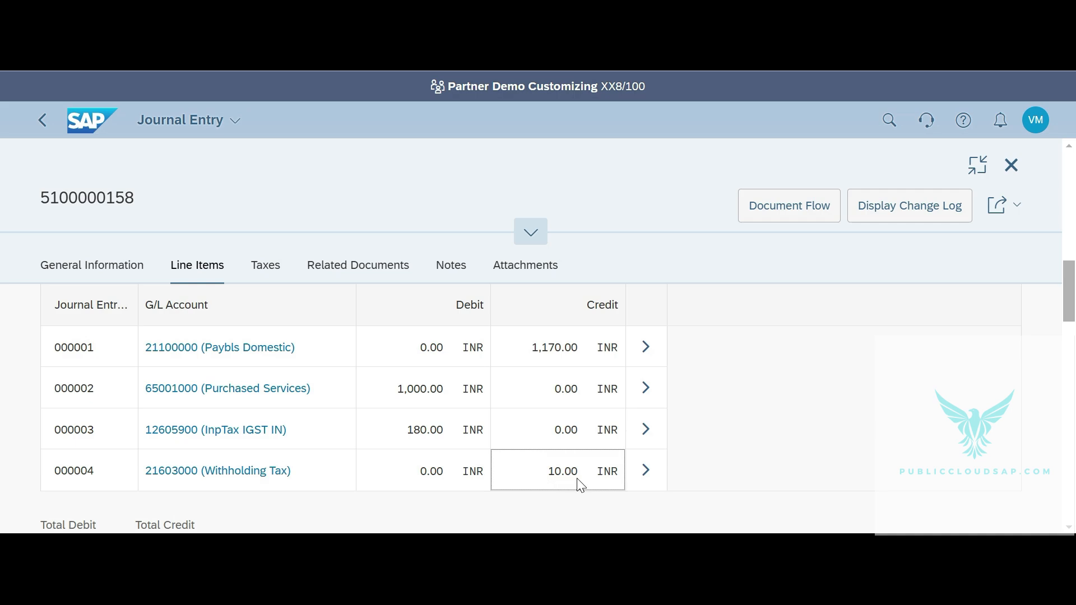
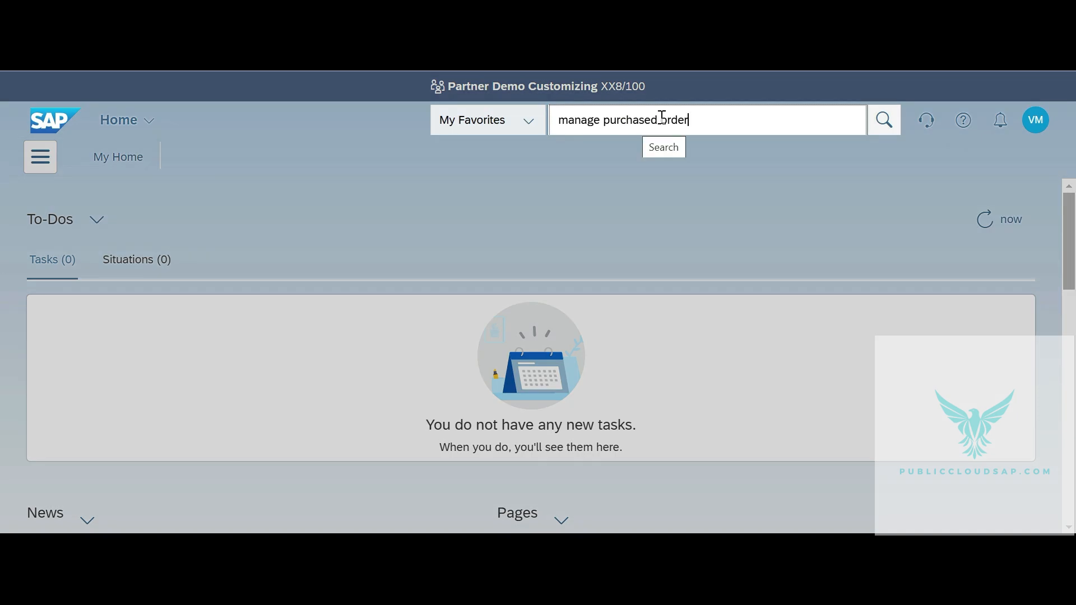
Step: Find the Manage Purchase Orders app by searching for manage purchase order, and create a new purchase order in it
{"action": "left_click", "coordinate": [658, 119]}
{"action": "key", "text": "BackSpace"}
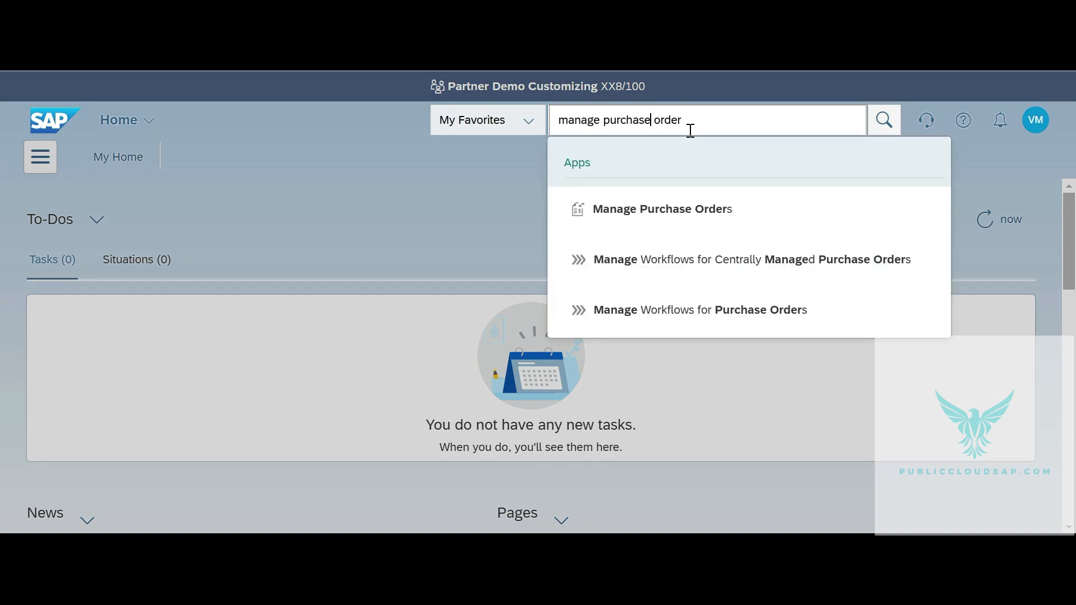
{"action": "left_click", "coordinate": [673, 208]}
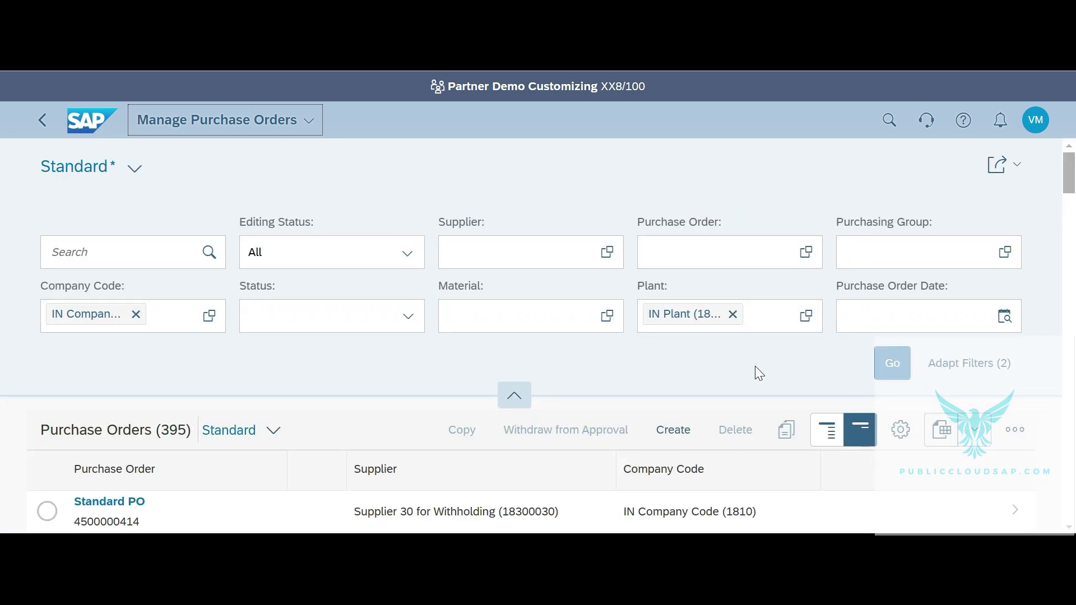
{"action": "left_click", "coordinate": [674, 429]}
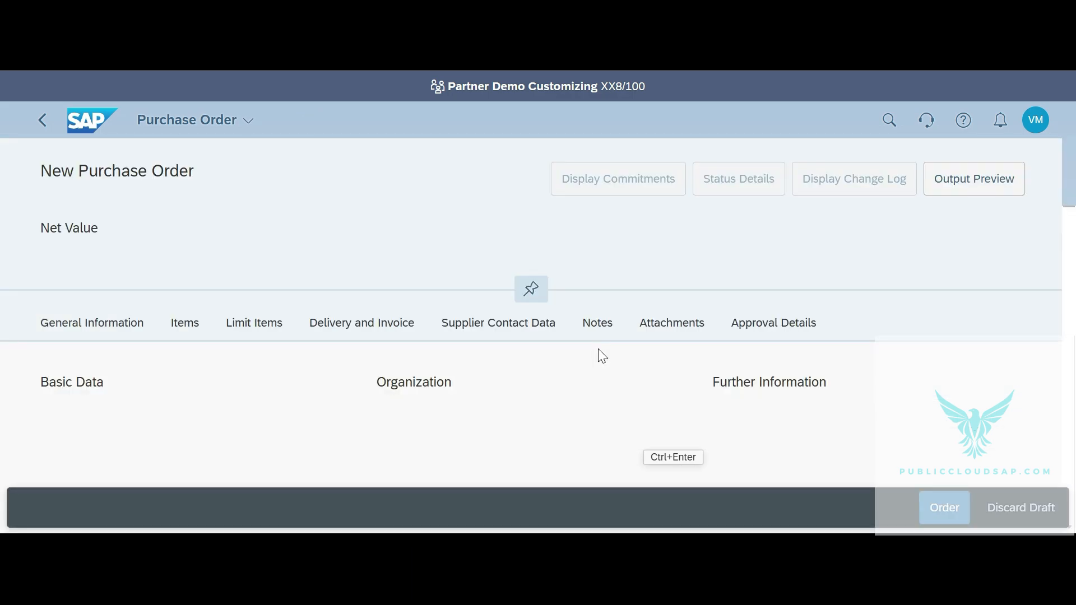
Step: Choose Supplier 30 for Withholding as the supplier of the new standard purchase order
{"action": "scroll", "coordinate": [507, 375], "scroll_direction": "down", "scroll_amount": 2}
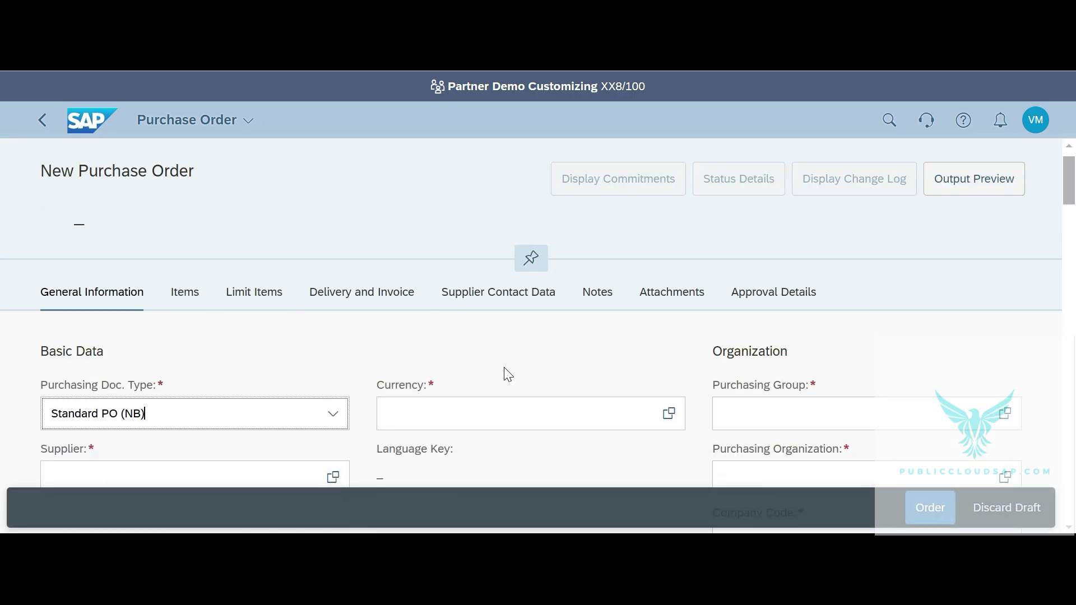
{"action": "left_click", "coordinate": [288, 403]}
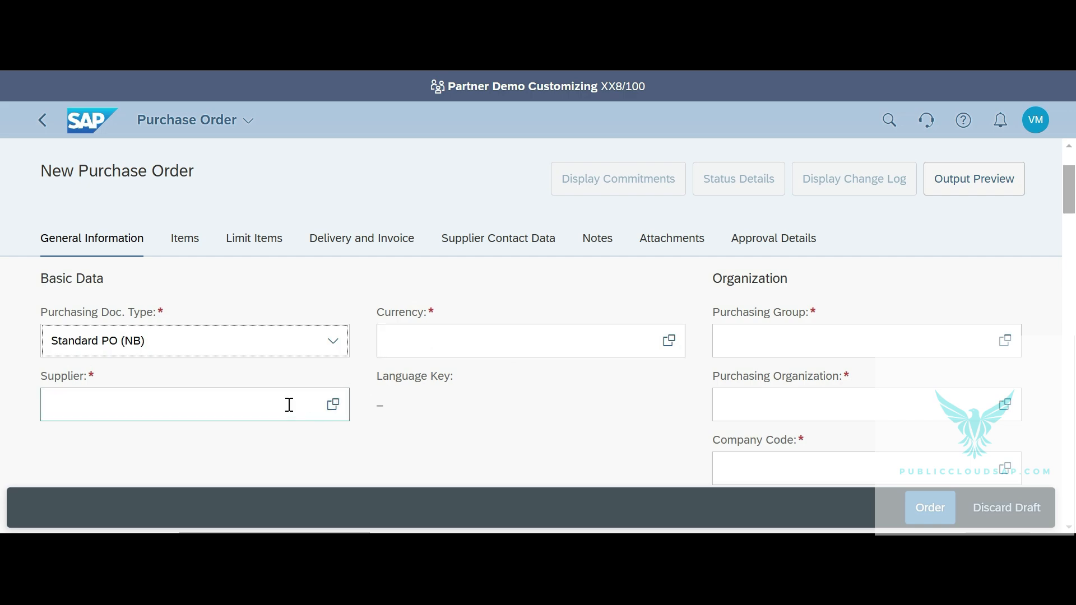
{"action": "type", "text": "183000"}
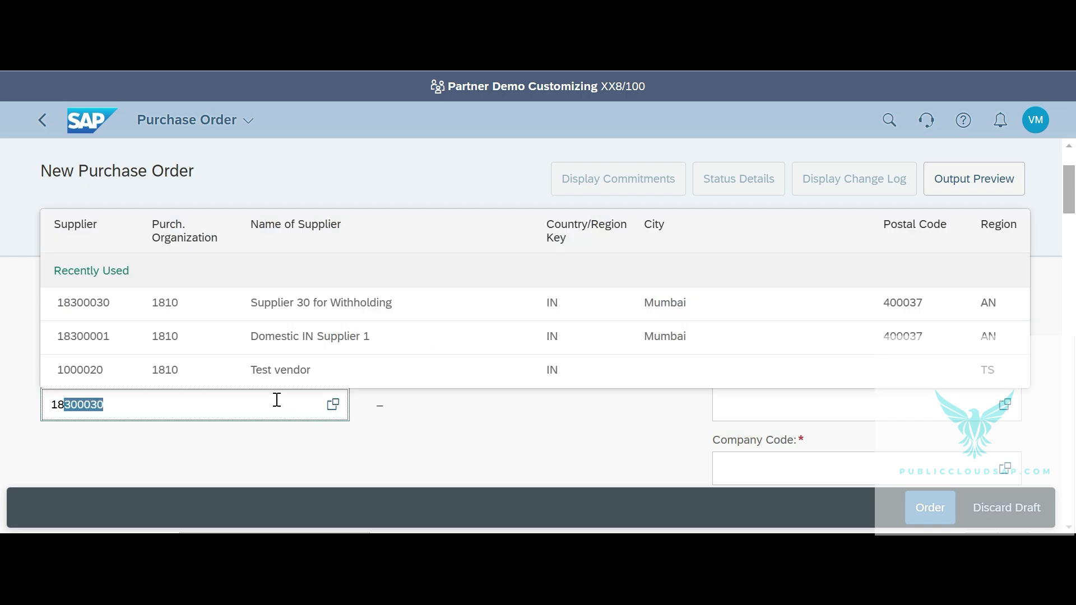
{"action": "type", "text": "30"}
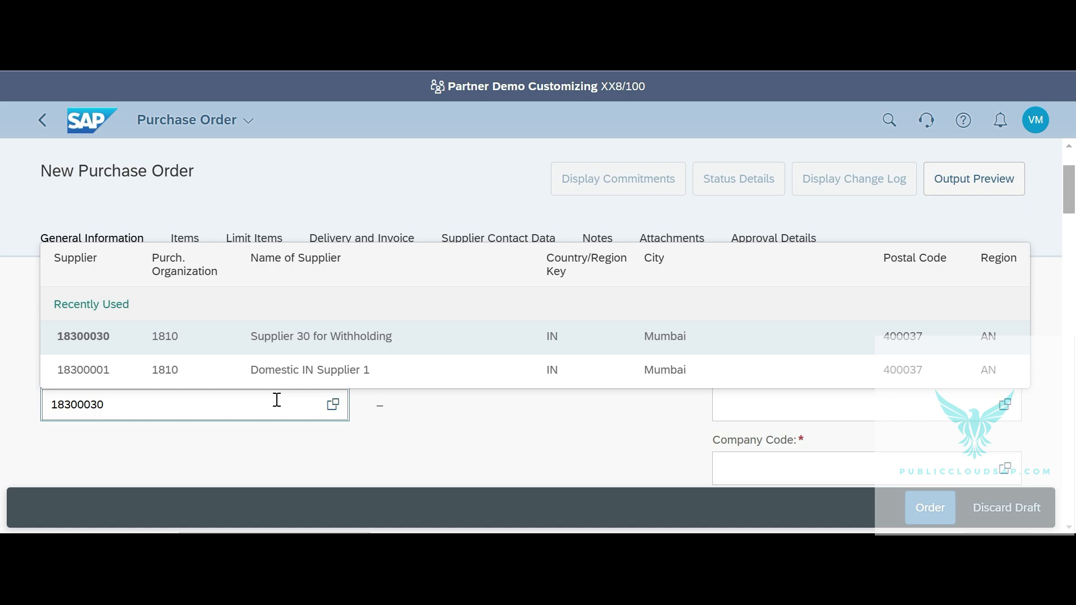
{"action": "left_click", "coordinate": [329, 348]}
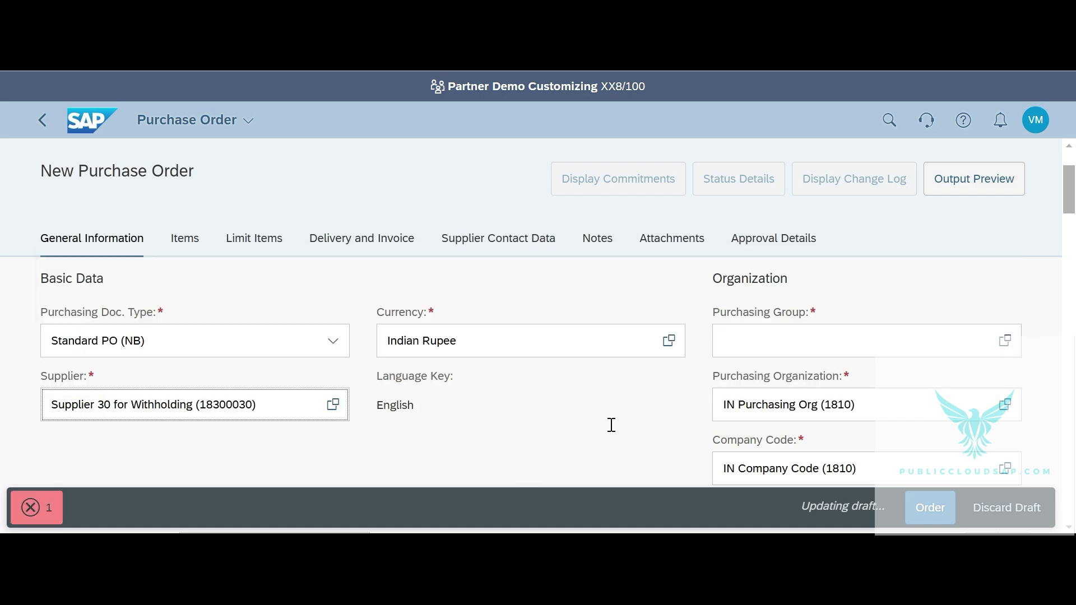
Step: Assign purchasing group 001 to the purchase order
{"action": "left_click", "coordinate": [770, 352]}
{"action": "left_click", "coordinate": [766, 342]}
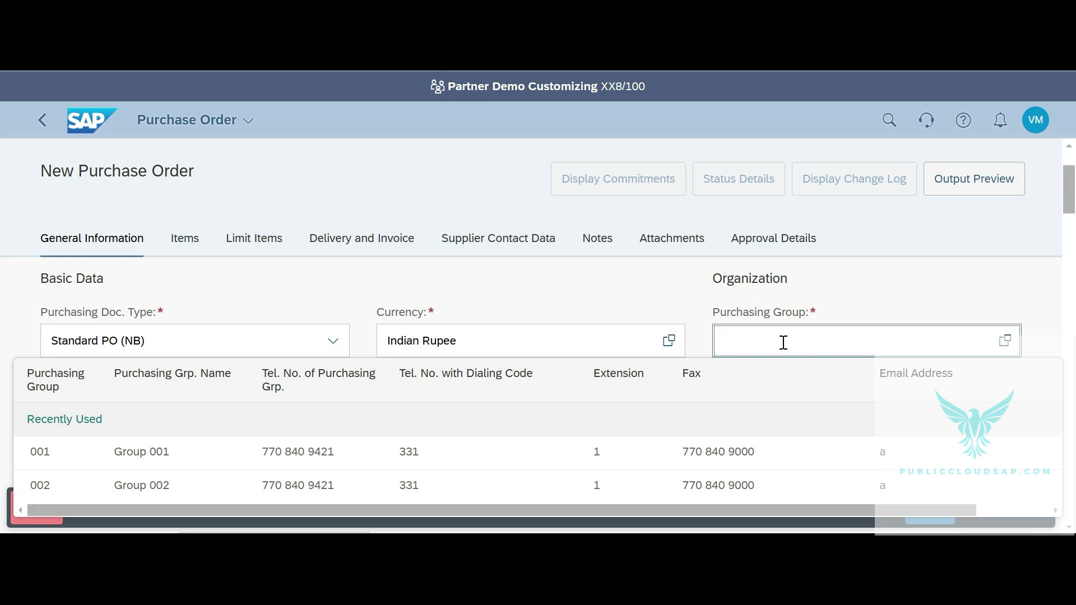
{"action": "left_click", "coordinate": [316, 458]}
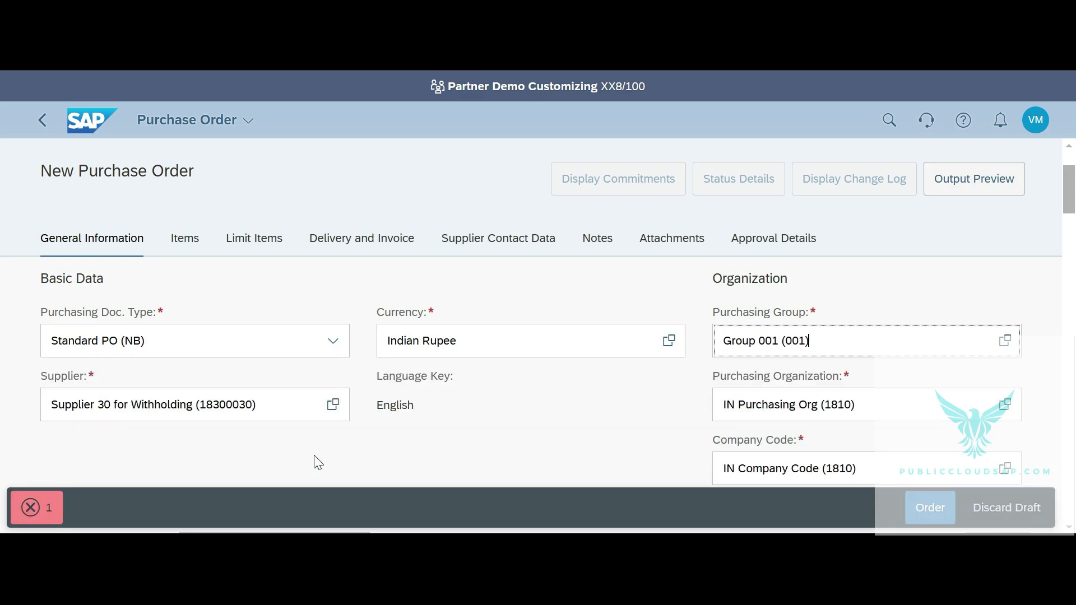
Step: Add a standard item to the purchase order with the short text Service PO and material group P001
{"action": "scroll", "coordinate": [608, 435], "scroll_direction": "down", "scroll_amount": 4}
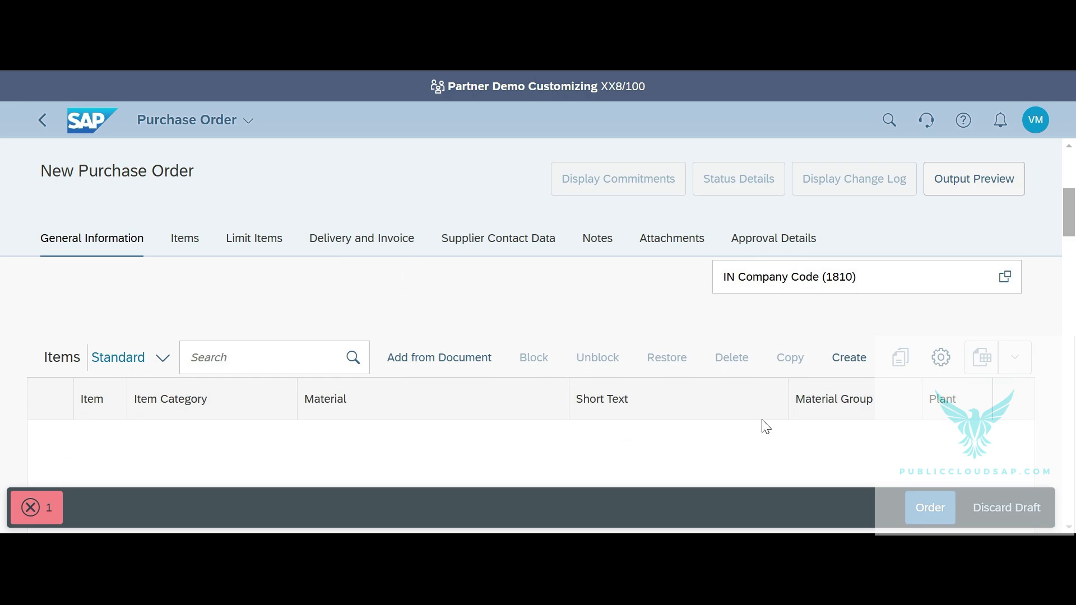
{"action": "left_click", "coordinate": [849, 359]}
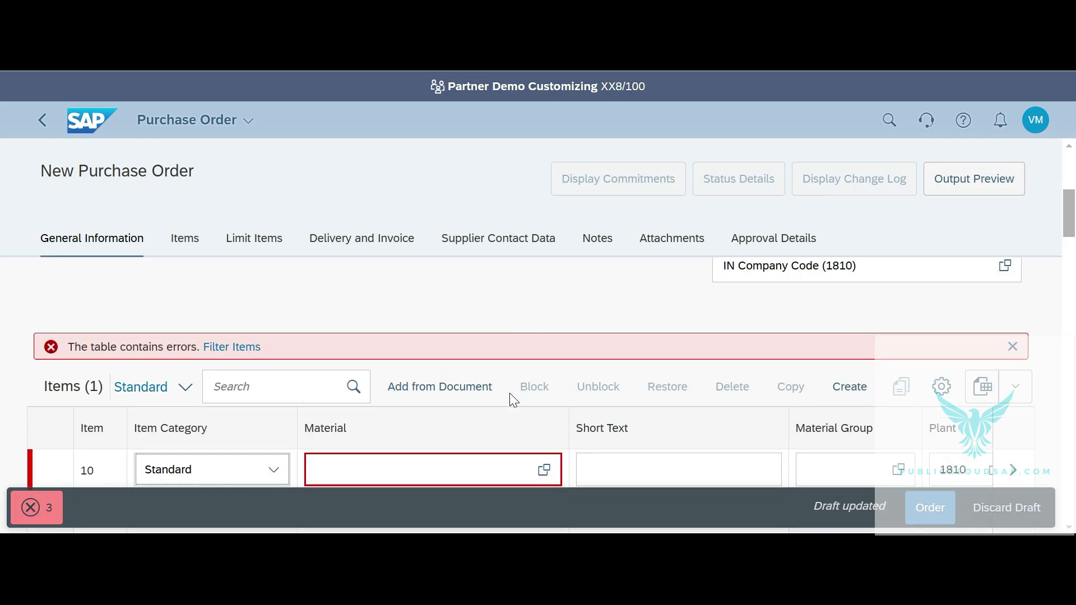
{"action": "scroll", "coordinate": [510, 392], "scroll_direction": "down", "scroll_amount": 2}
{"action": "left_click", "coordinate": [598, 386]}
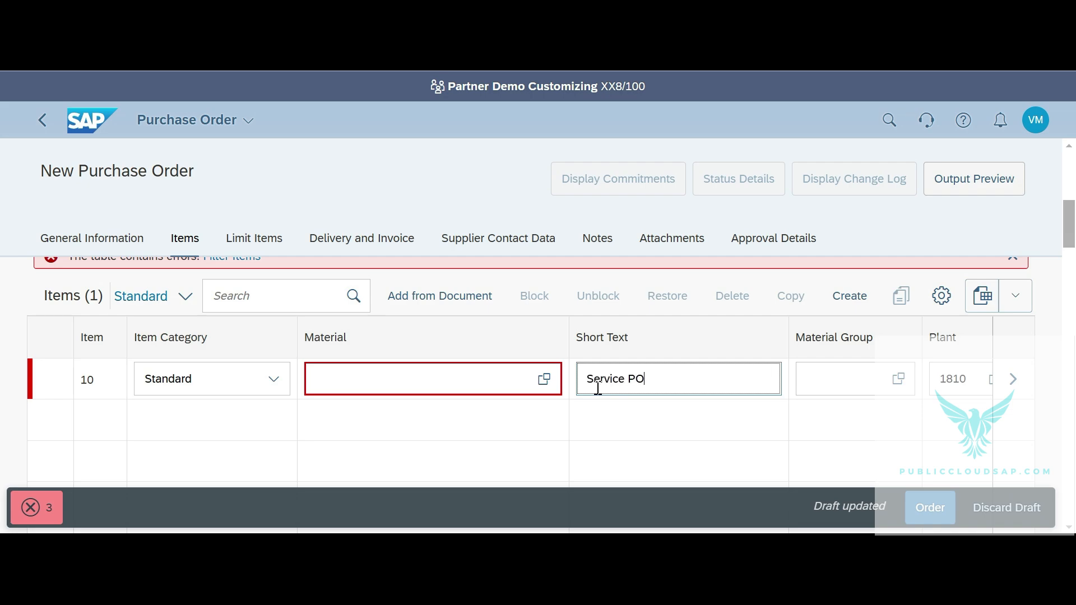
{"action": "left_click", "coordinate": [860, 386]}
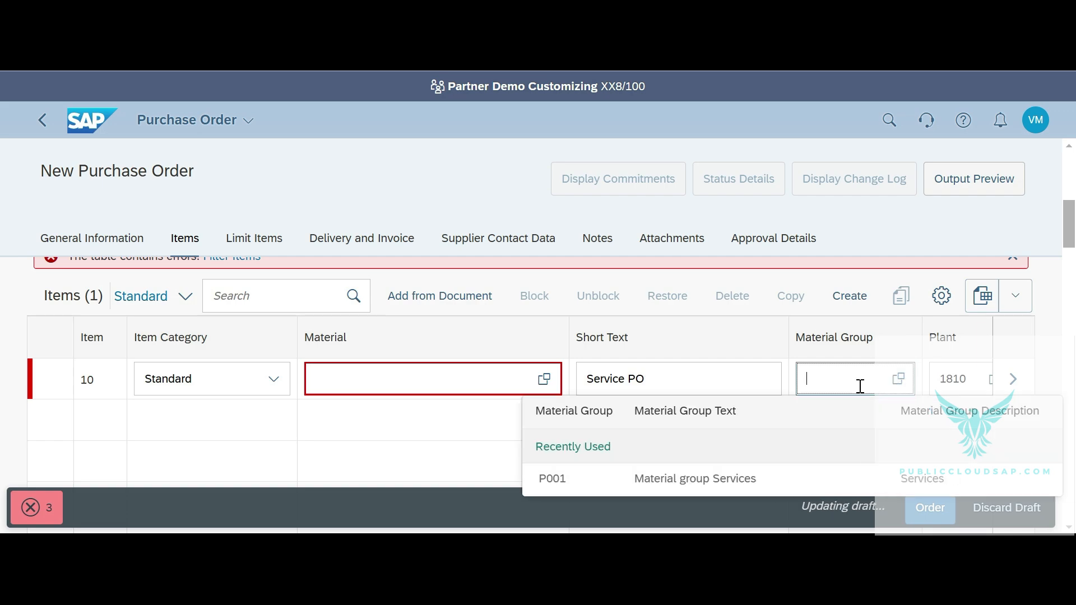
{"action": "left_click", "coordinate": [734, 481]}
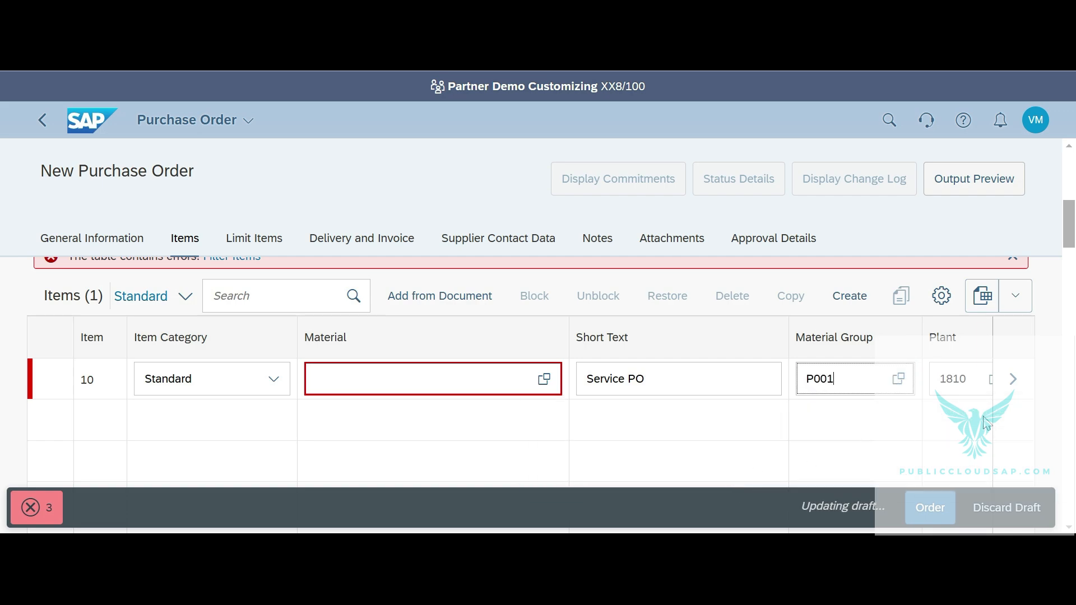
Step: In item 10's details, set the order quantity to 10 EA and the net order price to 100.00 INR
{"action": "left_click", "coordinate": [1012, 381]}
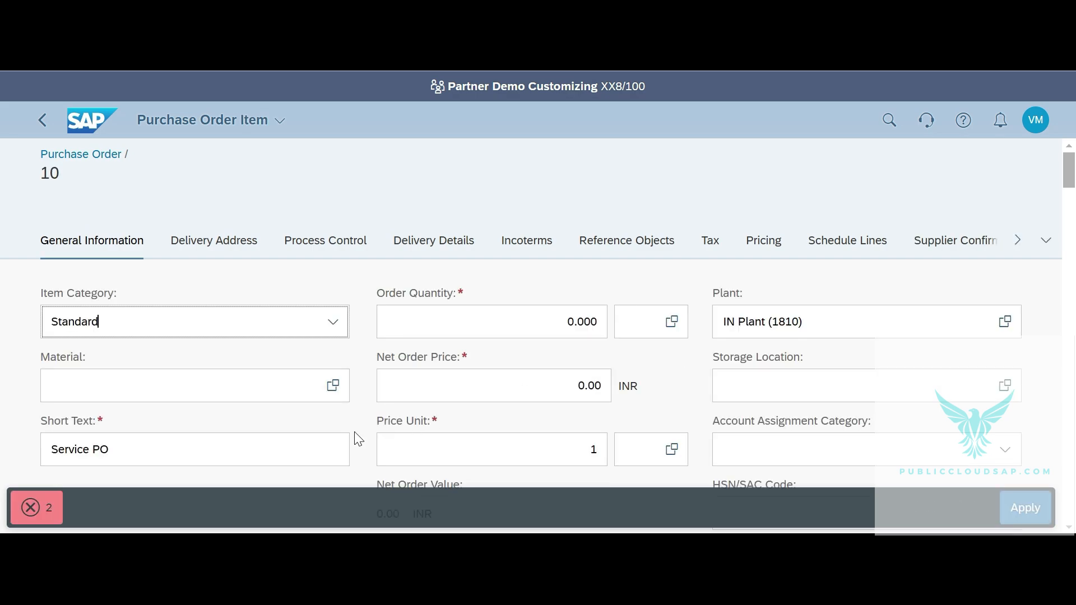
{"action": "left_click", "coordinate": [553, 331]}
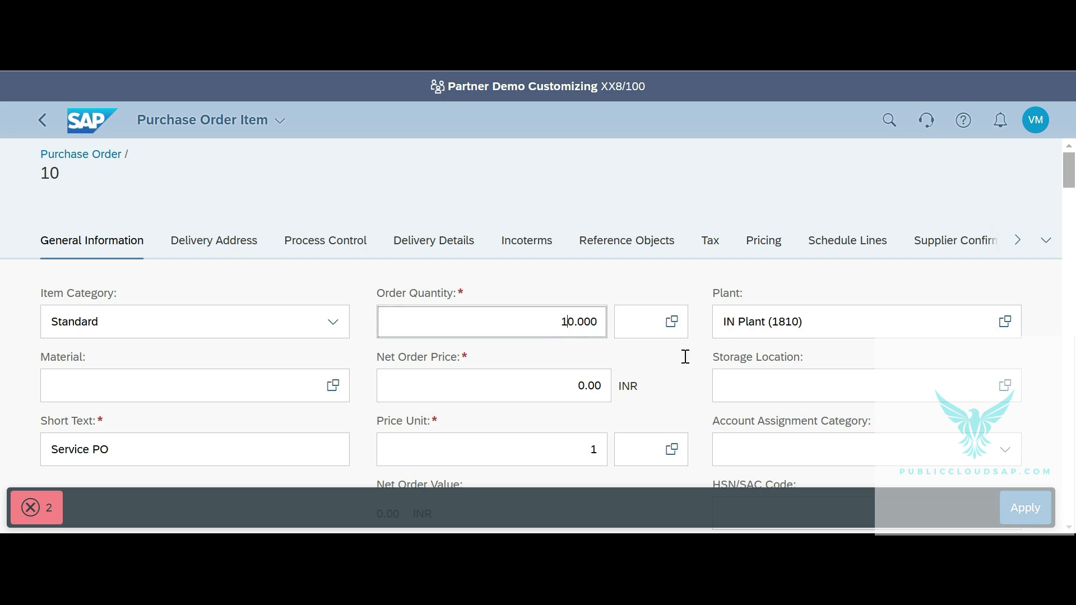
{"action": "left_click", "coordinate": [632, 313]}
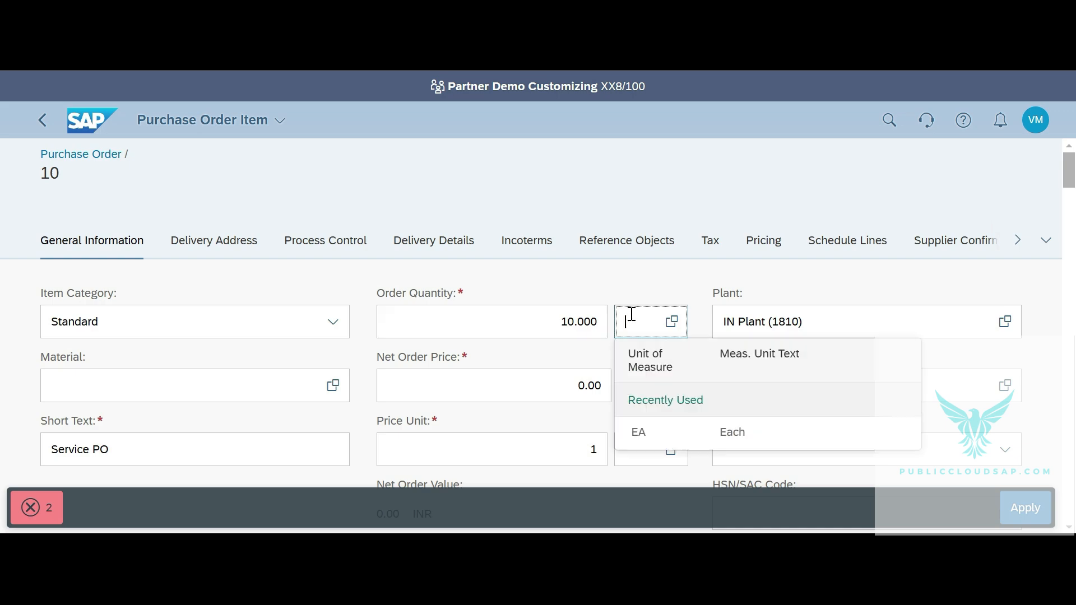
{"action": "type", "text": "Ea"}
{"action": "key", "text": "BackSpace"}
{"action": "type", "text": "A"}
{"action": "left_click", "coordinate": [583, 286]}
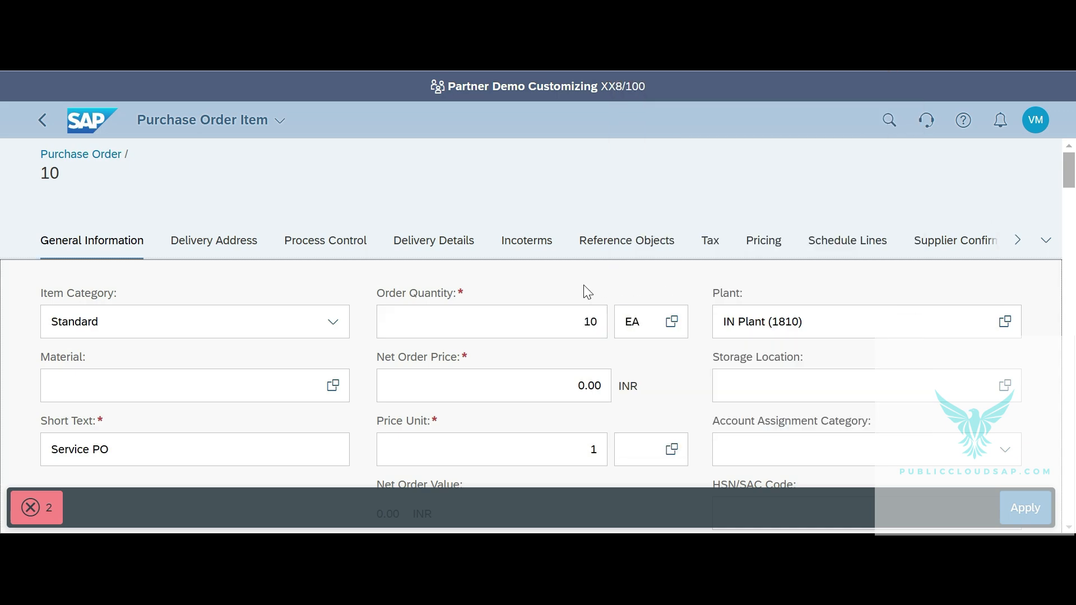
{"action": "left_click", "coordinate": [560, 384]}
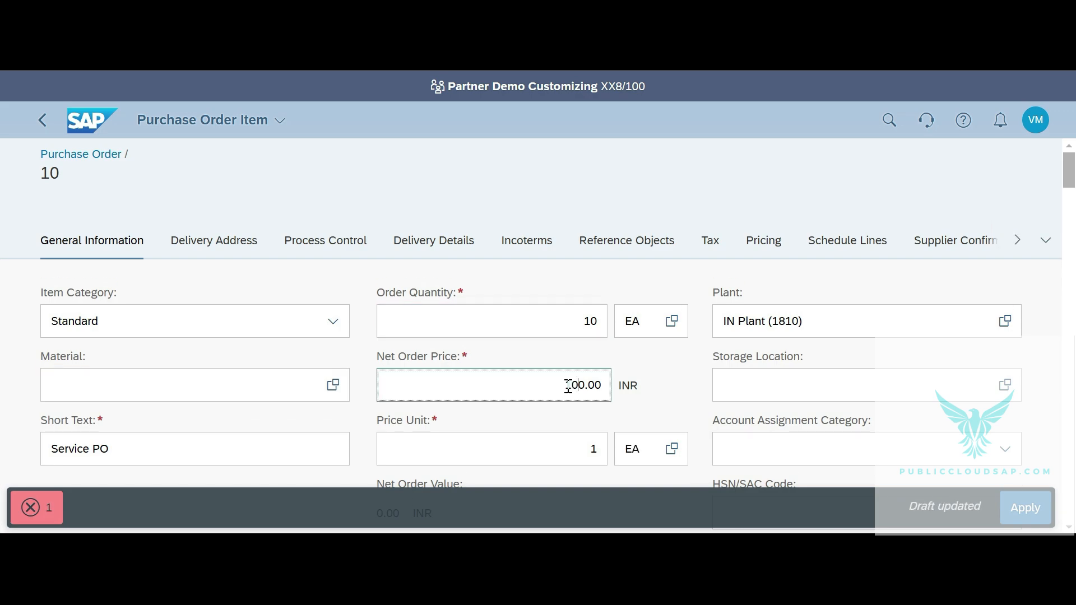
{"action": "left_click", "coordinate": [678, 399]}
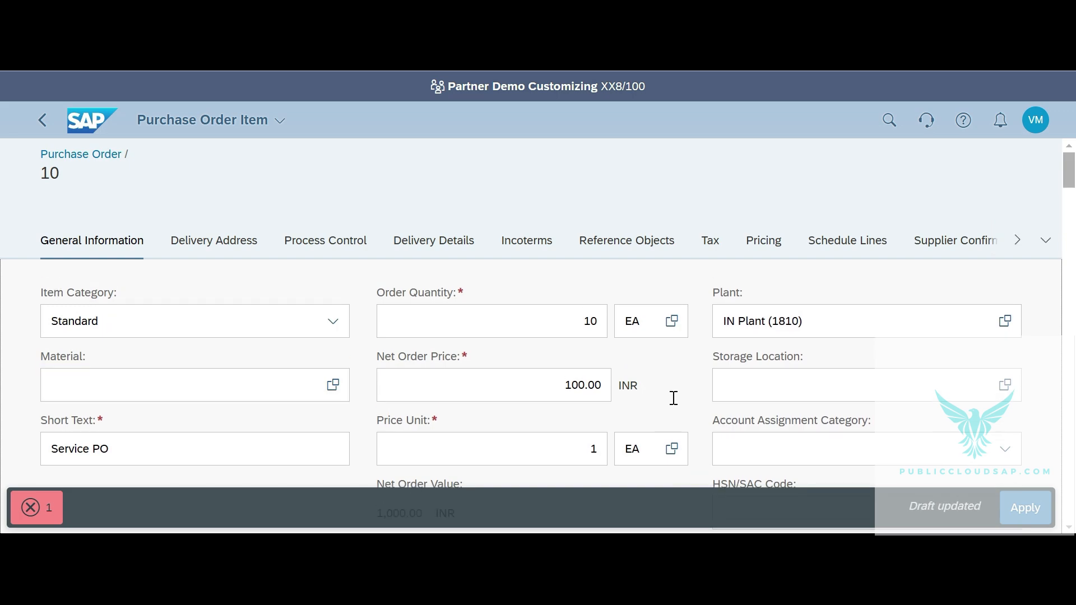
Step: Set the item's account assignment category to Cost center (K) and its HSN/SAC code to 85011011, MICRO MOTOR WTH OUTPUT <=37.5 W
{"action": "scroll", "coordinate": [674, 398], "scroll_direction": "down", "scroll_amount": 1}
{"action": "left_click", "coordinate": [758, 368]}
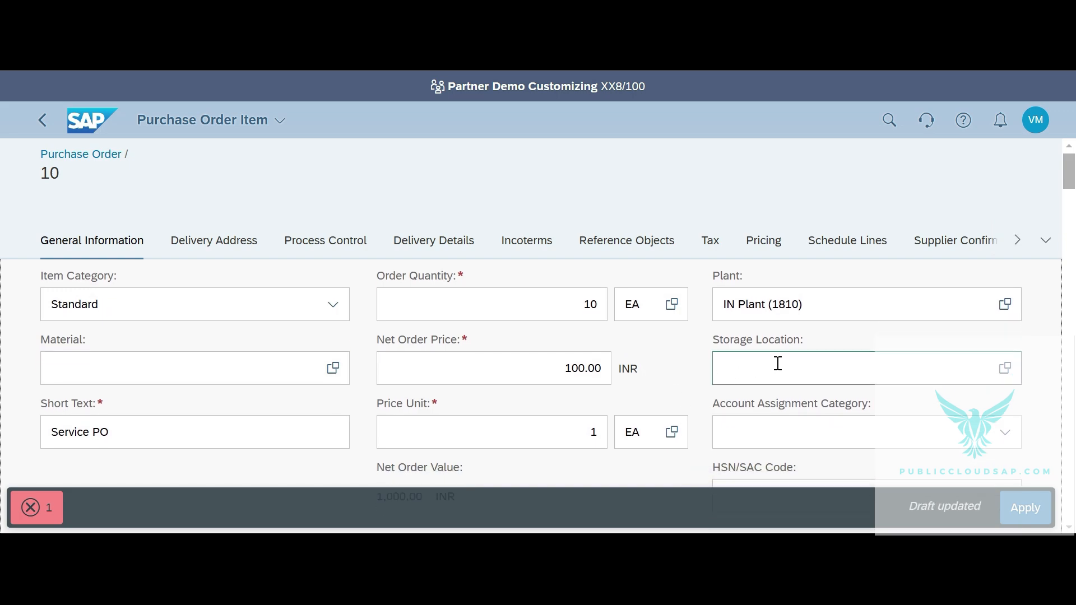
{"action": "scroll", "coordinate": [778, 363], "scroll_direction": "down", "scroll_amount": 2}
{"action": "left_click", "coordinate": [1005, 351]}
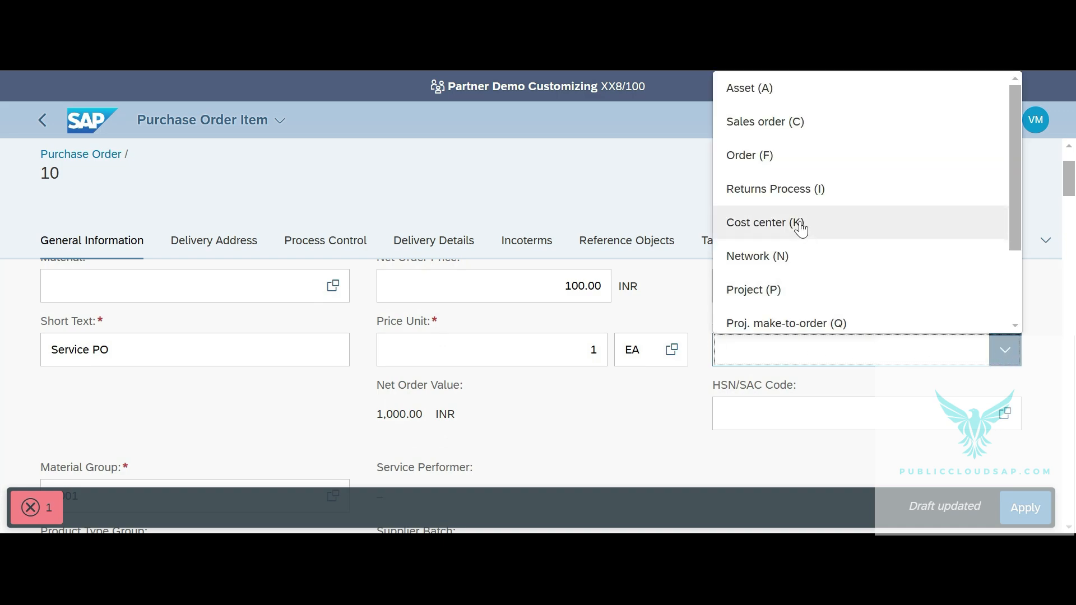
{"action": "left_click", "coordinate": [804, 230]}
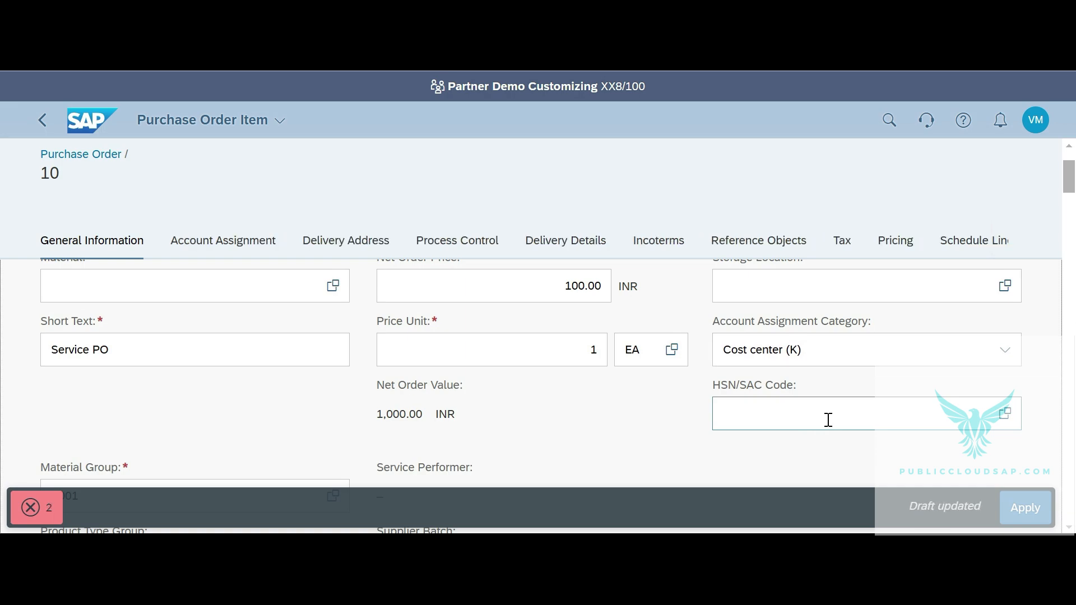
{"action": "left_click", "coordinate": [1003, 415]}
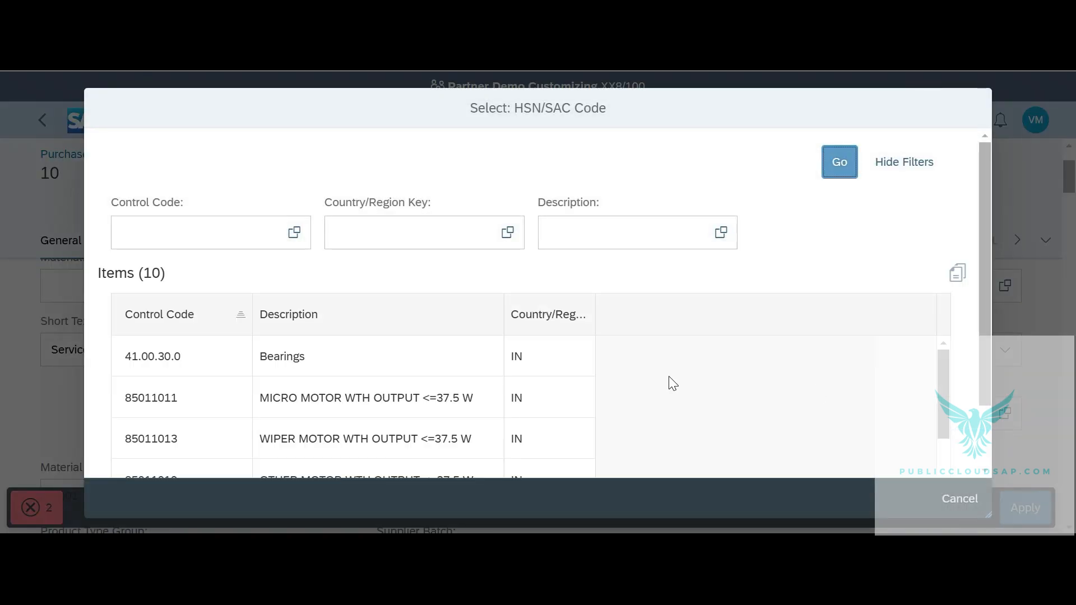
{"action": "left_click", "coordinate": [221, 403]}
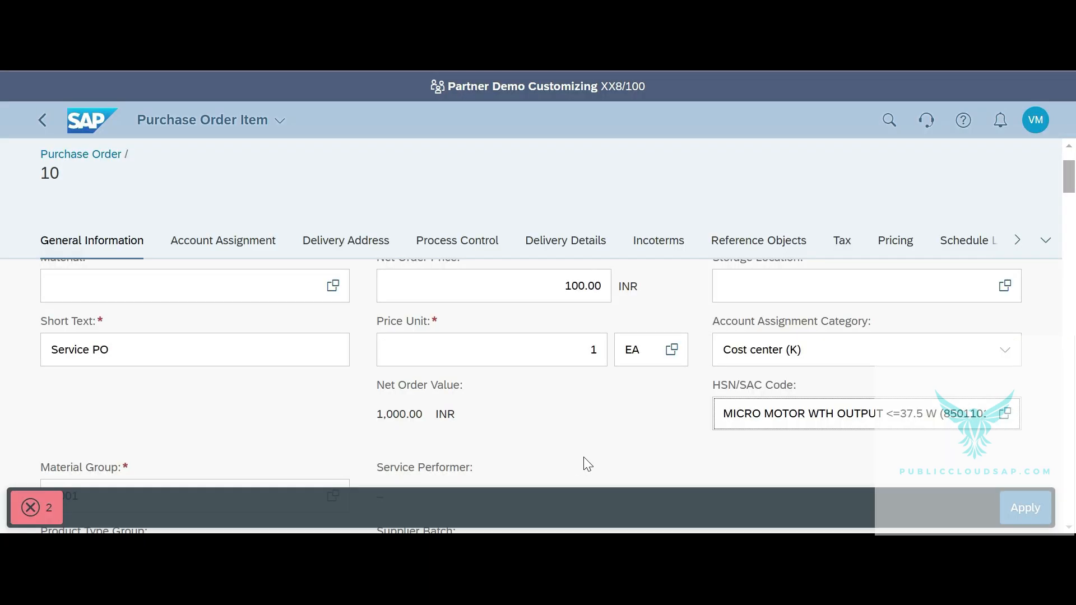
Step: Change the item's product type group to Service (2)
{"action": "scroll", "coordinate": [587, 464], "scroll_direction": "down", "scroll_amount": 5}
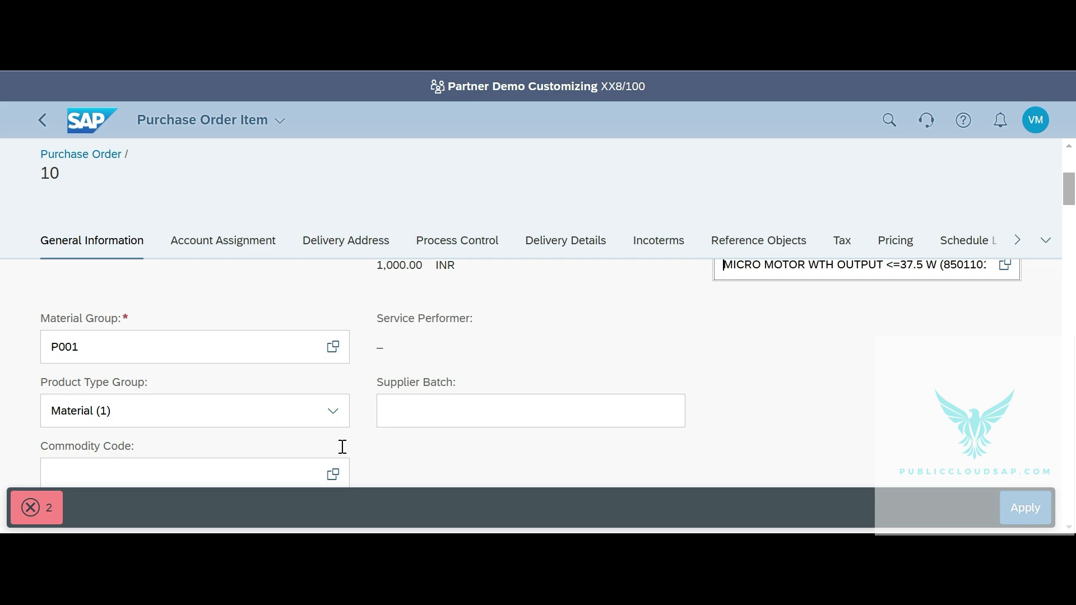
{"action": "left_click", "coordinate": [331, 422]}
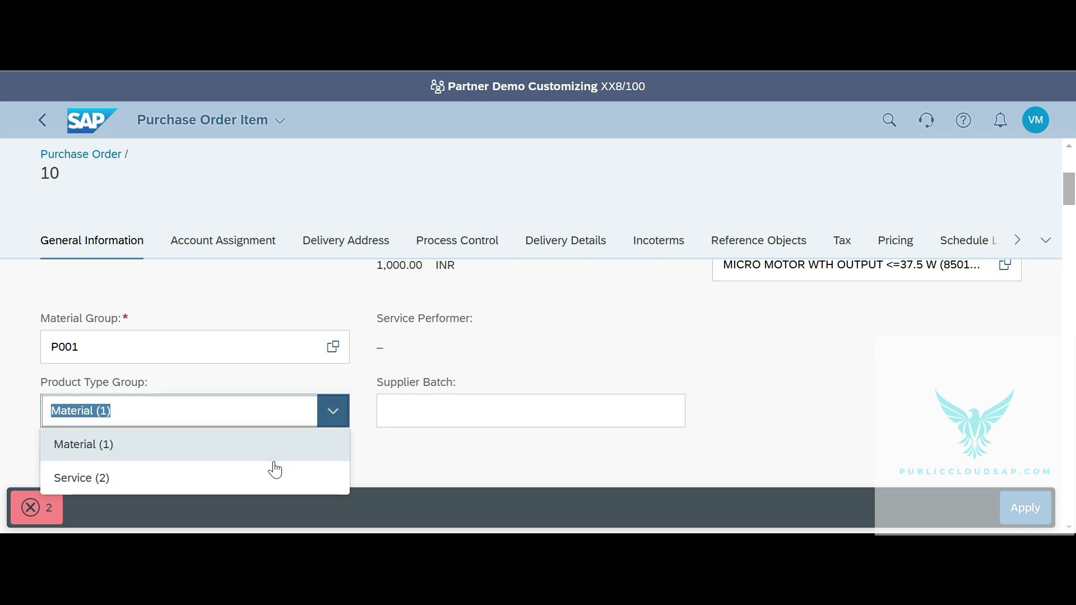
{"action": "left_click", "coordinate": [271, 475]}
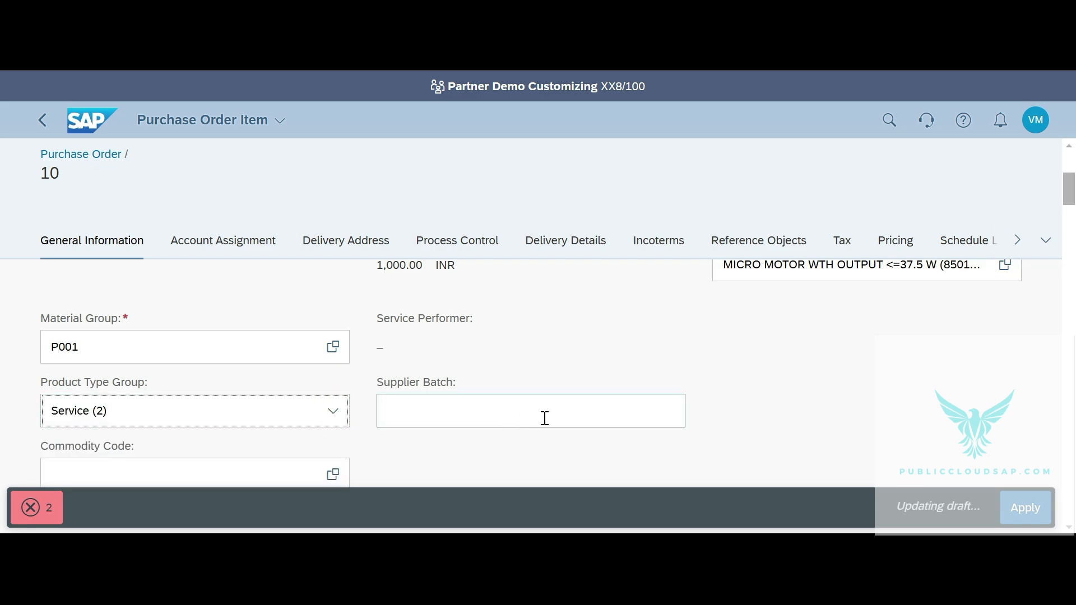
Step: Assign cost center 18101101, Financials (IN), to the item's first account assignment line
{"action": "scroll", "coordinate": [545, 418], "scroll_direction": "down", "scroll_amount": 3}
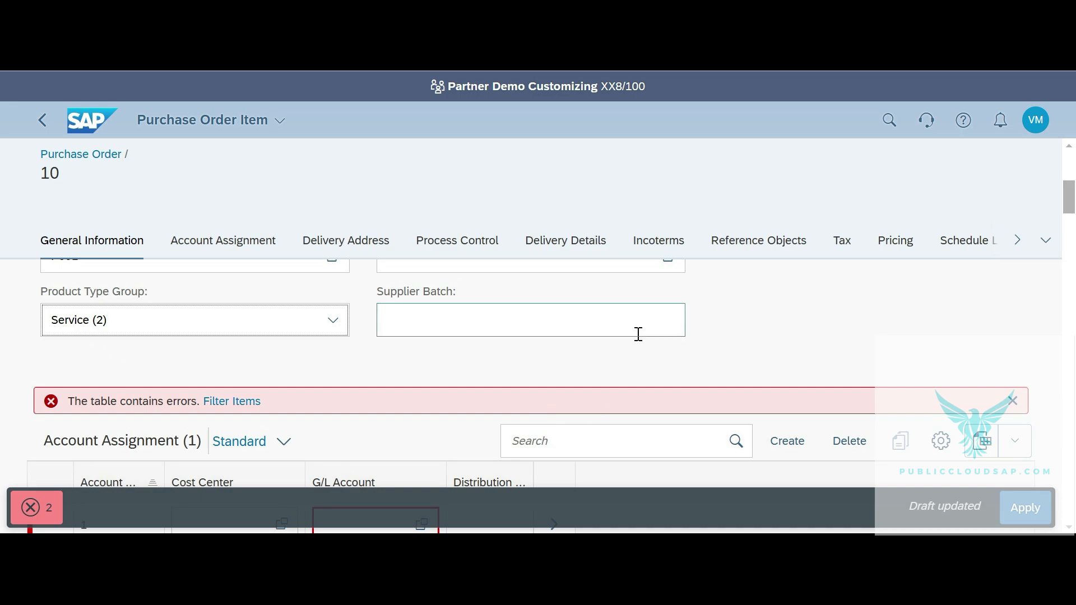
{"action": "scroll", "coordinate": [638, 334], "scroll_direction": "down", "scroll_amount": 4}
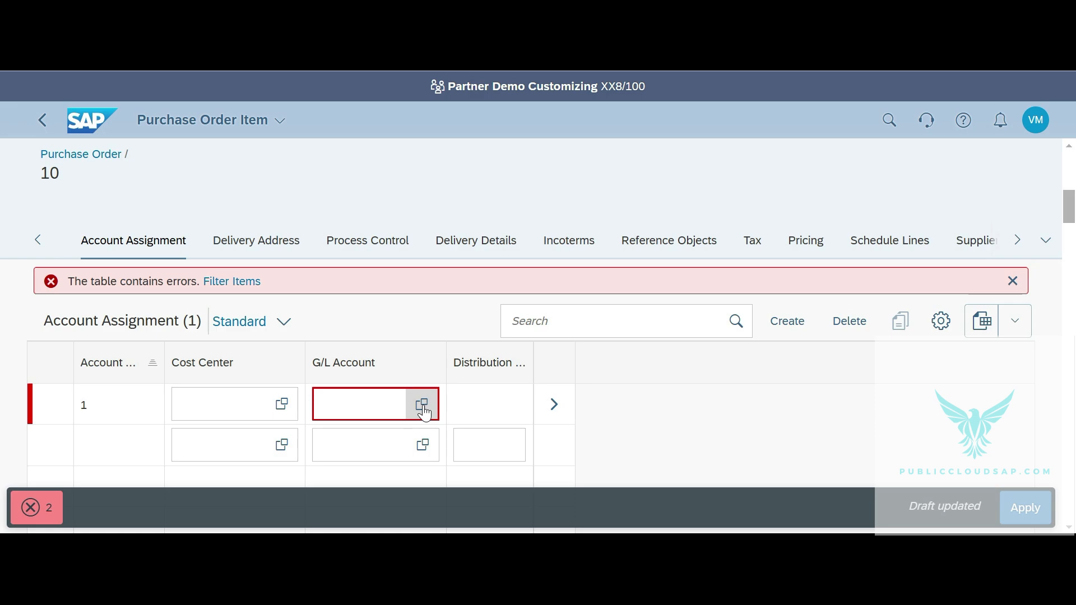
{"action": "left_click", "coordinate": [225, 411]}
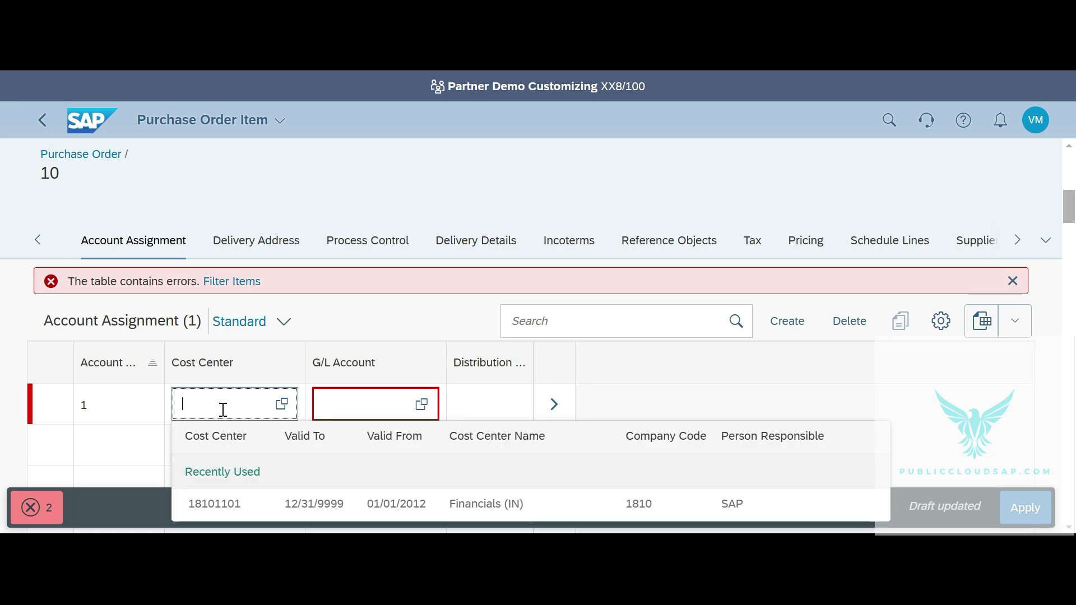
{"action": "left_click", "coordinate": [229, 515]}
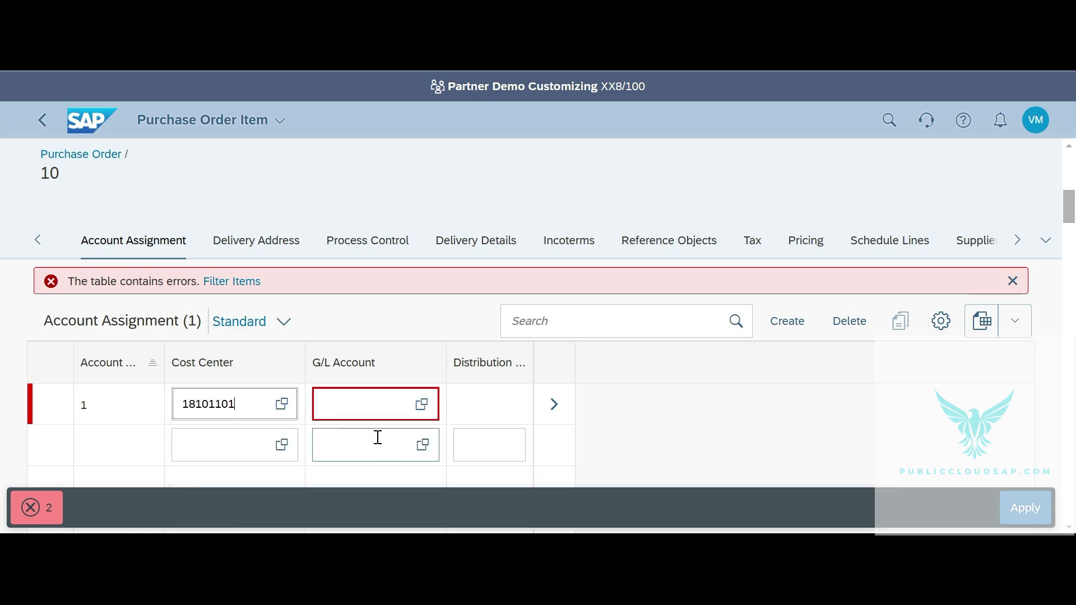
Step: Search the G/L accounts for purchased* and assign 65001000 Purchased Services to the first account assignment line
{"action": "left_click", "coordinate": [423, 405]}
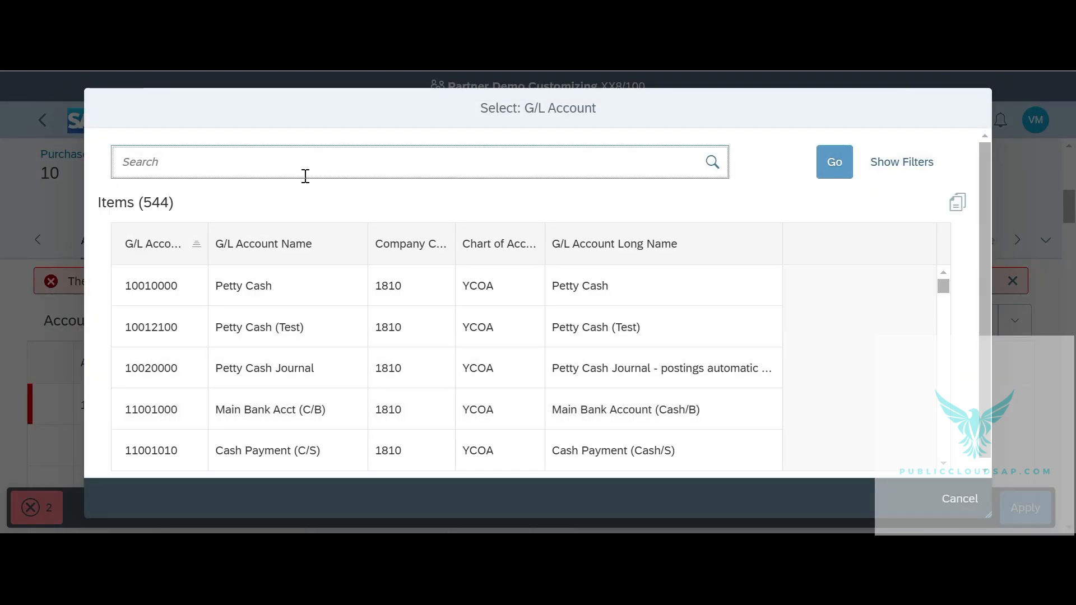
{"action": "type", "text": "pur"}
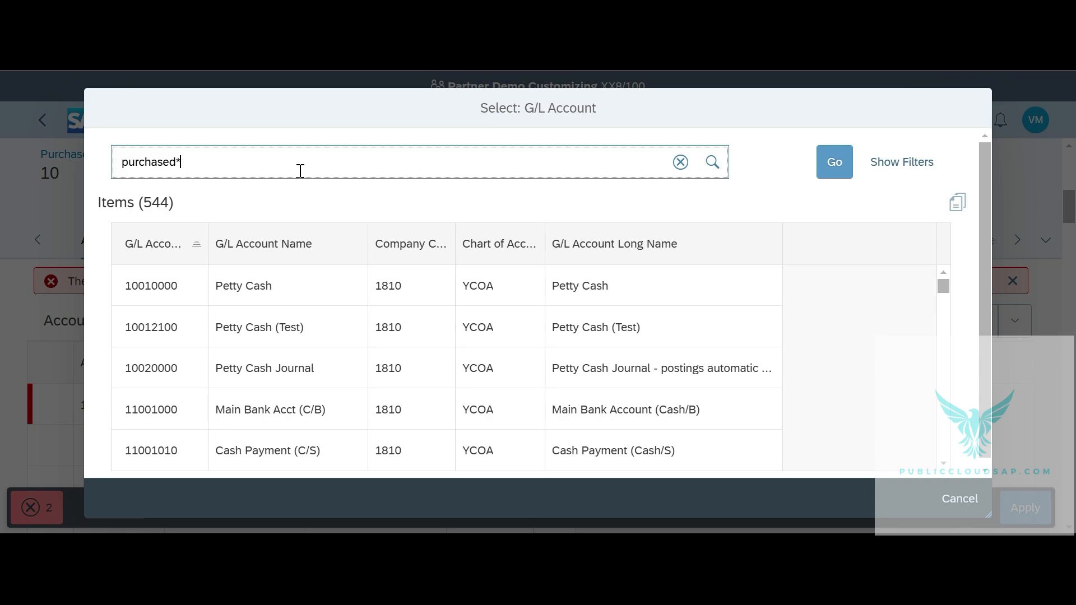
{"action": "type", "text": "chased*"}
{"action": "key", "text": "Return"}
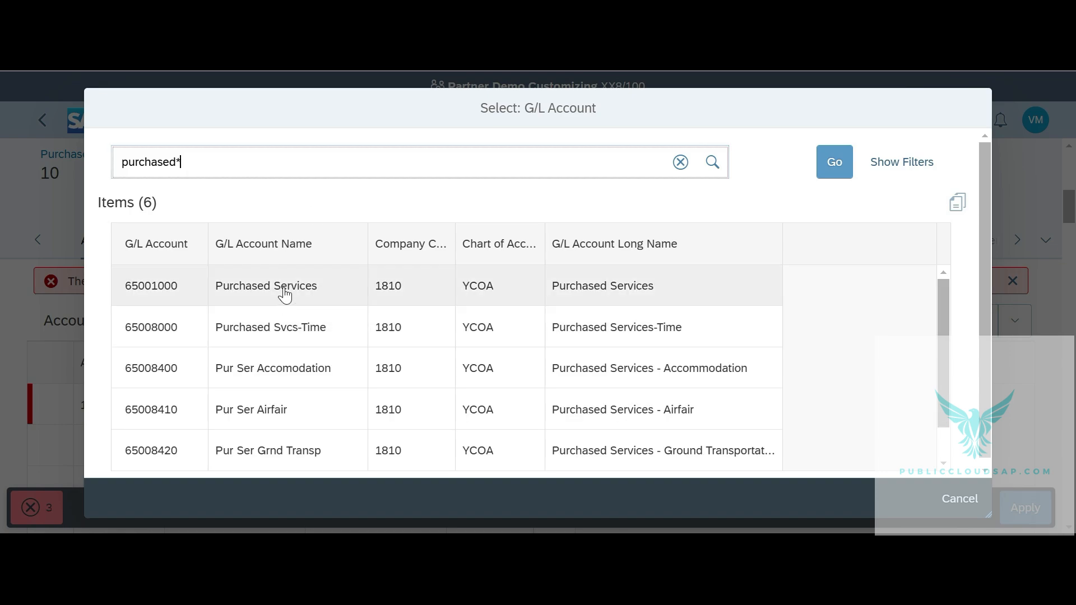
{"action": "left_click", "coordinate": [284, 294]}
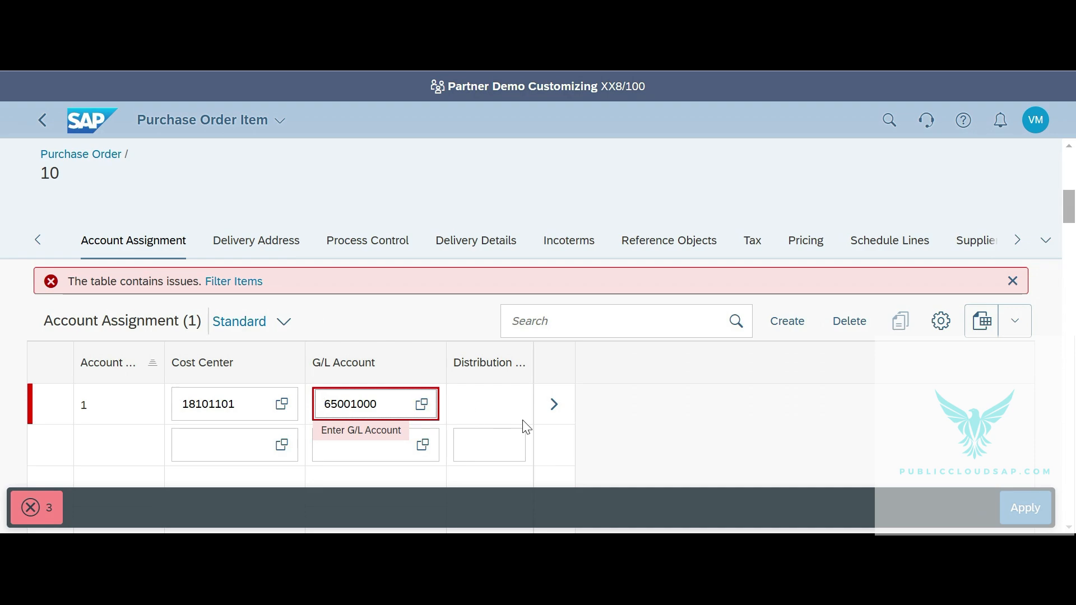
Step: Review the account assignment line's details, including functional area and profit center, and apply them to return to the item
{"action": "left_click", "coordinate": [551, 406]}
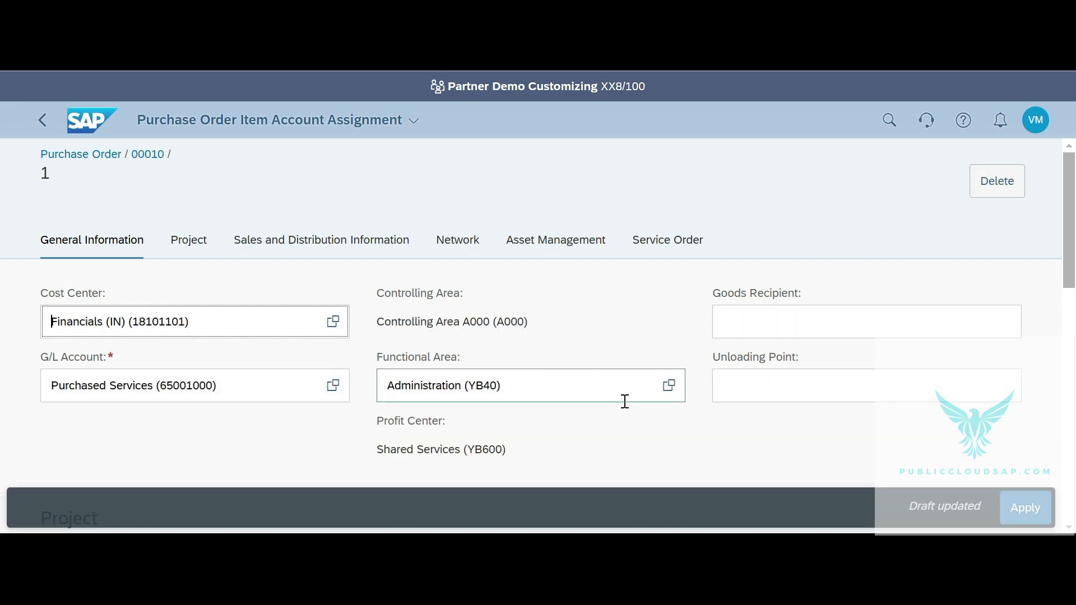
{"action": "scroll", "coordinate": [625, 401], "scroll_direction": "down", "scroll_amount": 1}
{"action": "scroll", "coordinate": [625, 402], "scroll_direction": "down", "scroll_amount": 5}
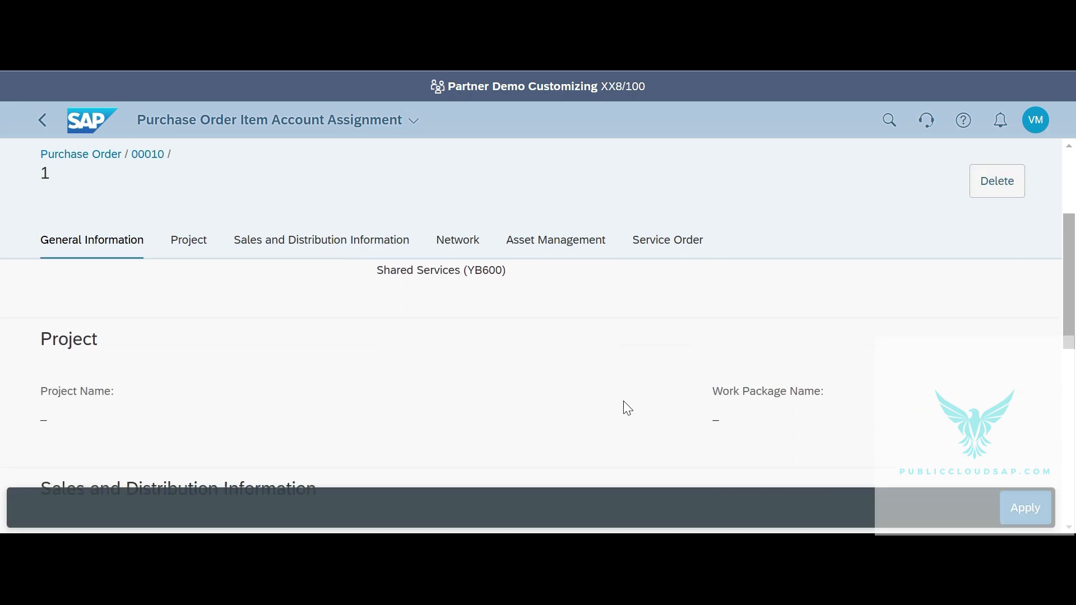
{"action": "scroll", "coordinate": [626, 407], "scroll_direction": "down", "scroll_amount": 2}
{"action": "scroll", "coordinate": [624, 405], "scroll_direction": "up", "scroll_amount": 8}
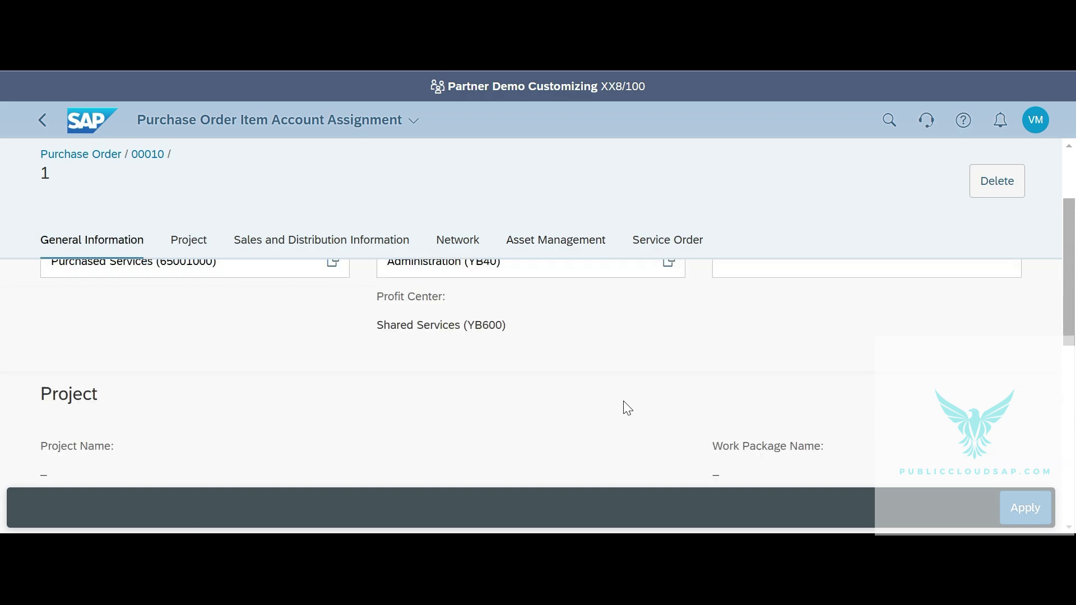
{"action": "left_click", "coordinate": [1023, 509]}
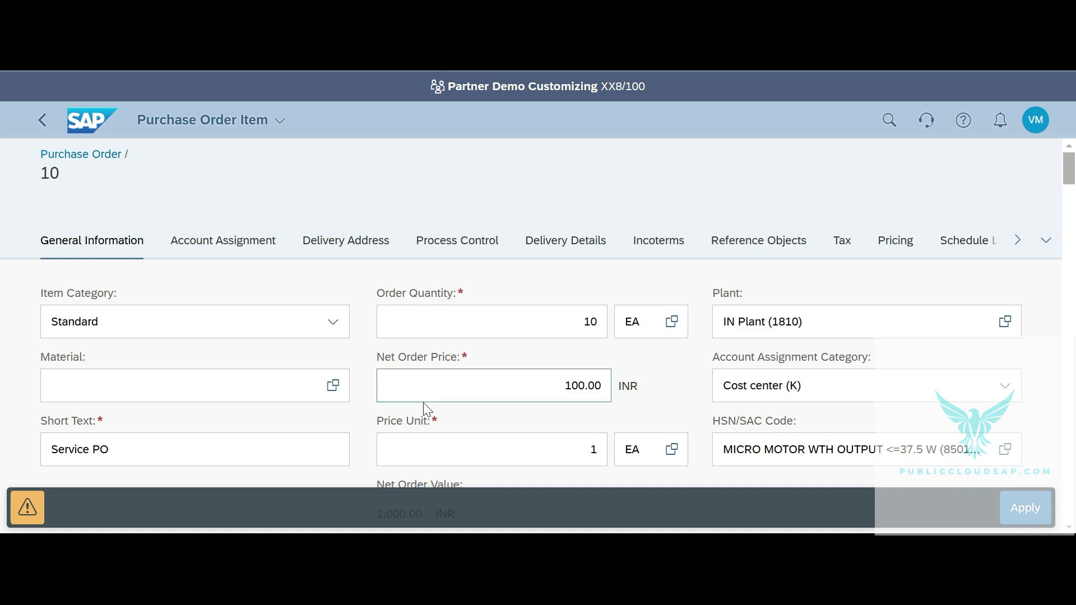
Step: Check the item's warning messages, apply the item, and submit the purchase order
{"action": "left_click", "coordinate": [27, 508]}
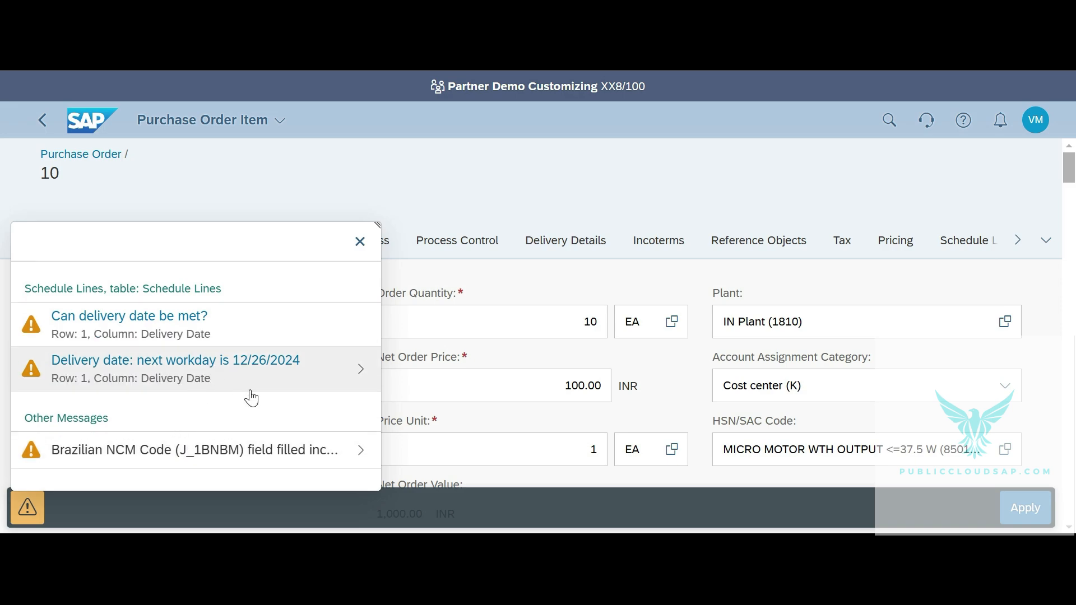
{"action": "left_click", "coordinate": [359, 246]}
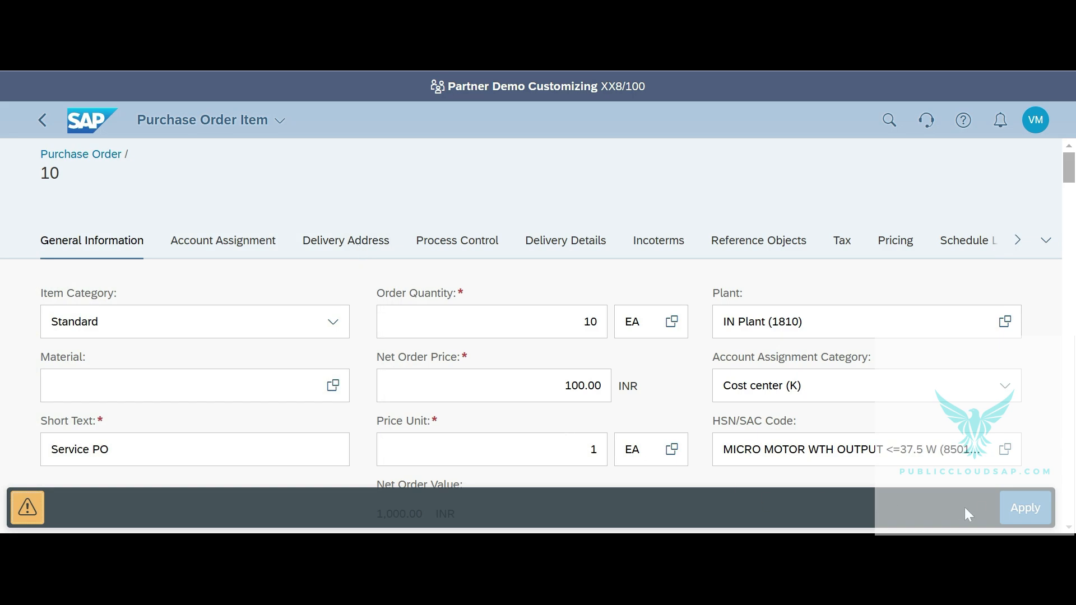
{"action": "left_click", "coordinate": [1025, 508]}
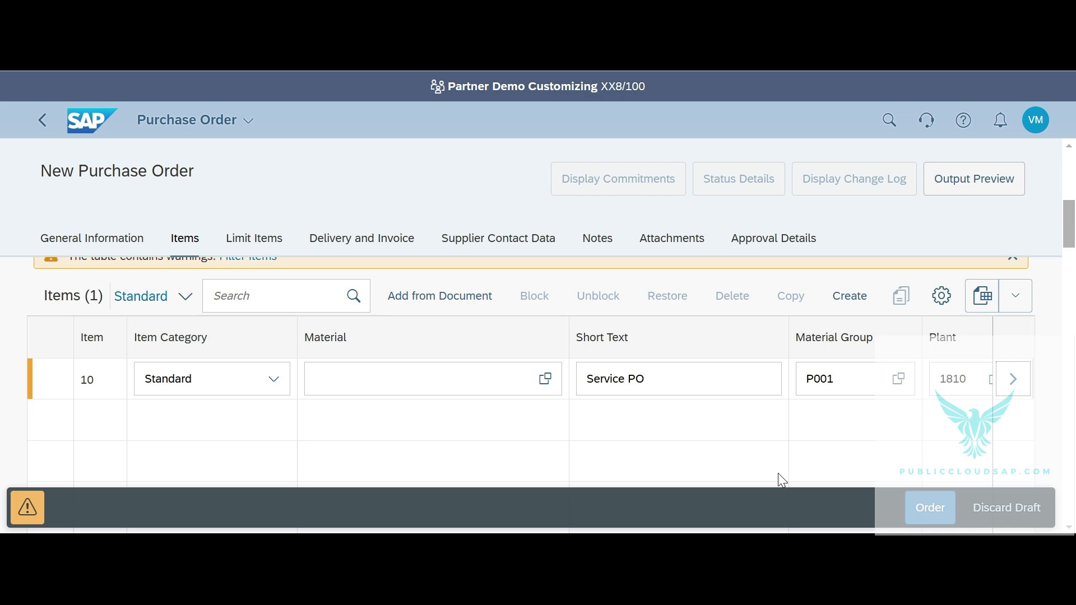
{"action": "scroll", "coordinate": [778, 473], "scroll_direction": "up", "scroll_amount": 1}
{"action": "left_click", "coordinate": [932, 509]}
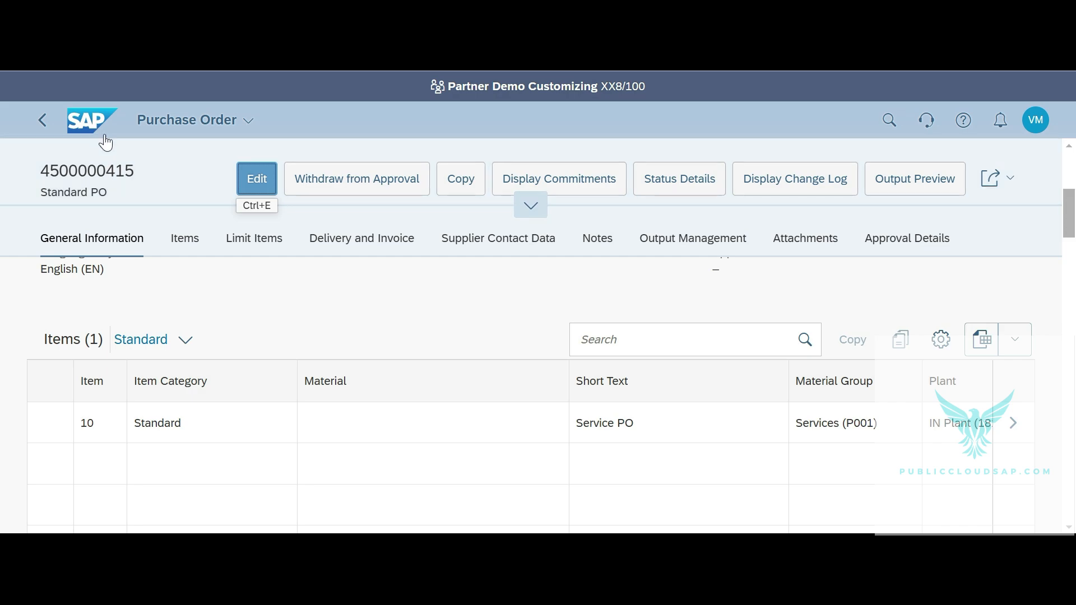
Step: Approve the new purchase order from the home page's to-do tasks with the decision note Approve
{"action": "left_click", "coordinate": [90, 122]}
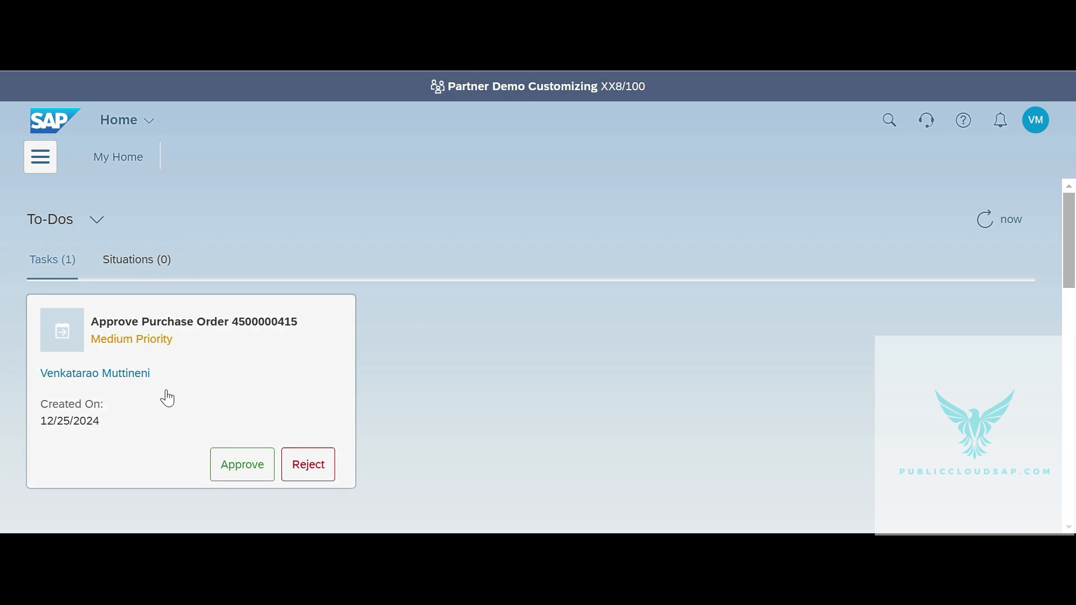
{"action": "left_click", "coordinate": [237, 474]}
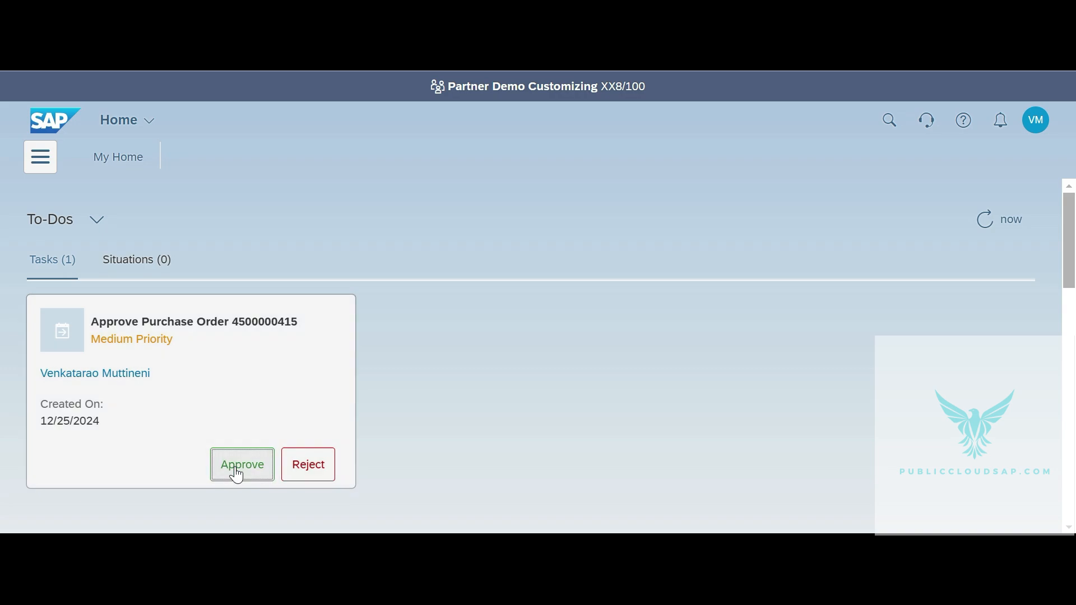
{"action": "type", "text": "Approvee"}
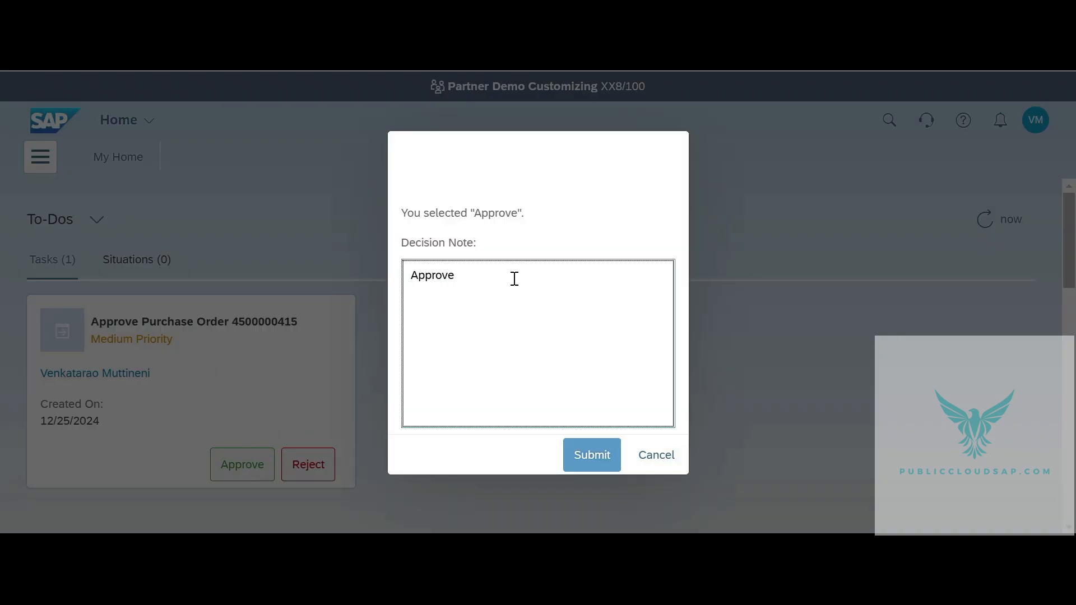
{"action": "left_click", "coordinate": [583, 461]}
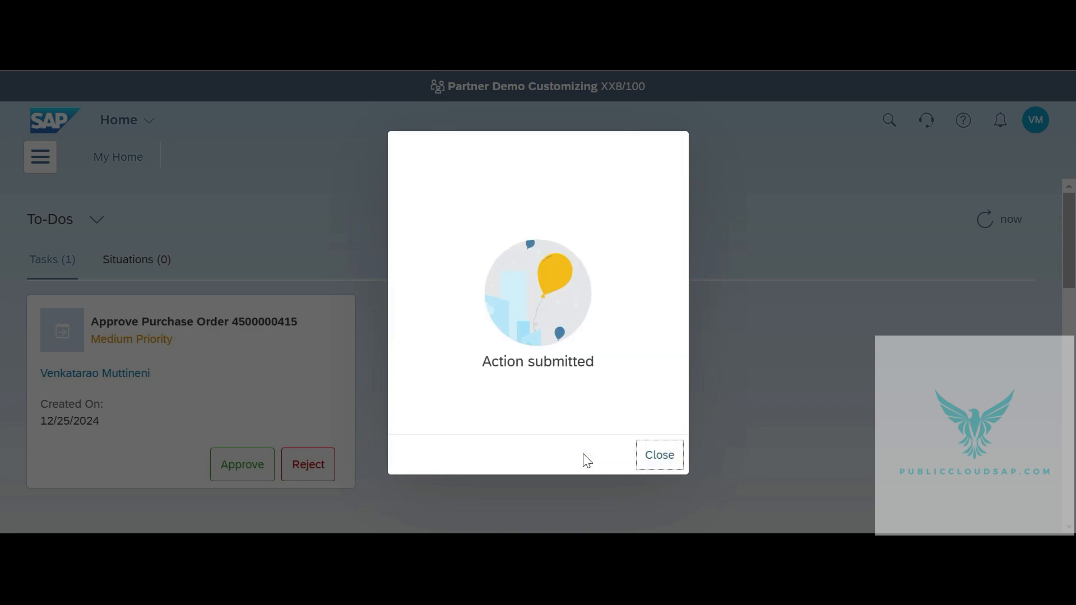
{"action": "left_click", "coordinate": [659, 455]}
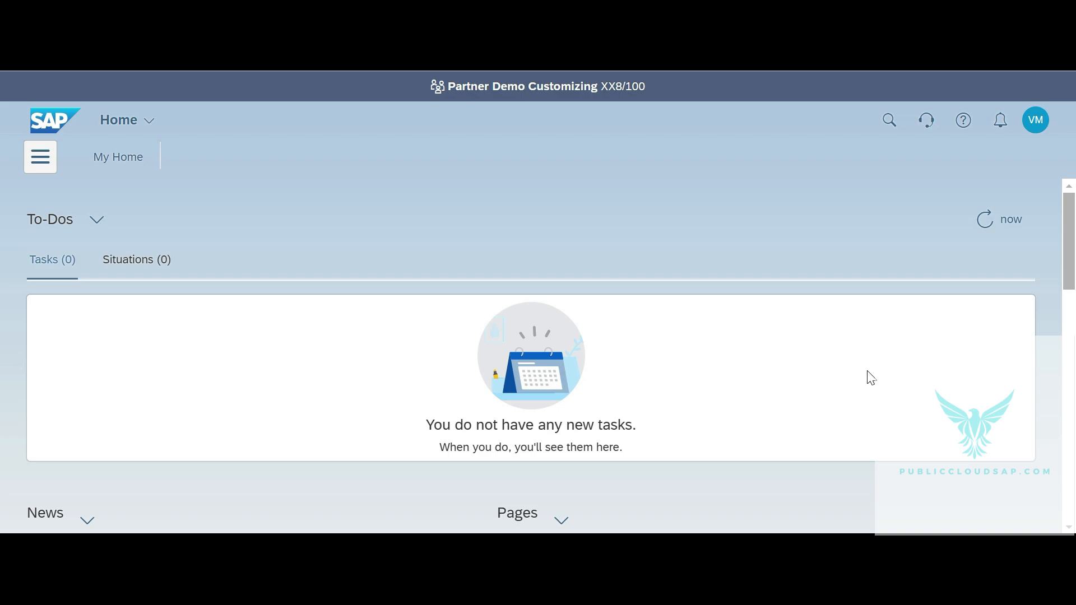
Step: Find the Manage Service Entry Sheets - Lean Services app by searching for manage service, and start a new service entry sheet
{"action": "left_click", "coordinate": [889, 132]}
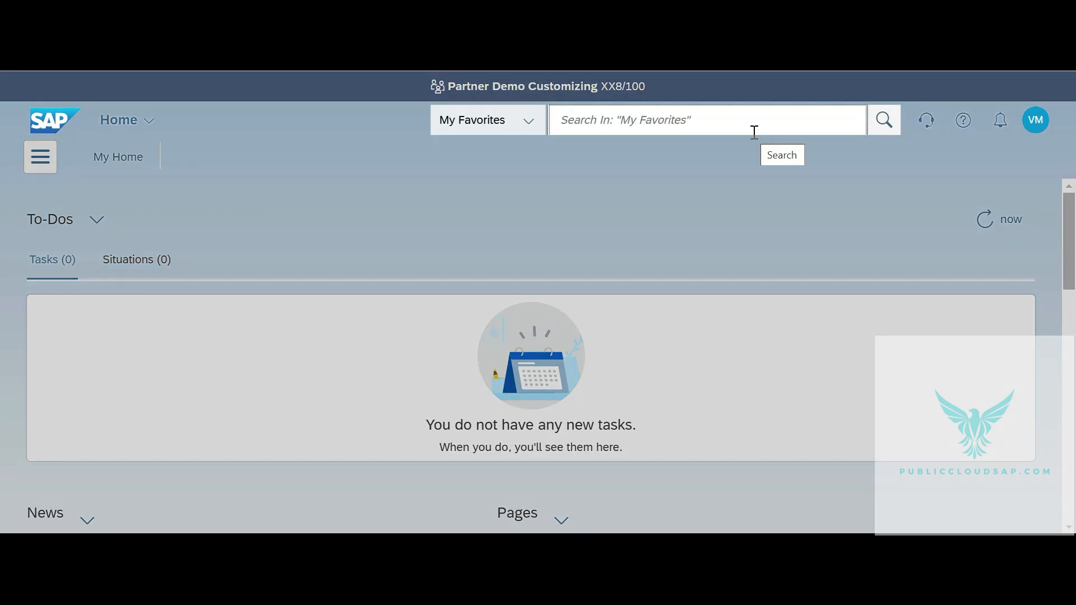
{"action": "type", "text": "manage "}
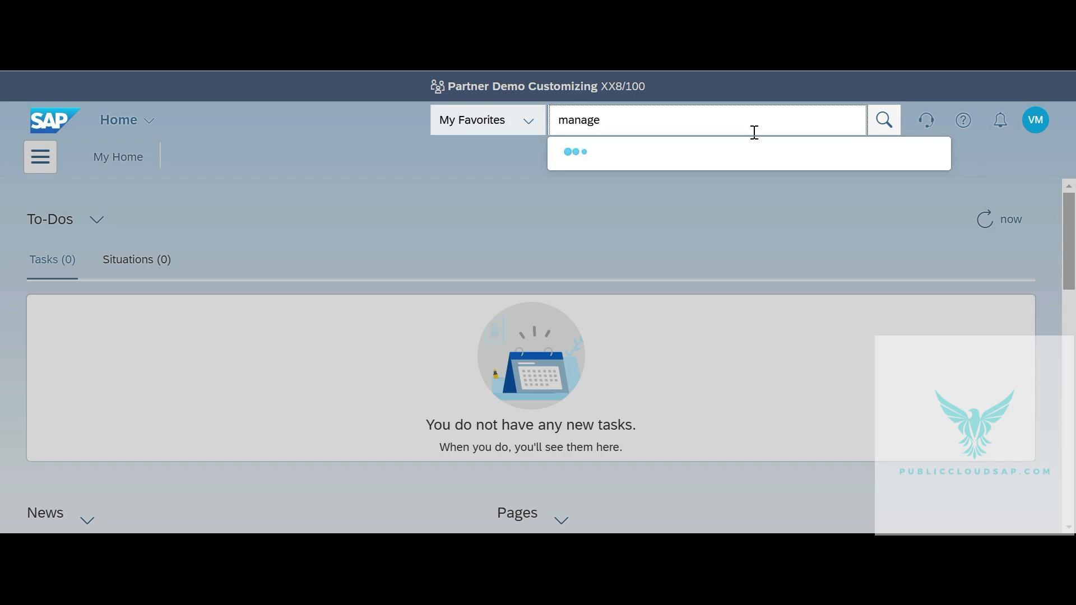
{"action": "type", "text": "service"}
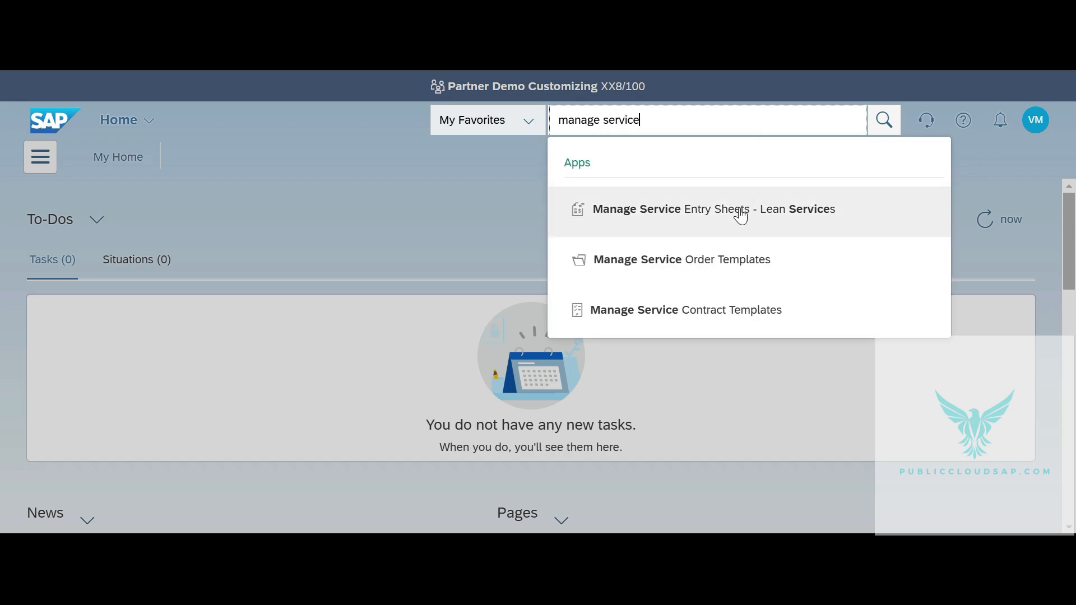
{"action": "left_click", "coordinate": [737, 220]}
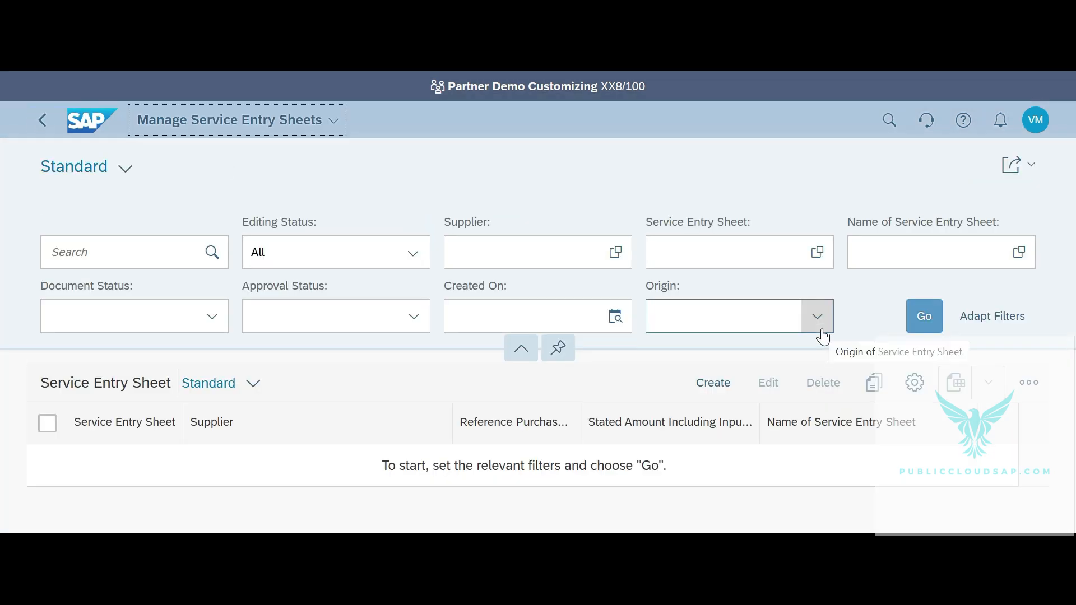
{"action": "left_click", "coordinate": [721, 391]}
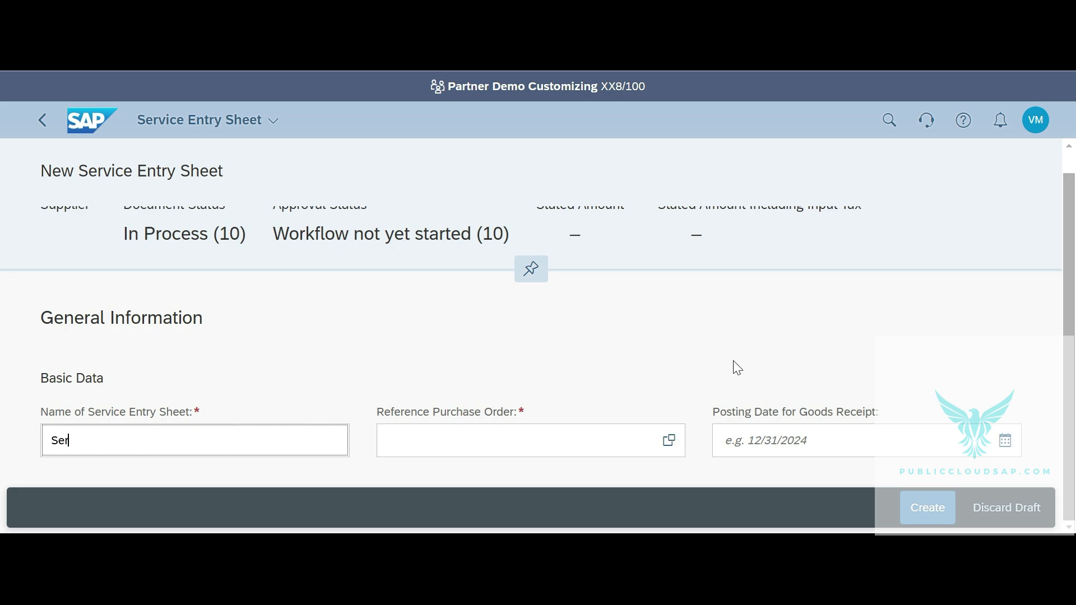
Step: Name the service entry sheet Services, reference the newly approved purchase order, and add all of its items
{"action": "key", "text": "Tab"}
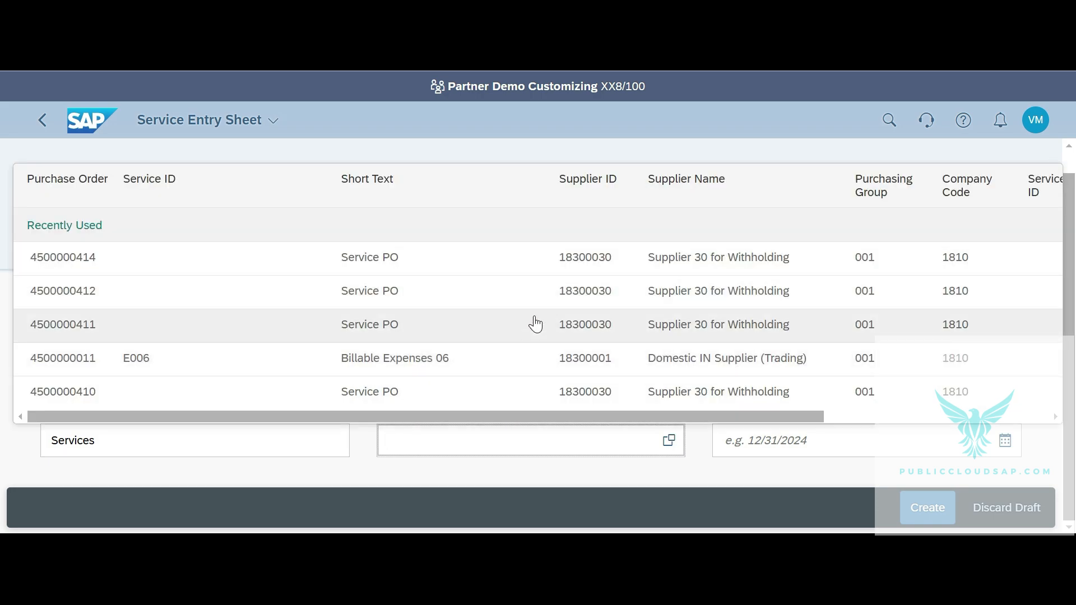
{"action": "type", "text": "45"}
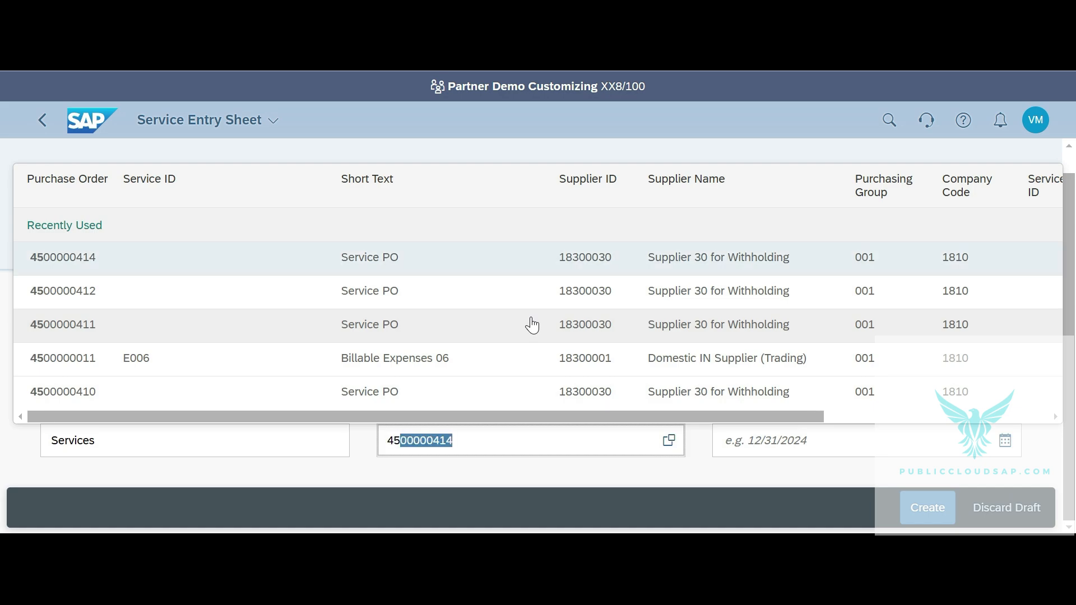
{"action": "type", "text": "00000415"}
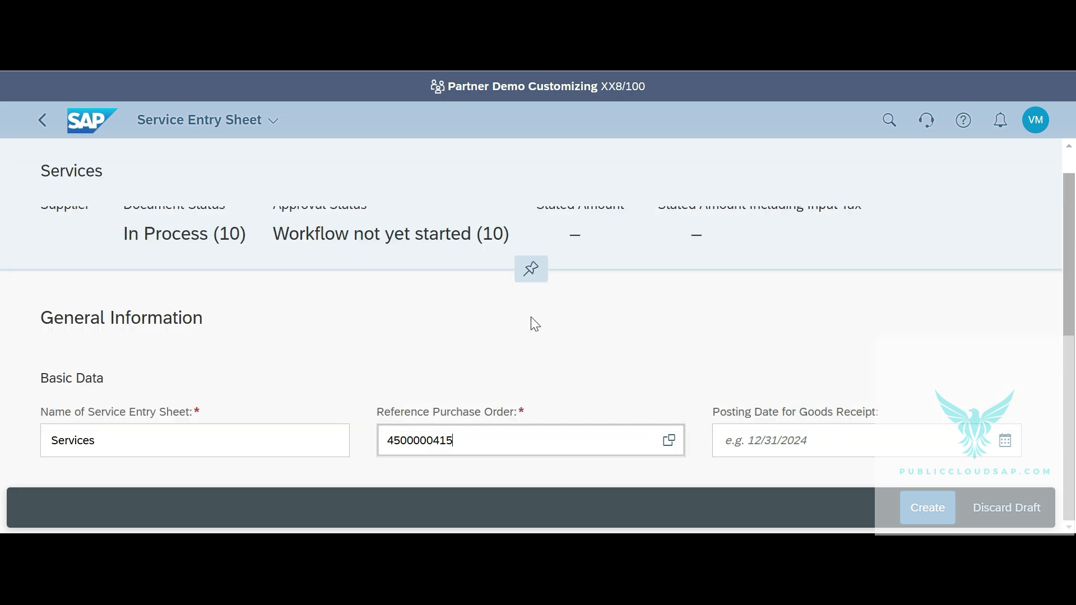
{"action": "left_click", "coordinate": [1004, 445]}
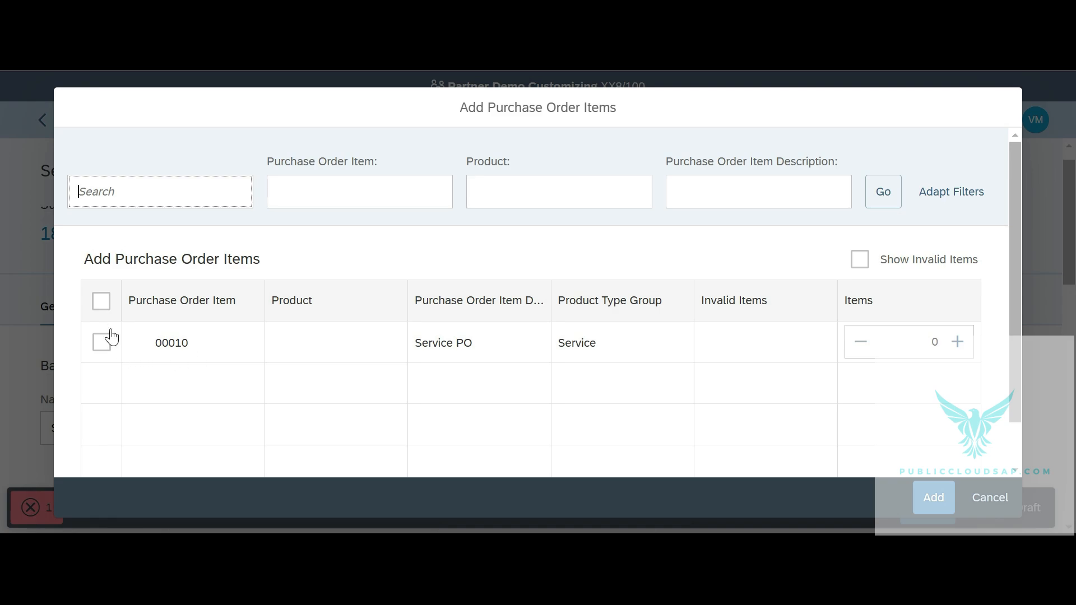
{"action": "left_click", "coordinate": [102, 301]}
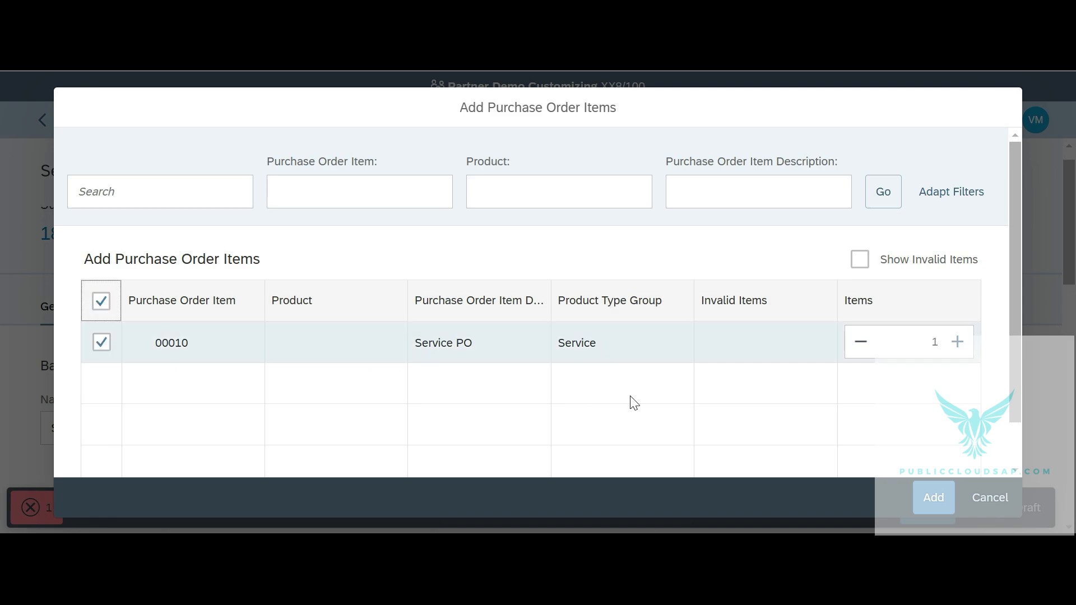
{"action": "left_click", "coordinate": [933, 503]}
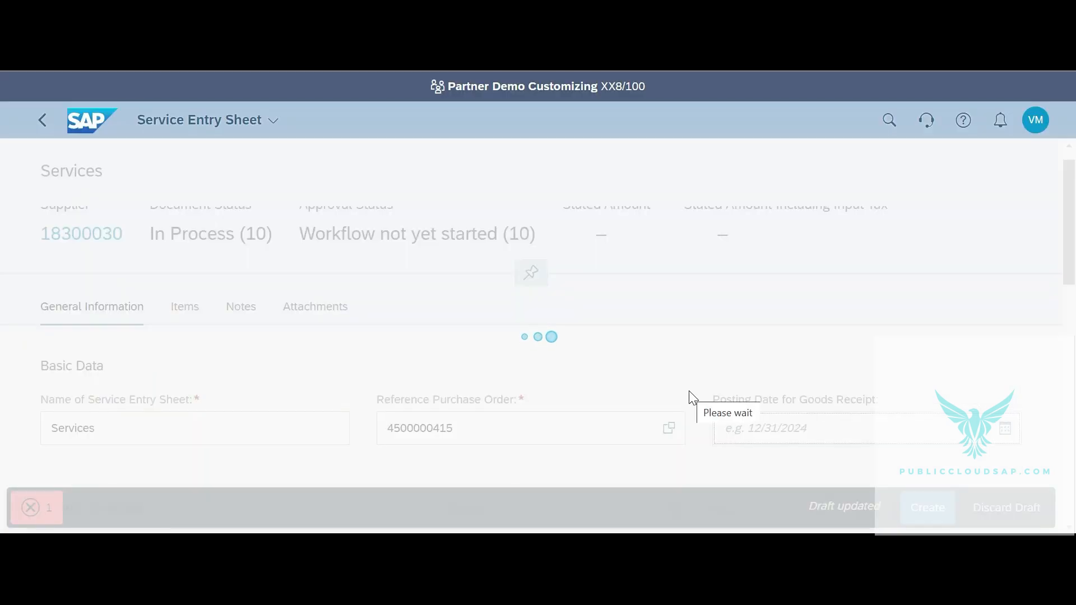
Step: Set the service entry sheet's posting date for goods receipt to 12/25/2024
{"action": "scroll", "coordinate": [689, 391], "scroll_direction": "down", "scroll_amount": 3}
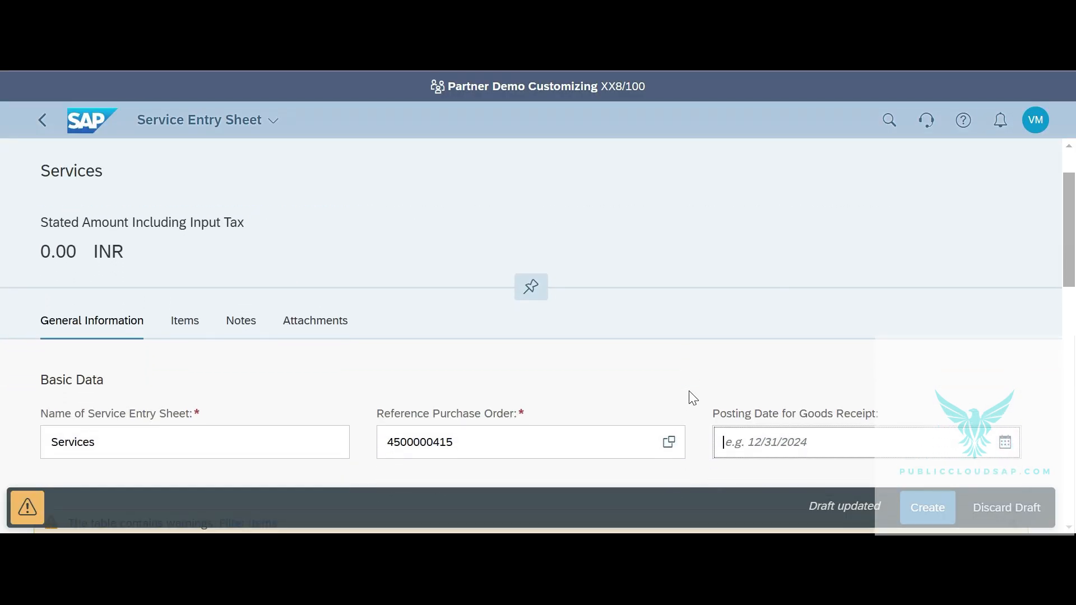
{"action": "left_click", "coordinate": [849, 416]}
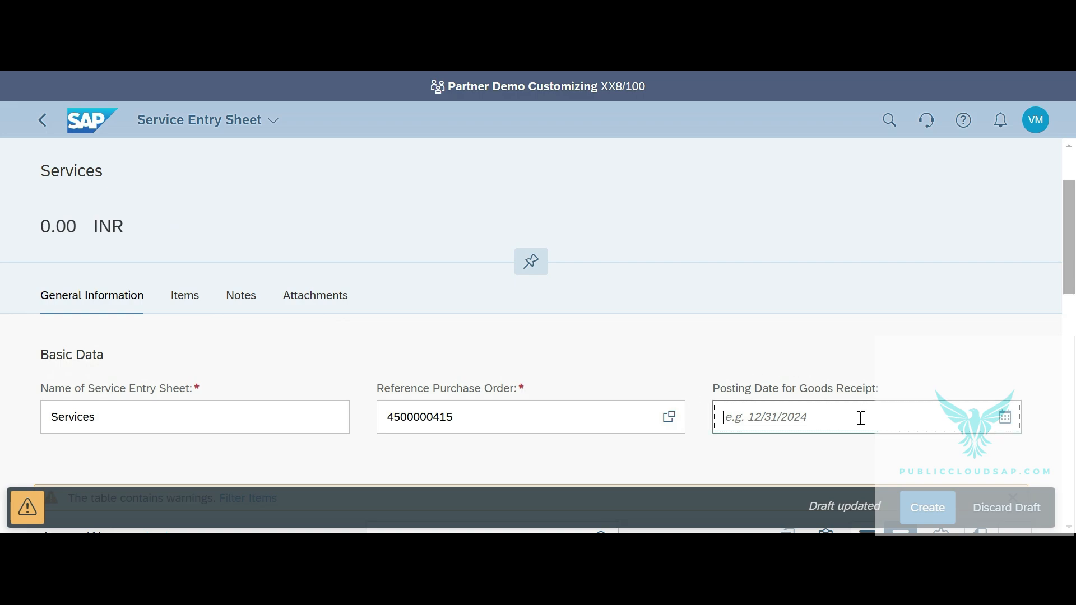
{"action": "scroll", "coordinate": [897, 423], "scroll_direction": "down", "scroll_amount": 1}
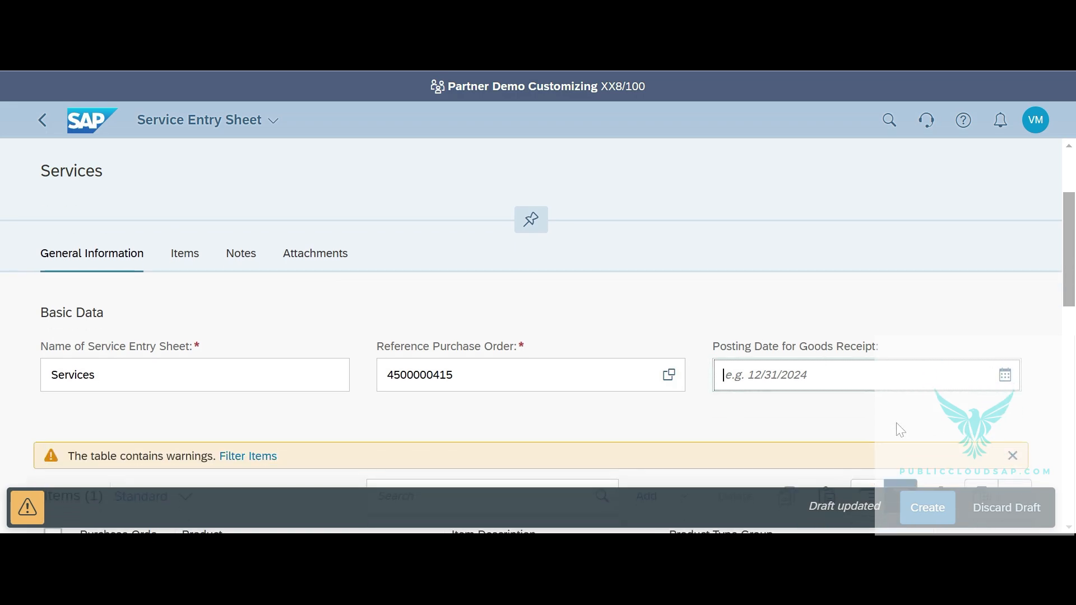
{"action": "left_click", "coordinate": [1005, 375]}
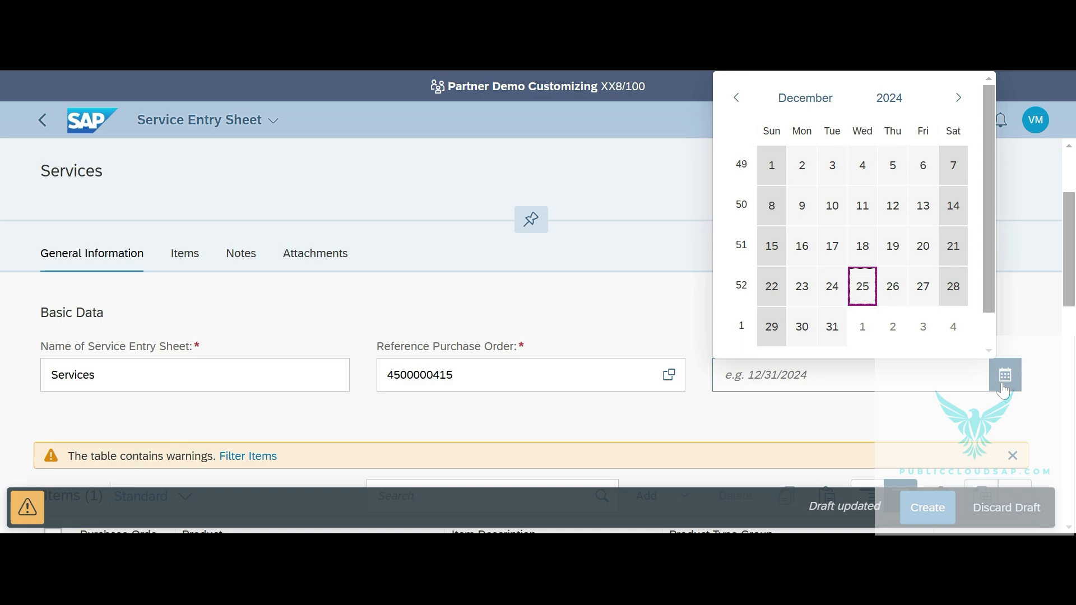
{"action": "left_click", "coordinate": [861, 297]}
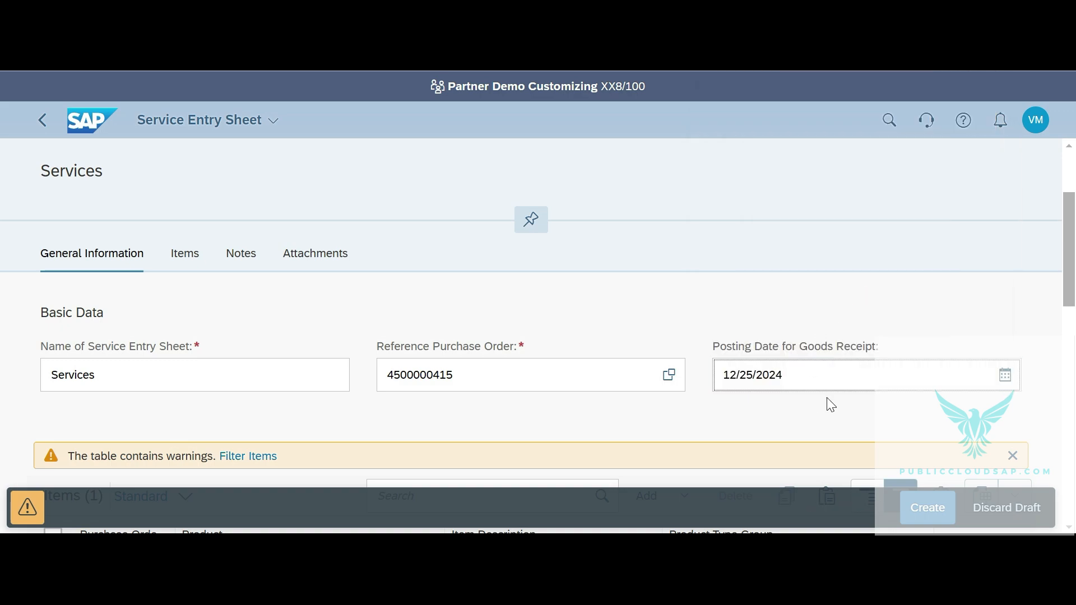
Step: Open the details of the Service PO item and set its performance period to 12/25/2024
{"action": "scroll", "coordinate": [832, 405], "scroll_direction": "down", "scroll_amount": 3}
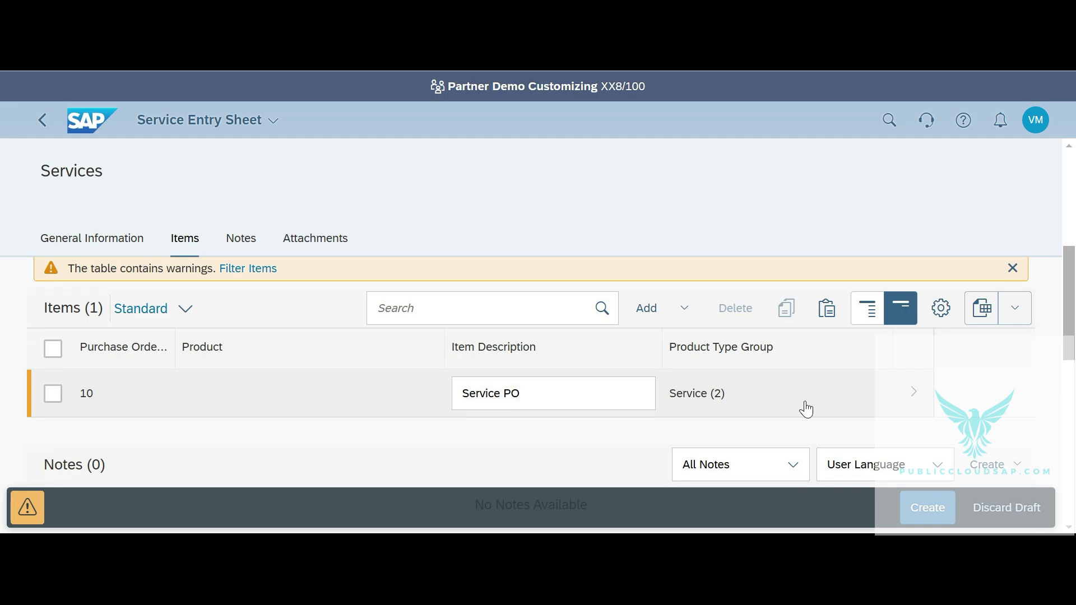
{"action": "left_click", "coordinate": [914, 396]}
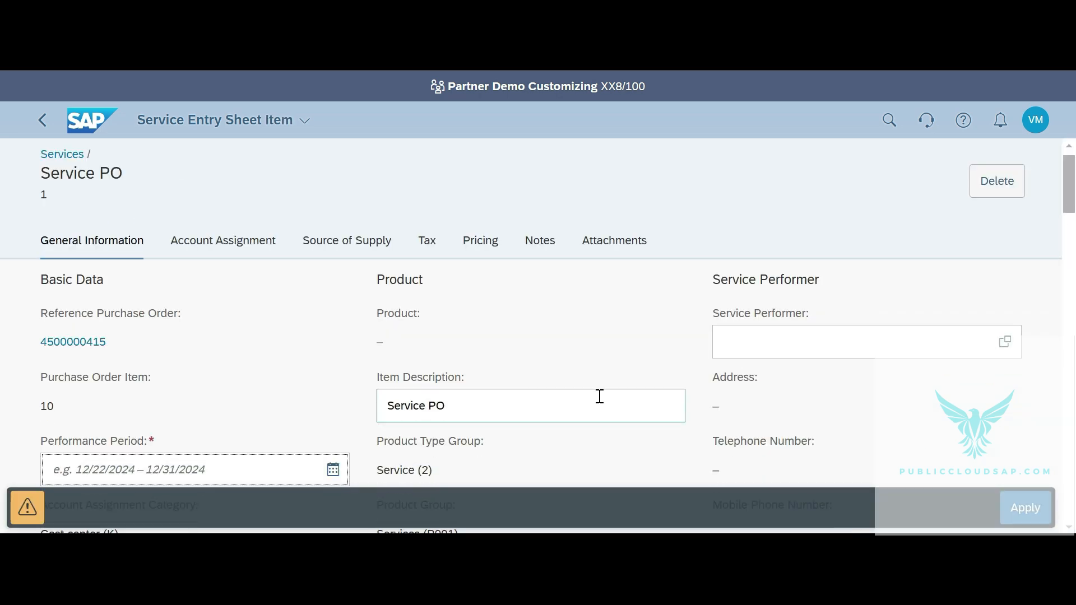
{"action": "scroll", "coordinate": [493, 372], "scroll_direction": "down", "scroll_amount": 1}
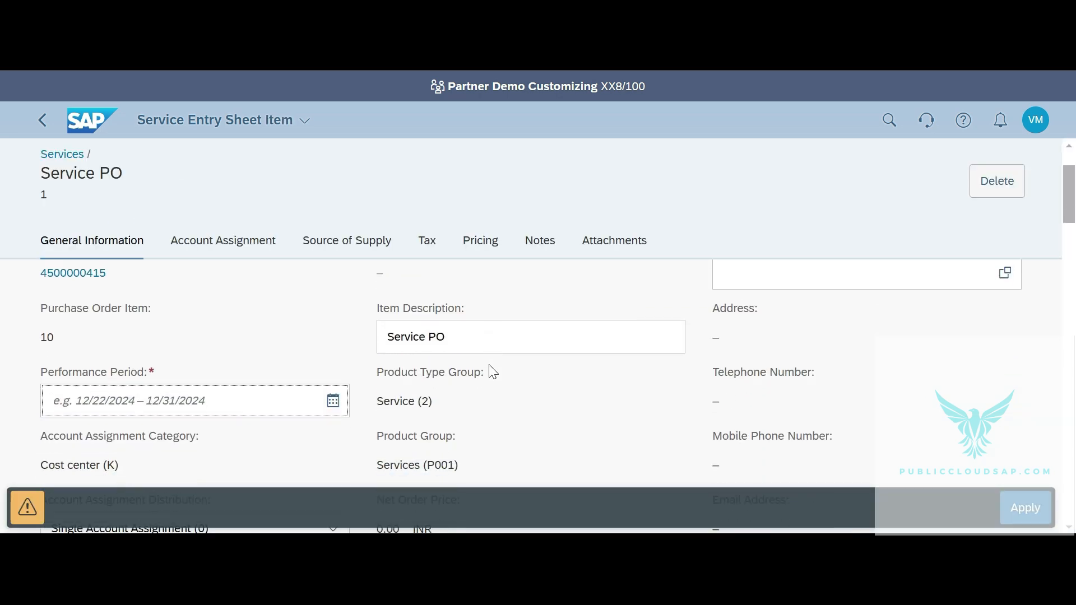
{"action": "left_click", "coordinate": [333, 402]}
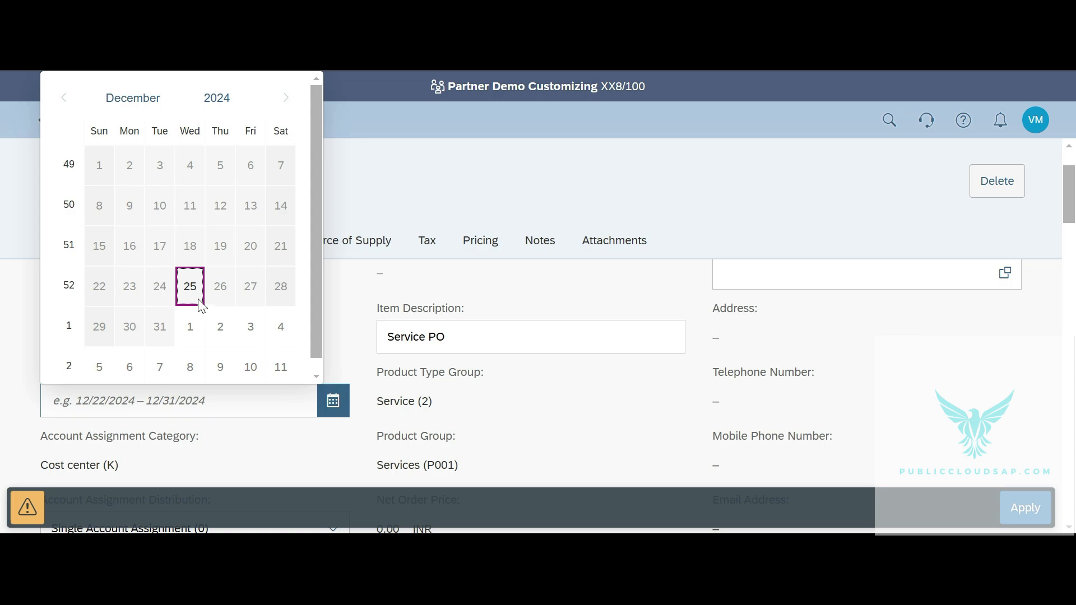
{"action": "left_click", "coordinate": [190, 286]}
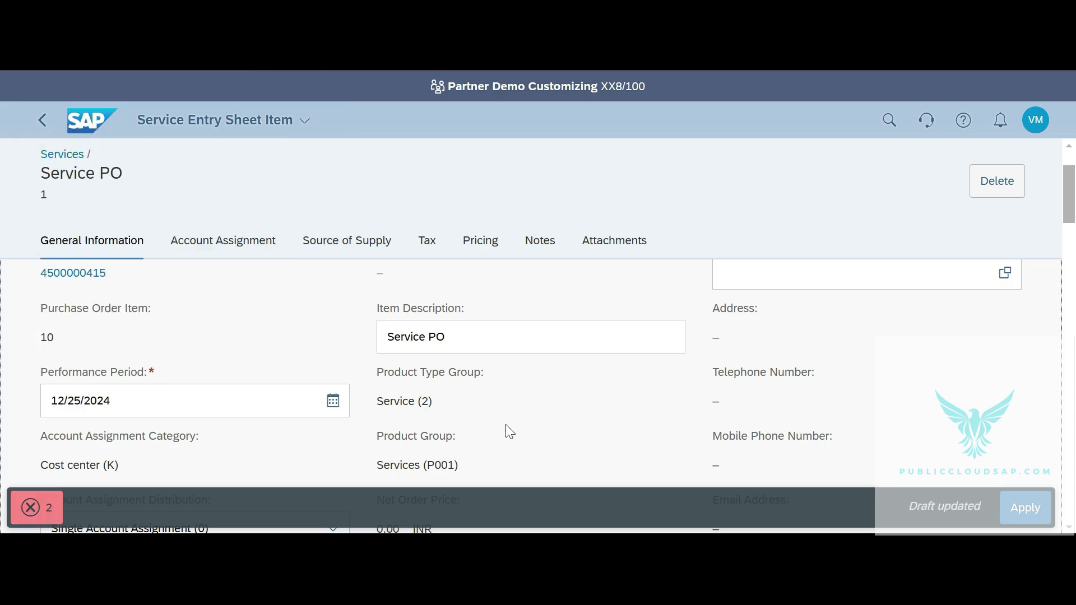
Step: Set the item's stated quantity to 10 EA and mark it as the final entry
{"action": "scroll", "coordinate": [509, 432], "scroll_direction": "down", "scroll_amount": 2}
{"action": "scroll", "coordinate": [509, 431], "scroll_direction": "down", "scroll_amount": 1}
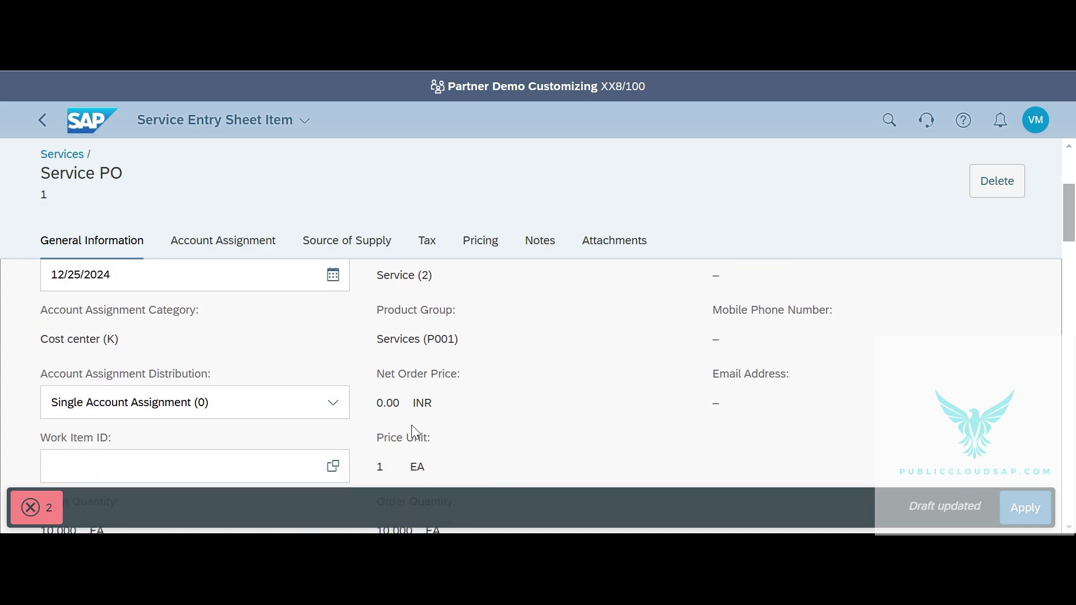
{"action": "scroll", "coordinate": [420, 400], "scroll_direction": "down", "scroll_amount": 3}
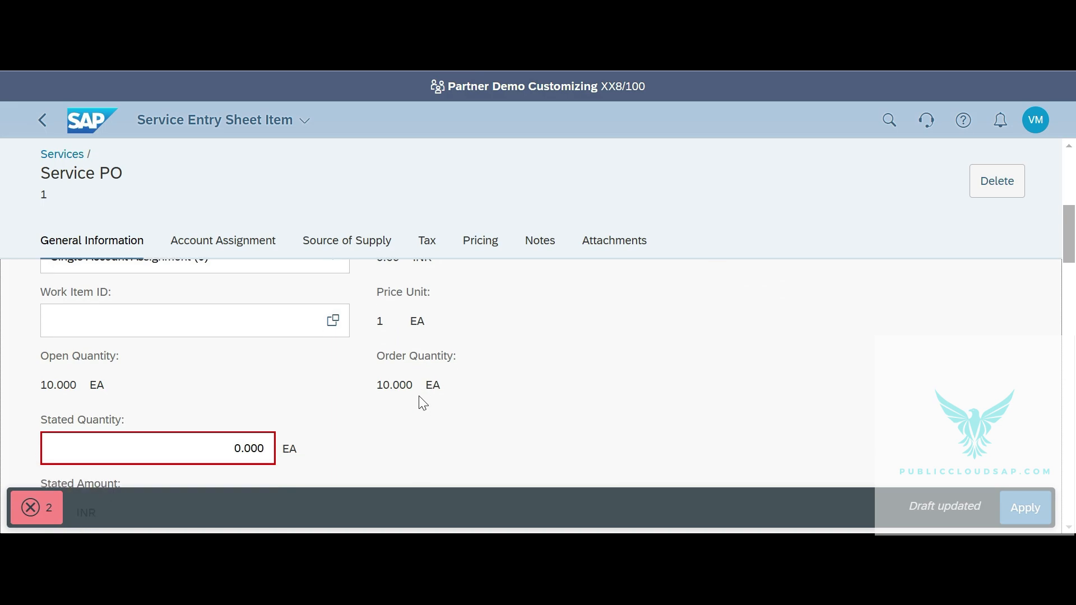
{"action": "left_click", "coordinate": [230, 437]}
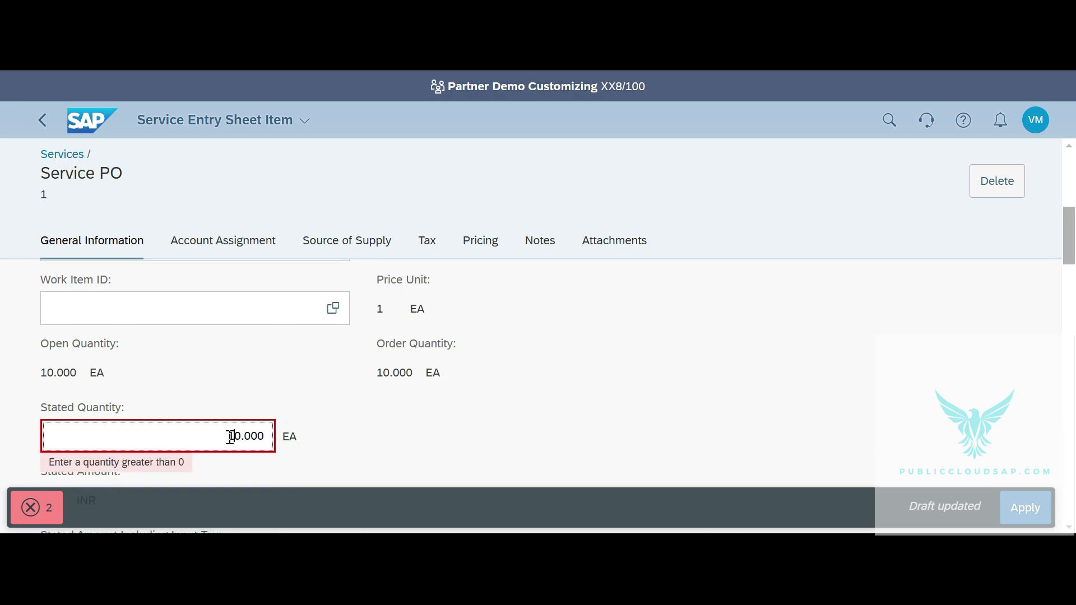
{"action": "type", "text": "1"}
{"action": "key", "text": "Return"}
{"action": "scroll", "coordinate": [477, 420], "scroll_direction": "down", "scroll_amount": 2}
{"action": "scroll", "coordinate": [477, 420], "scroll_direction": "down", "scroll_amount": 5}
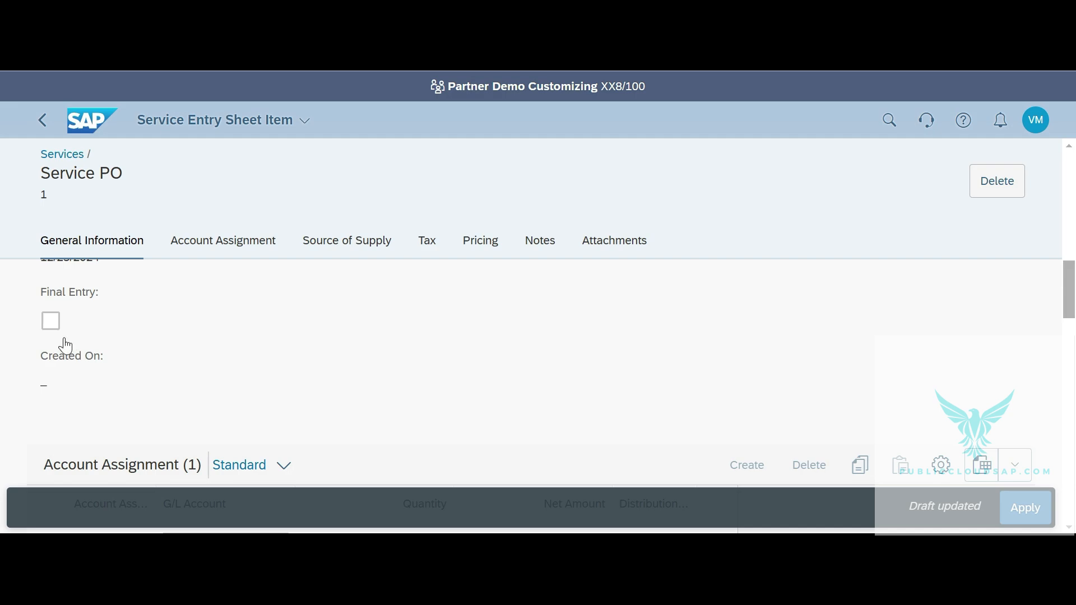
{"action": "left_click", "coordinate": [51, 322]}
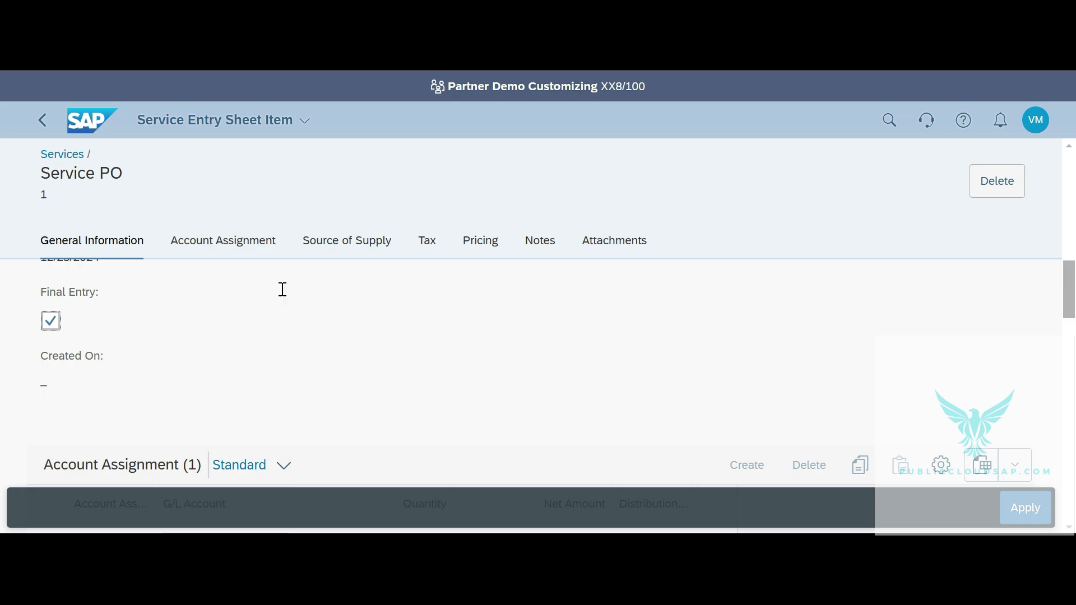
Step: Review the item's account assignment and stated amounts, and apply the item to return to the entry sheet
{"action": "left_click", "coordinate": [240, 259]}
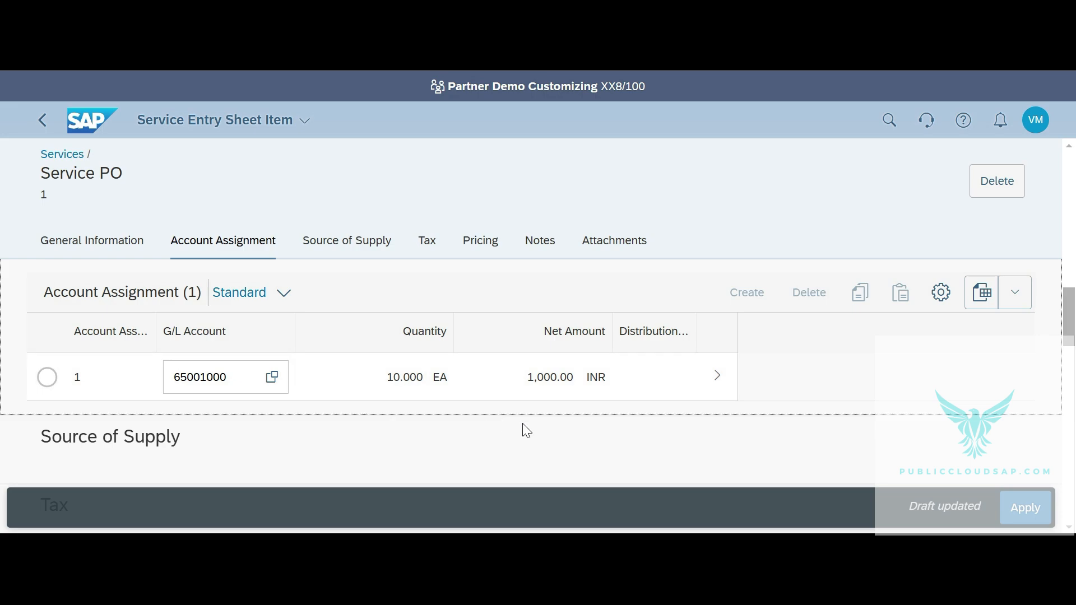
{"action": "scroll", "coordinate": [650, 443], "scroll_direction": "up", "scroll_amount": 10}
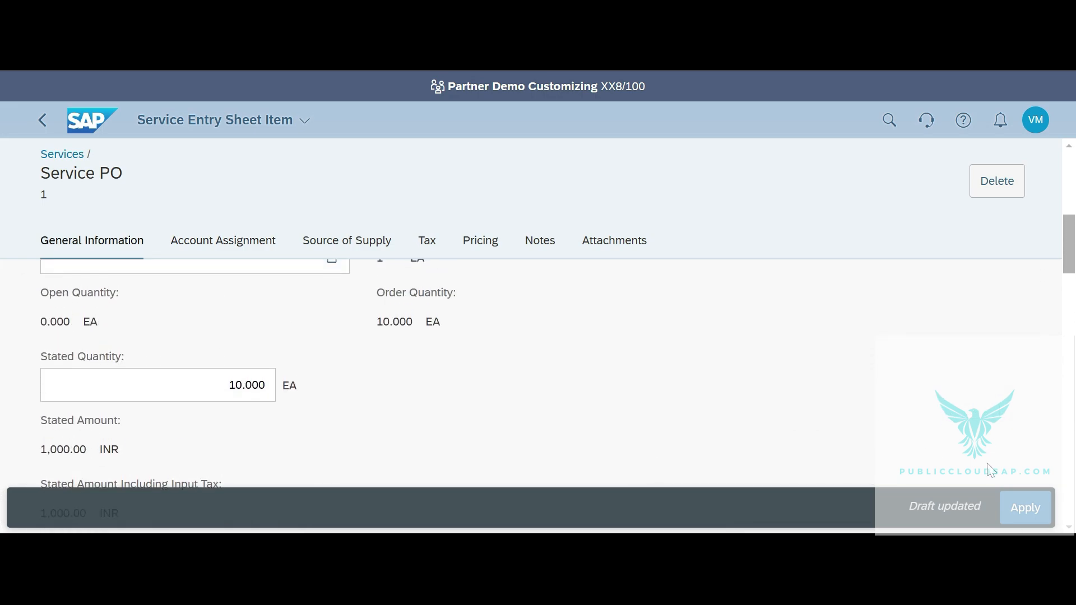
{"action": "left_click", "coordinate": [1015, 509]}
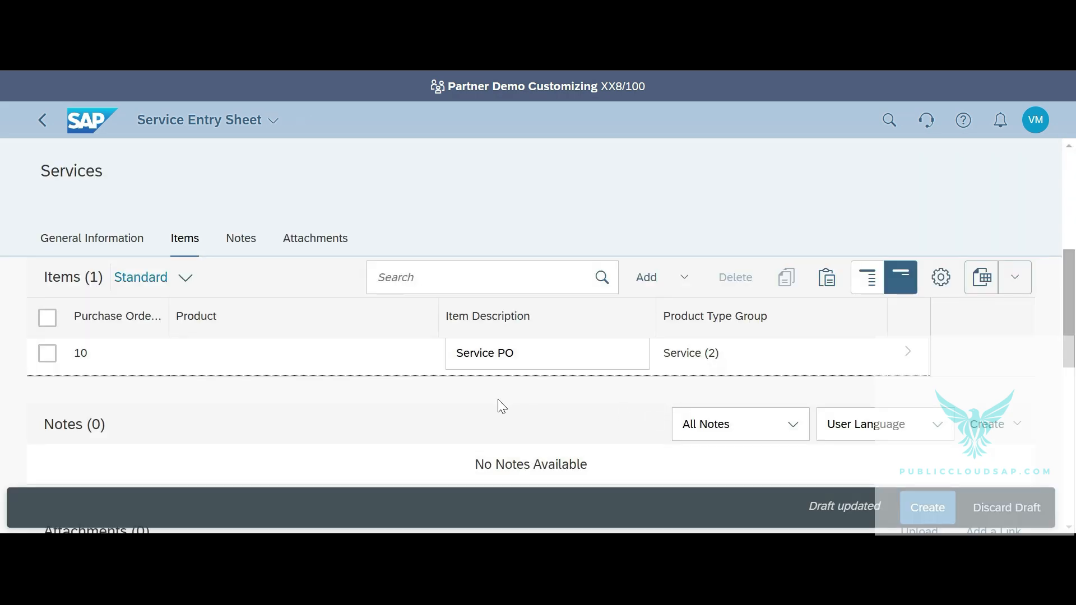
Step: Create the service entry sheet after checking its header and item, and send it for approval
{"action": "scroll", "coordinate": [500, 404], "scroll_direction": "up", "scroll_amount": 5}
{"action": "scroll", "coordinate": [500, 399], "scroll_direction": "down", "scroll_amount": 3}
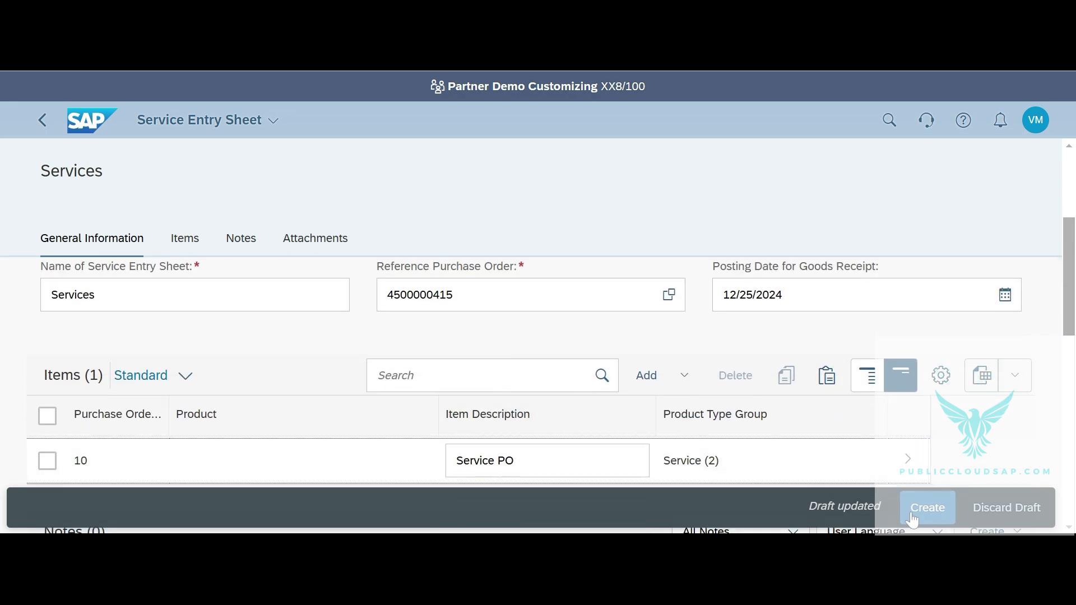
{"action": "left_click", "coordinate": [912, 520]}
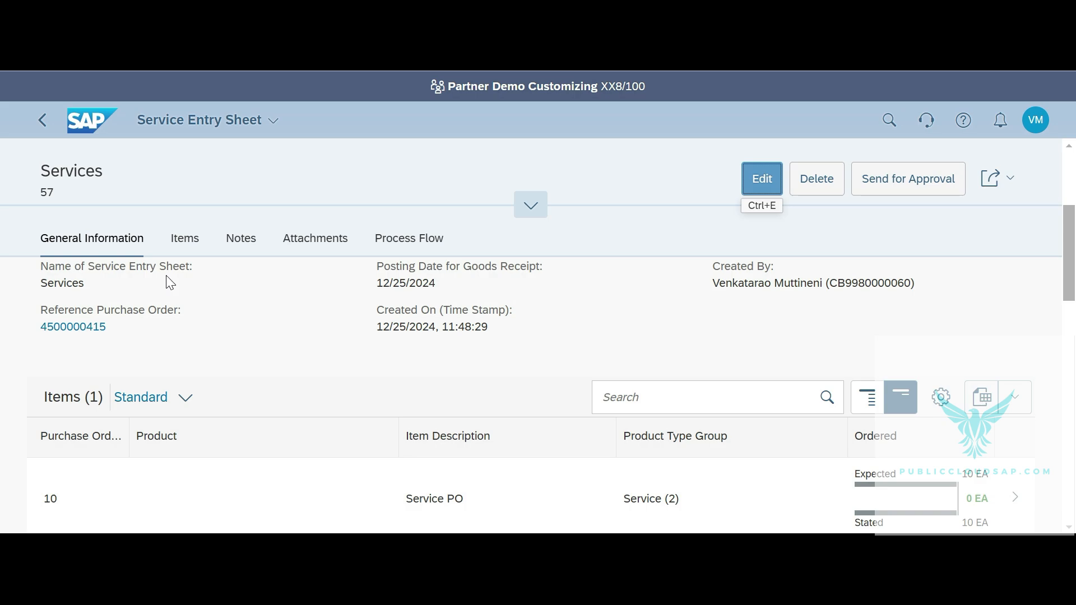
{"action": "left_click", "coordinate": [901, 185]}
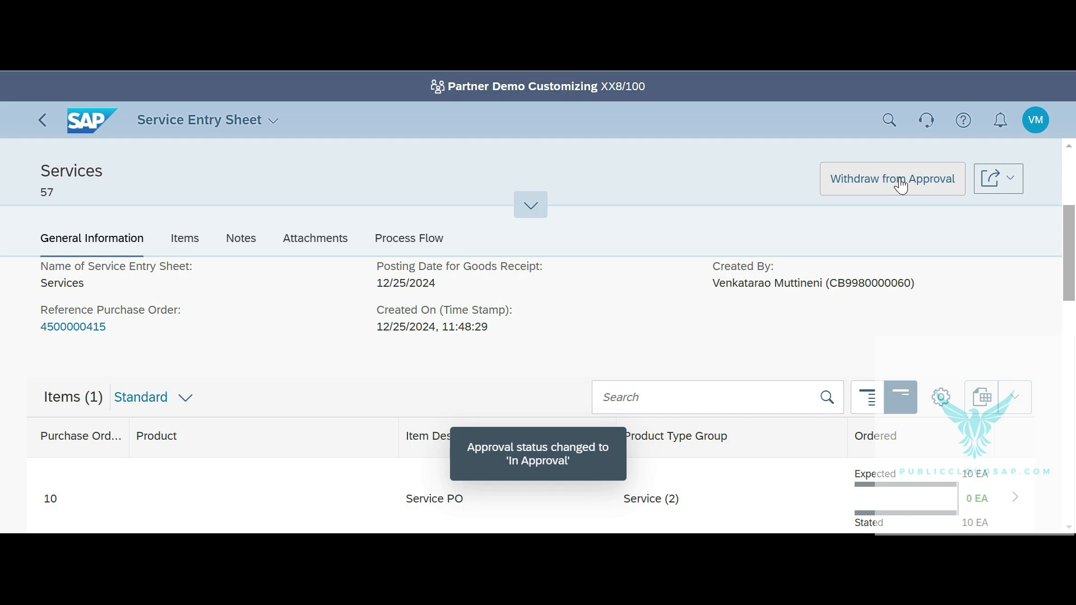
Step: Review the entry sheet's process flow from purchase order through service entry to goods receipt
{"action": "left_click", "coordinate": [419, 245]}
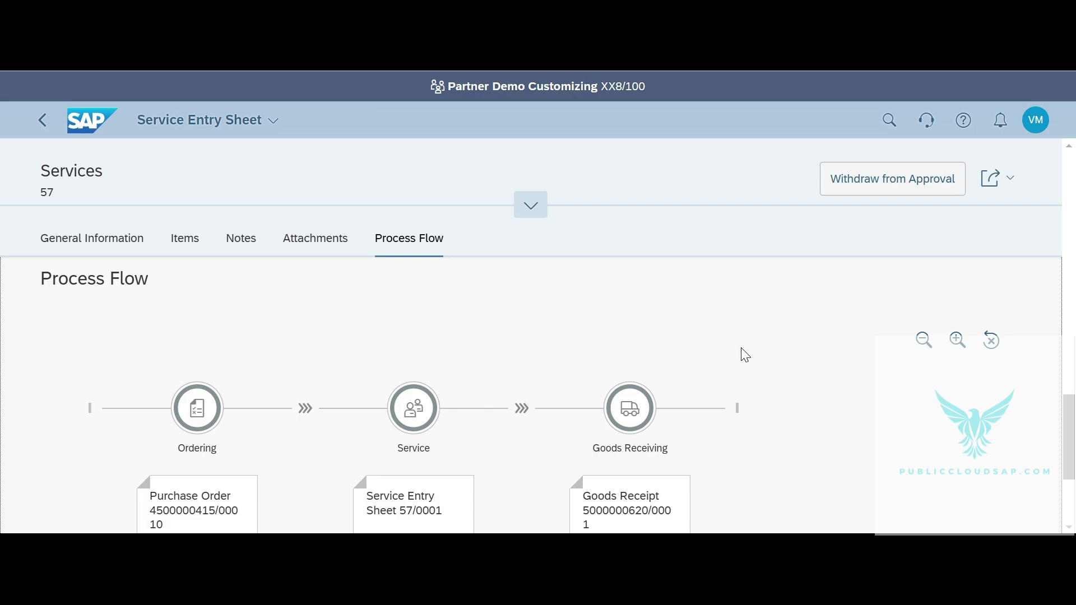
{"action": "scroll", "coordinate": [745, 355], "scroll_direction": "down", "scroll_amount": 3}
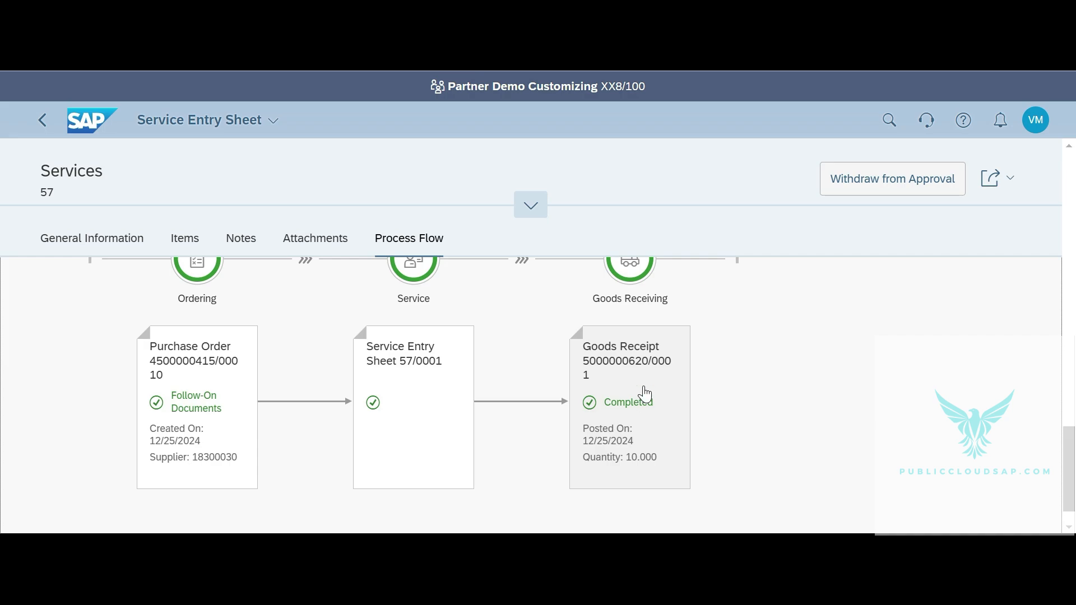
{"action": "scroll", "coordinate": [638, 398], "scroll_direction": "up", "scroll_amount": 1}
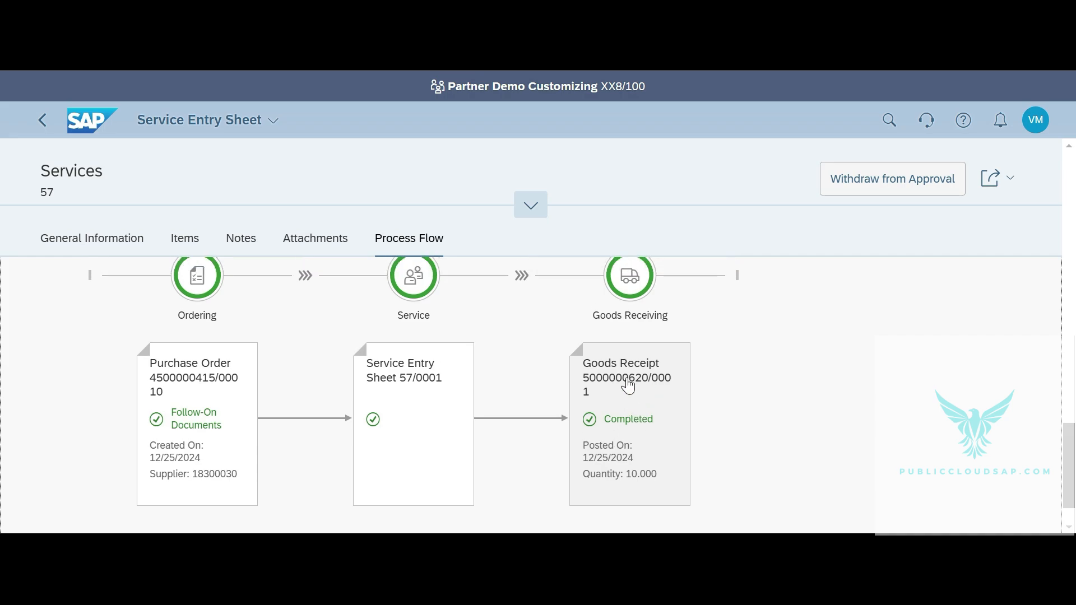
Step: Open the goods receipt's material document through Material Documents Overview and review its details and process flow
{"action": "left_click", "coordinate": [626, 384]}
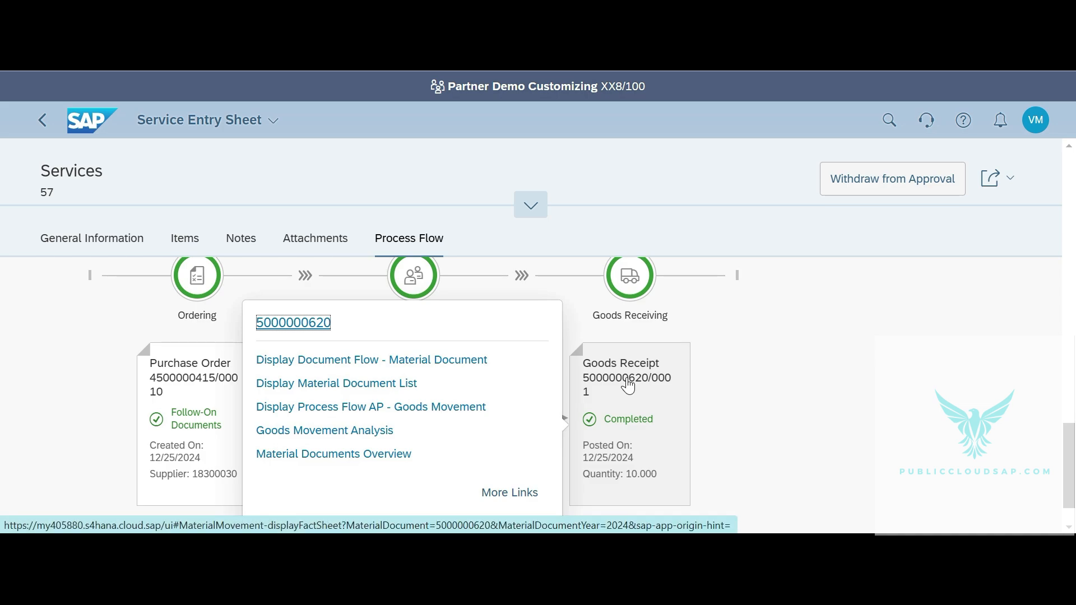
{"action": "left_click", "coordinate": [338, 455]}
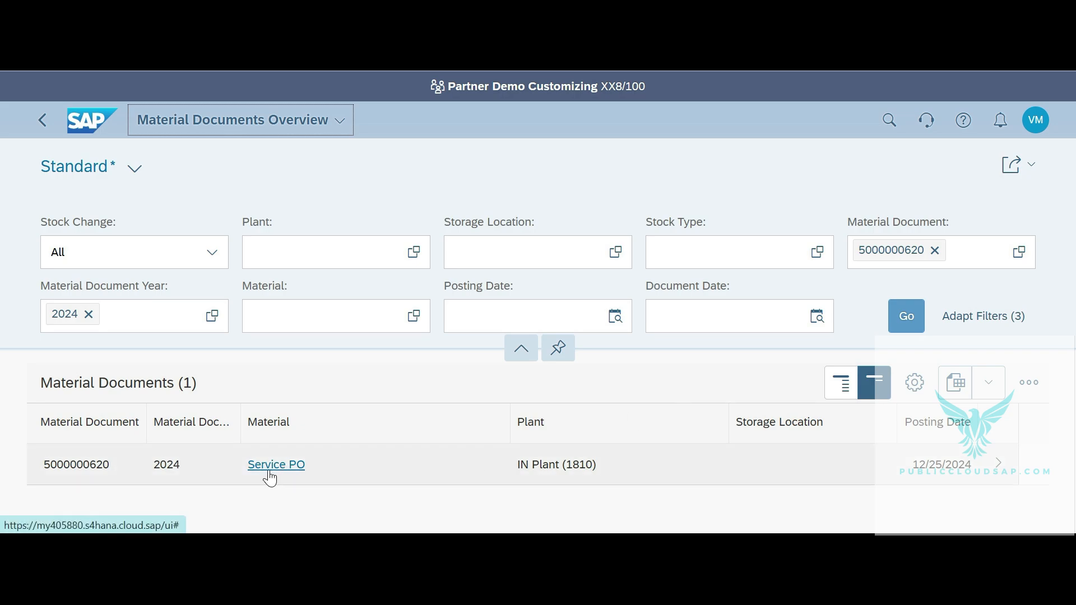
{"action": "left_click", "coordinate": [101, 468]}
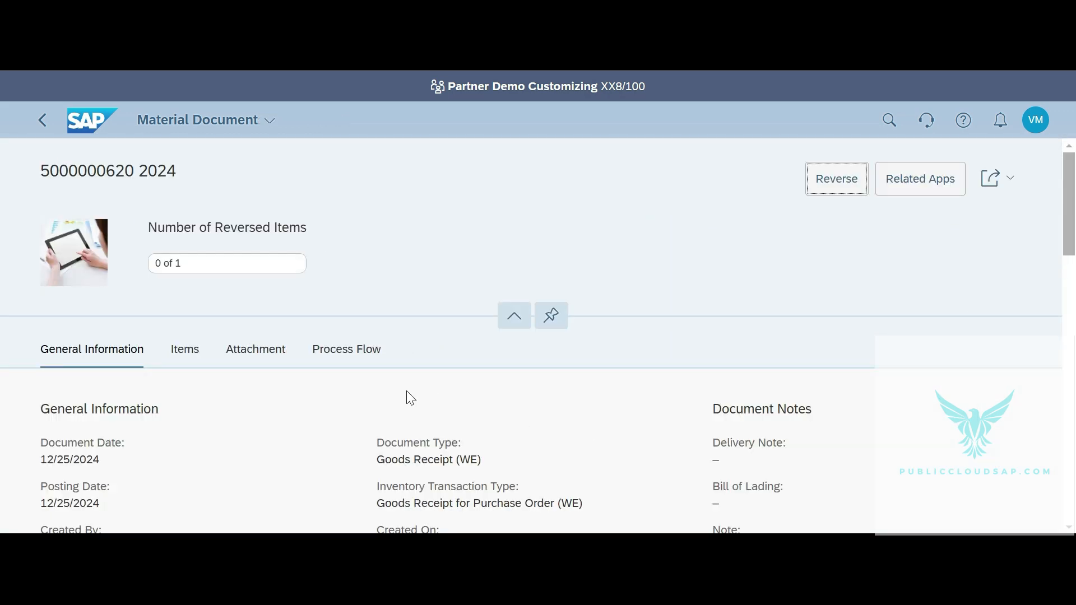
{"action": "scroll", "coordinate": [344, 356], "scroll_direction": "down", "scroll_amount": 3}
{"action": "scroll", "coordinate": [343, 356], "scroll_direction": "down", "scroll_amount": 5}
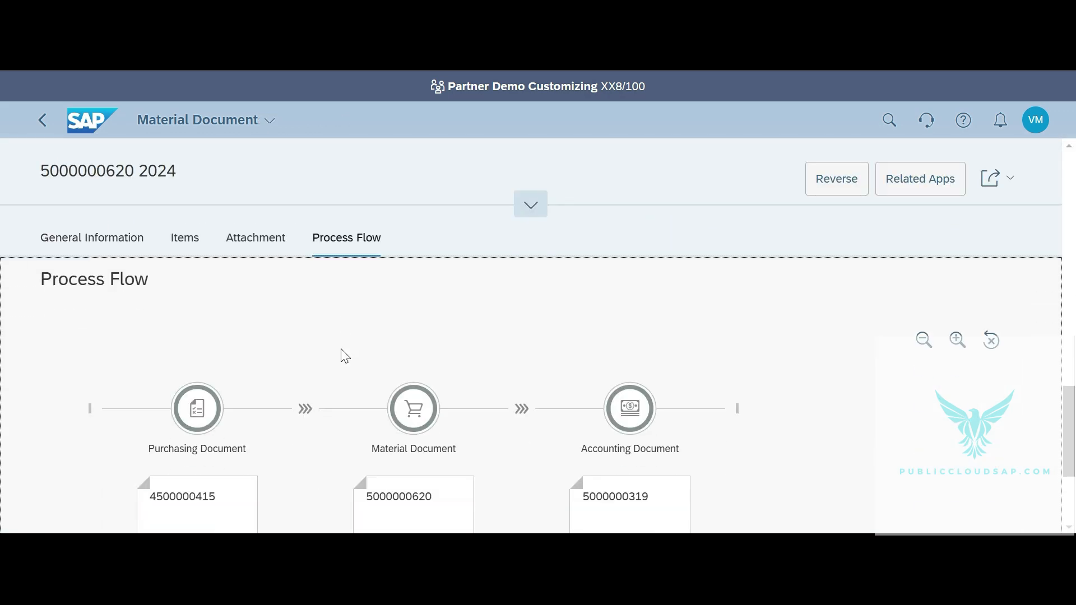
{"action": "scroll", "coordinate": [772, 379], "scroll_direction": "down", "scroll_amount": 2}
Step: Open the goods receipt's accounting document in the new version of Manage Journal Entries and review its line items with a wider G/L Account column
{"action": "left_click", "coordinate": [649, 425]}
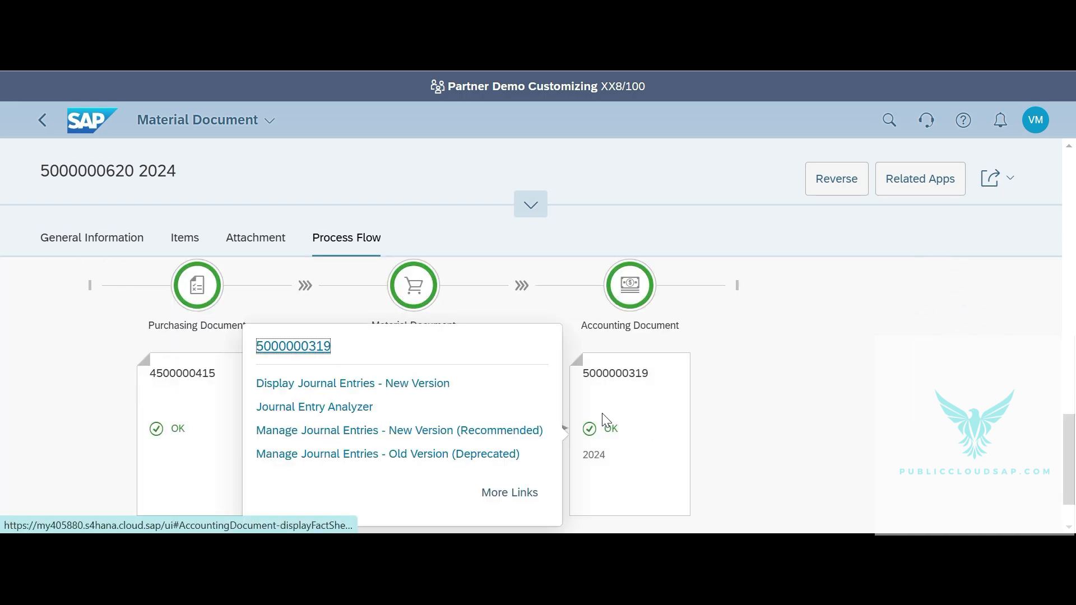
{"action": "left_click", "coordinate": [370, 430]}
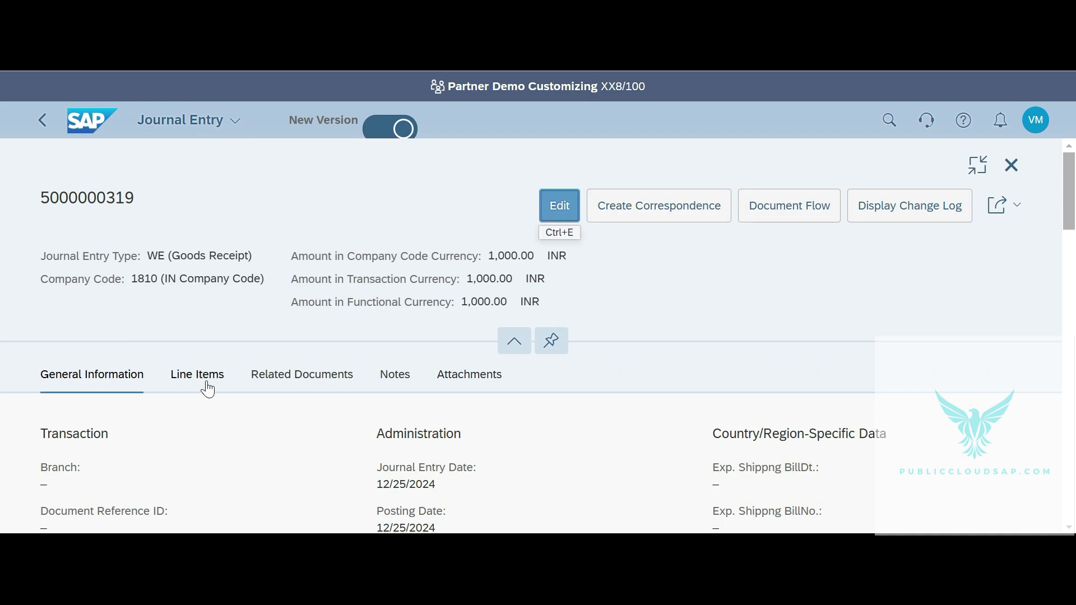
{"action": "scroll", "coordinate": [201, 381], "scroll_direction": "down", "scroll_amount": 2}
{"action": "scroll", "coordinate": [201, 381], "scroll_direction": "down", "scroll_amount": 3}
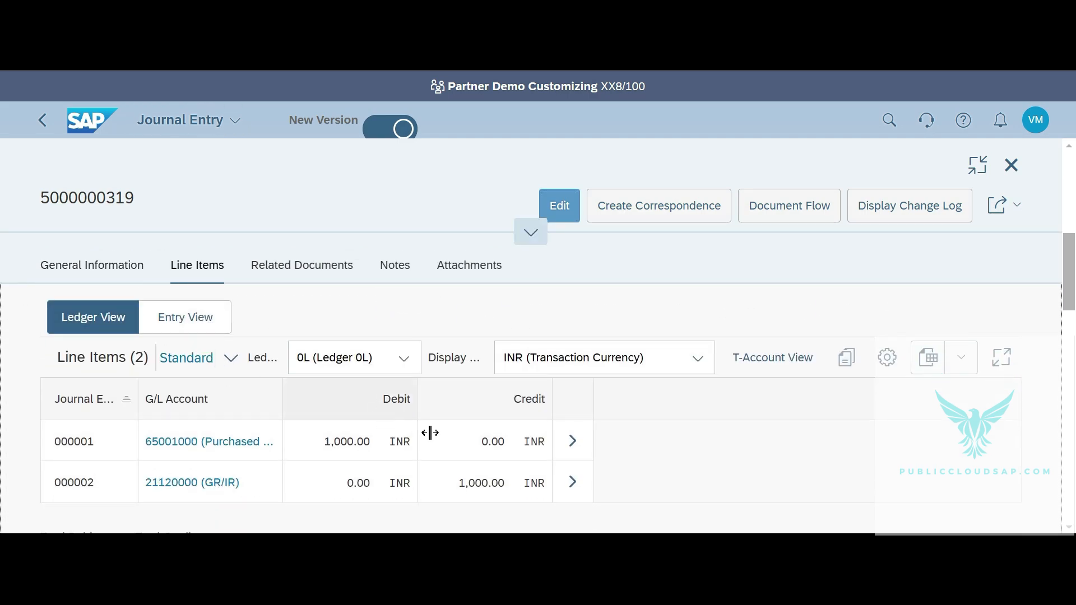
{"action": "left_click_drag", "start_coordinate": [281, 385], "coordinate": [341, 387]}
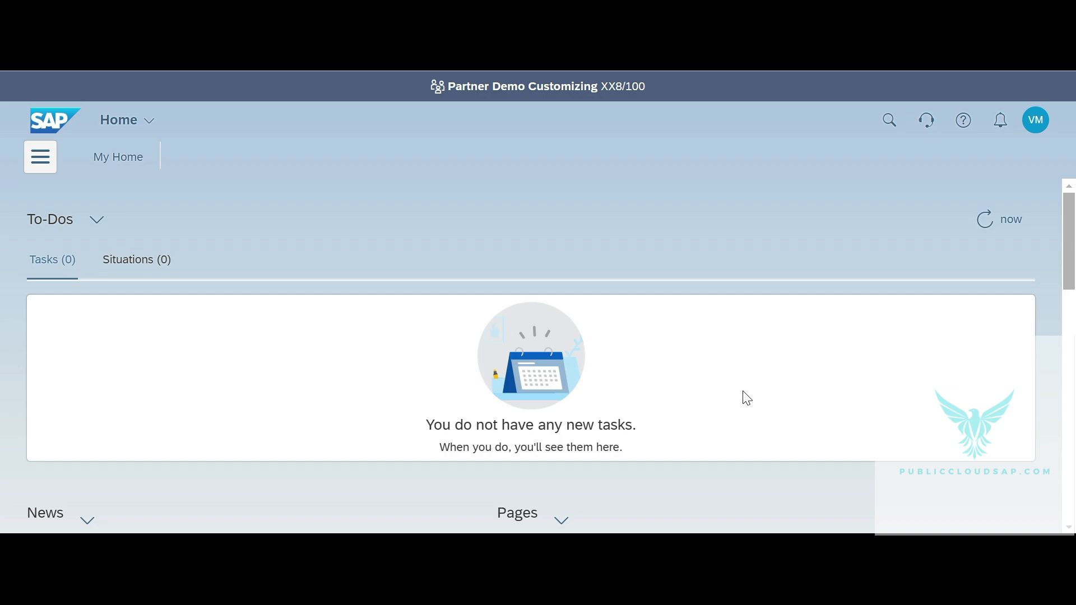
Step: Find and open the Enter Provisions - India app from the home page
{"action": "left_click", "coordinate": [887, 122]}
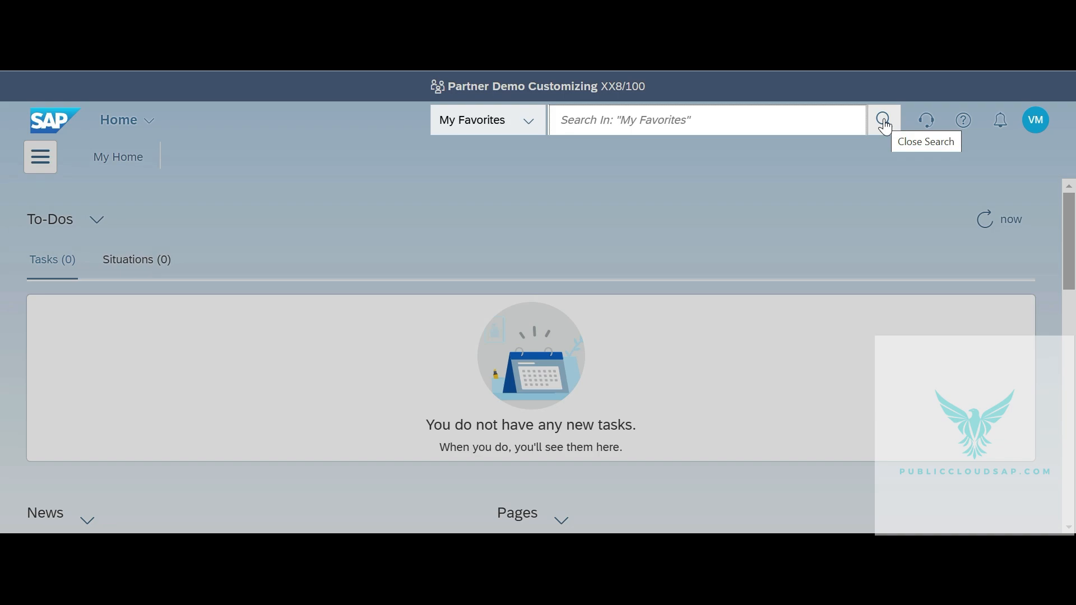
{"action": "type", "text": "enter p"}
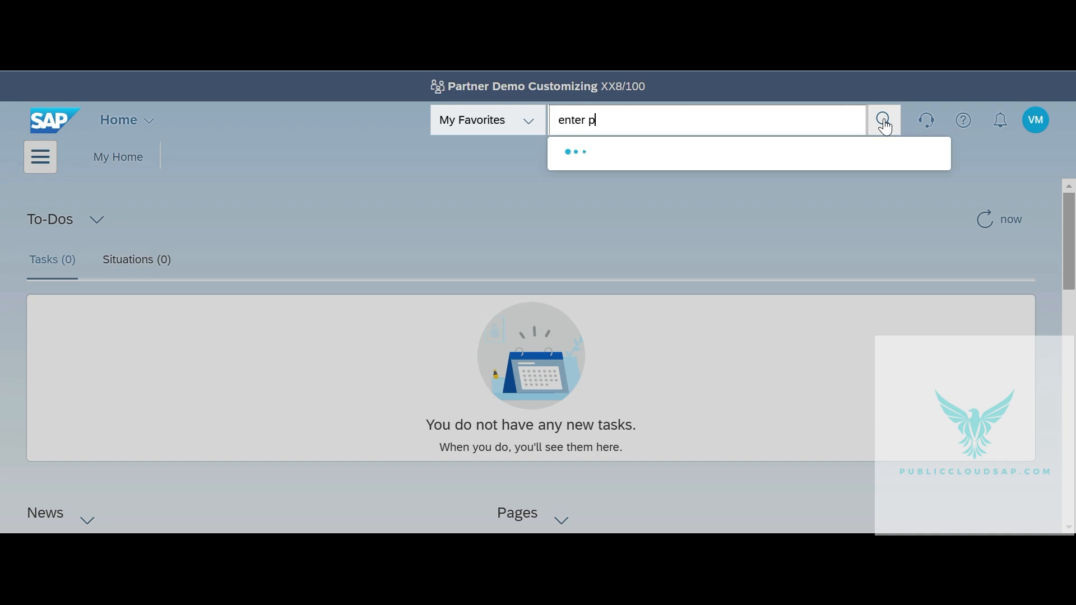
{"action": "type", "text": "rovision"}
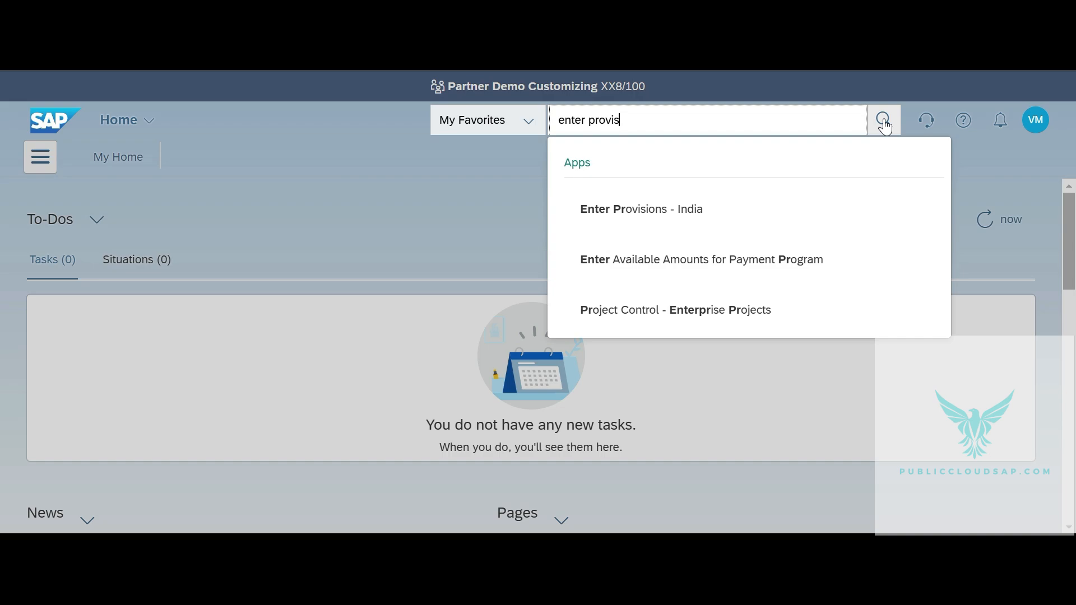
{"action": "left_click", "coordinate": [704, 216]}
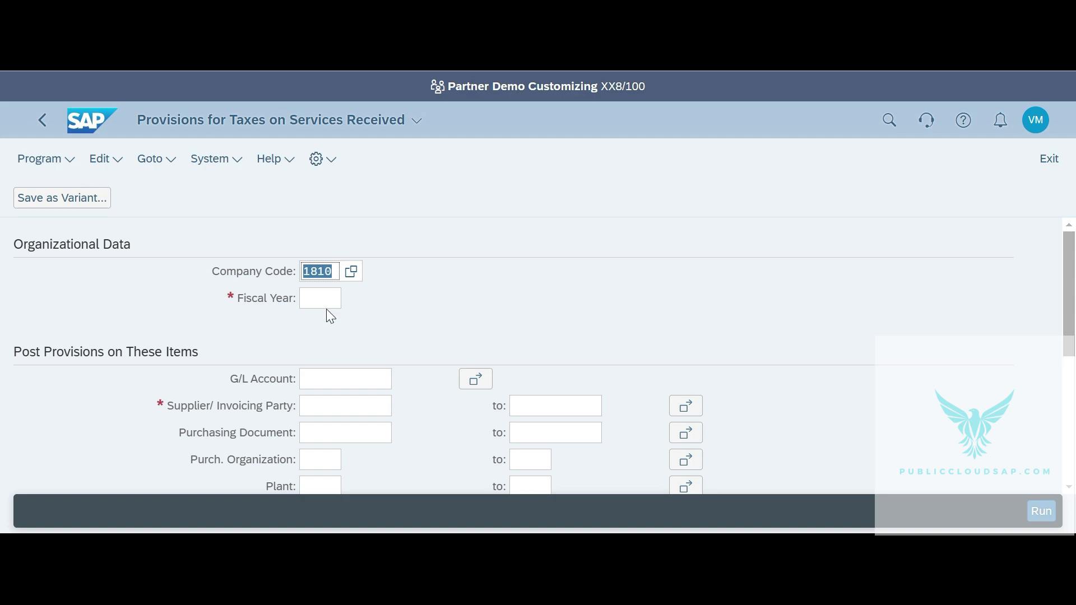
Step: Set the fiscal year to 2024 and choose G/L account 21120000 for company code 1810
{"action": "left_click", "coordinate": [324, 308]}
{"action": "type", "text": "2024"}
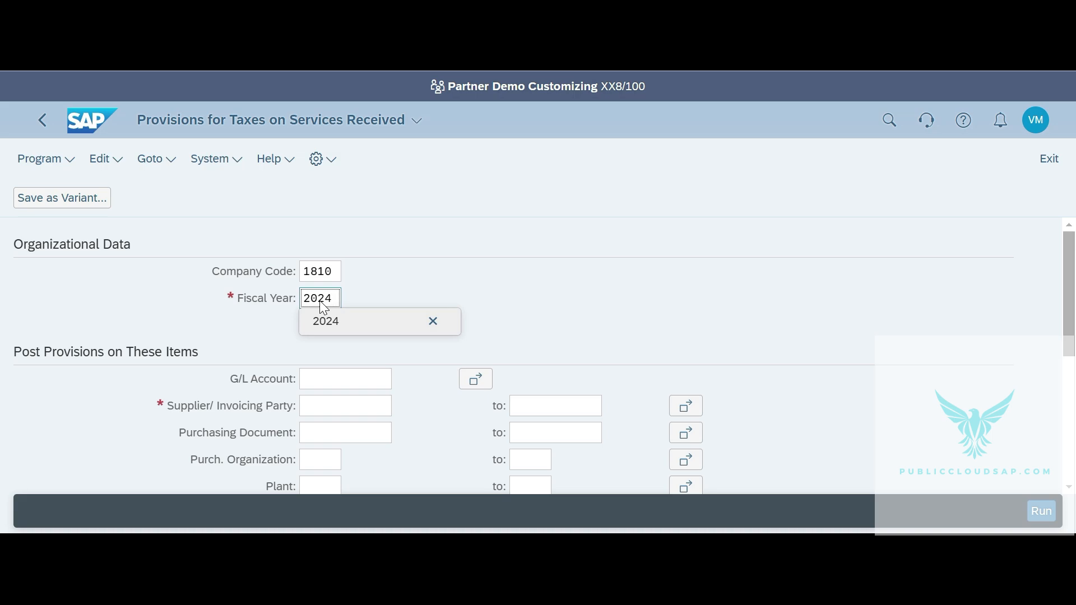
{"action": "left_click", "coordinate": [433, 269]}
{"action": "left_click", "coordinate": [365, 386]}
{"action": "left_click", "coordinate": [402, 383]}
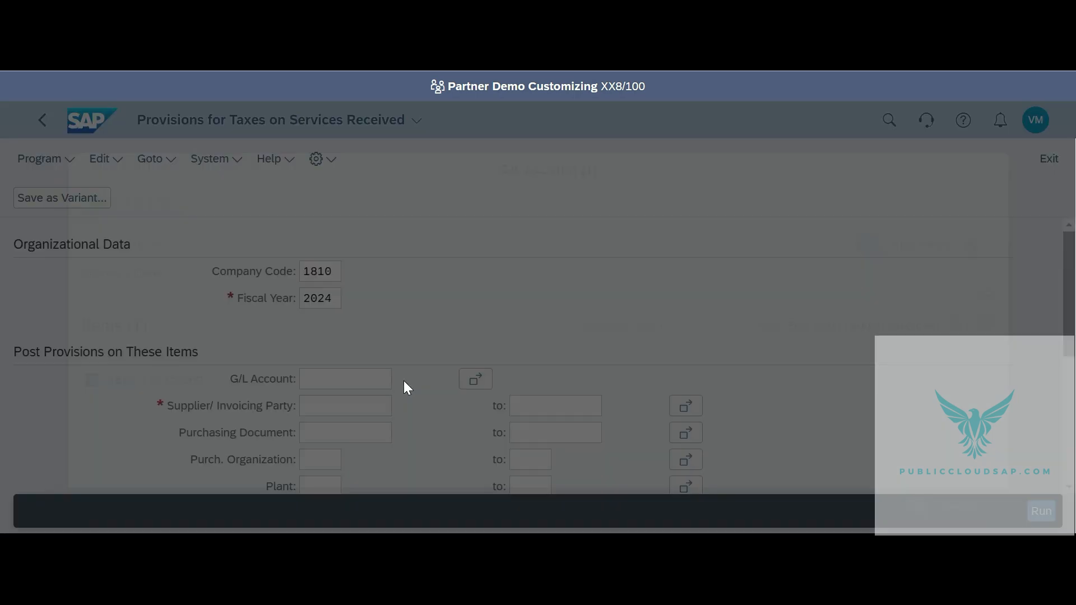
{"action": "left_click", "coordinate": [181, 385]}
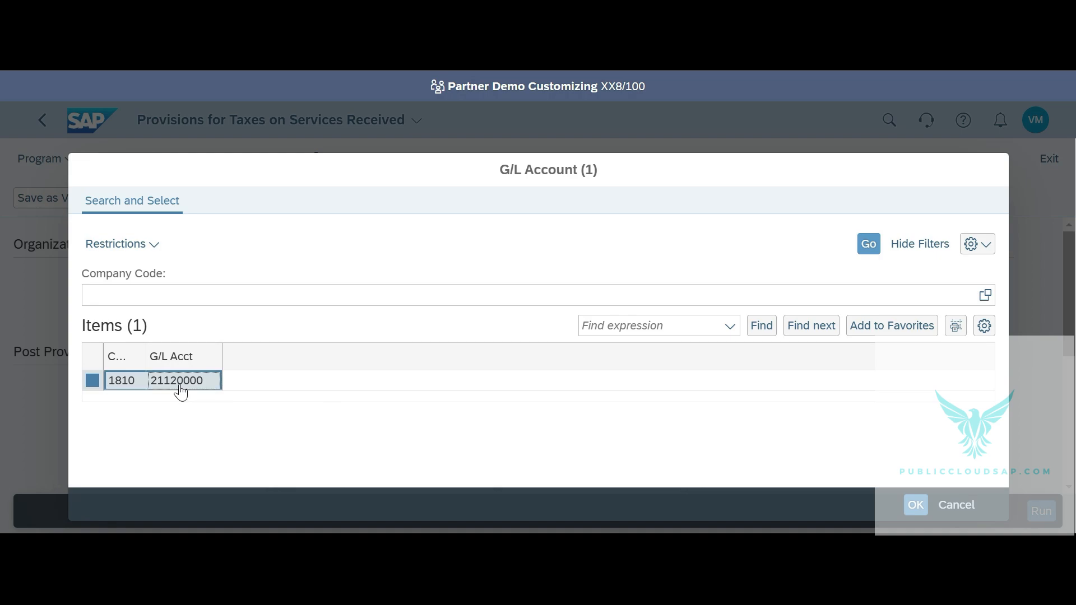
{"action": "double_click", "coordinate": [152, 383]}
Step: Enter the service purchase order's supplier as the invoicing party and set the plant to 1810
{"action": "scroll", "coordinate": [493, 353], "scroll_direction": "down", "scroll_amount": 1}
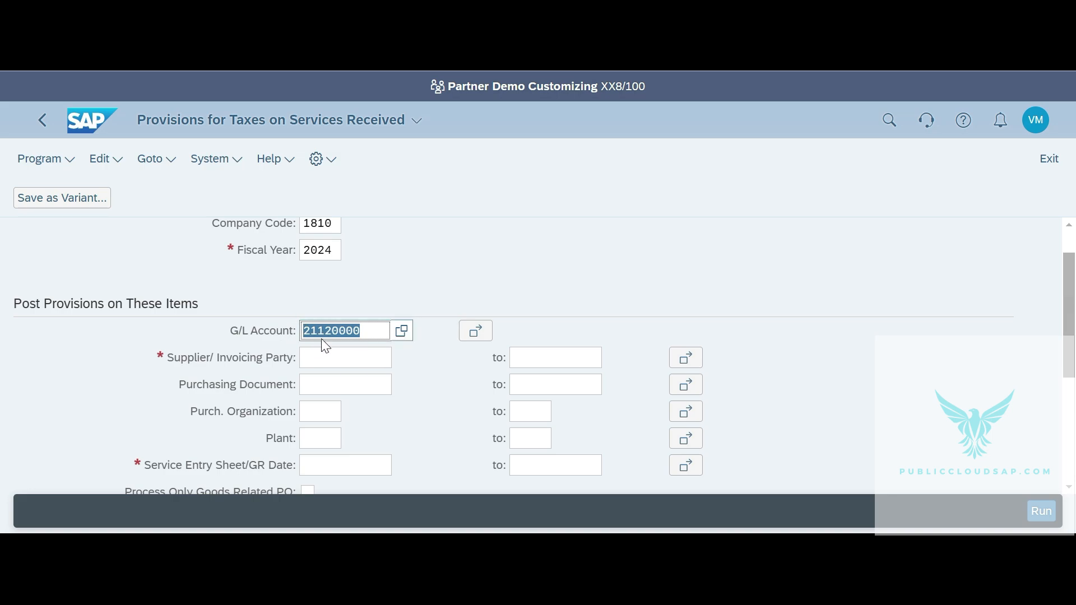
{"action": "left_click", "coordinate": [321, 367]}
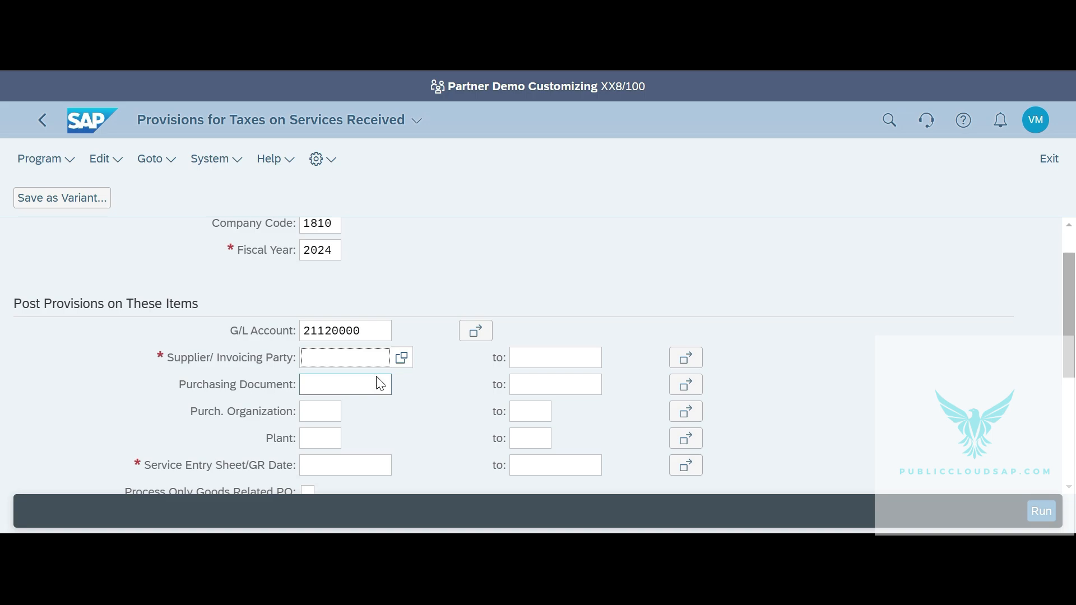
{"action": "type", "text": "18300030"}
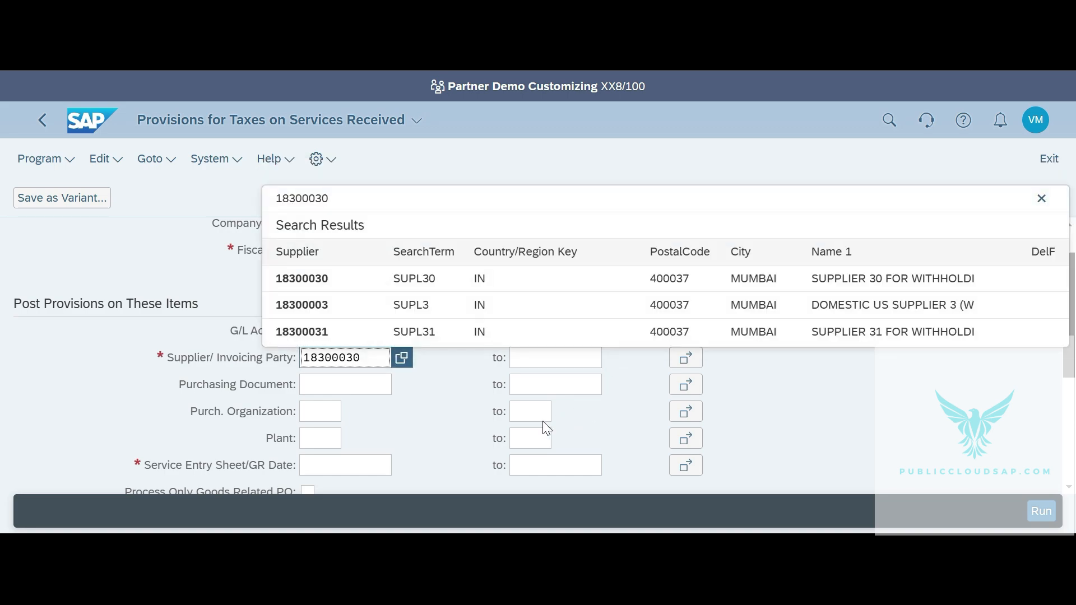
{"action": "left_click", "coordinate": [440, 425]}
{"action": "left_click", "coordinate": [316, 445]}
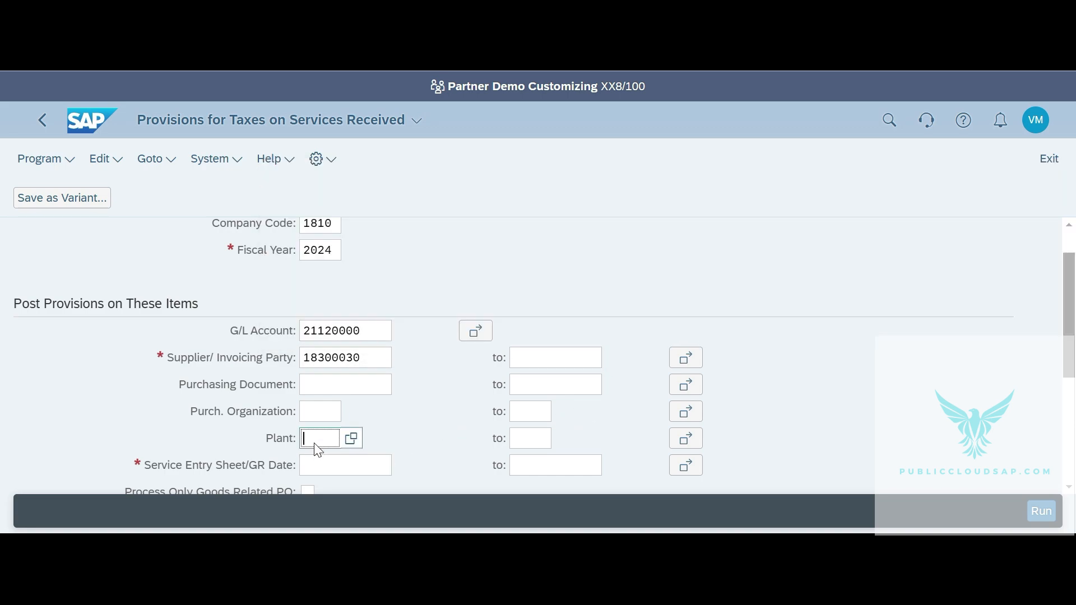
{"action": "type", "text": "1810"}
{"action": "scroll", "coordinate": [428, 419], "scroll_direction": "down", "scroll_amount": 2}
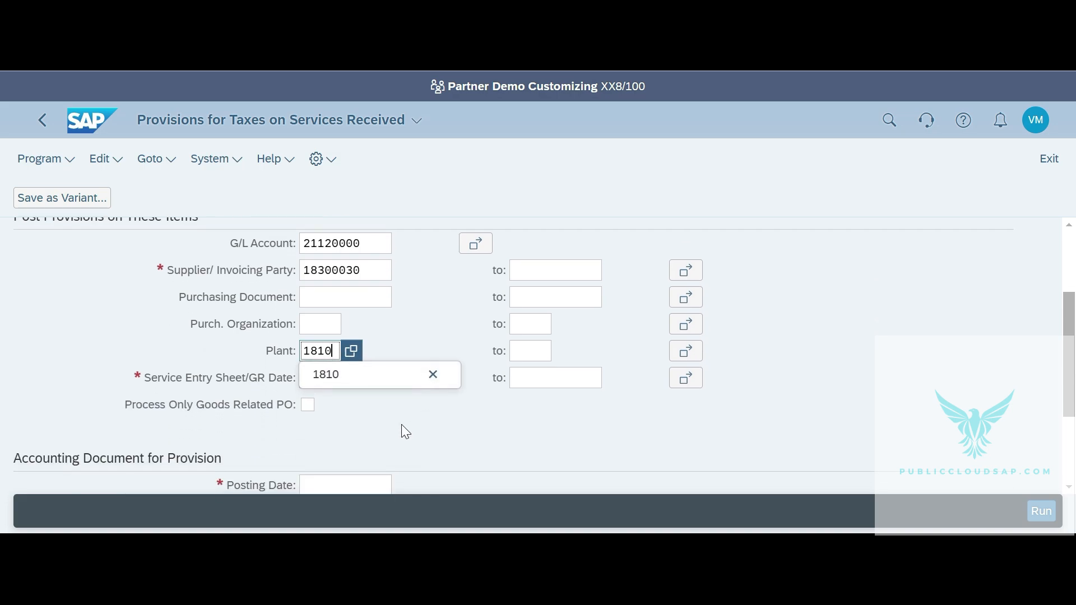
{"action": "left_click", "coordinate": [401, 425]}
Step: Set the service entry sheet/GR date to 12/25/2024 and restrict processing to goods-related purchase orders
{"action": "left_click", "coordinate": [367, 382]}
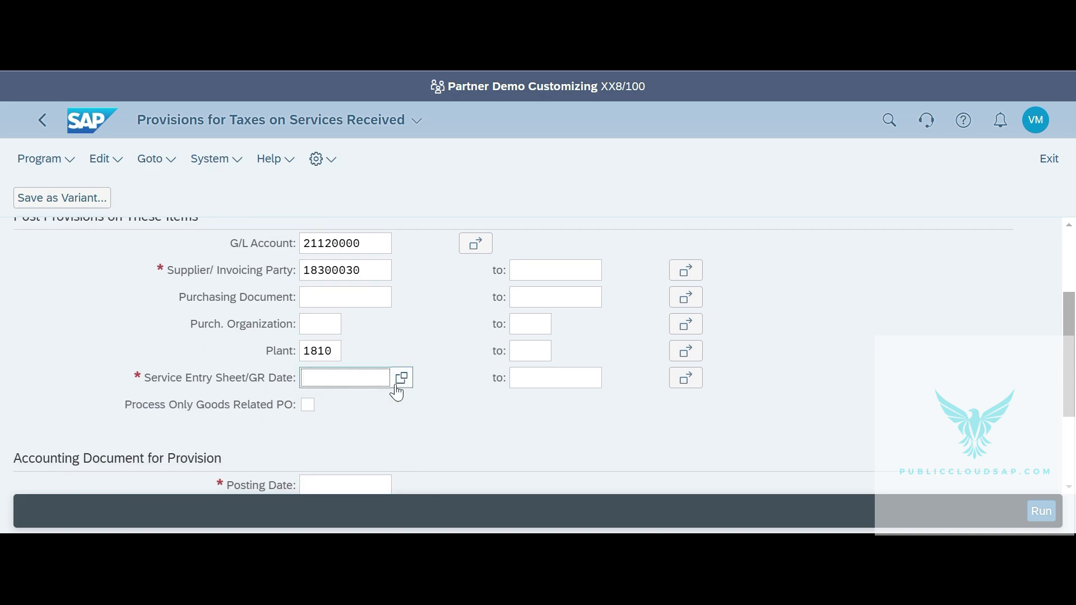
{"action": "left_click", "coordinate": [401, 379]}
{"action": "double_click", "coordinate": [457, 448]}
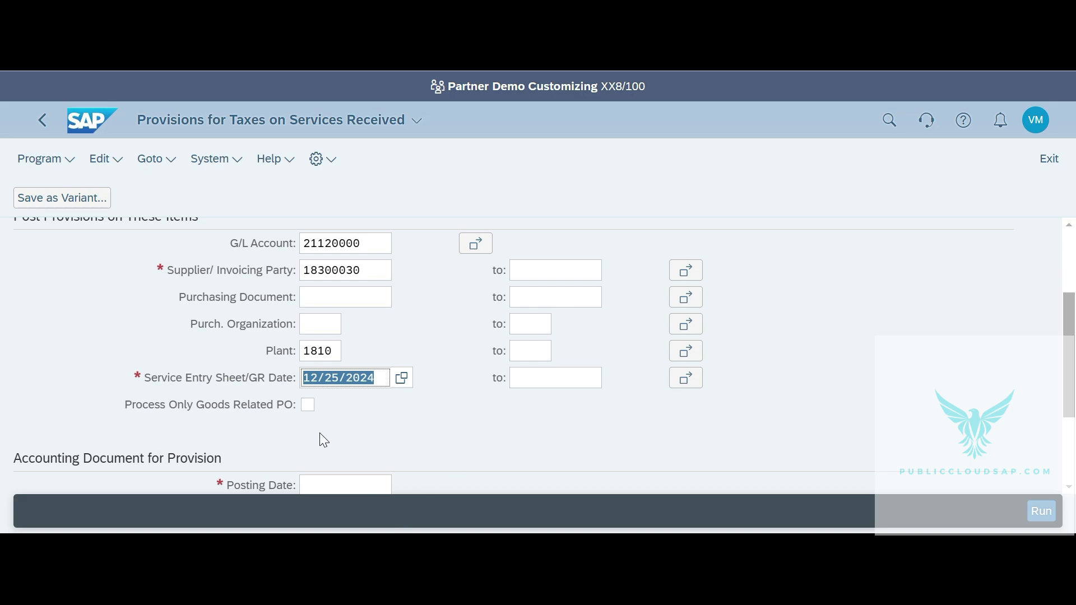
{"action": "left_click", "coordinate": [308, 407]}
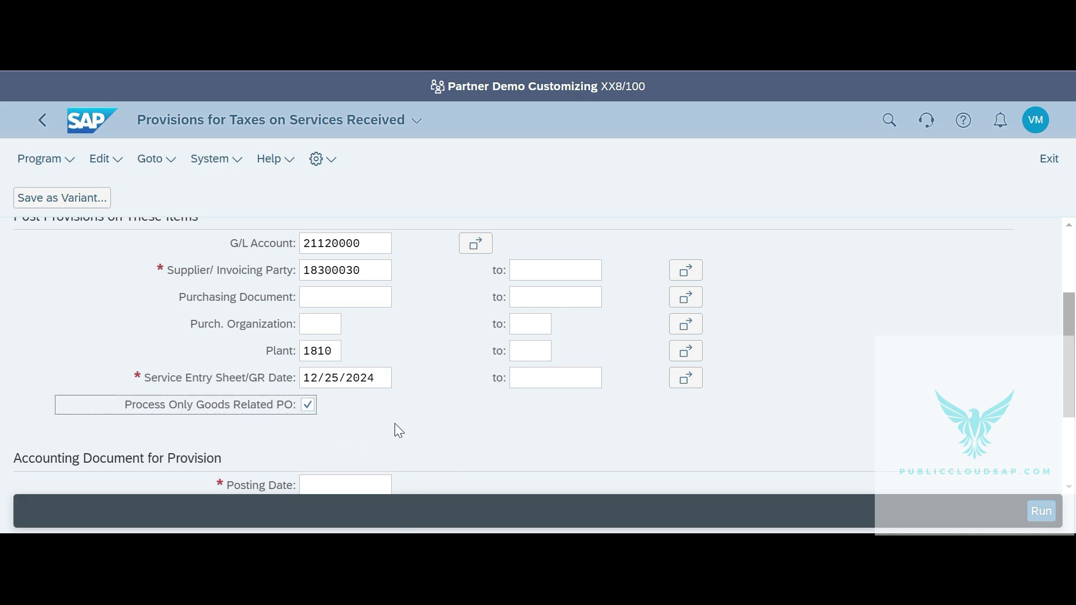
Step: Set the provision's posting date to 12/25/2024, check the selection criteria and run the report
{"action": "scroll", "coordinate": [396, 424], "scroll_direction": "down", "scroll_amount": 1}
{"action": "scroll", "coordinate": [395, 431], "scroll_direction": "down", "scroll_amount": 3}
{"action": "left_click", "coordinate": [337, 369]}
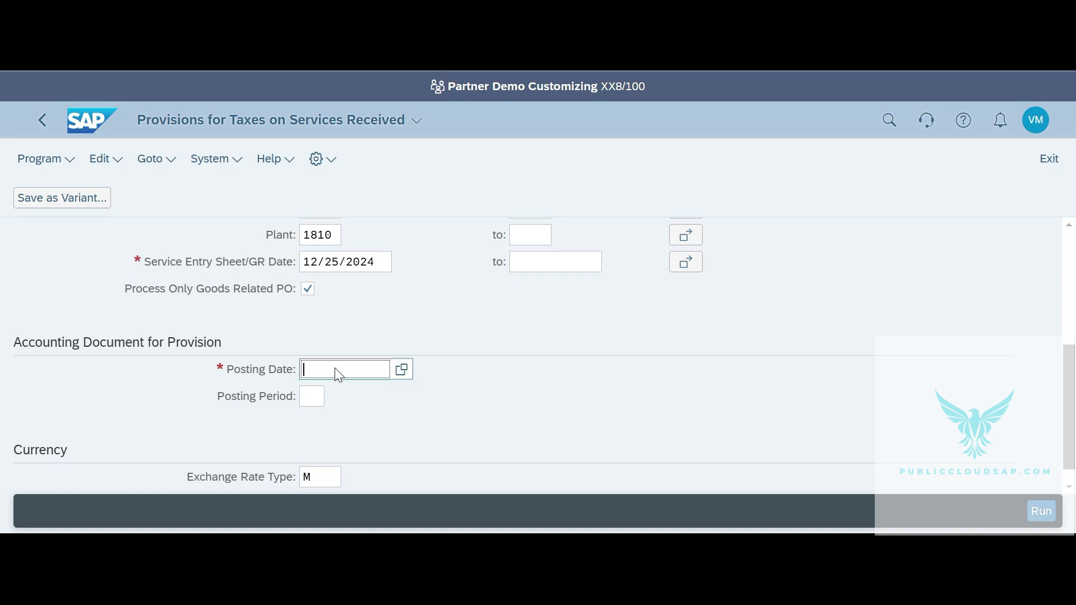
{"action": "left_click", "coordinate": [401, 371]}
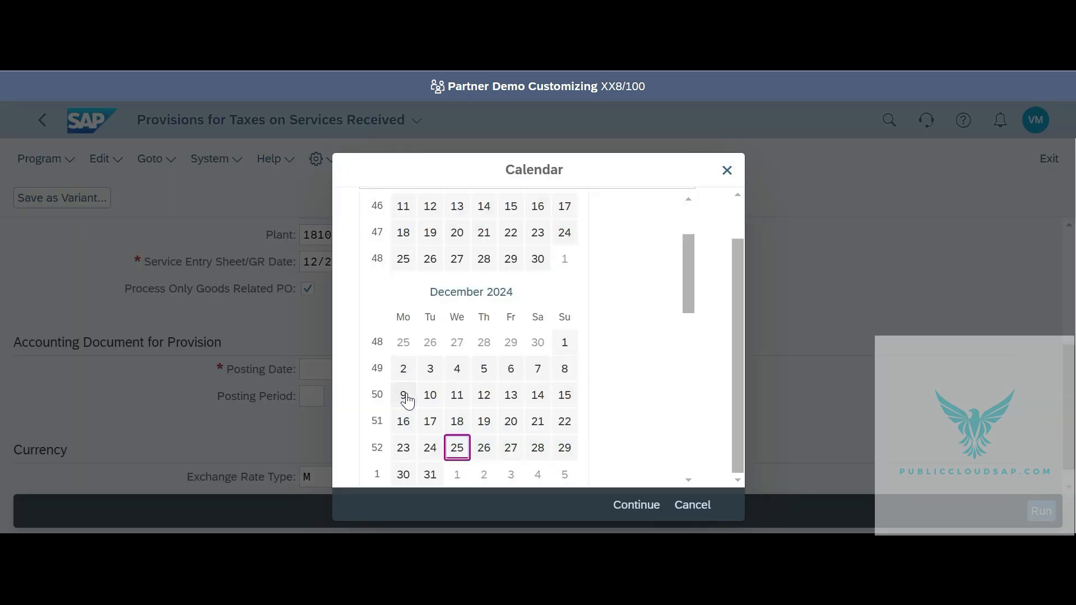
{"action": "double_click", "coordinate": [457, 447]}
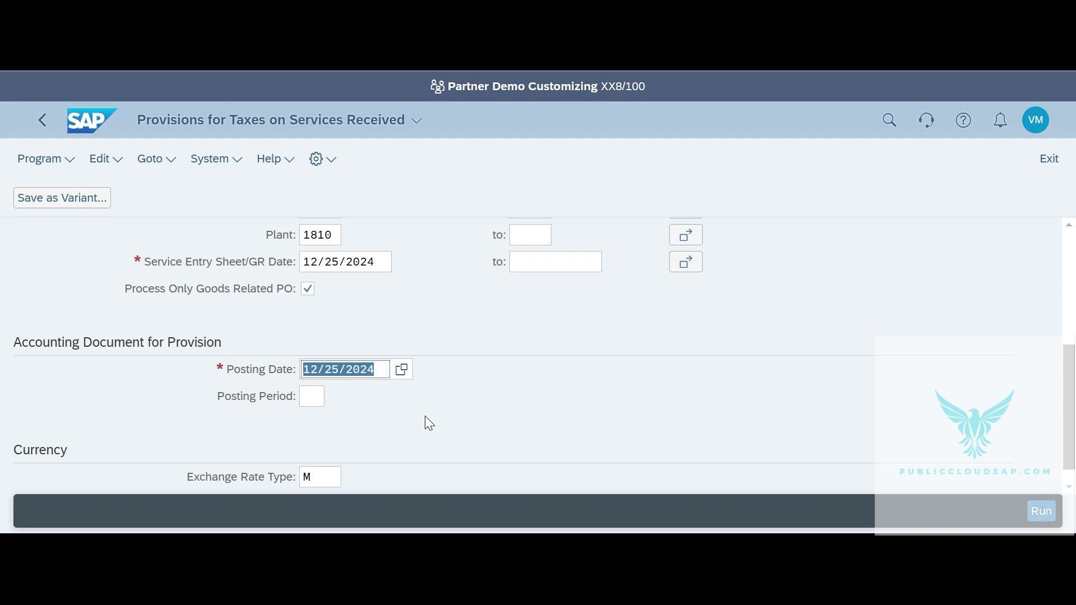
{"action": "scroll", "coordinate": [424, 416], "scroll_direction": "down", "scroll_amount": 1}
{"action": "scroll", "coordinate": [473, 401], "scroll_direction": "up", "scroll_amount": 4}
{"action": "scroll", "coordinate": [520, 303], "scroll_direction": "down", "scroll_amount": 5}
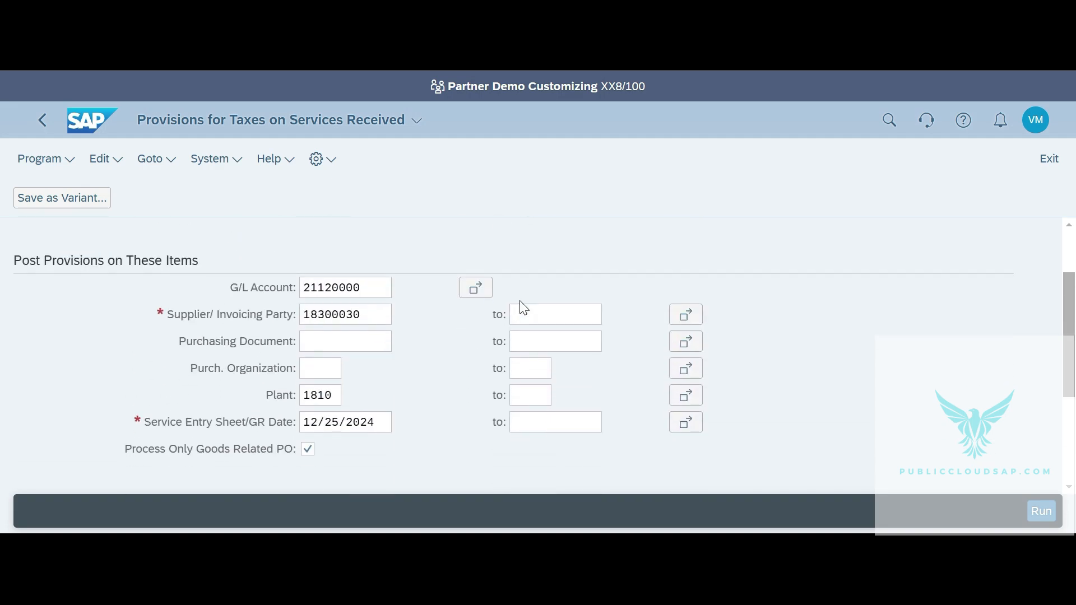
{"action": "scroll", "coordinate": [624, 442], "scroll_direction": "down", "scroll_amount": 2}
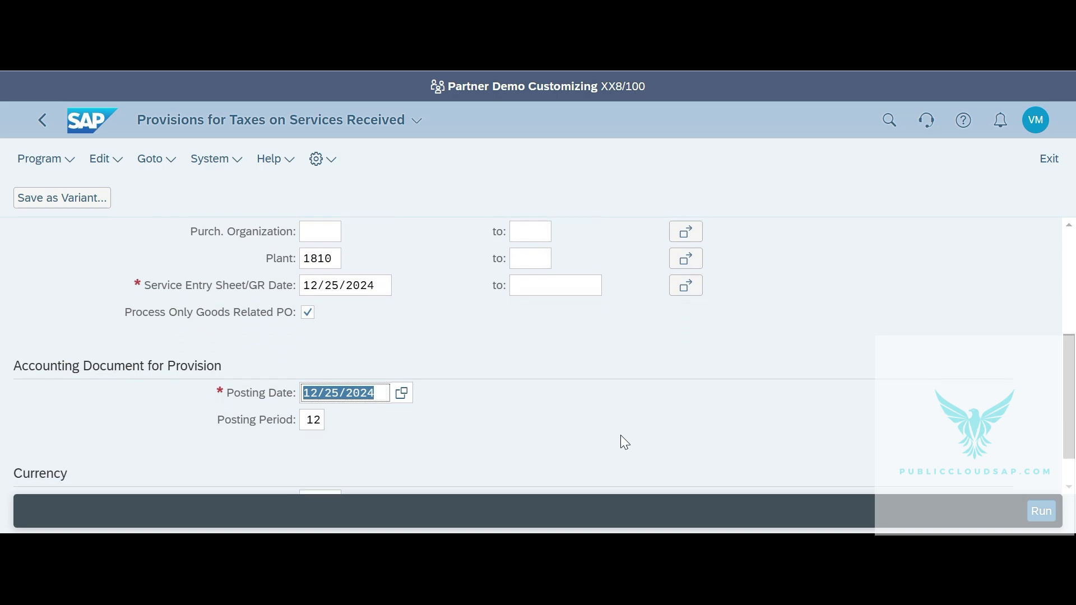
{"action": "left_click", "coordinate": [1041, 515]}
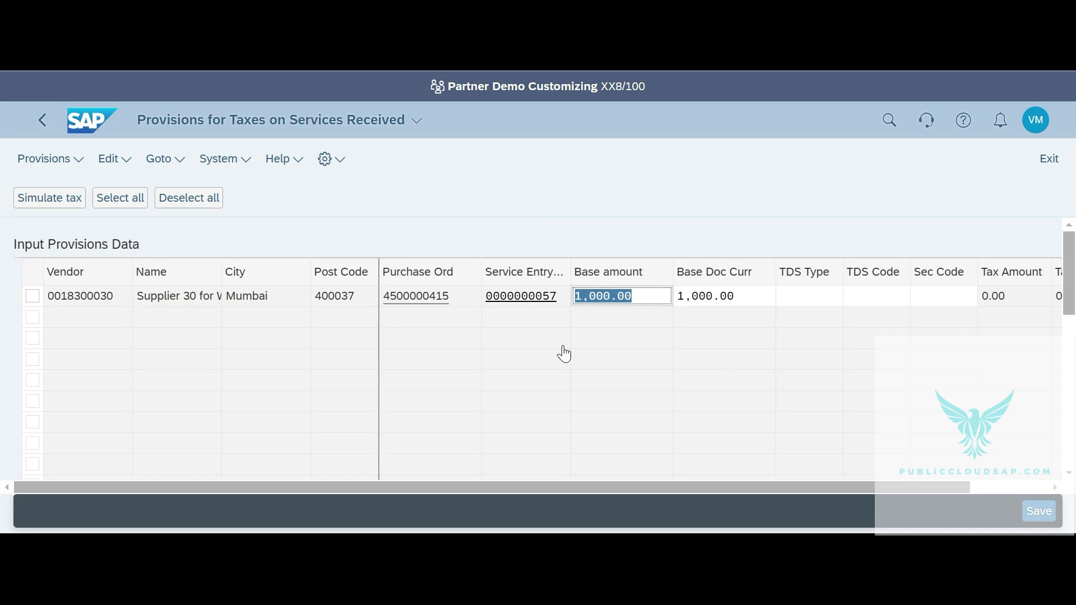
Step: Assign TDS type I1 and TDS code I1 to the service entry's provision item
{"action": "left_click", "coordinate": [806, 305]}
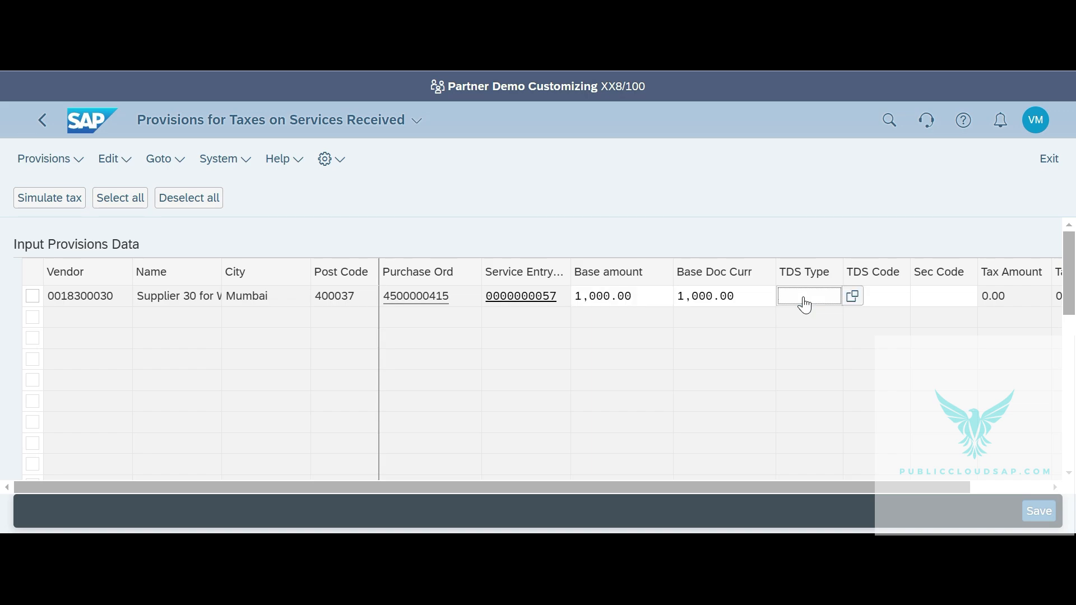
{"action": "left_click", "coordinate": [850, 302]}
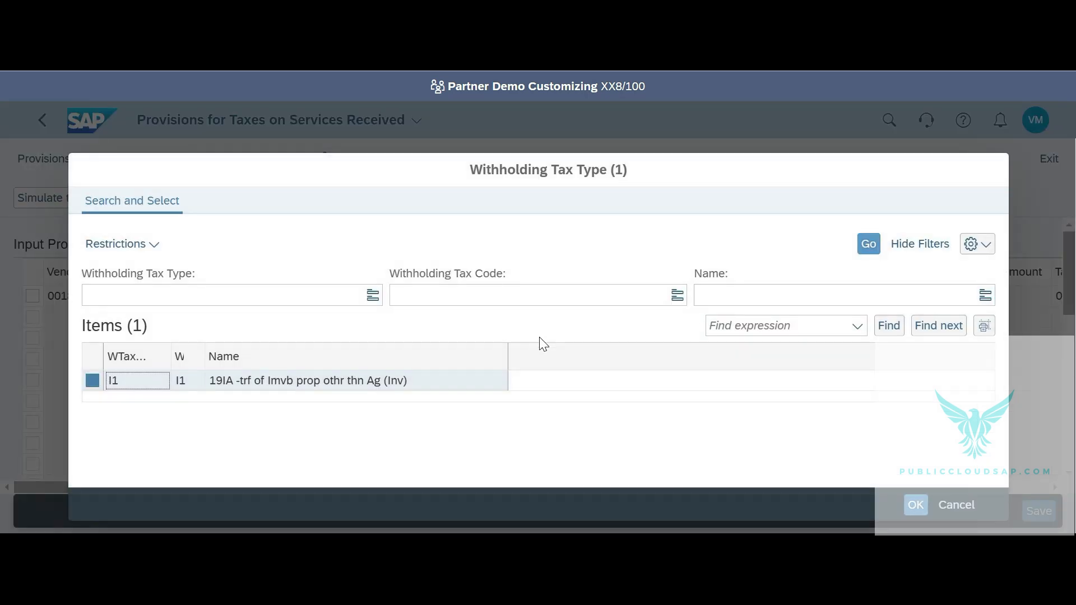
{"action": "left_click", "coordinate": [204, 390]}
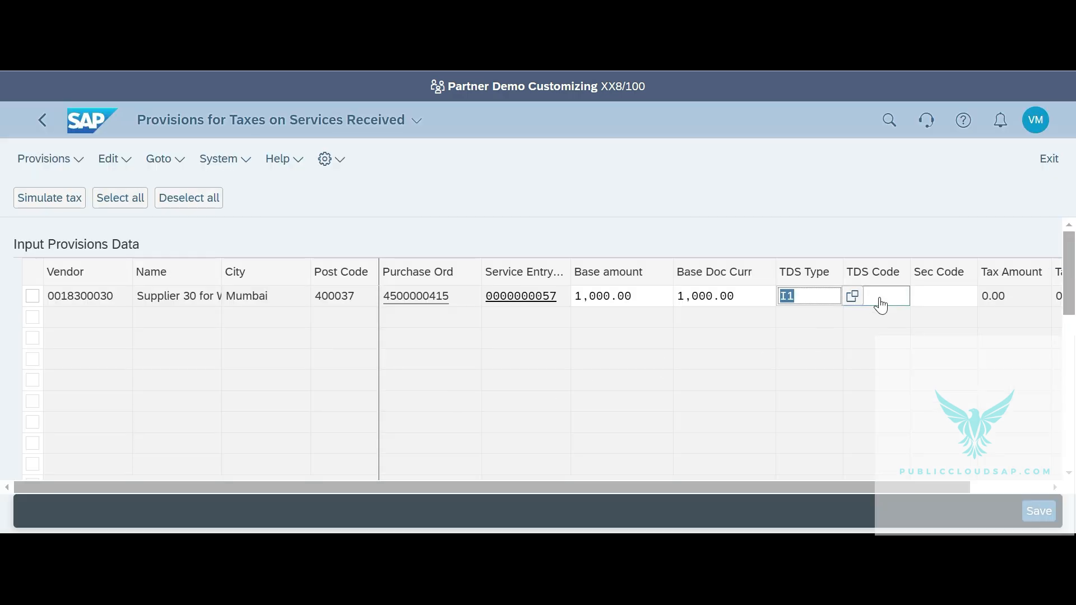
{"action": "left_click", "coordinate": [881, 306]}
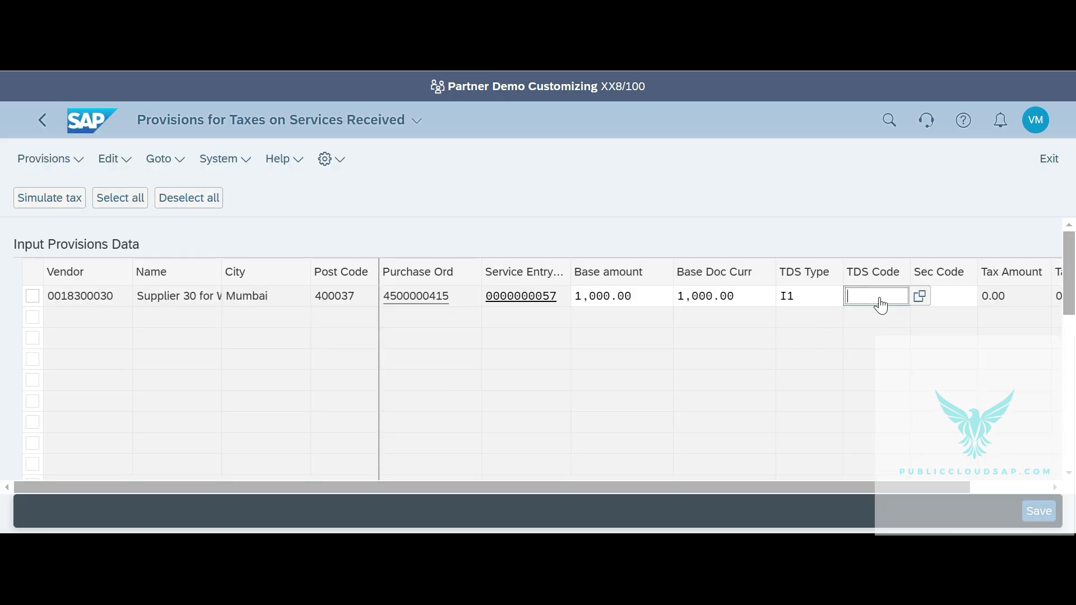
{"action": "left_click", "coordinate": [921, 297]}
{"action": "left_click", "coordinate": [141, 388]}
{"action": "double_click", "coordinate": [141, 388]}
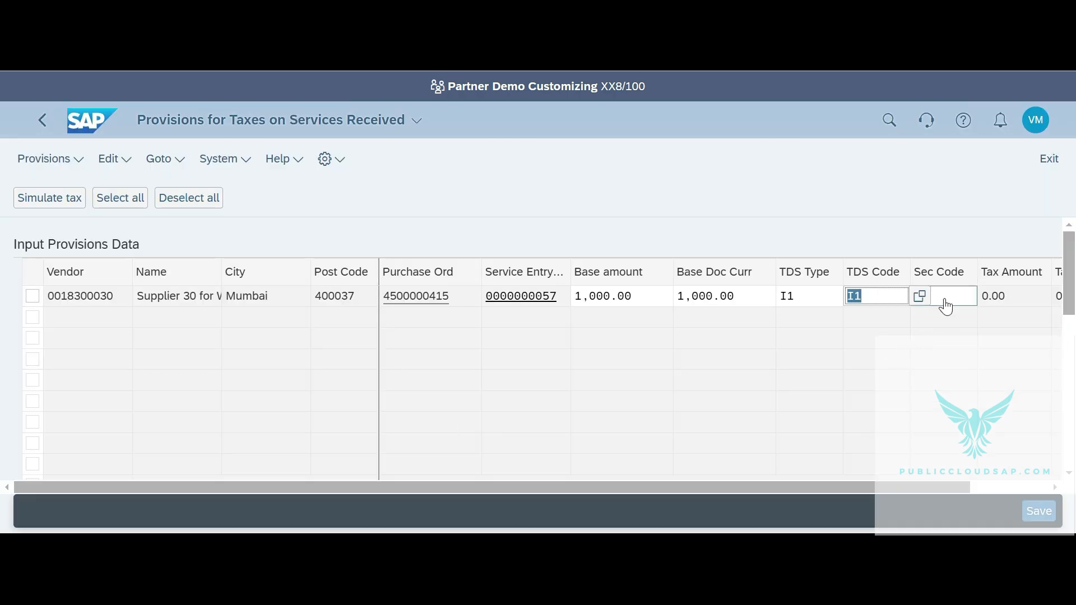
Step: Set the section code of the service entry's provision item to 1810
{"action": "left_click", "coordinate": [946, 307]}
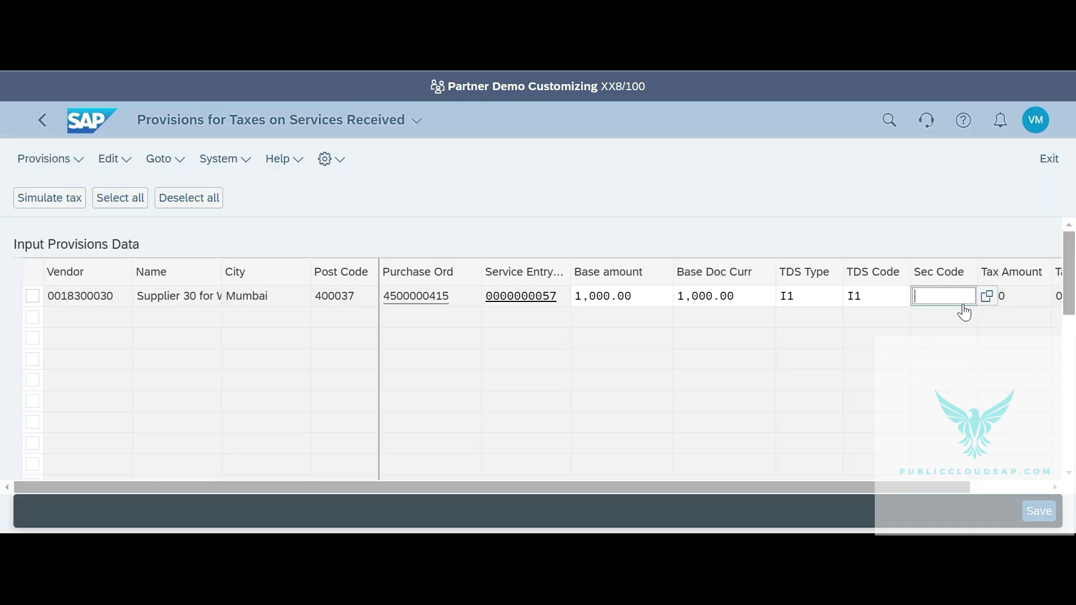
{"action": "type", "text": "1810"}
{"action": "left_click", "coordinate": [817, 388]}
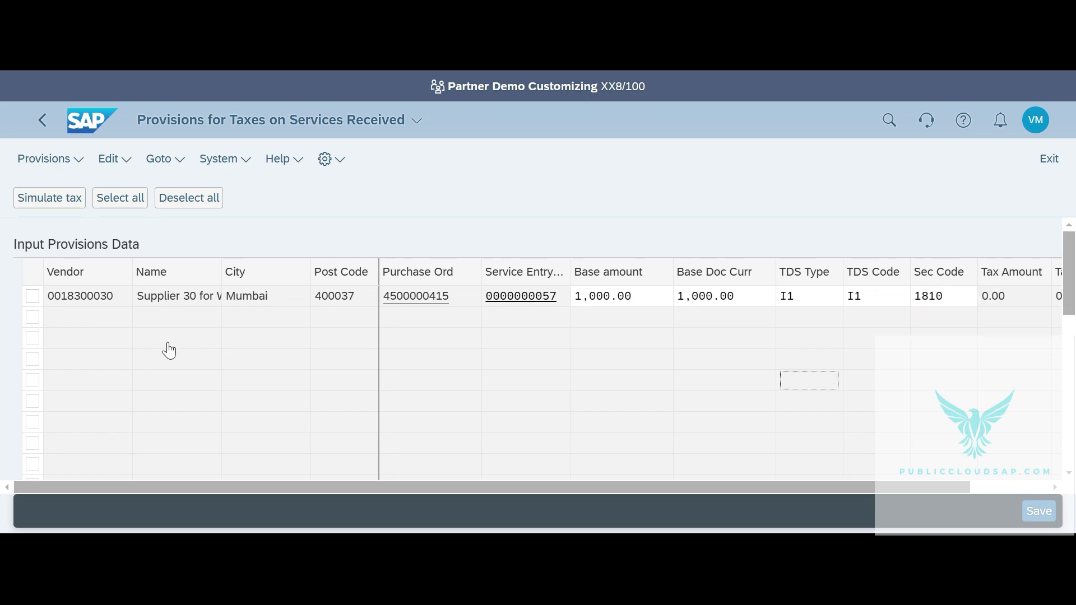
Step: Simulate the tax for the provision item, check its calculated tax amounts and save the provision
{"action": "left_click", "coordinate": [32, 297]}
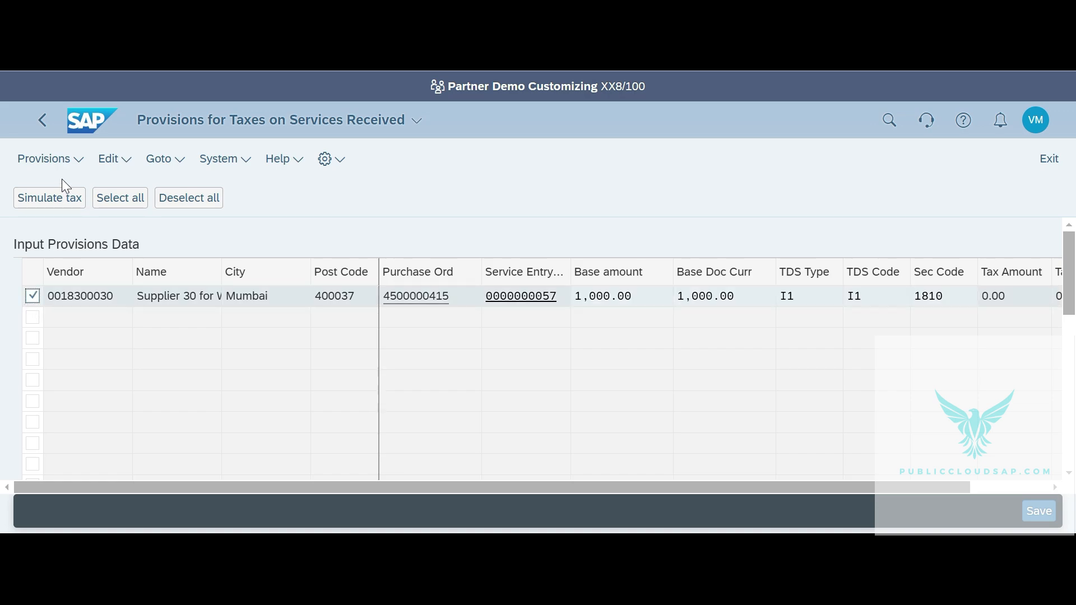
{"action": "scroll", "coordinate": [547, 362], "scroll_direction": "right", "scroll_amount": 5}
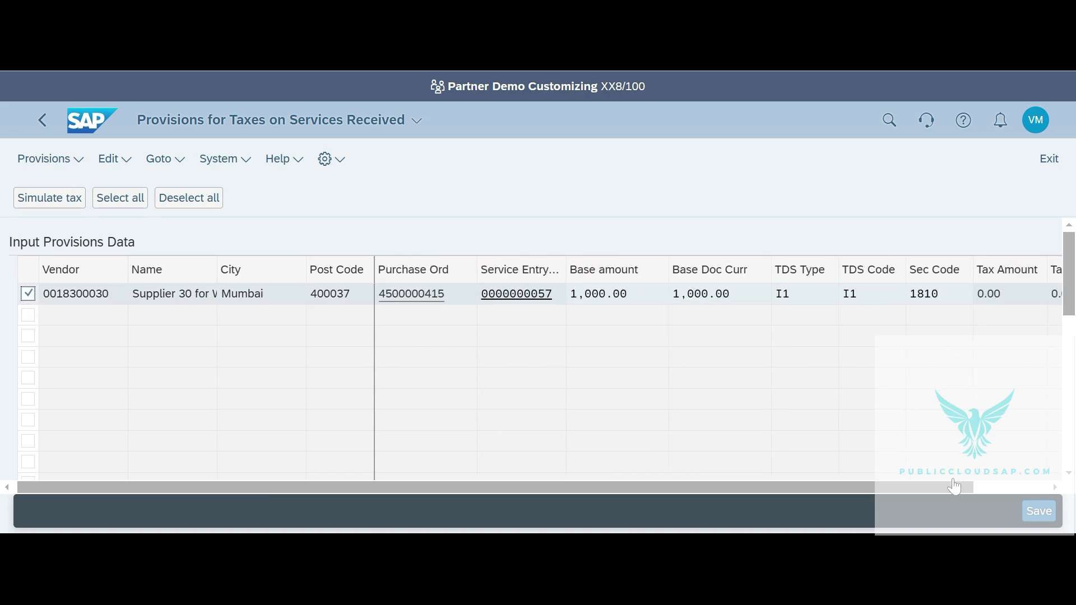
{"action": "left_click_drag", "start_coordinate": [940, 485], "coordinate": [1007, 475]}
{"action": "left_click", "coordinate": [50, 202]}
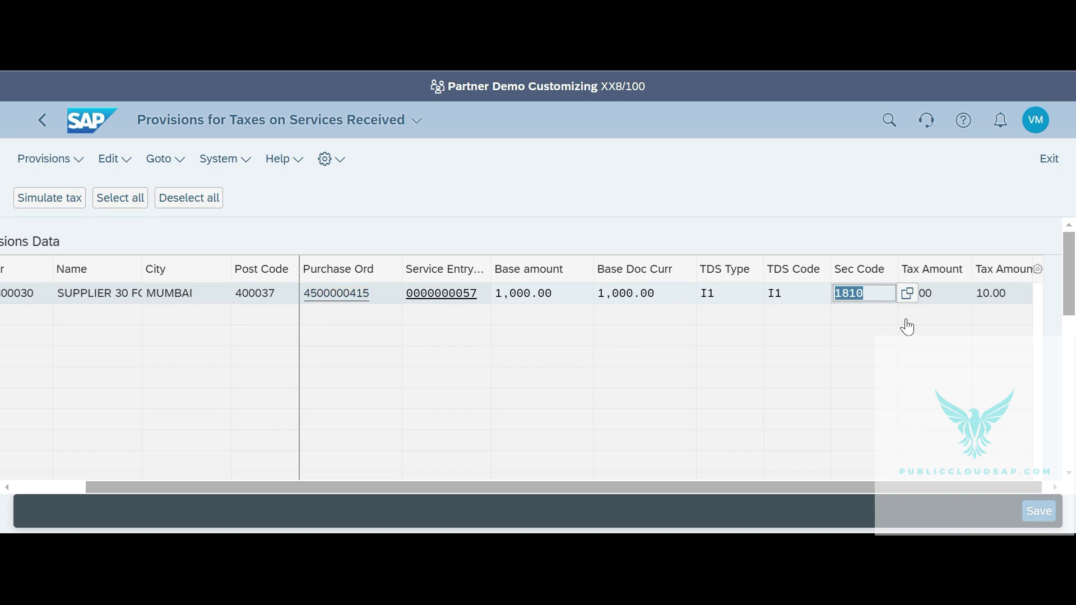
{"action": "left_click", "coordinate": [933, 301]}
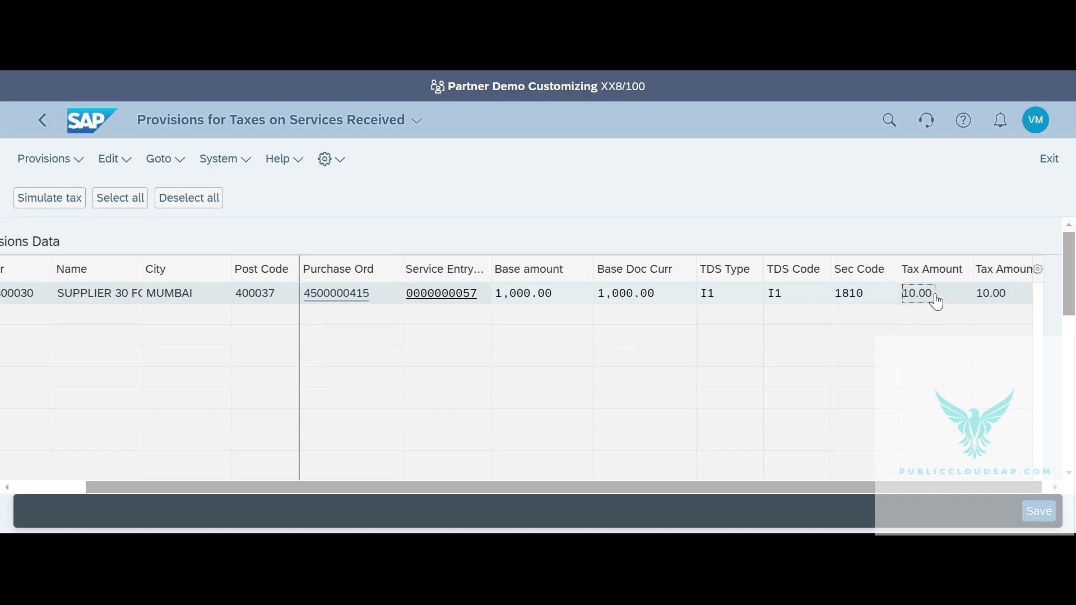
{"action": "left_click", "coordinate": [1003, 305]}
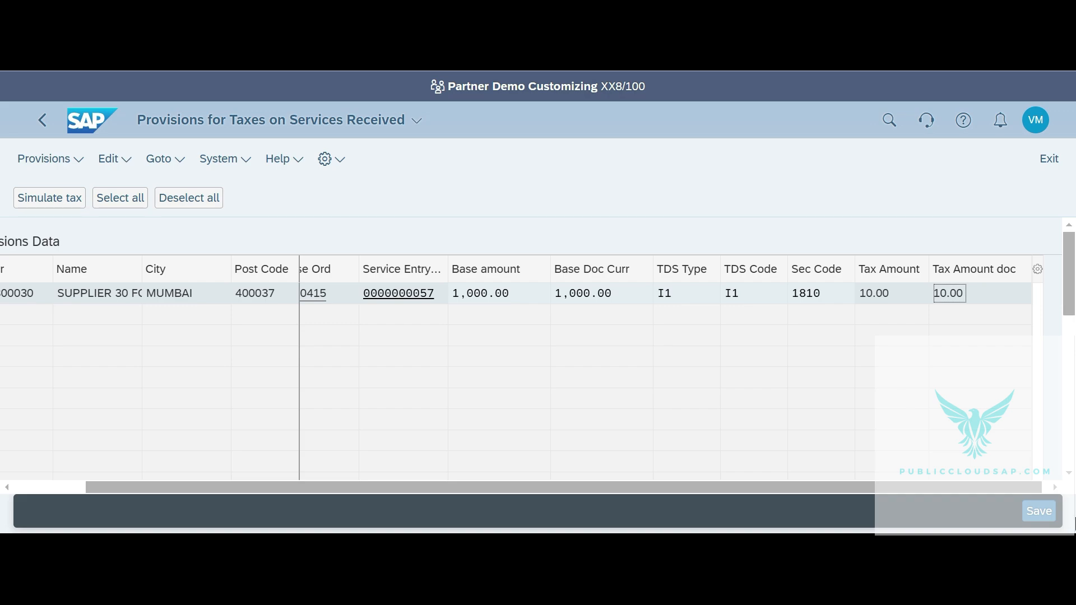
{"action": "left_click", "coordinate": [1041, 515]}
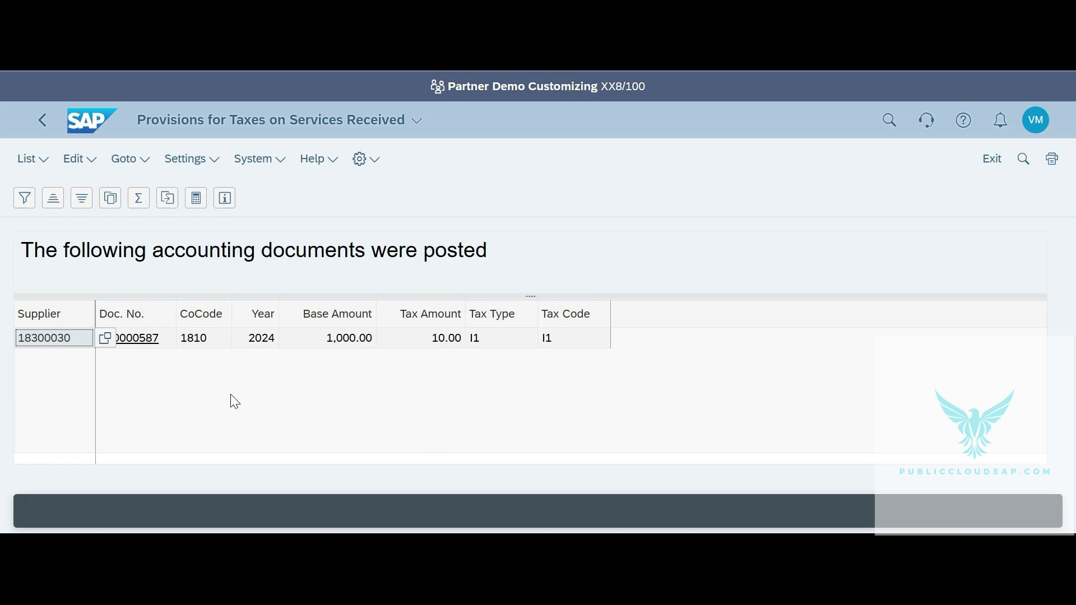
Step: Open the posted provision document and examine its withholding tax and TDS provision line items
{"action": "left_click", "coordinate": [161, 380]}
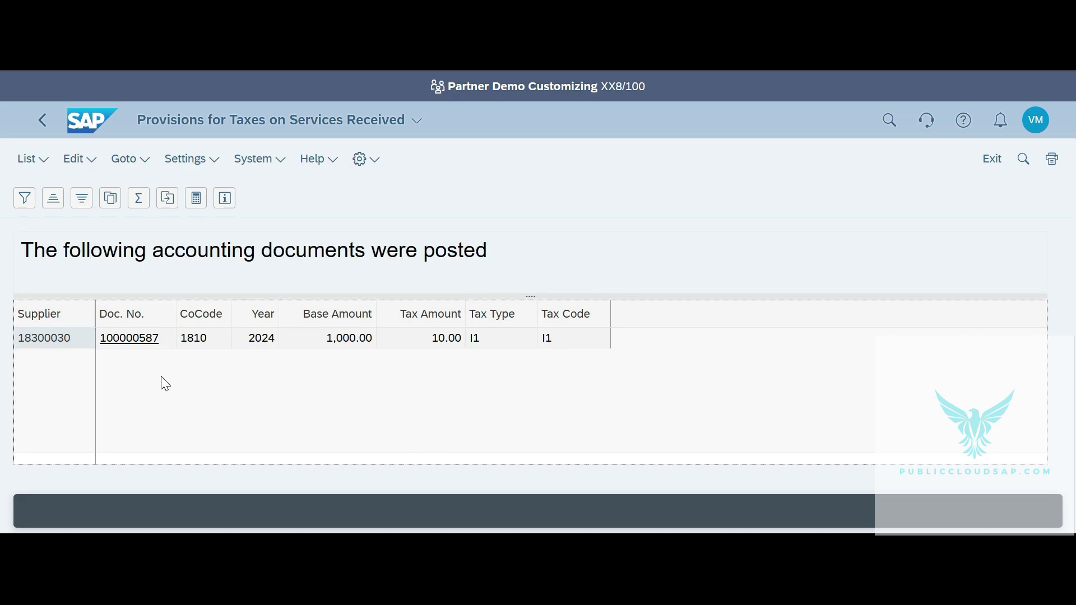
{"action": "left_click", "coordinate": [134, 338]}
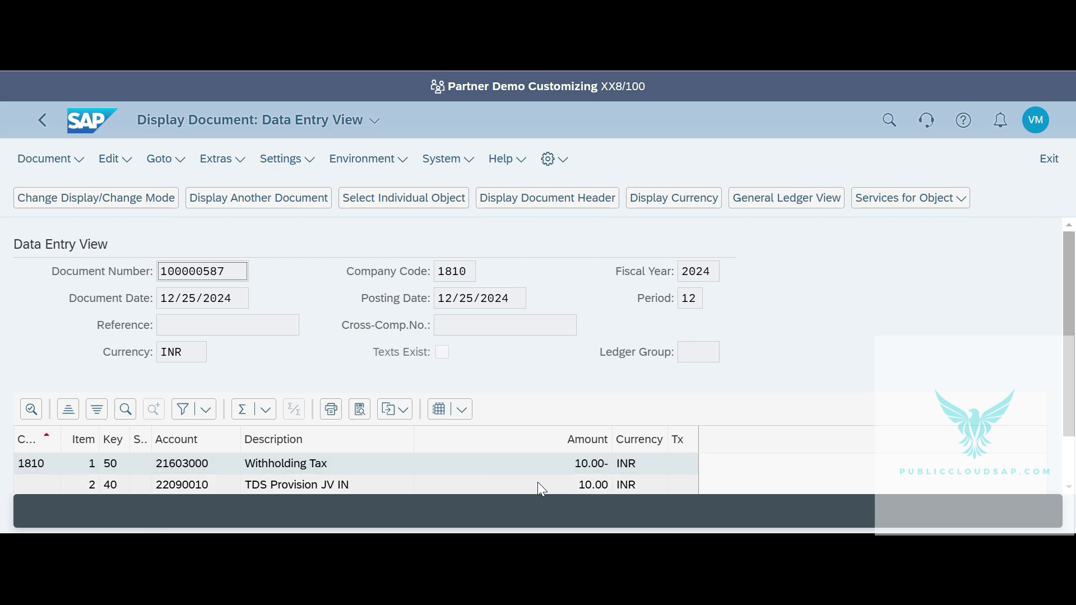
{"action": "left_click", "coordinate": [604, 466]}
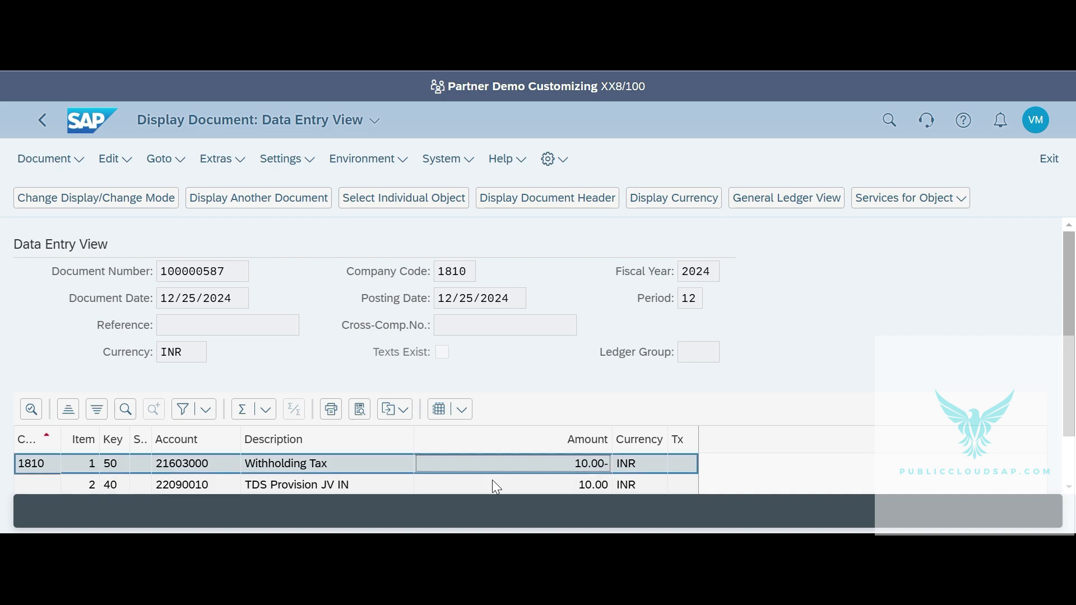
{"action": "left_click", "coordinate": [337, 487]}
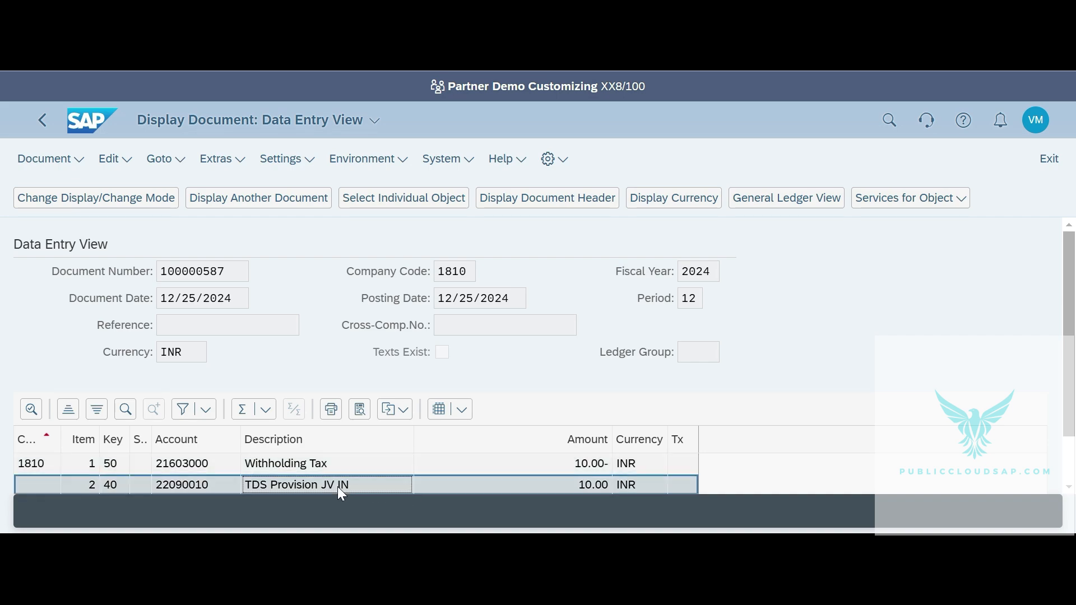
{"action": "left_click", "coordinate": [576, 491]}
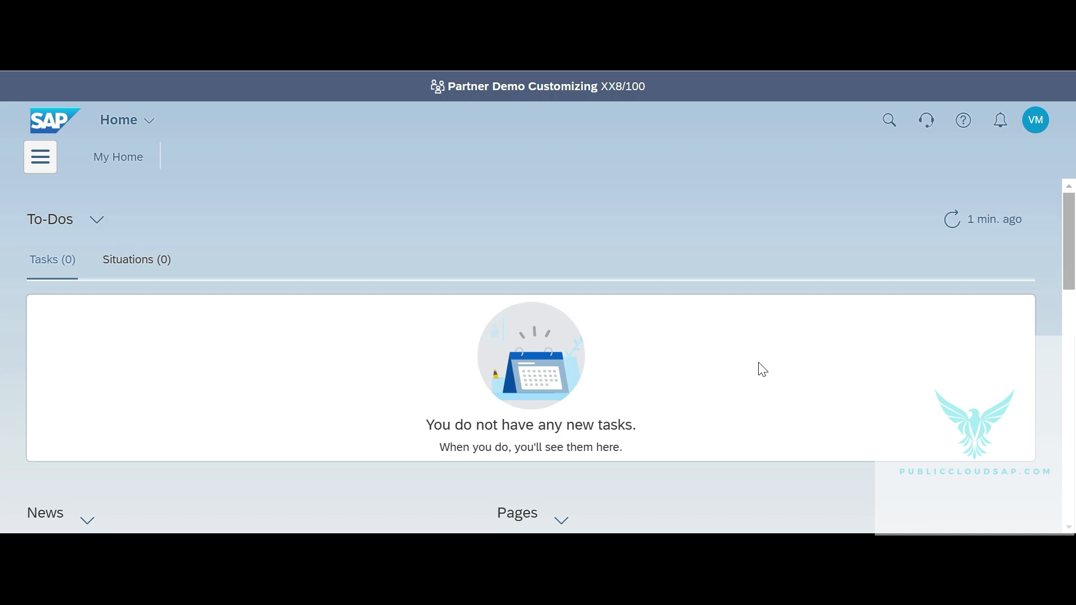
Step: Search for "create supplier invoice" from the home page and open Create Supplier Invoice - Advanced
{"action": "left_click", "coordinate": [887, 122]}
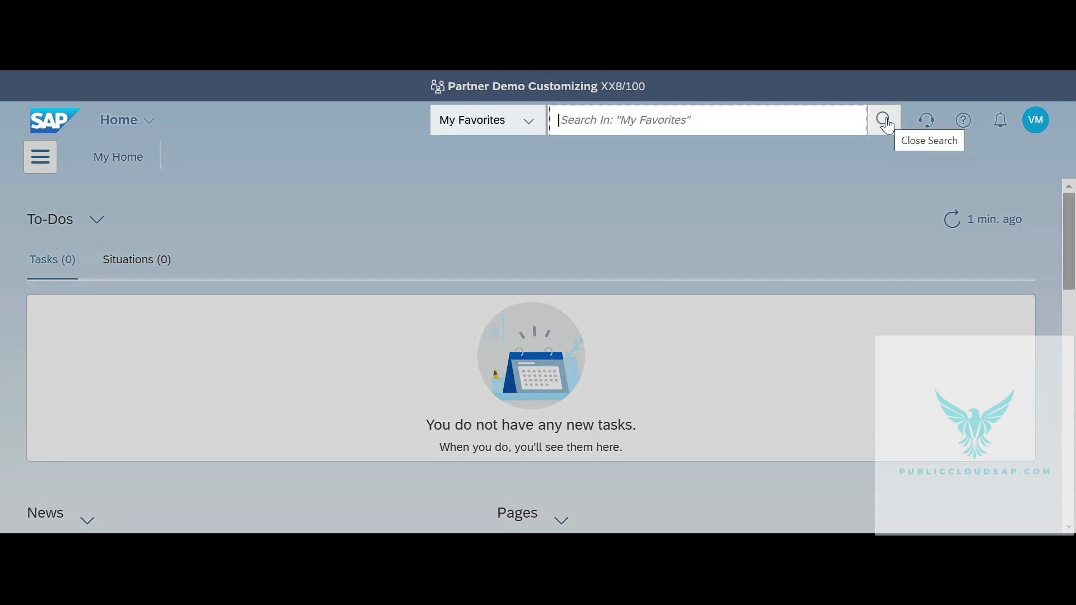
{"action": "type", "text": "create supplier invoice"}
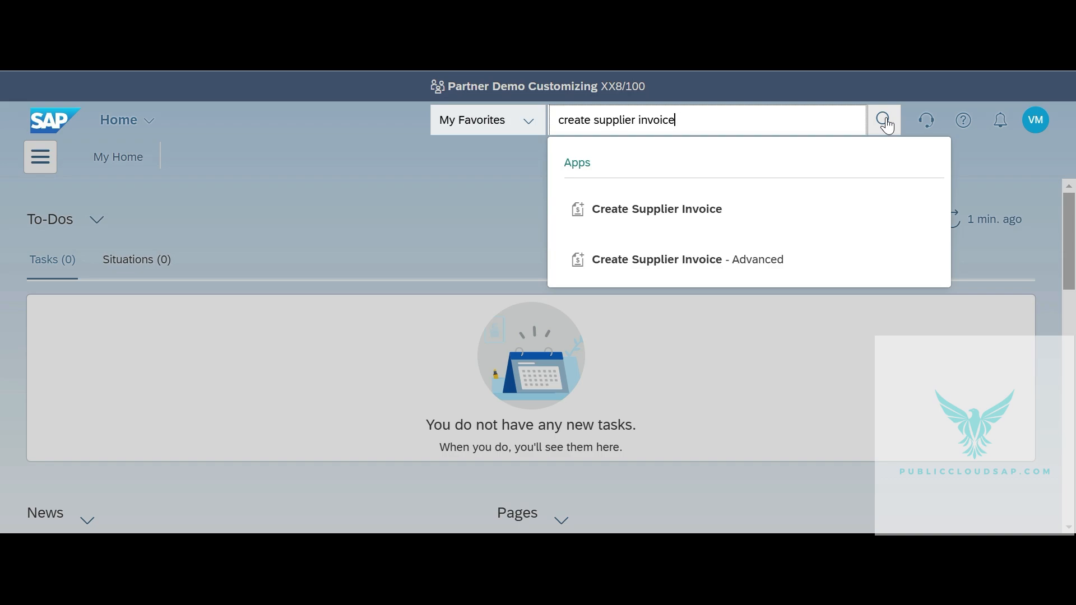
{"action": "left_click", "coordinate": [776, 260]}
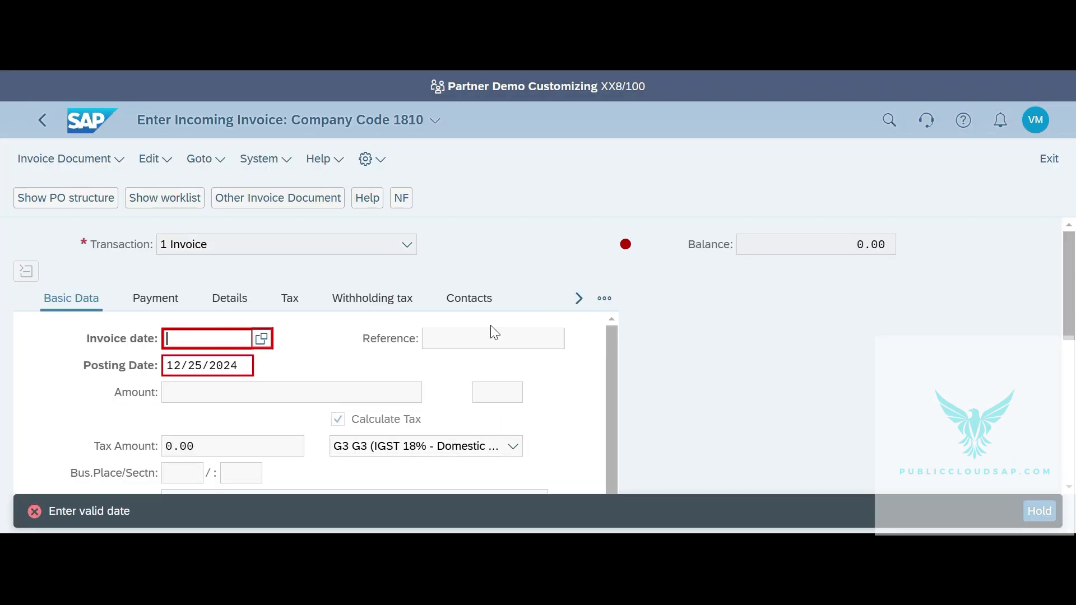
Step: Set the incoming invoice's date to 12/25/2024 and its reference to INV#123
{"action": "left_click", "coordinate": [262, 339]}
{"action": "left_click", "coordinate": [456, 448]}
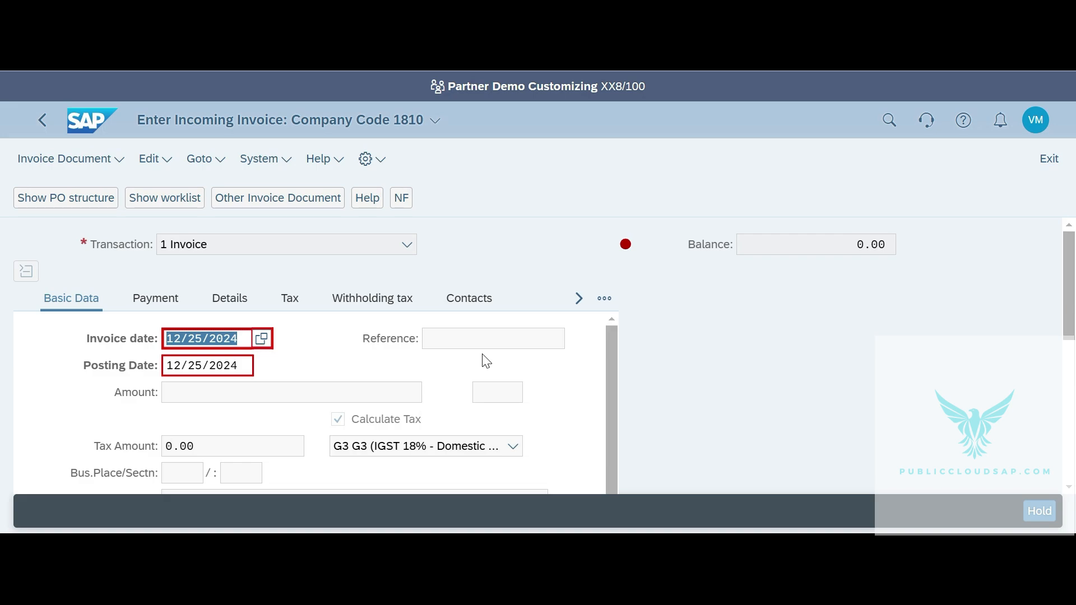
{"action": "left_click", "coordinate": [453, 342]}
{"action": "type", "text": "INV#"}
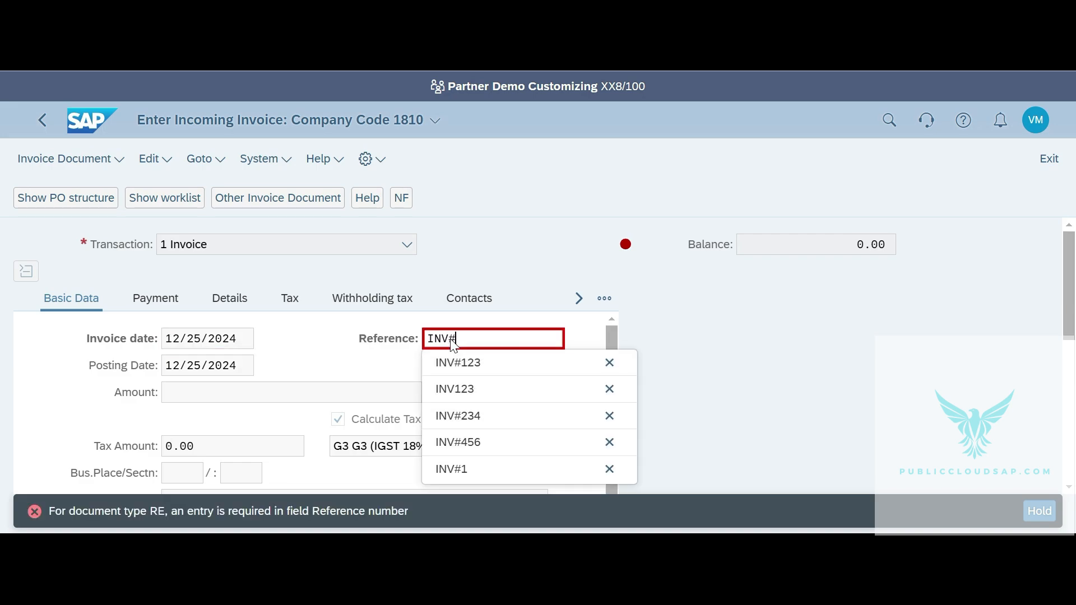
{"action": "type", "text": "123"}
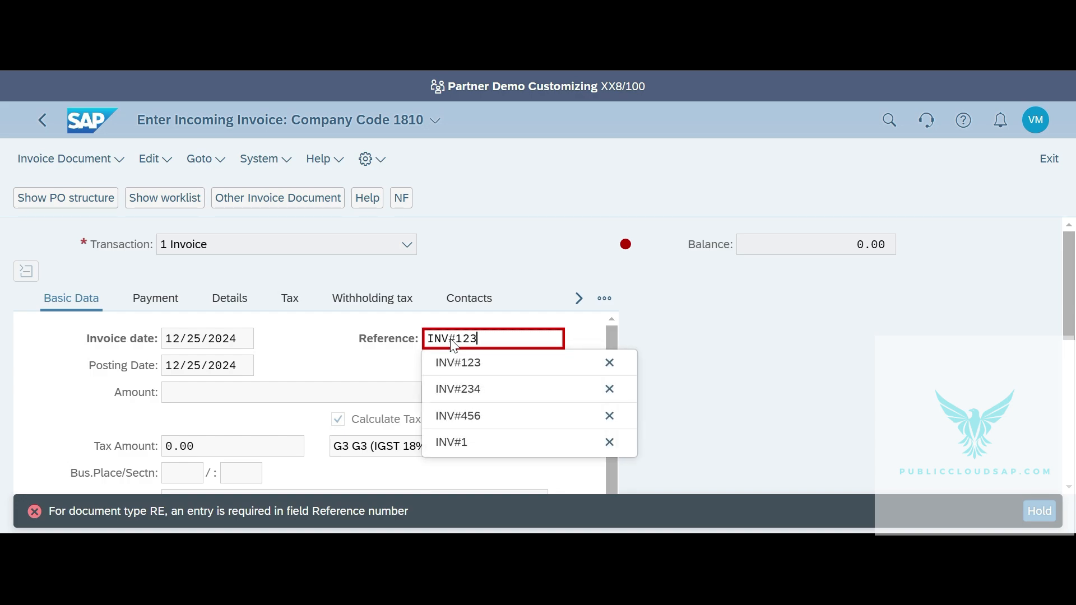
{"action": "left_click", "coordinate": [715, 363]}
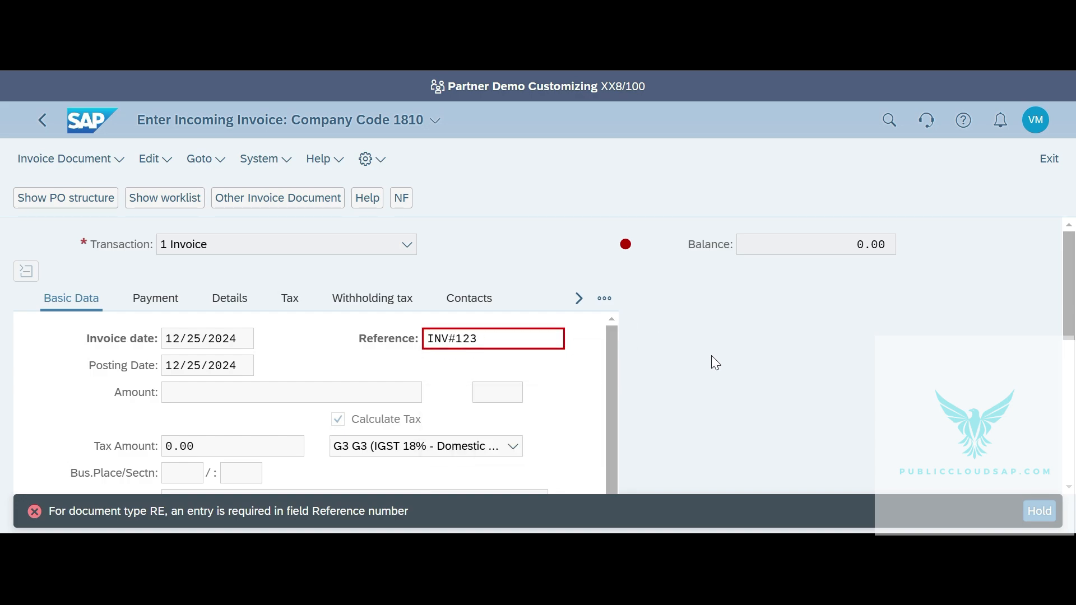
{"action": "key", "text": "Return"}
Step: Enter an invoice amount of 1180 with currency INR
{"action": "left_click", "coordinate": [367, 399]}
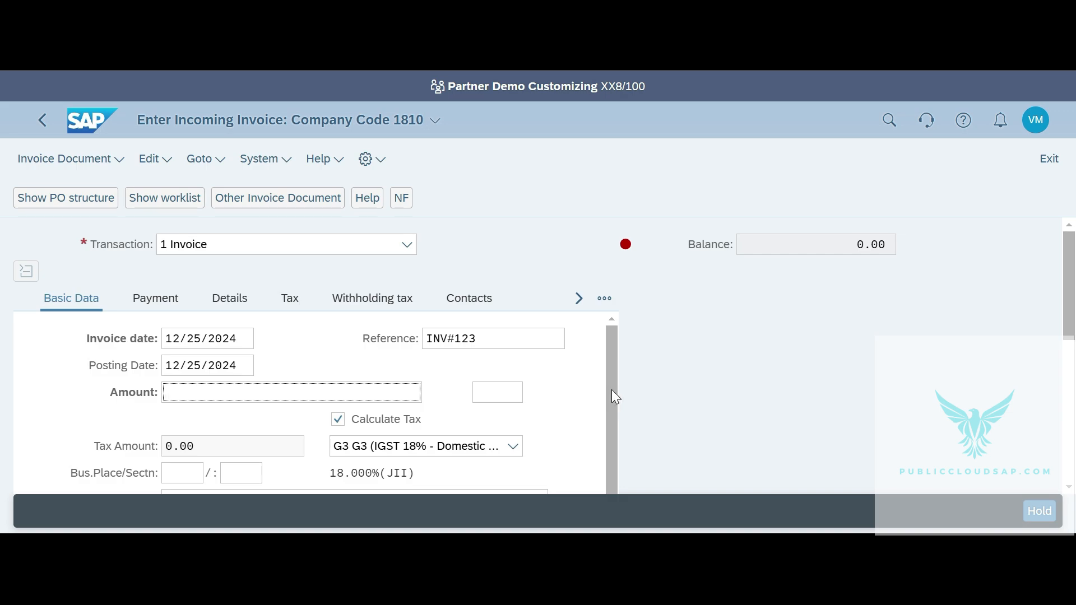
{"action": "type", "text": "1180"}
{"action": "left_click", "coordinate": [507, 399]}
{"action": "type", "text": "INR"}
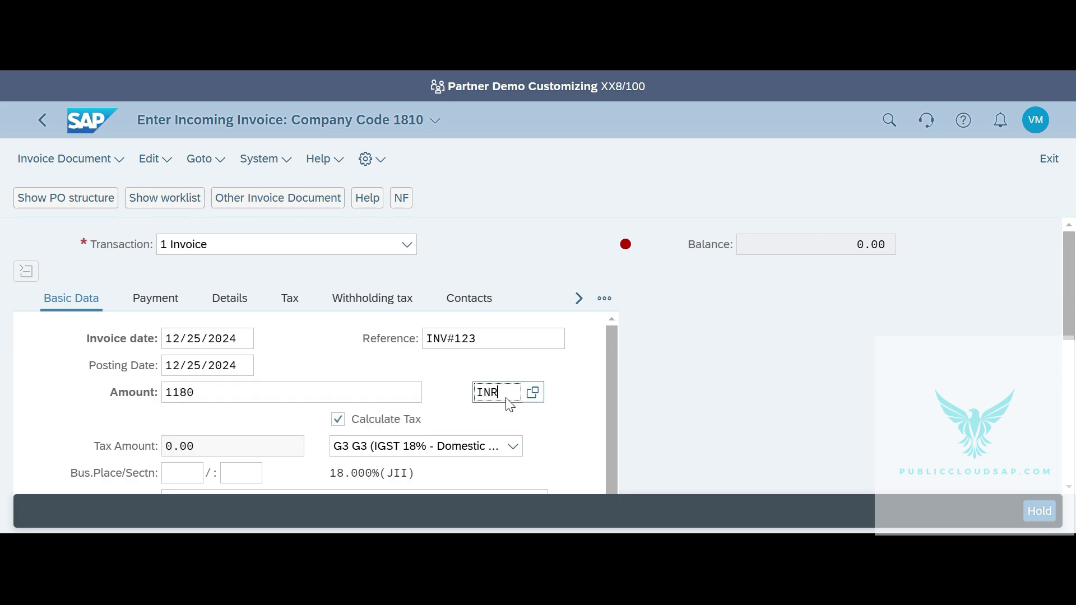
{"action": "left_click", "coordinate": [696, 387]}
Step: Set both the business place and the section of the invoice to 1810
{"action": "left_click", "coordinate": [180, 475]}
{"action": "type", "text": "1810"}
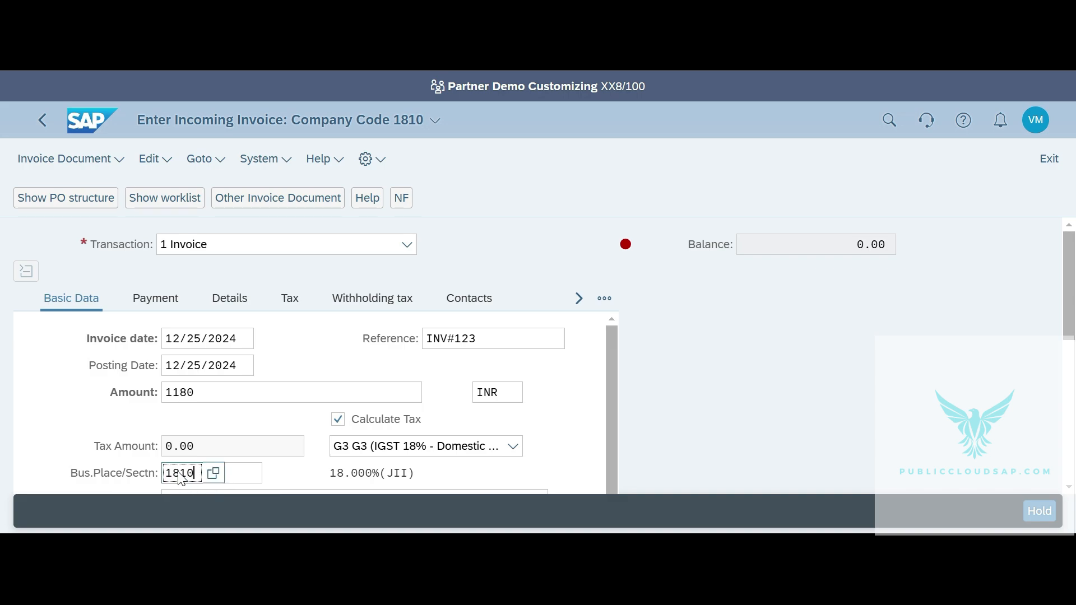
{"action": "key", "text": "Tab"}
{"action": "type", "text": "1810"}
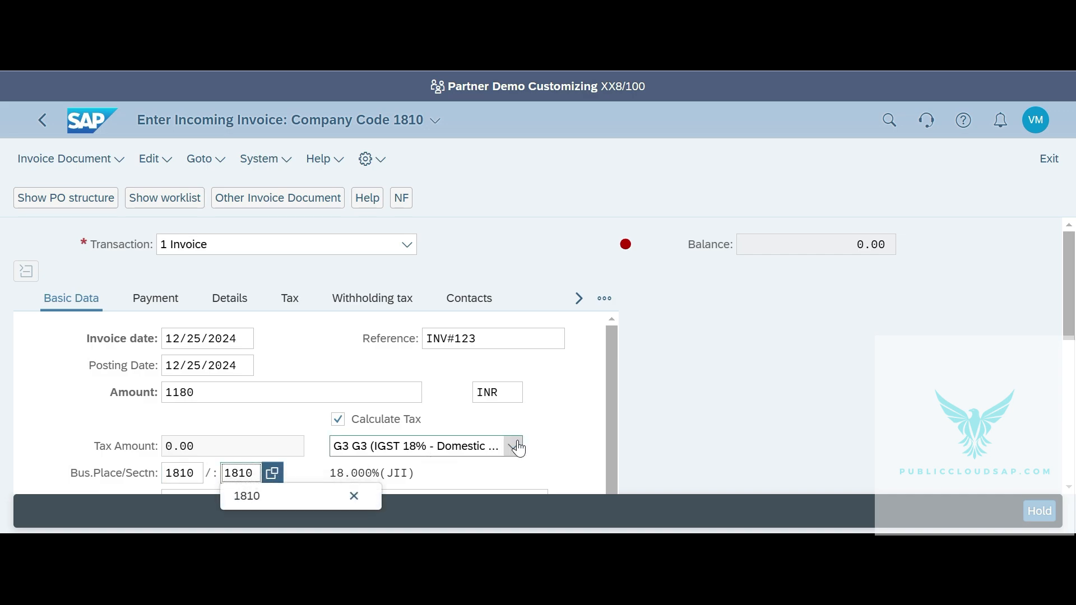
Step: Set the invoice's place of supply to GJ (Gujarat)
{"action": "scroll", "coordinate": [554, 428], "scroll_direction": "down", "scroll_amount": 3}
{"action": "scroll", "coordinate": [557, 428], "scroll_direction": "down", "scroll_amount": 3}
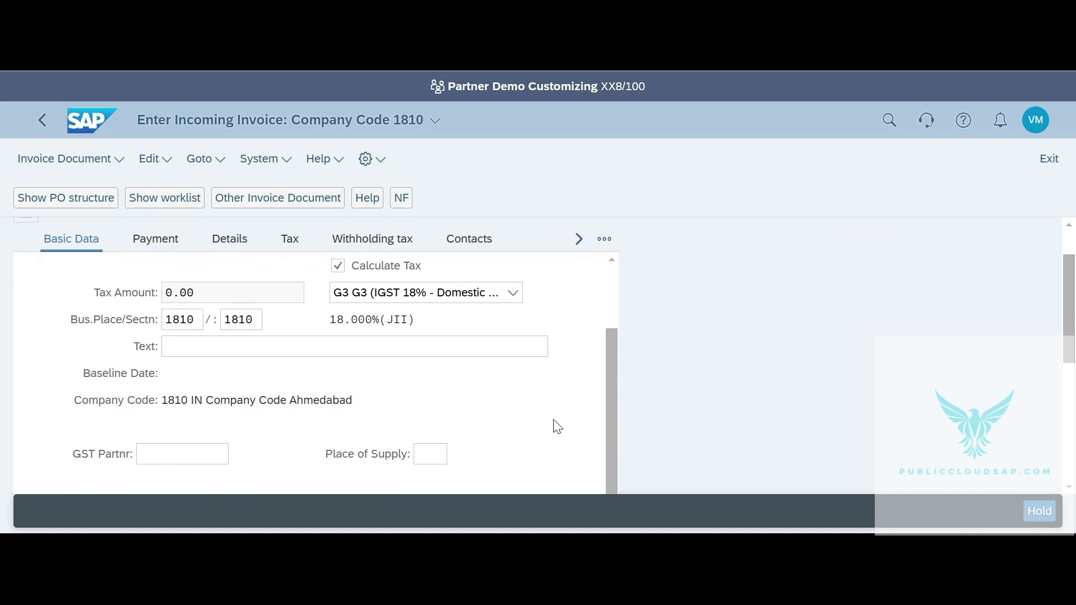
{"action": "left_click", "coordinate": [441, 442]}
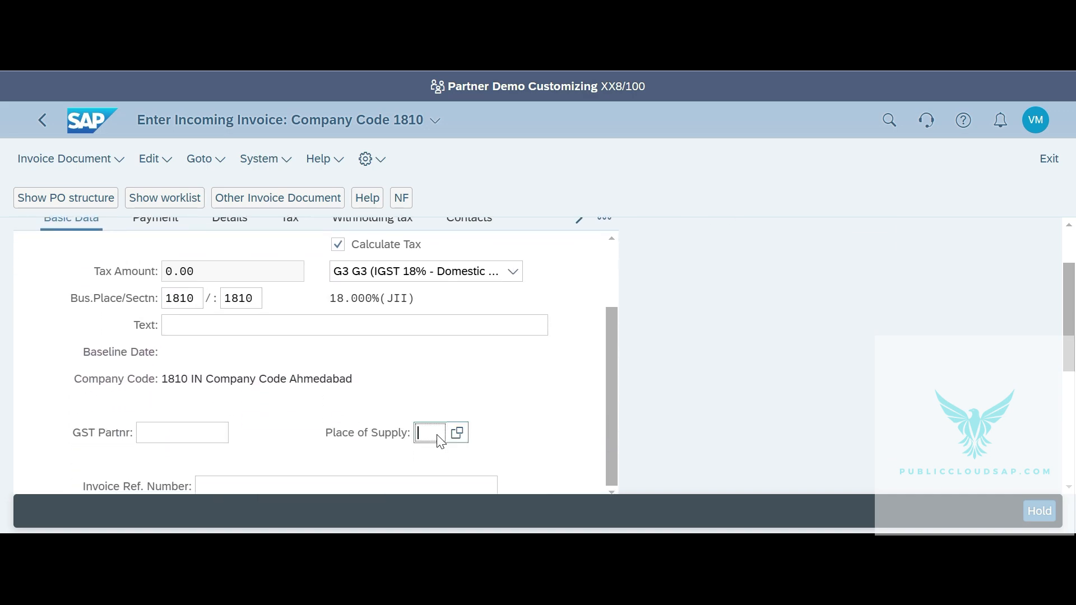
{"action": "type", "text": "GJ"}
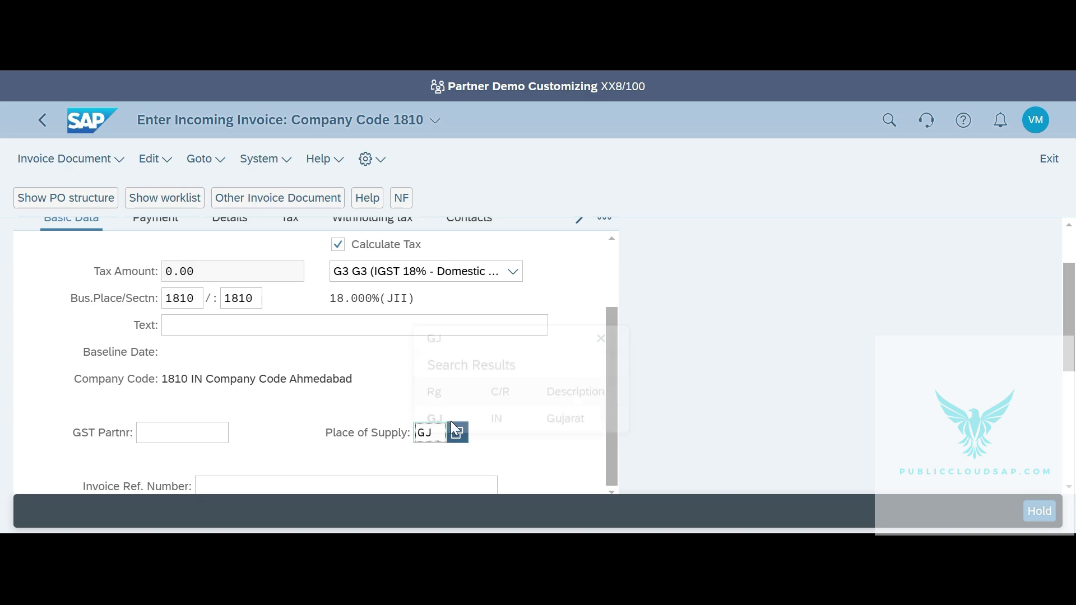
{"action": "left_click", "coordinate": [433, 407]}
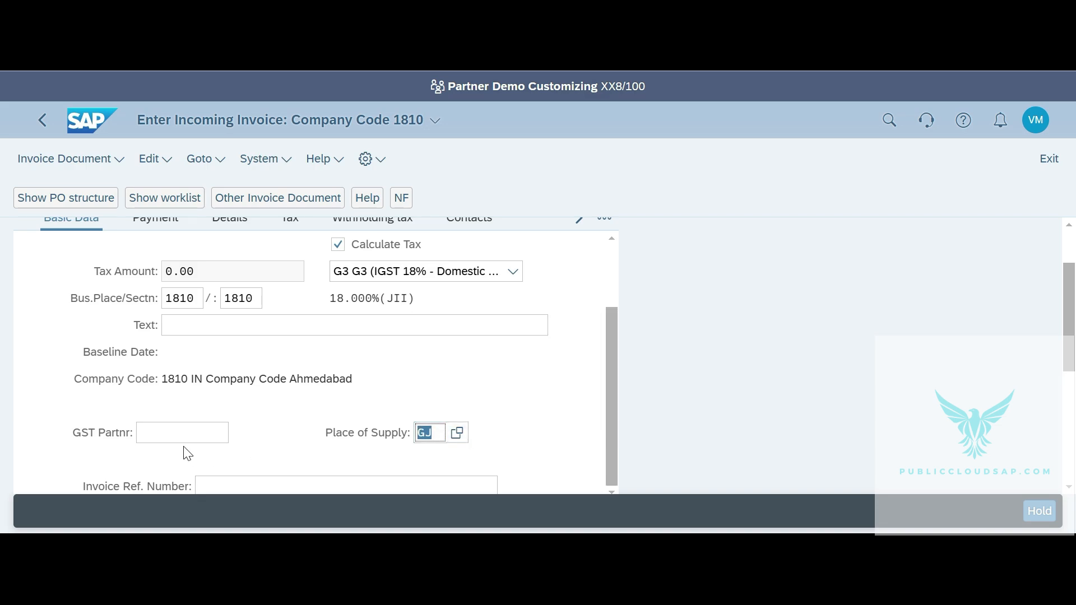
{"action": "left_click", "coordinate": [202, 443]}
Step: Reference the service purchase order by its number to bring its item into the invoice
{"action": "scroll", "coordinate": [201, 440], "scroll_direction": "down", "scroll_amount": 3}
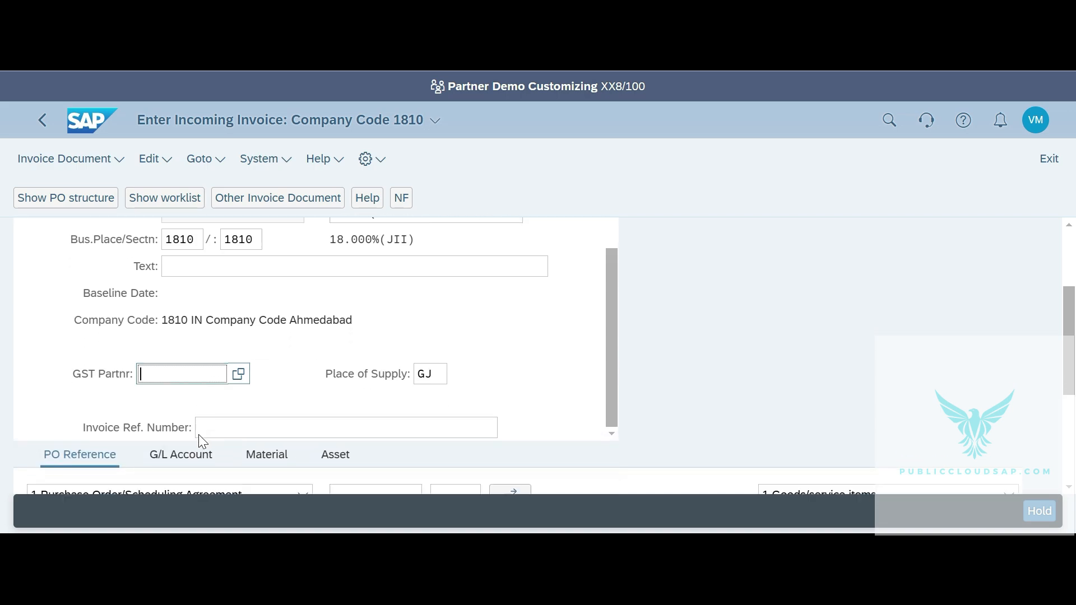
{"action": "left_click", "coordinate": [359, 409]}
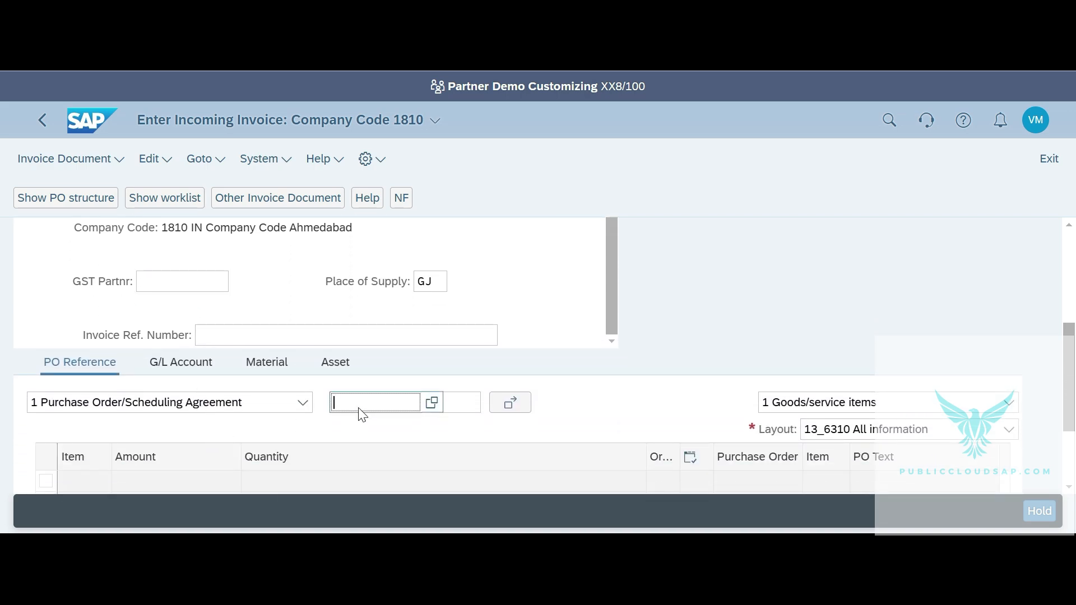
{"action": "type", "text": "4500000"}
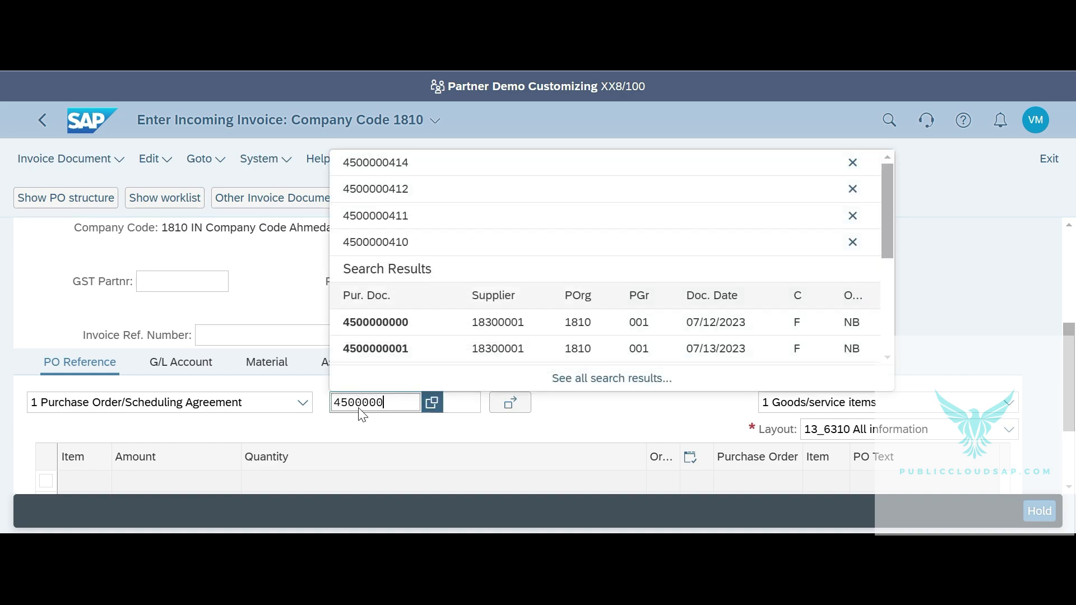
{"action": "type", "text": "415"}
{"action": "key", "text": "Return"}
Step: Simulate the invoice document to check its accounting lines, return to the entry and post the invoice
{"action": "left_click", "coordinate": [379, 199]}
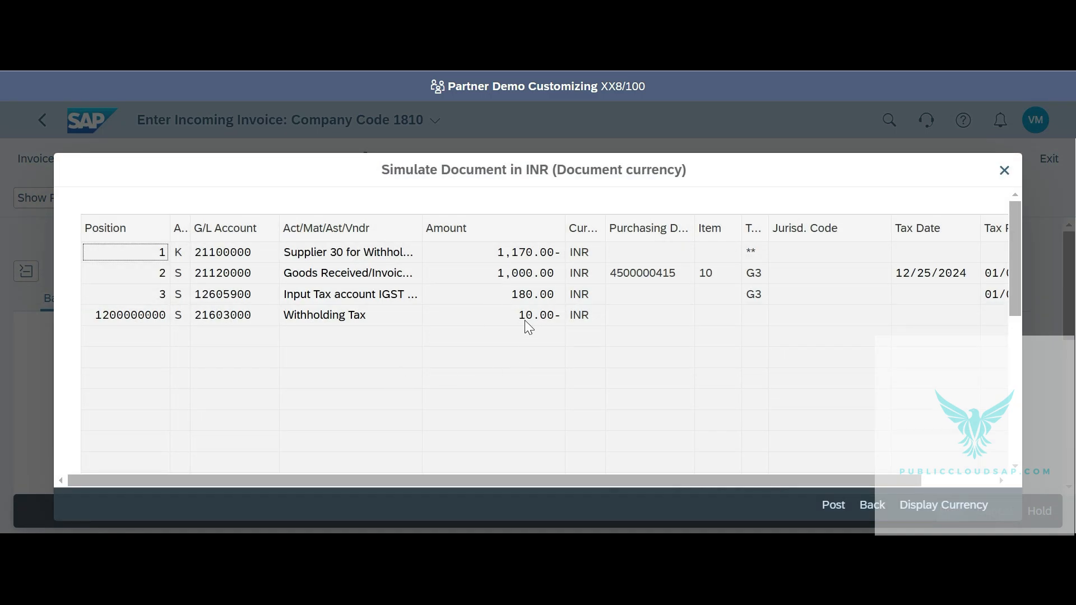
{"action": "left_click", "coordinate": [873, 510]}
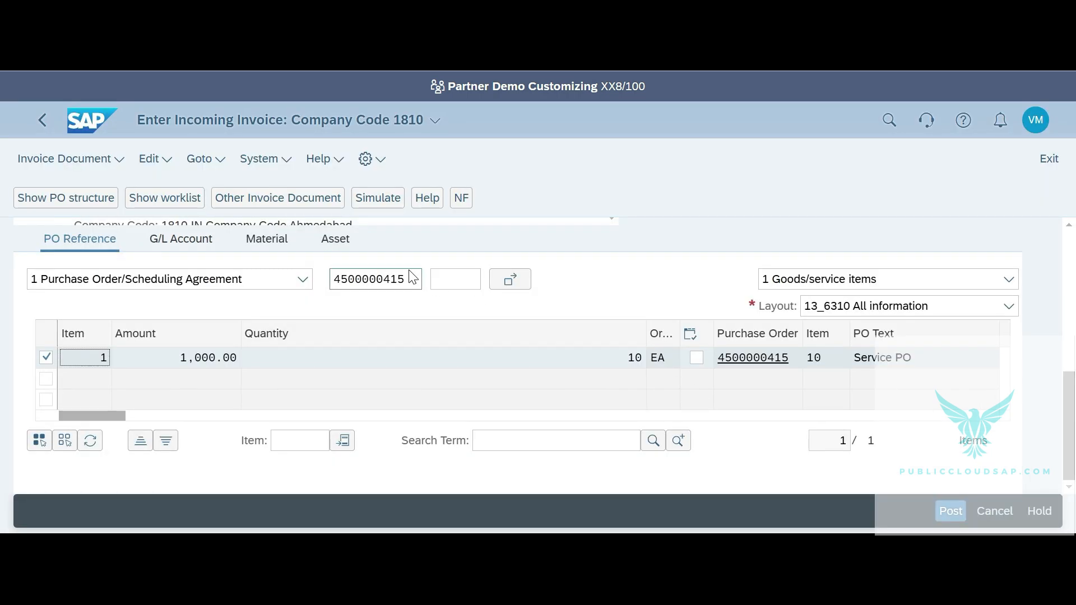
{"action": "scroll", "coordinate": [497, 308], "scroll_direction": "up", "scroll_amount": 1}
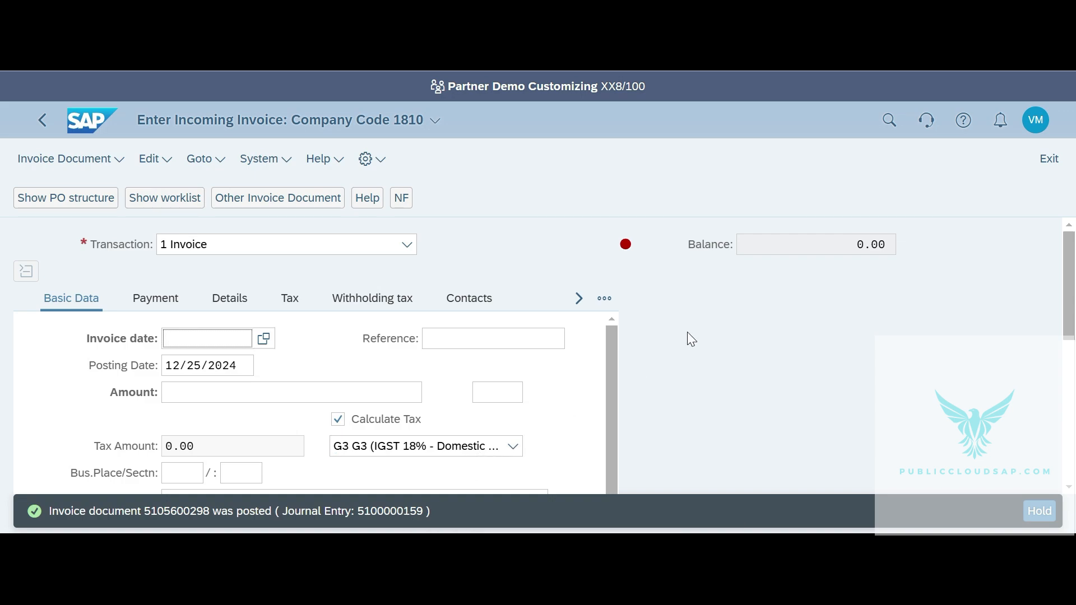
Step: Search the apps for "utilize provision" and open Utilize Provisions - India
{"action": "left_click", "coordinate": [889, 124]}
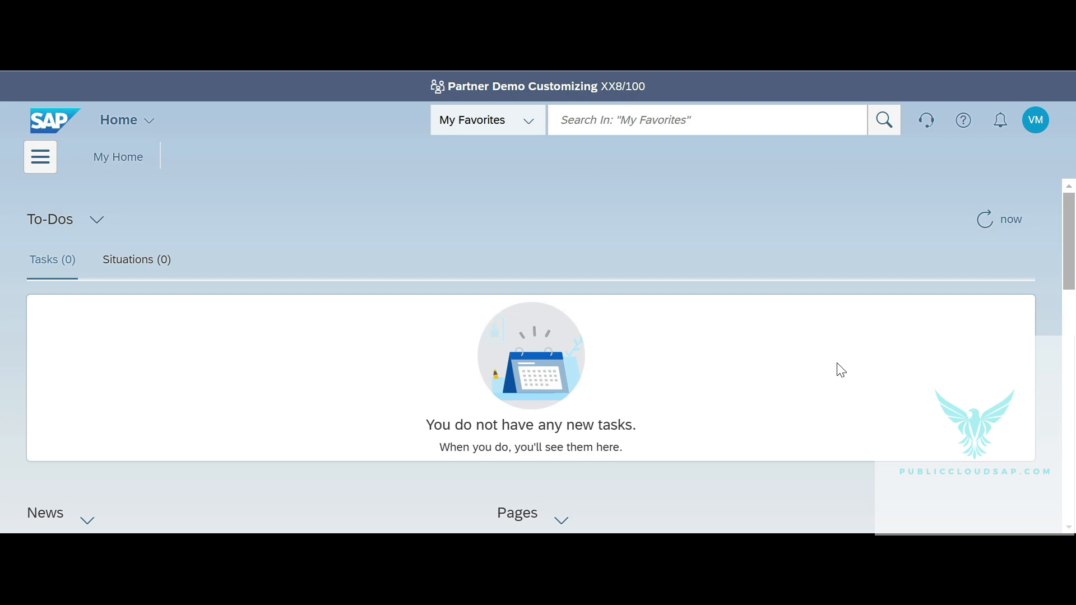
{"action": "left_click", "coordinate": [638, 122]}
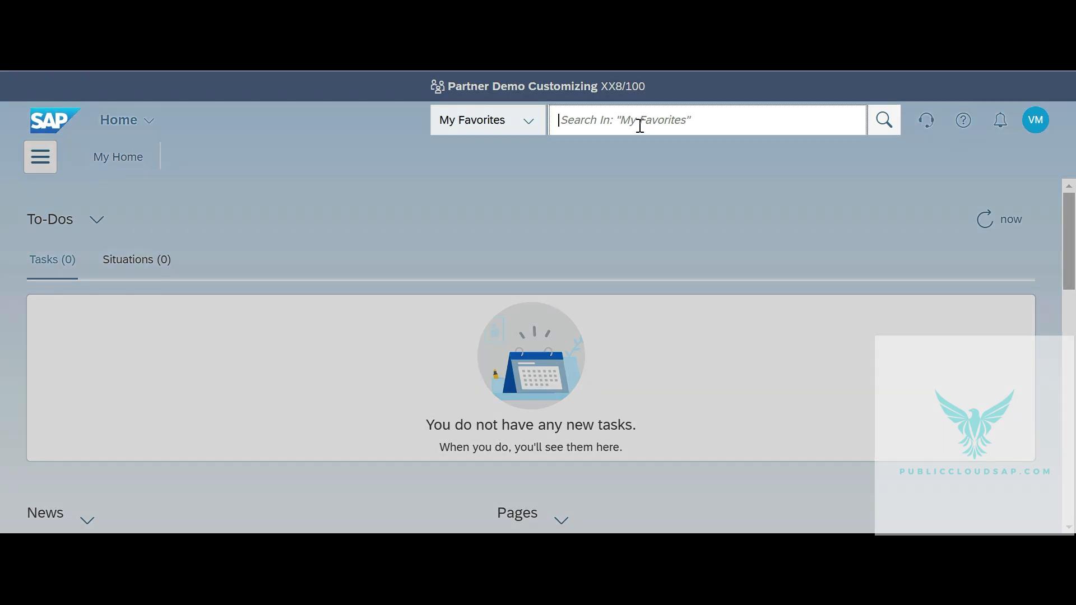
{"action": "type", "text": "utilize "}
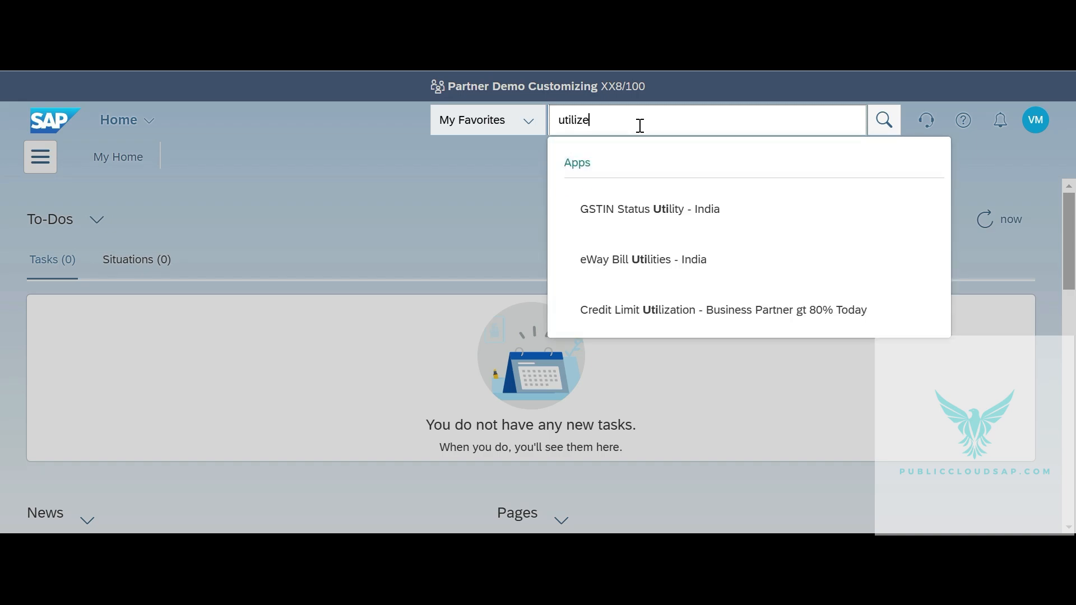
{"action": "type", "text": "provision"}
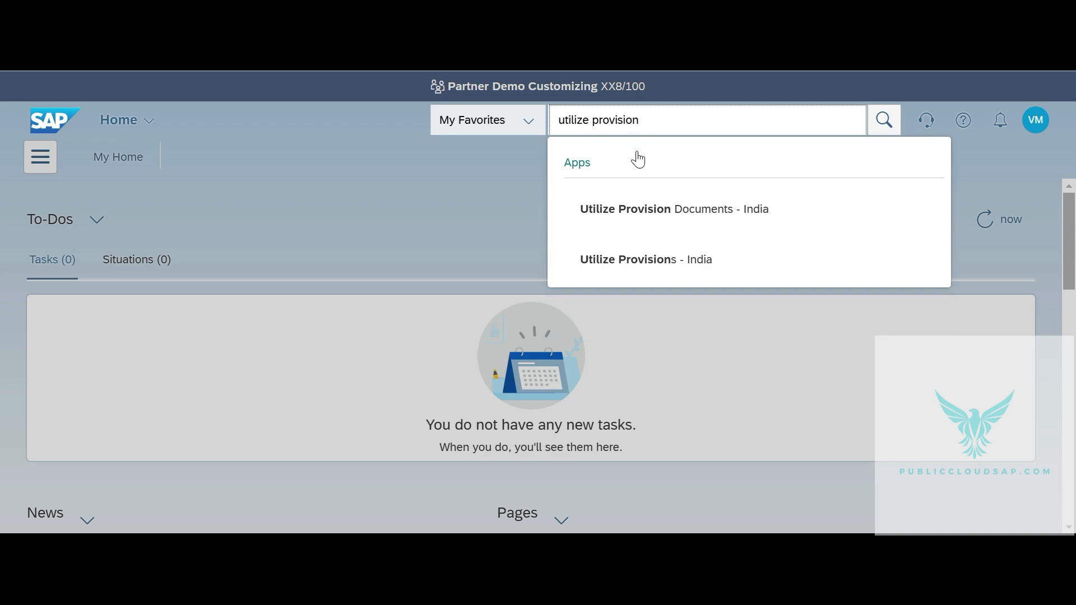
{"action": "left_click", "coordinate": [623, 265]}
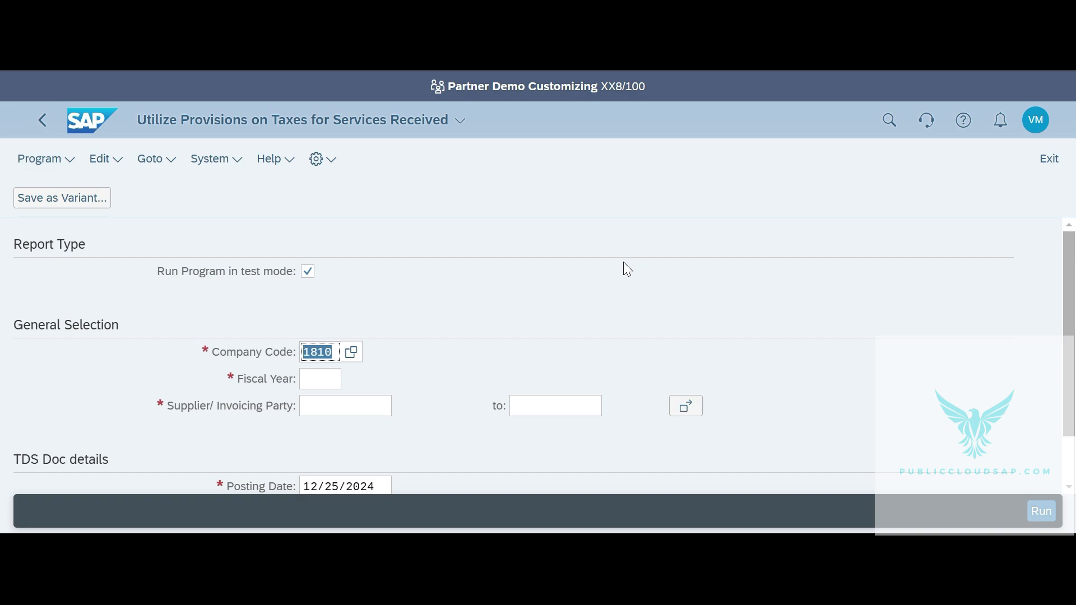
Step: Set the fiscal year to 2024 and enter the supplier's number as the invoicing party for company code 1810
{"action": "scroll", "coordinate": [624, 262], "scroll_direction": "down", "scroll_amount": 2}
{"action": "scroll", "coordinate": [468, 271], "scroll_direction": "up", "scroll_amount": 2}
{"action": "scroll", "coordinate": [423, 285], "scroll_direction": "down", "scroll_amount": 2}
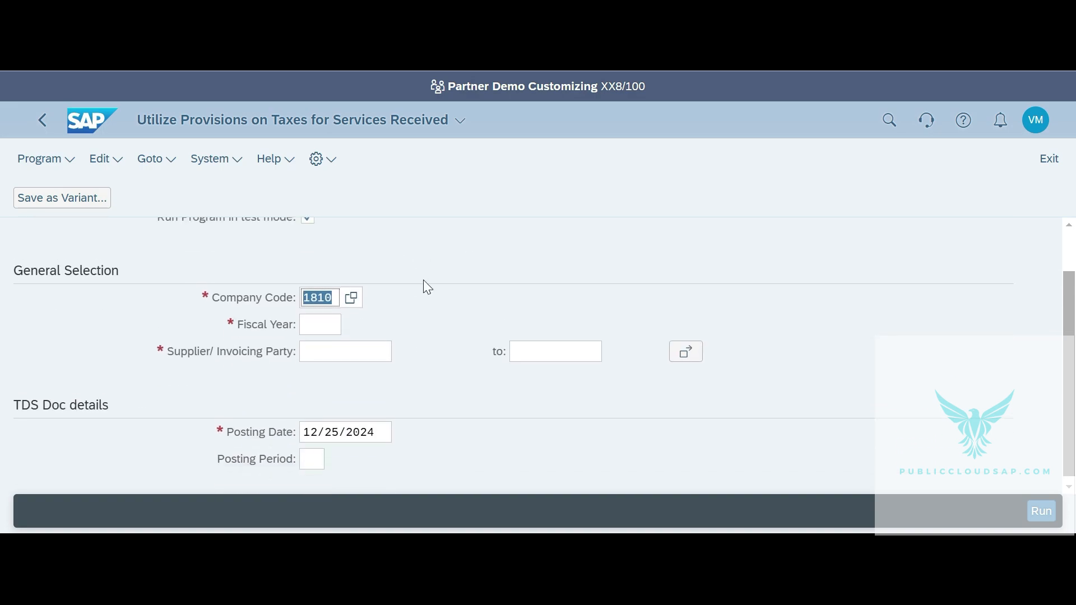
{"action": "left_click", "coordinate": [321, 326]}
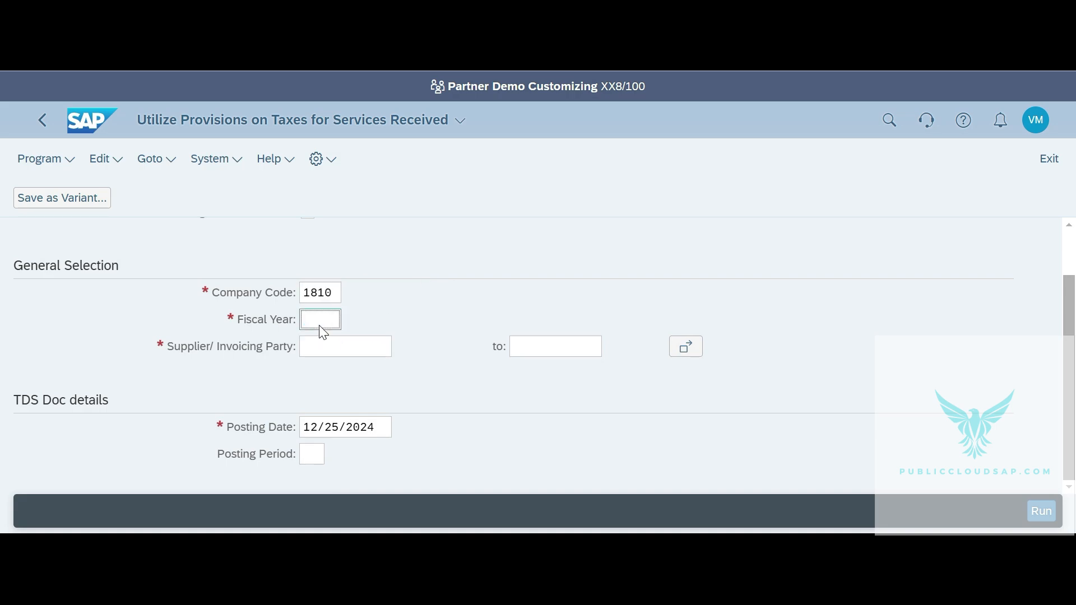
{"action": "type", "text": "2024"}
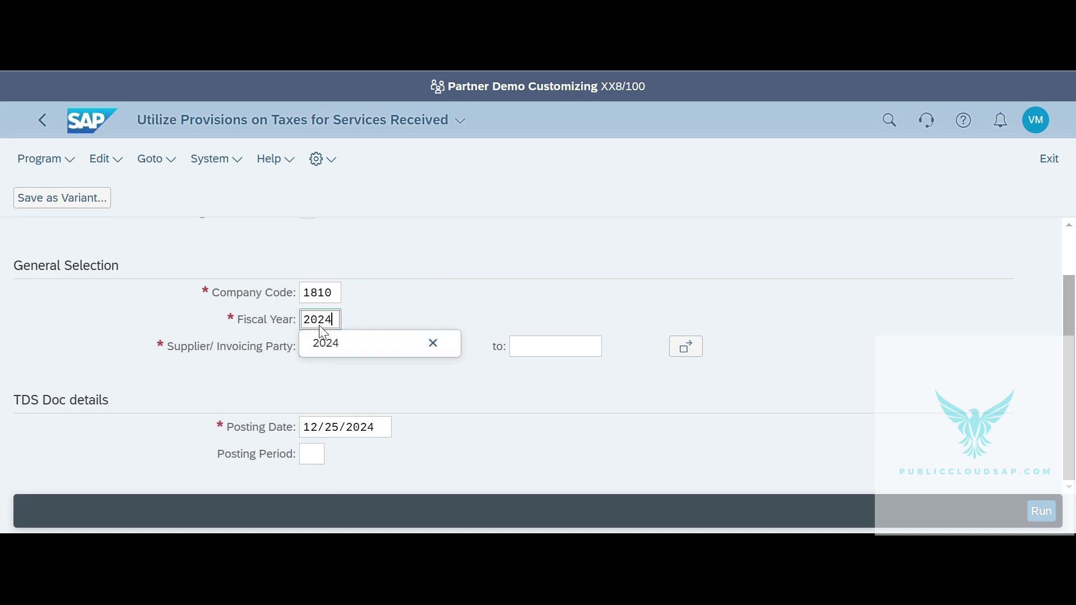
{"action": "key", "text": "Tab"}
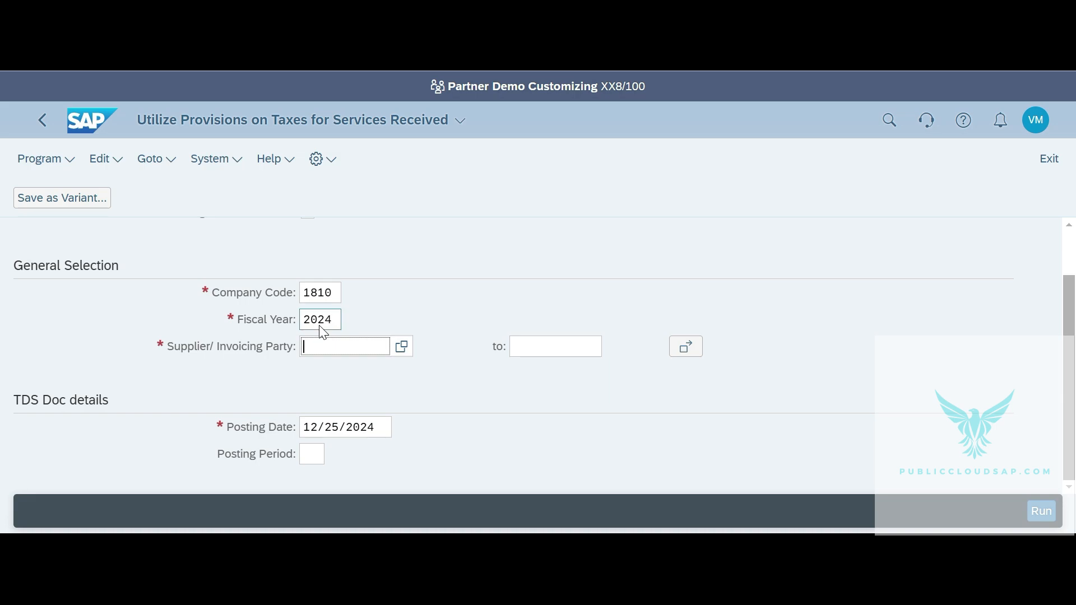
{"action": "type", "text": "18300030"}
{"action": "left_click", "coordinate": [458, 301]}
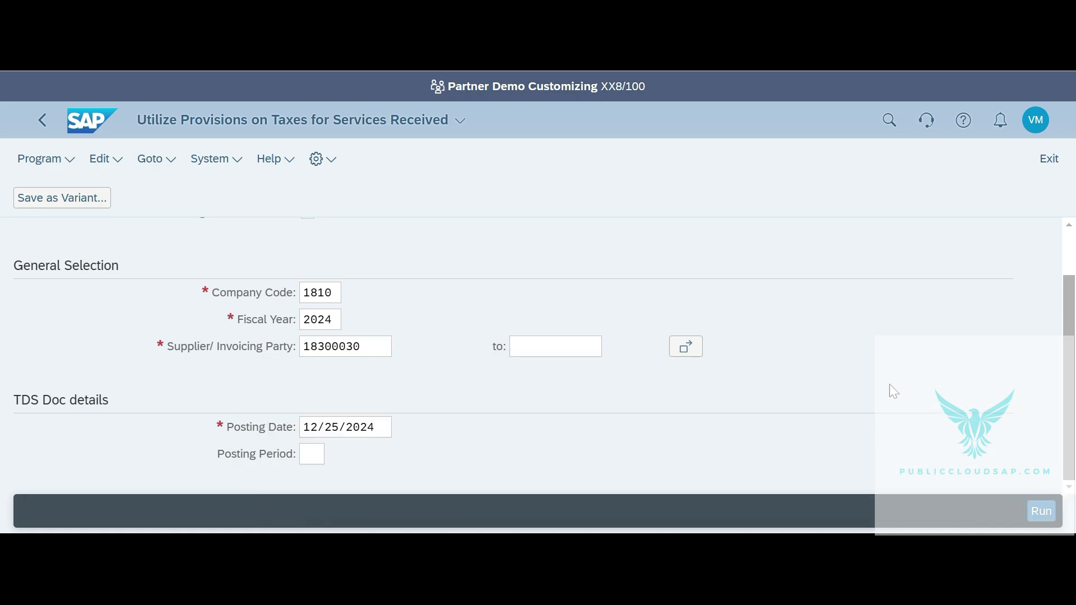
Step: Run the provision utilization in test mode to check the listed invoice, and return to the selection screen
{"action": "scroll", "coordinate": [1073, 390], "scroll_direction": "up", "scroll_amount": 2}
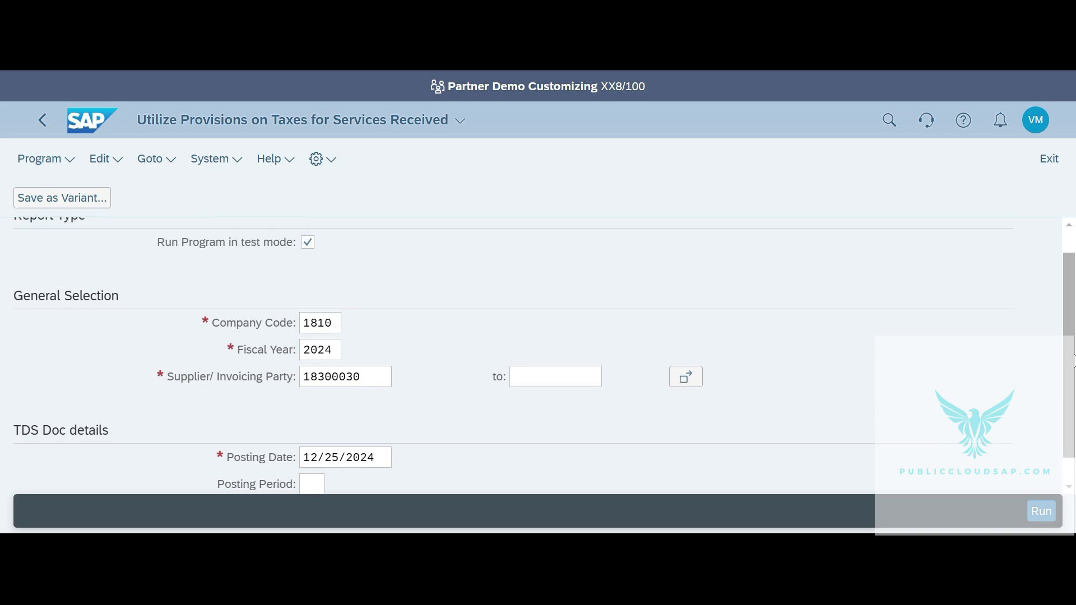
{"action": "scroll", "coordinate": [896, 335], "scroll_direction": "down", "scroll_amount": 2}
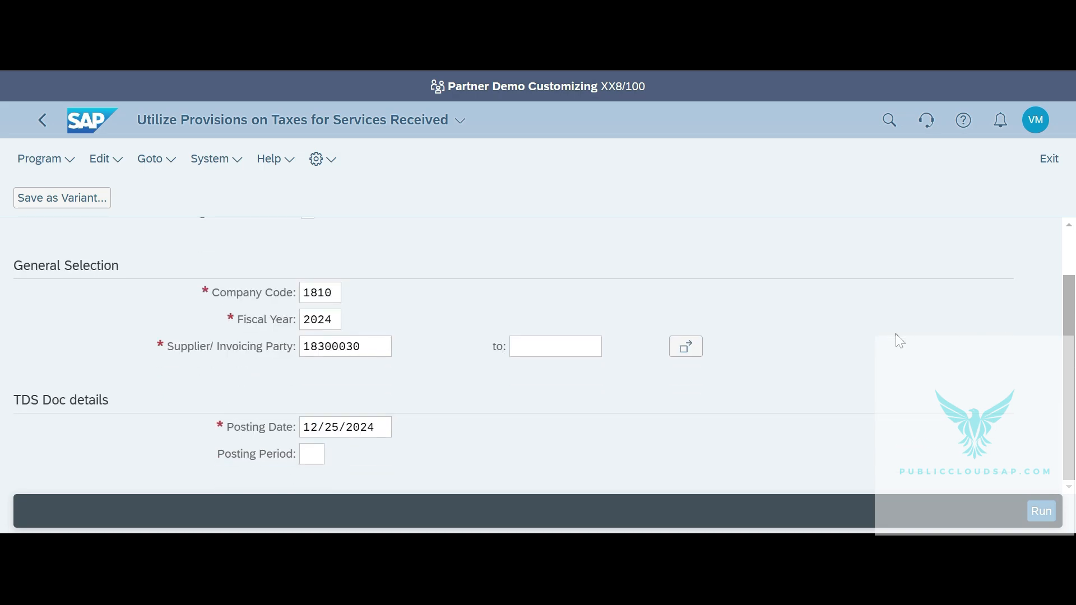
{"action": "left_click", "coordinate": [1041, 512]}
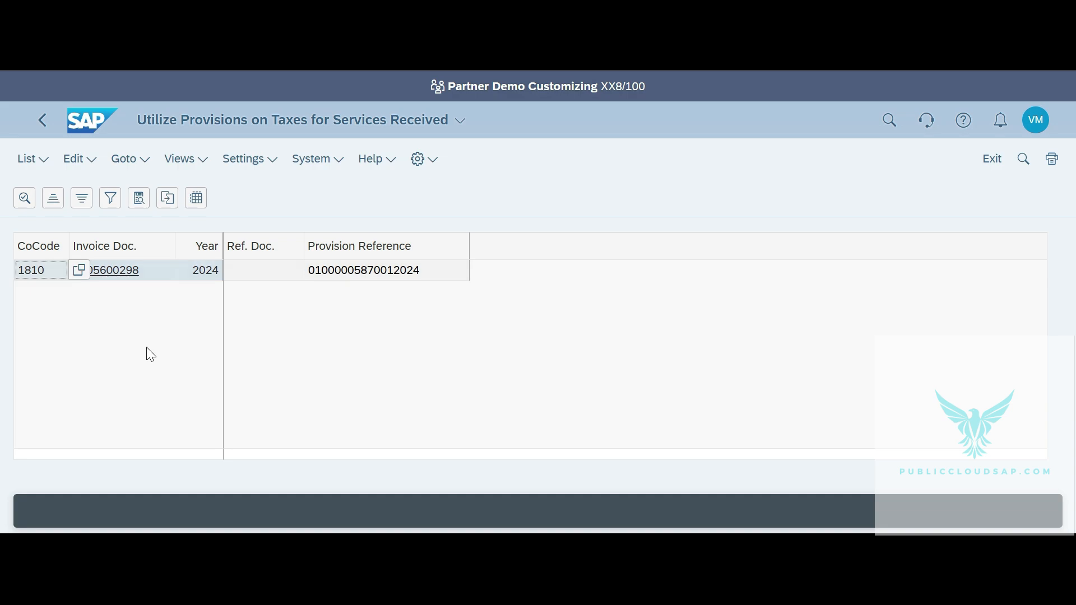
{"action": "left_click", "coordinate": [45, 129]}
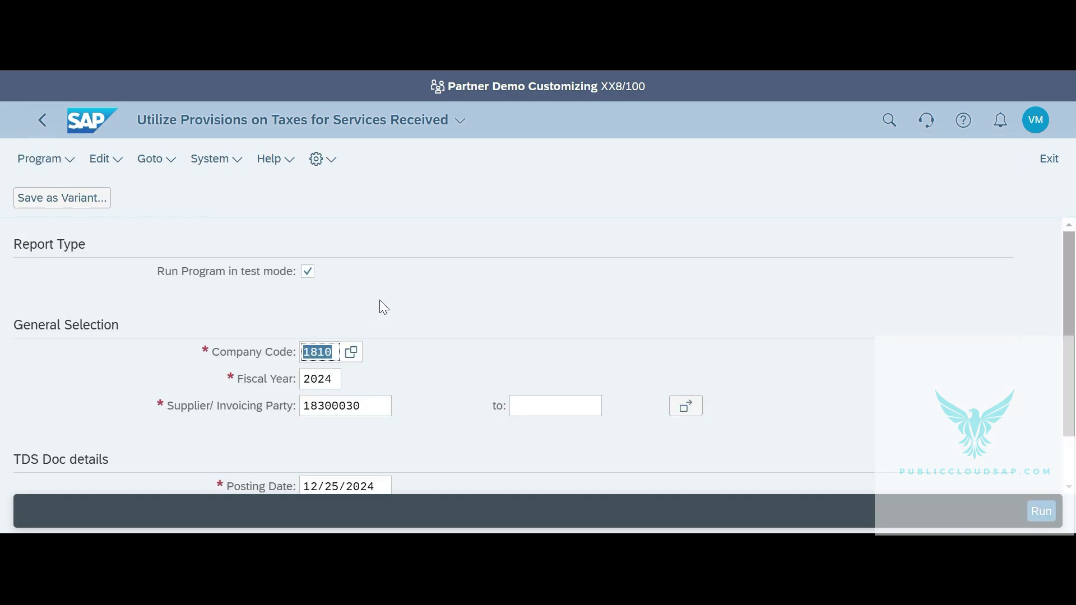
Step: Turn off test mode, run the provision utilization and open the reference document posted for the invoice
{"action": "left_click", "coordinate": [307, 274]}
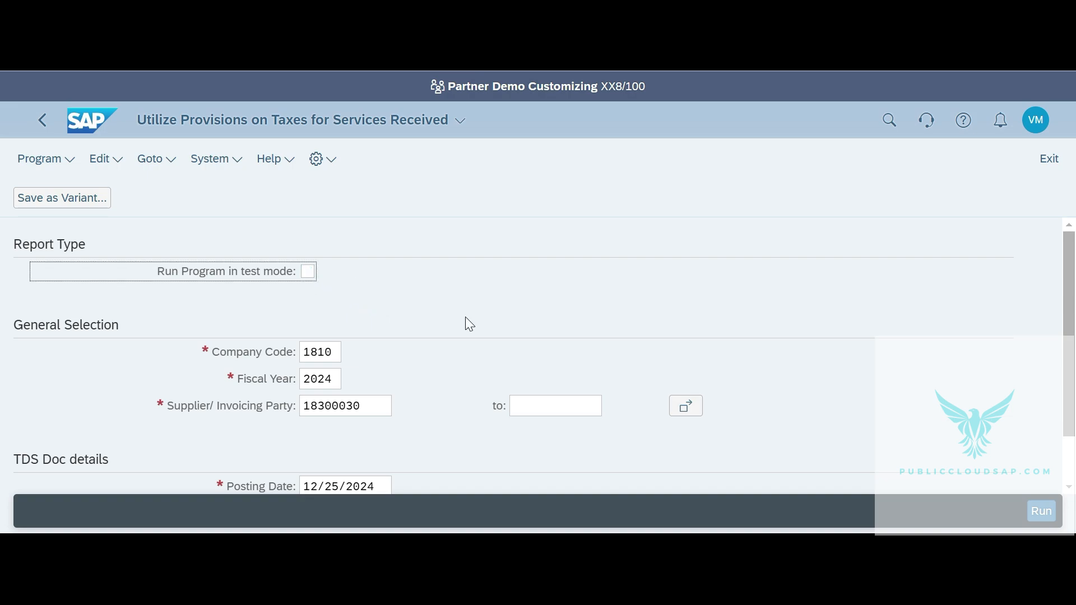
{"action": "left_click", "coordinate": [1040, 512]}
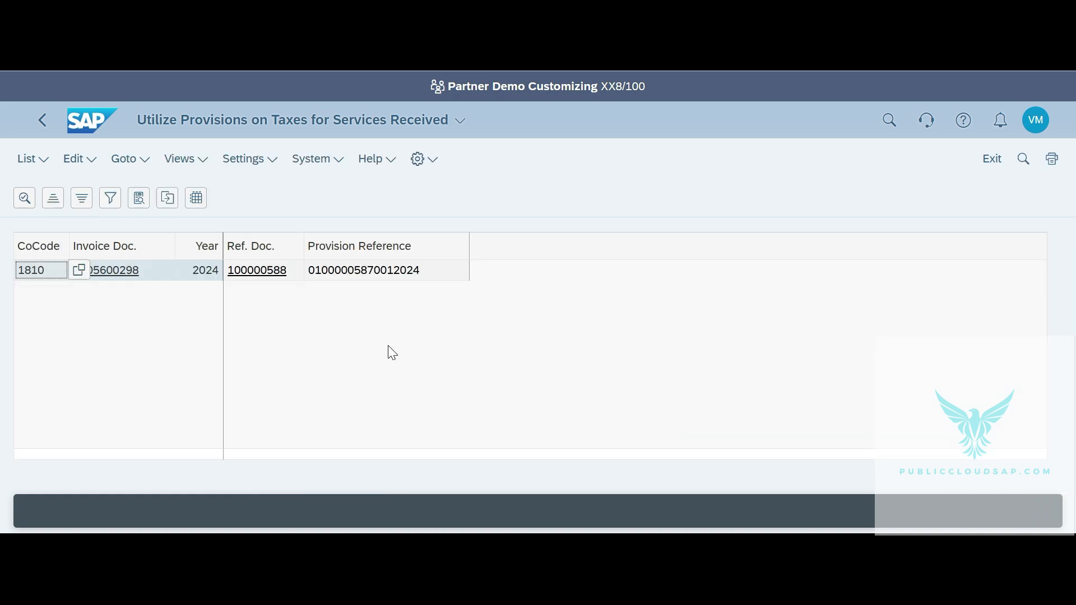
{"action": "left_click", "coordinate": [258, 275]}
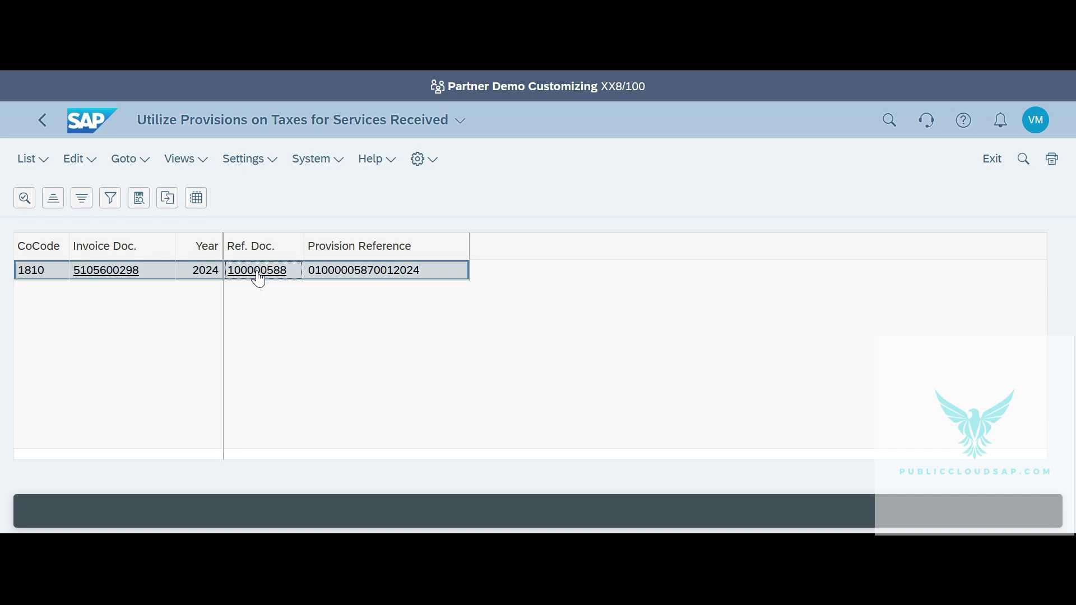
{"action": "scroll", "coordinate": [356, 315], "scroll_direction": "down", "scroll_amount": 2}
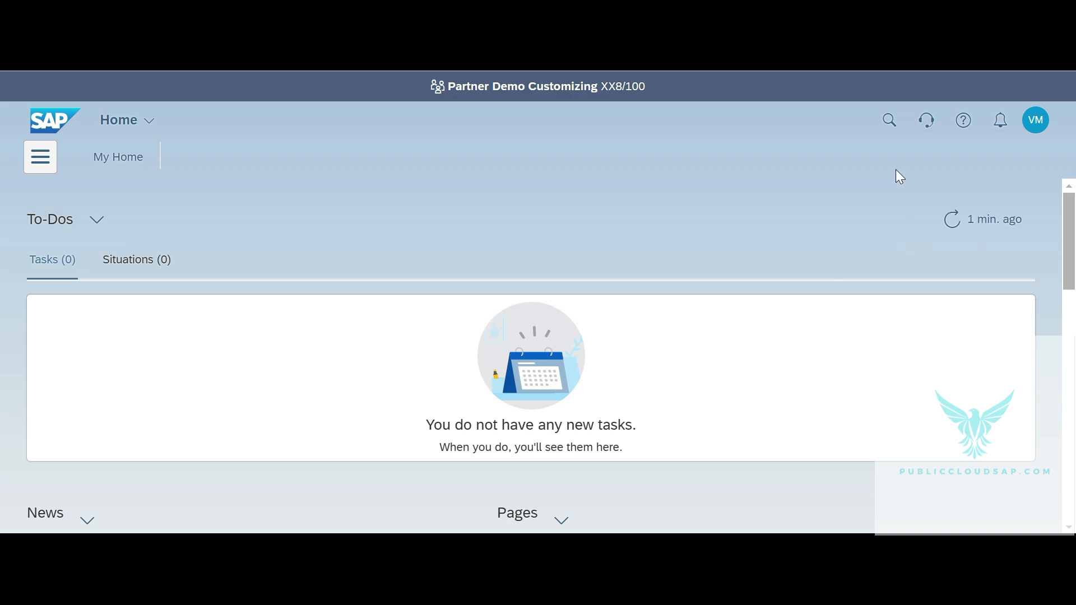
Step: Search the apps for "create remittance" and open Create Remittance Challans - India
{"action": "left_click", "coordinate": [890, 125]}
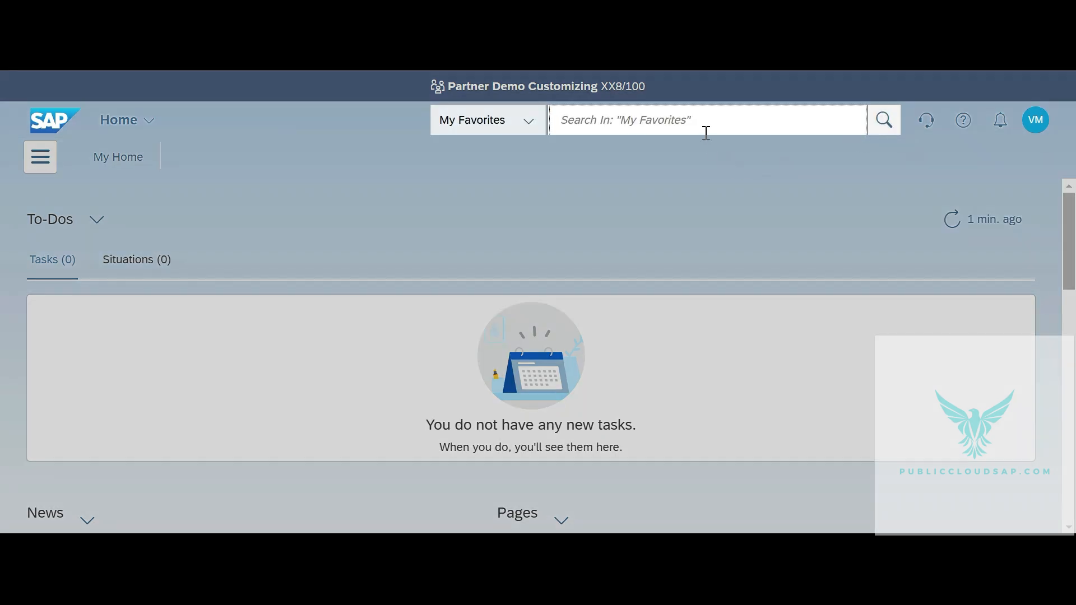
{"action": "type", "text": "creat"}
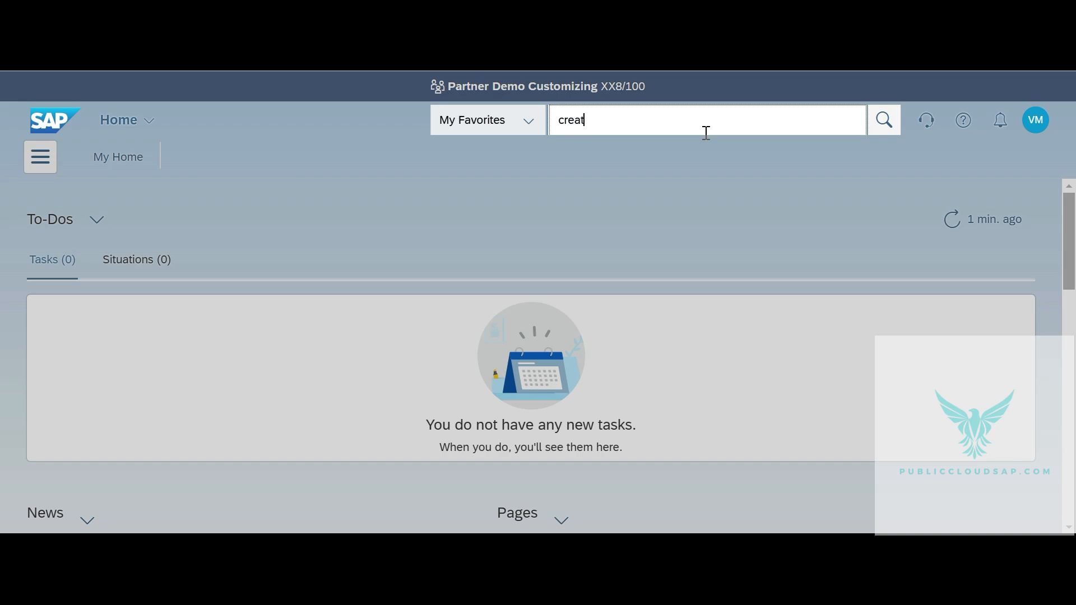
{"action": "type", "text": "e remittance"}
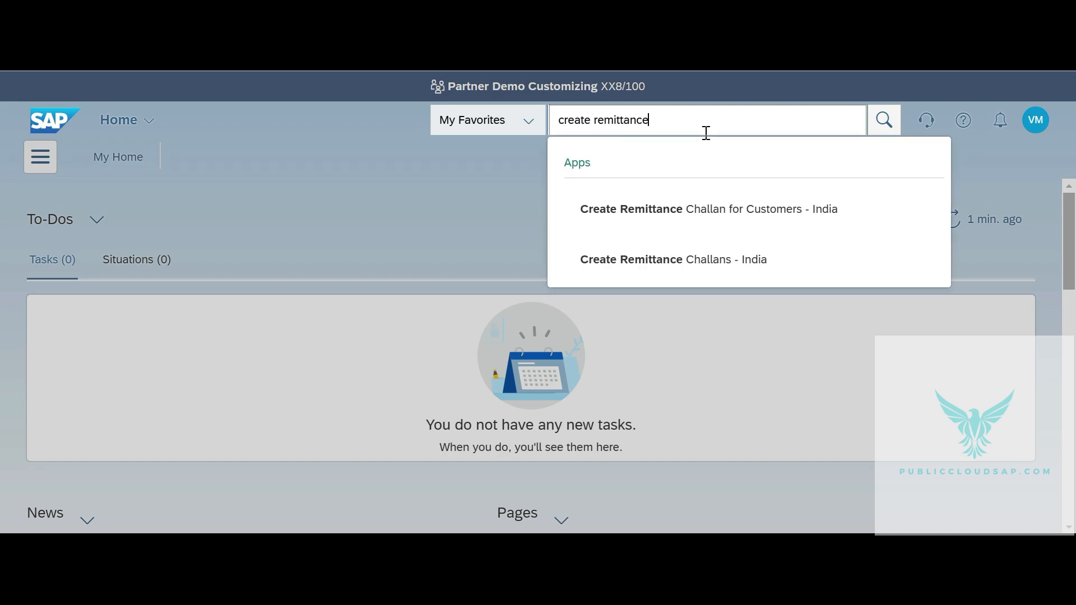
{"action": "left_click", "coordinate": [697, 262]}
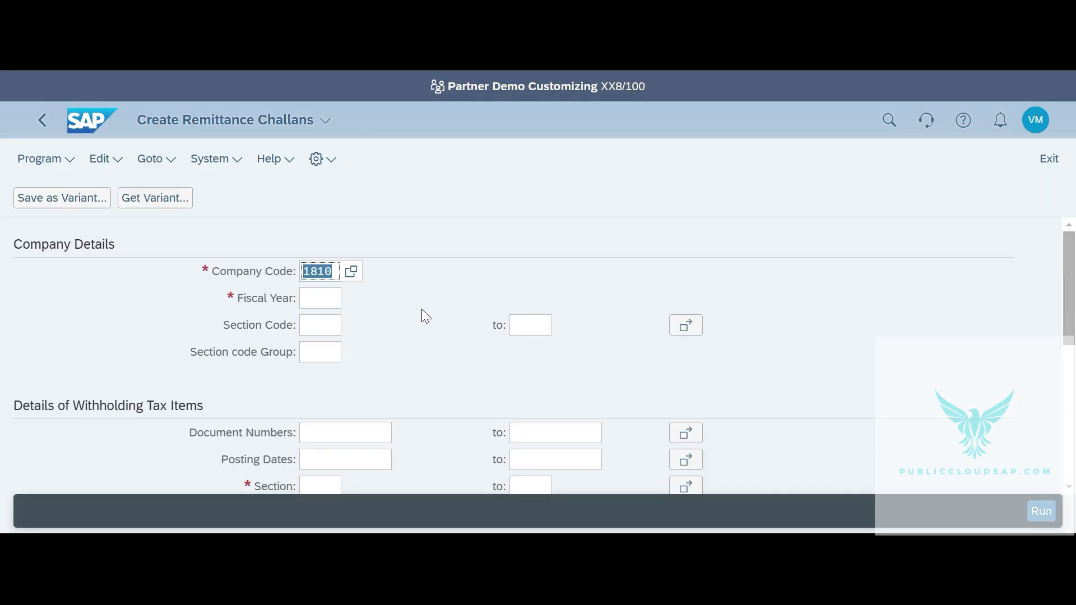
Step: Set the challan's fiscal year to 2024 and its section code to 1810
{"action": "left_click", "coordinate": [328, 306]}
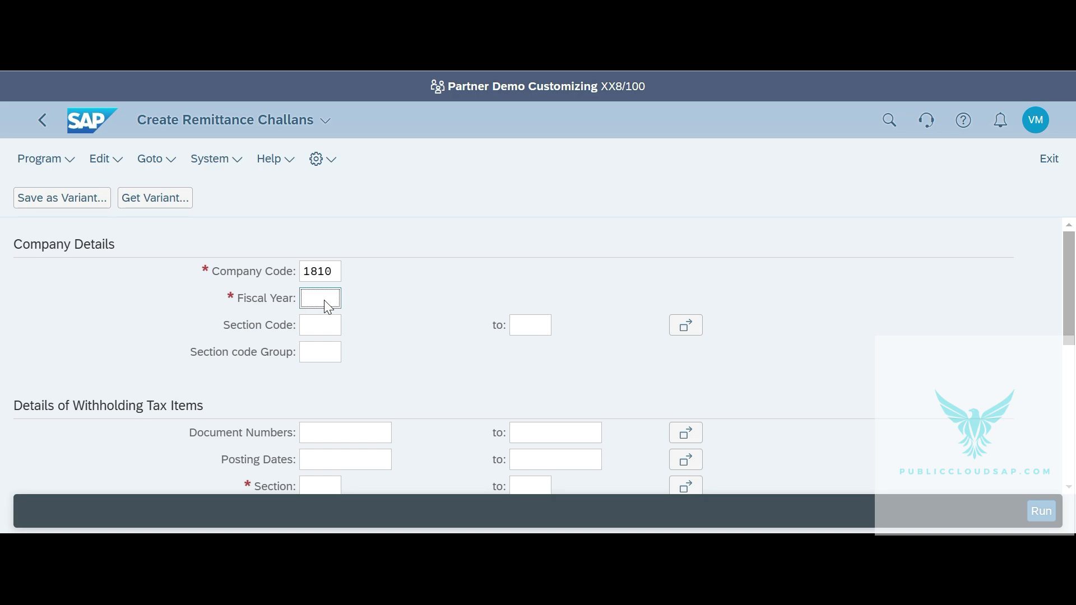
{"action": "type", "text": "2024"}
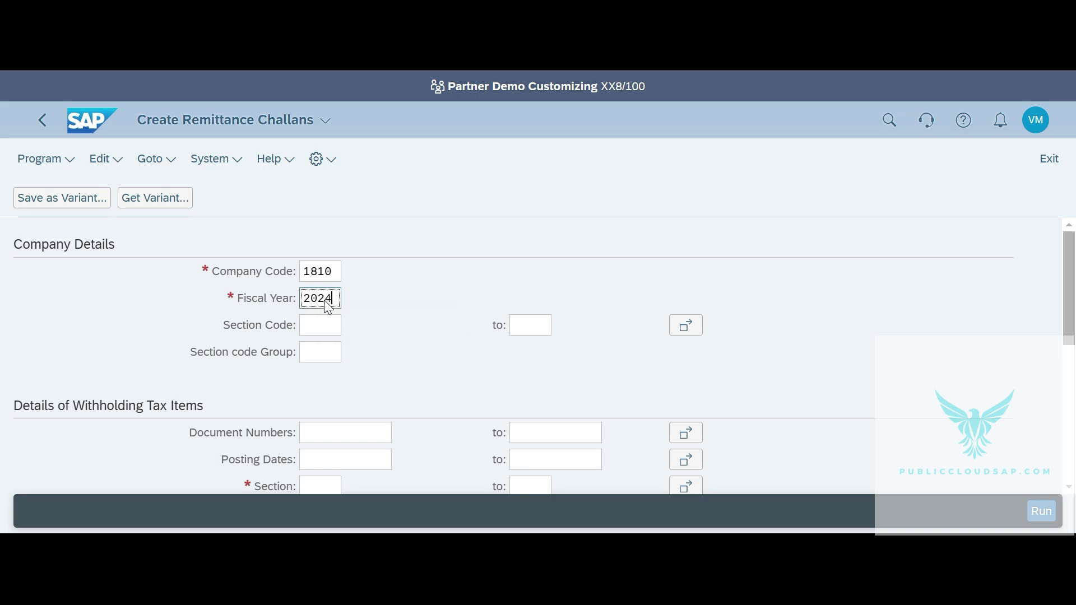
{"action": "key", "text": "Tab"}
{"action": "type", "text": "1810"}
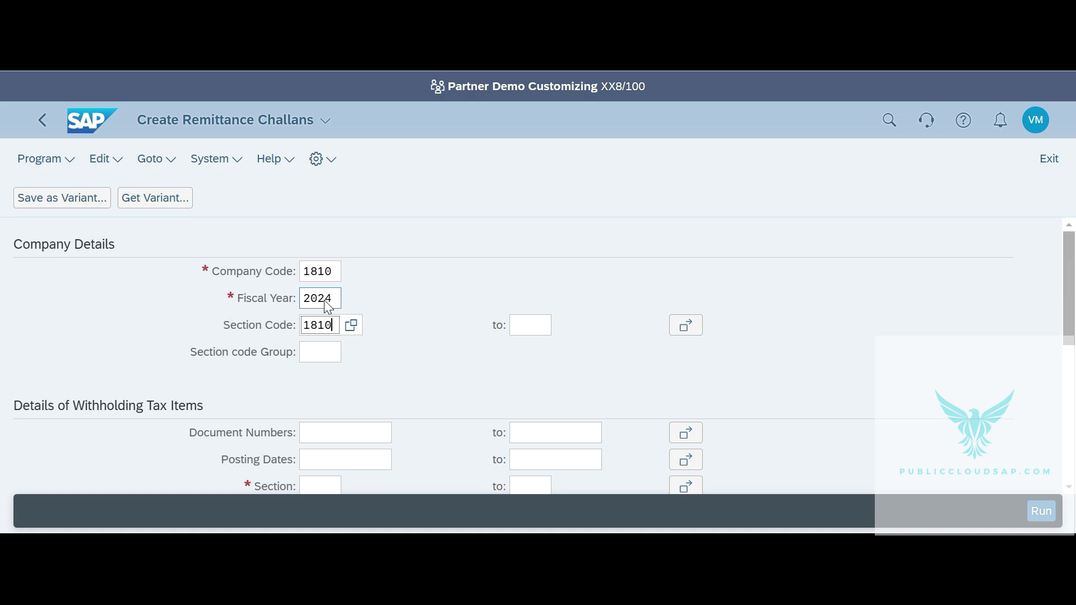
{"action": "key", "text": "Tab"}
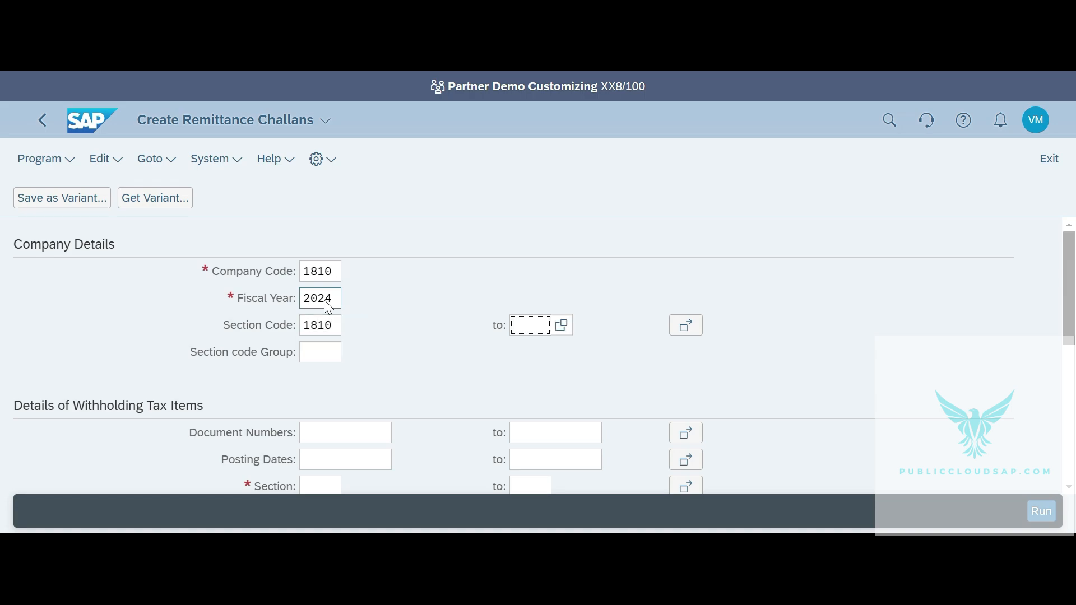
Step: Limit the withholding tax items to posting dates from 12/01/2024 to 12/31/2024
{"action": "scroll", "coordinate": [366, 364], "scroll_direction": "down", "scroll_amount": 3}
{"action": "left_click", "coordinate": [366, 362]}
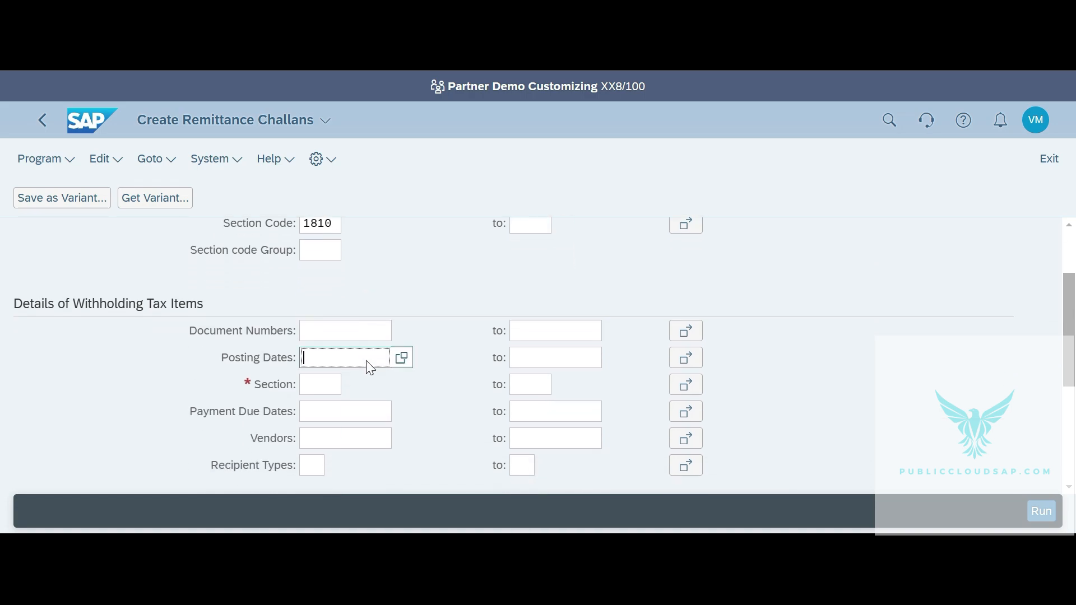
{"action": "left_click", "coordinate": [402, 360]}
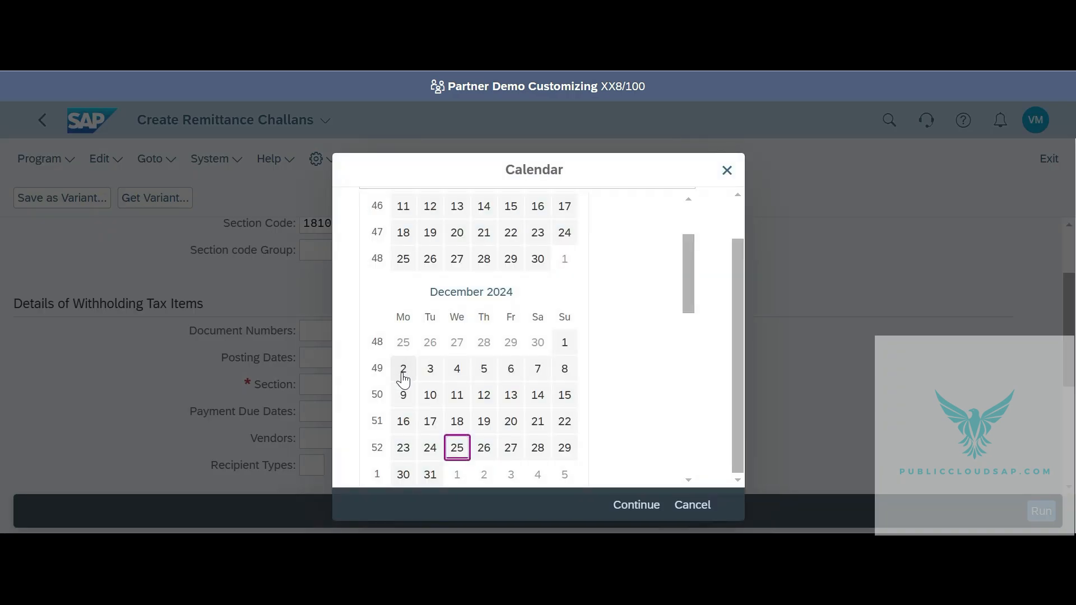
{"action": "double_click", "coordinate": [564, 345]}
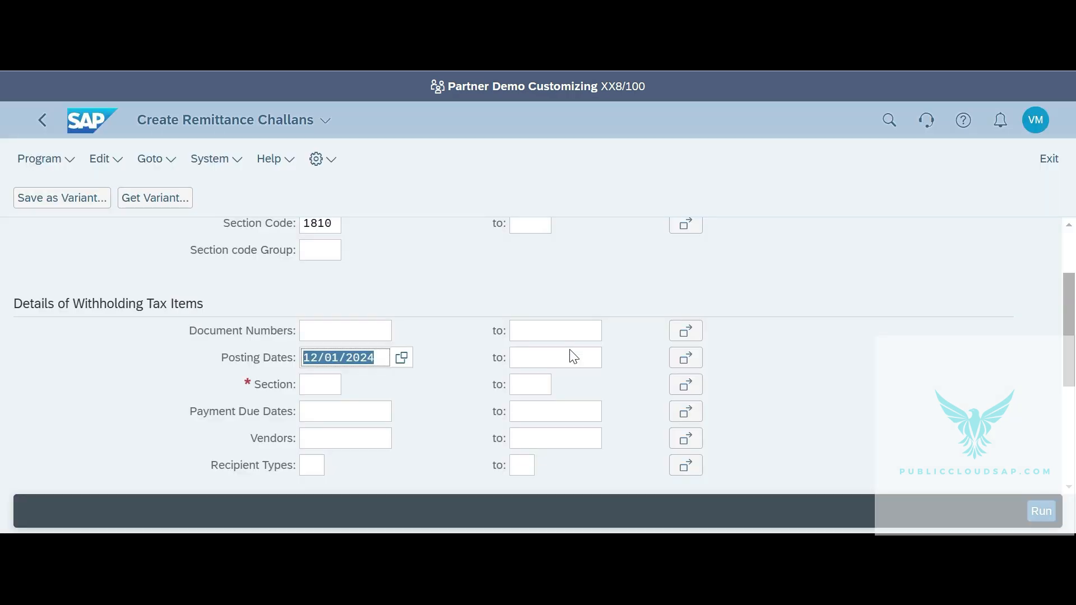
{"action": "left_click", "coordinate": [571, 358]}
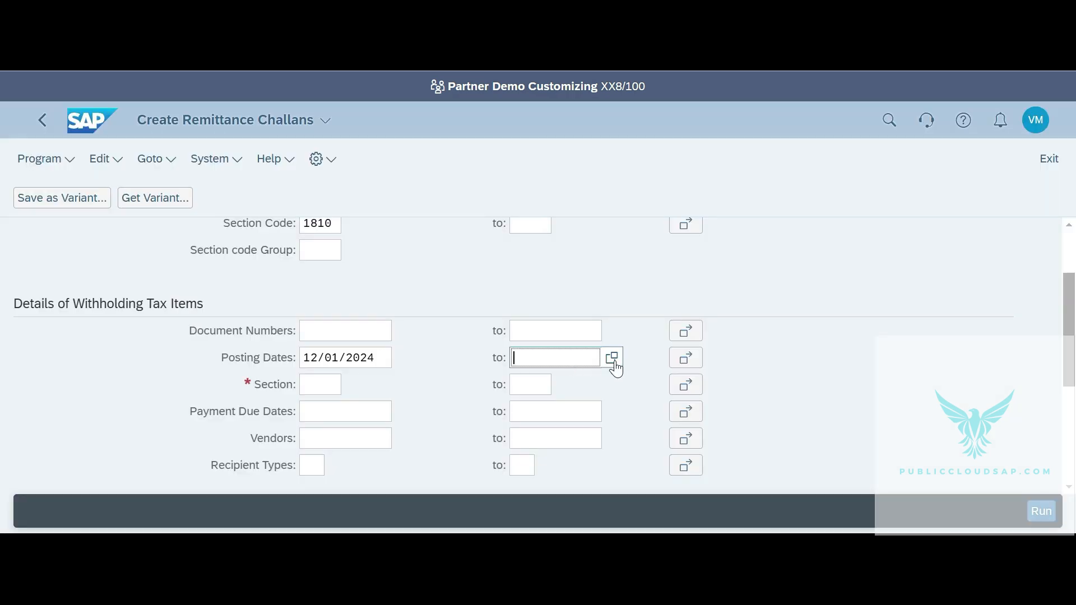
{"action": "left_click", "coordinate": [612, 360]}
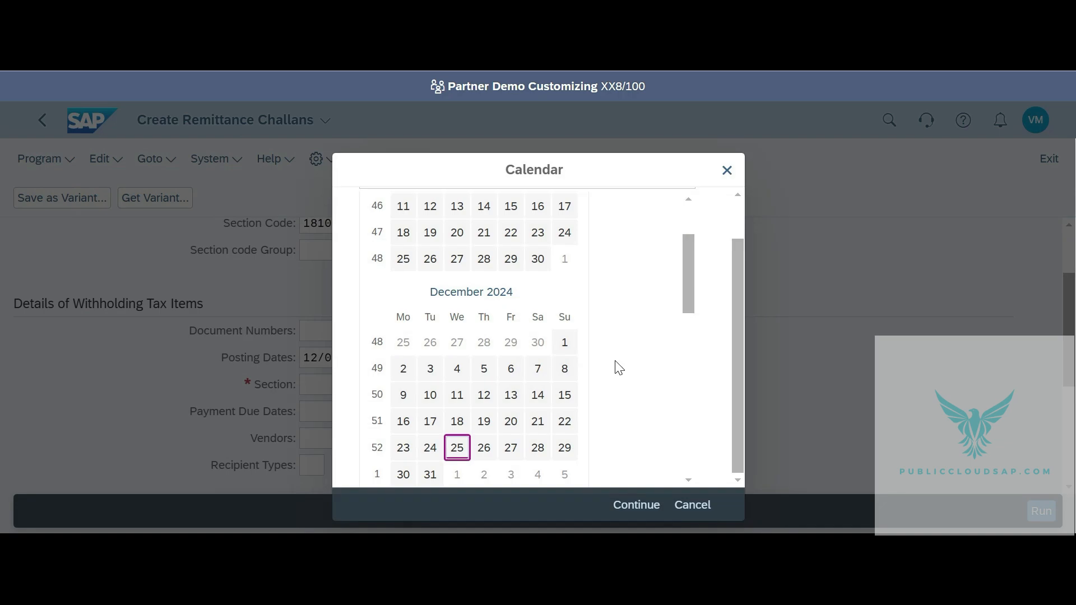
{"action": "double_click", "coordinate": [431, 476]}
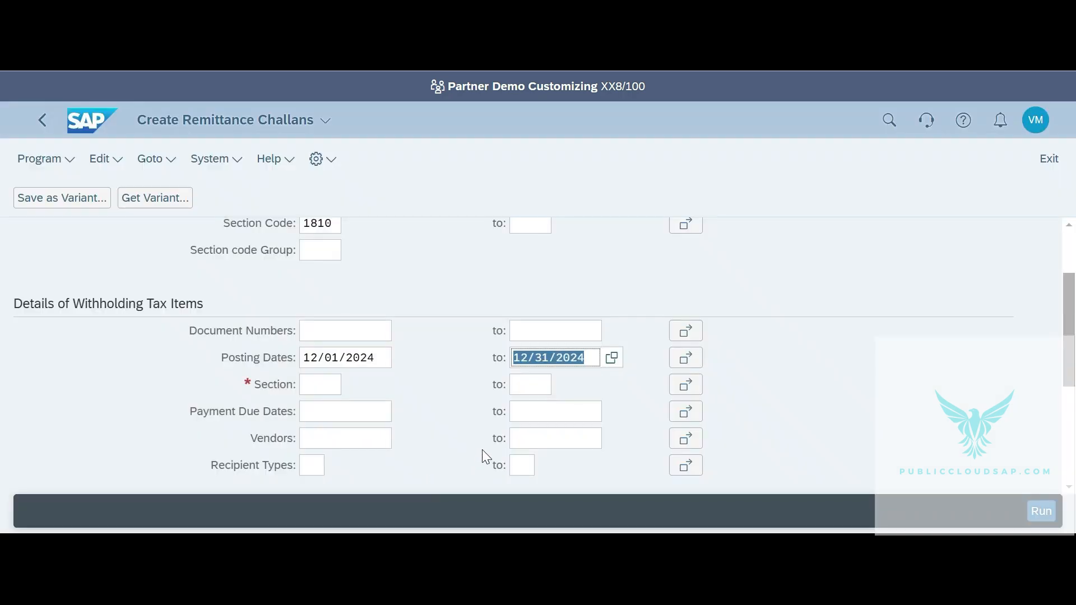
Step: Set the section of the withholding tax items to 19IA, picking the matching entry for India
{"action": "left_click", "coordinate": [330, 395]}
{"action": "type", "text": "19IA"}
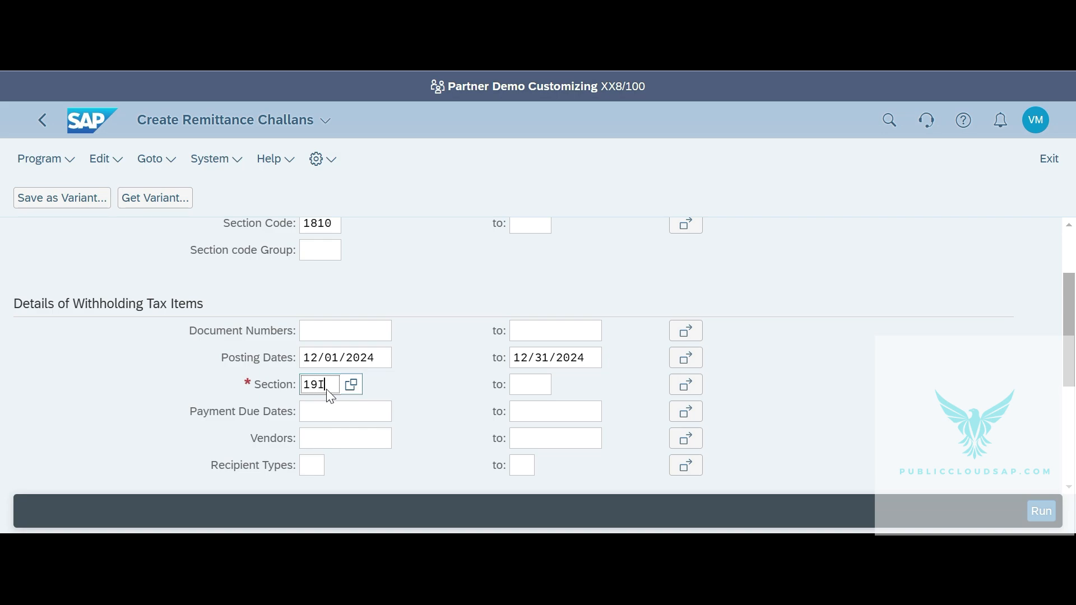
{"action": "left_click", "coordinate": [350, 384]}
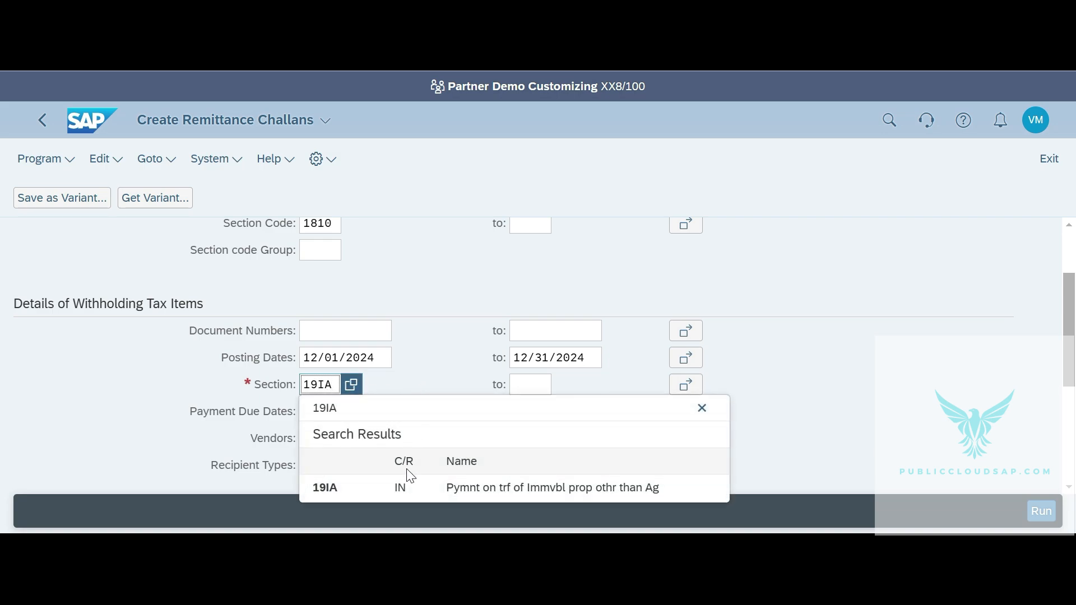
{"action": "left_click", "coordinate": [405, 490]}
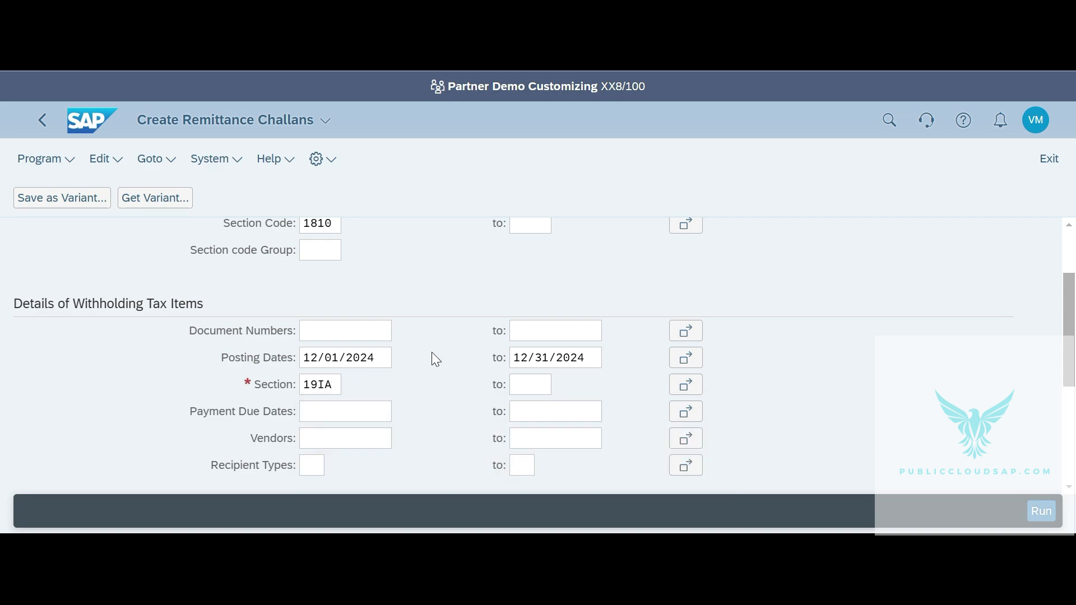
Step: Limit the withholding tax items to the vendor SUPL30 by entering its supplier number
{"action": "scroll", "coordinate": [431, 352], "scroll_direction": "down", "scroll_amount": 2}
{"action": "left_click", "coordinate": [357, 368]}
{"action": "type", "text": "18"}
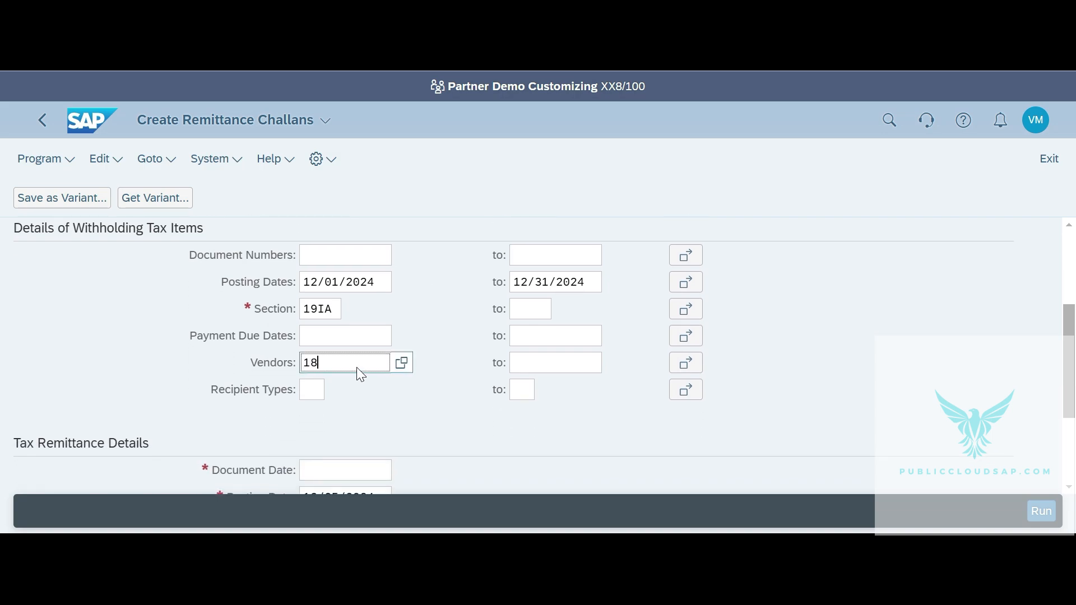
{"action": "type", "text": "300030"}
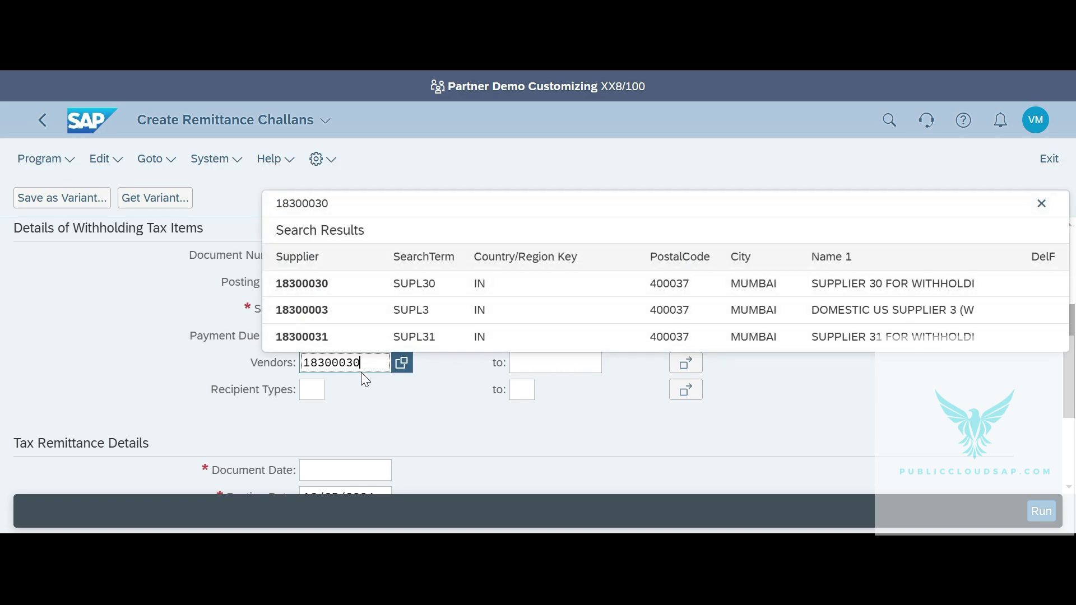
{"action": "left_click", "coordinate": [405, 399]}
Step: Set the document date in the tax remittance details to 12/25/2024
{"action": "scroll", "coordinate": [459, 423], "scroll_direction": "down", "scroll_amount": 3}
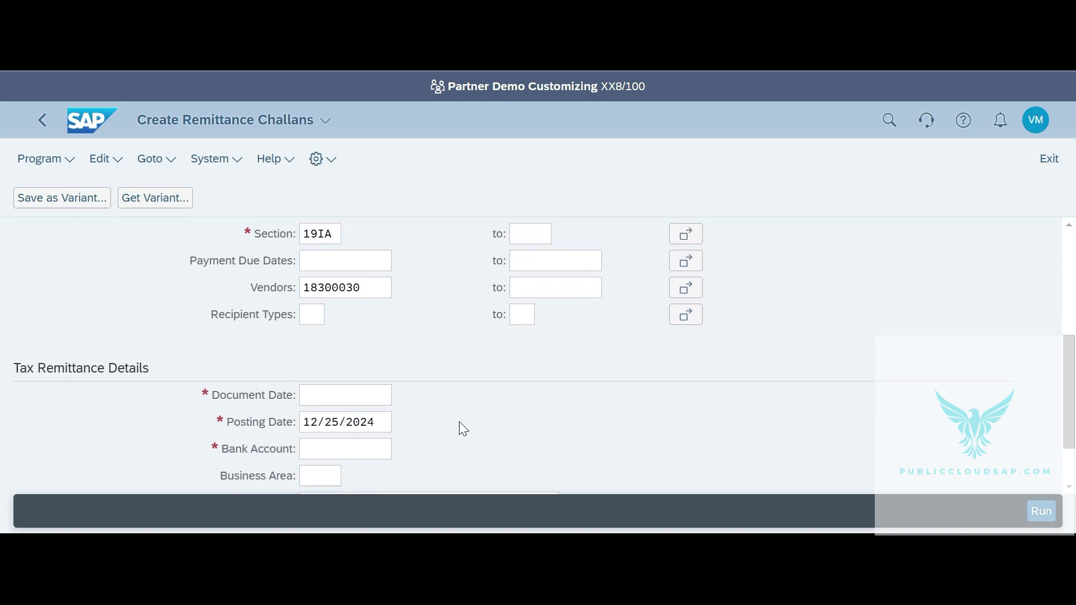
{"action": "left_click", "coordinate": [373, 387]}
{"action": "left_click", "coordinate": [401, 388]}
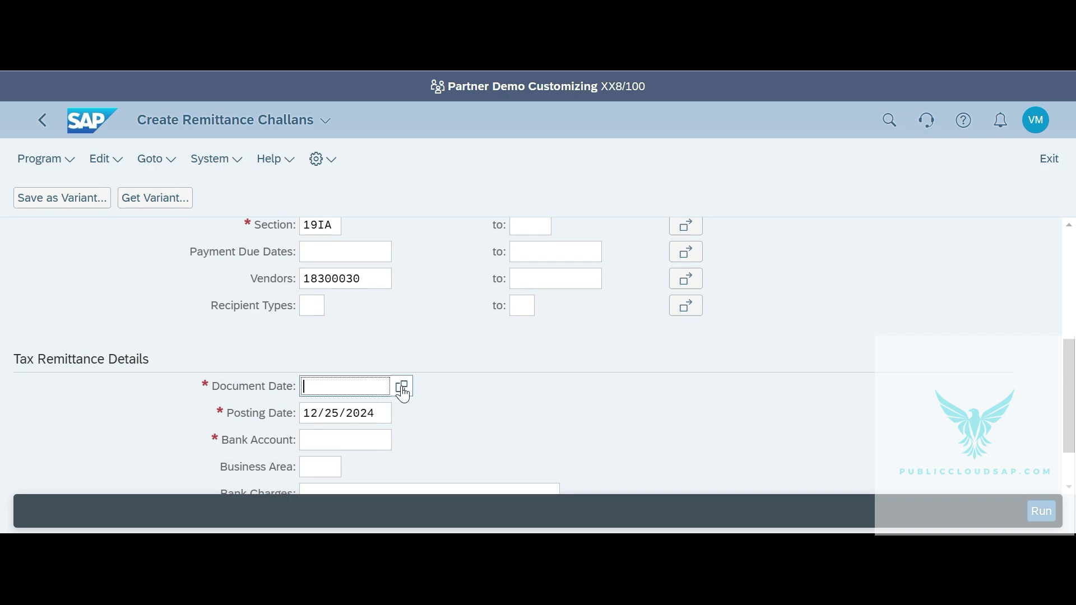
{"action": "left_click", "coordinate": [457, 448]}
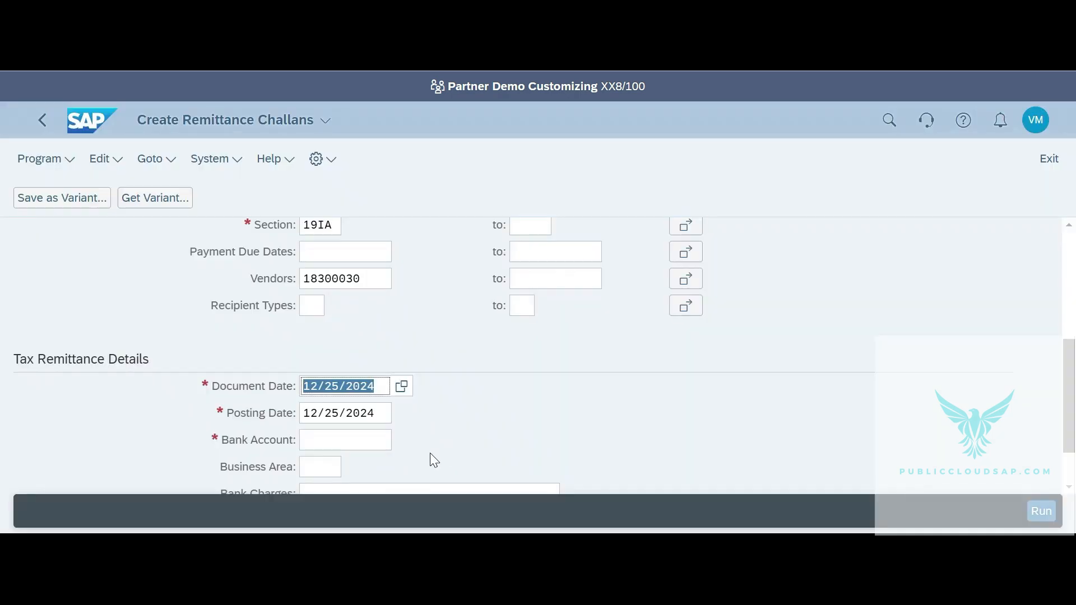
Step: Search the G/L accounts for "Bank*" and choose Bank Transfer (Domestic/SEPA/Foreign) (Cash/S) as the remittance bank account
{"action": "left_click", "coordinate": [352, 444]}
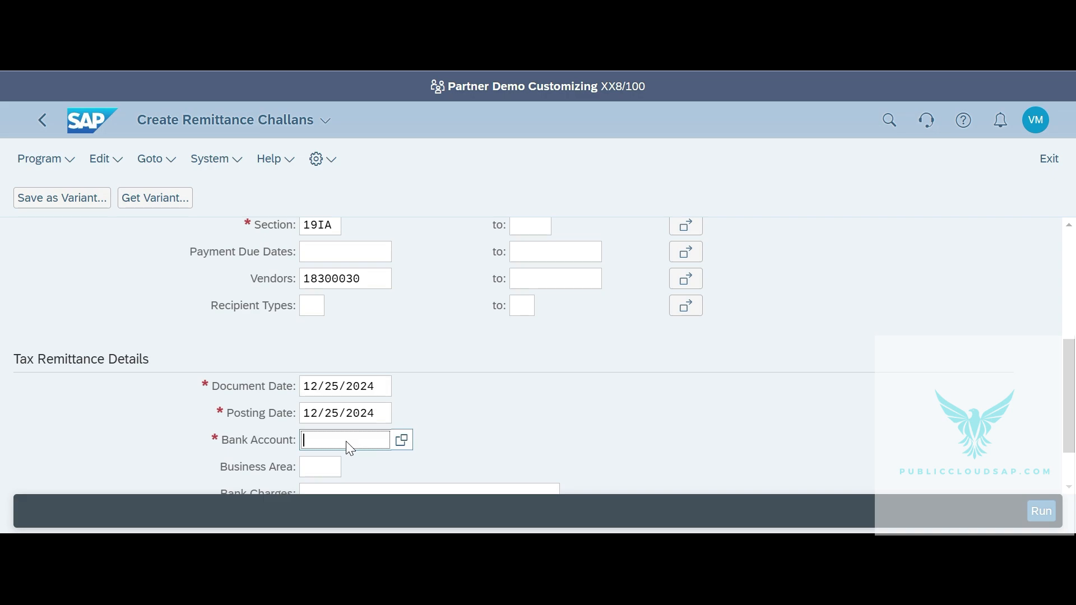
{"action": "left_click", "coordinate": [402, 443]}
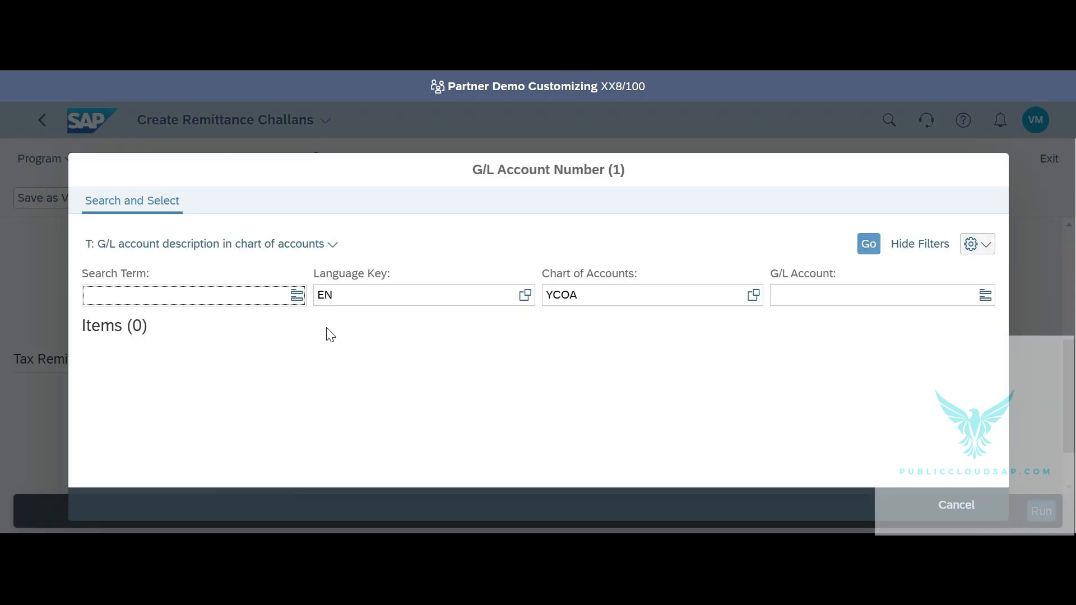
{"action": "left_click", "coordinate": [866, 245]}
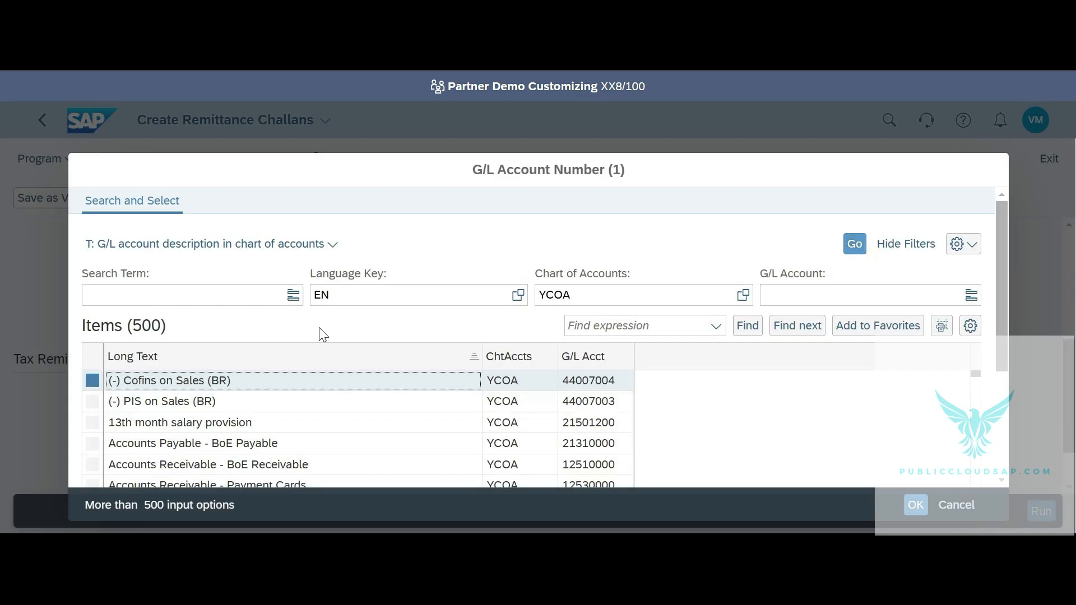
{"action": "left_click", "coordinate": [244, 297]}
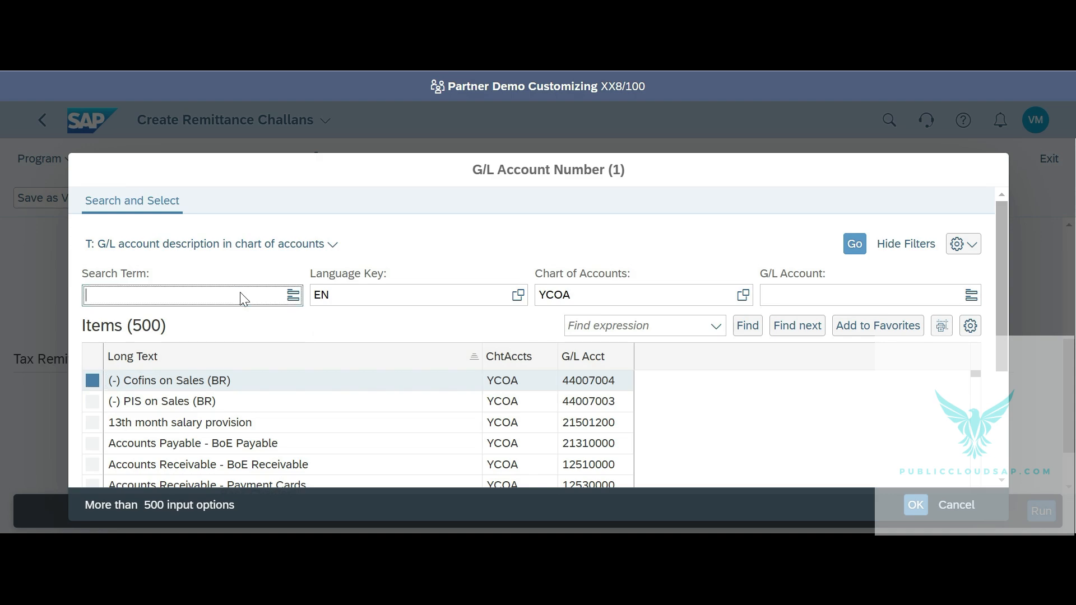
{"action": "type", "text": "Bank*"}
{"action": "key", "text": "Return"}
{"action": "left_click", "coordinate": [233, 425]}
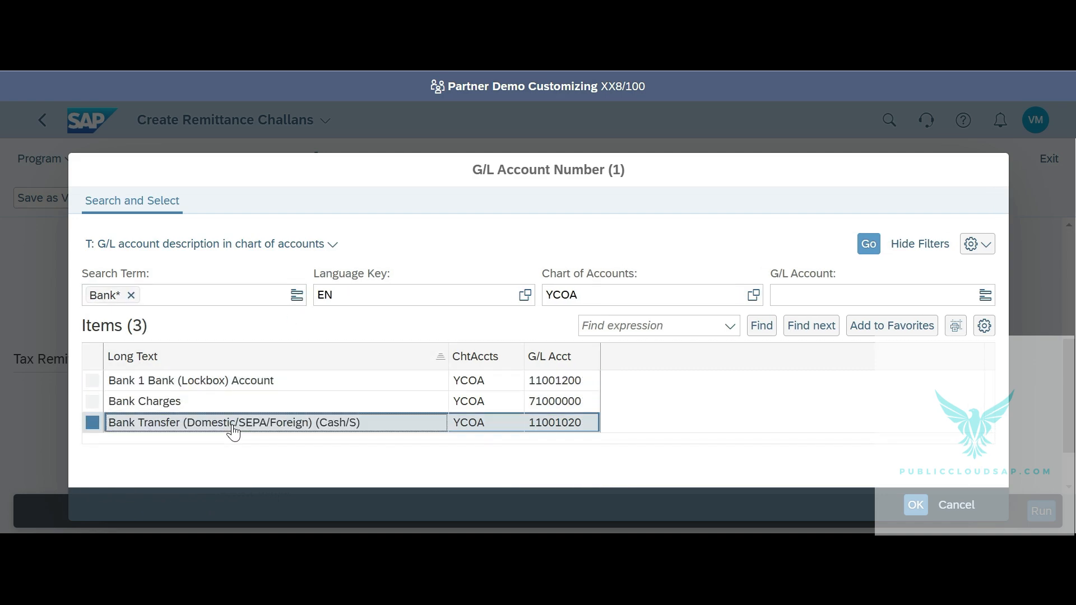
{"action": "left_click", "coordinate": [540, 428]}
{"action": "scroll", "coordinate": [540, 428], "scroll_direction": "down", "scroll_amount": 1}
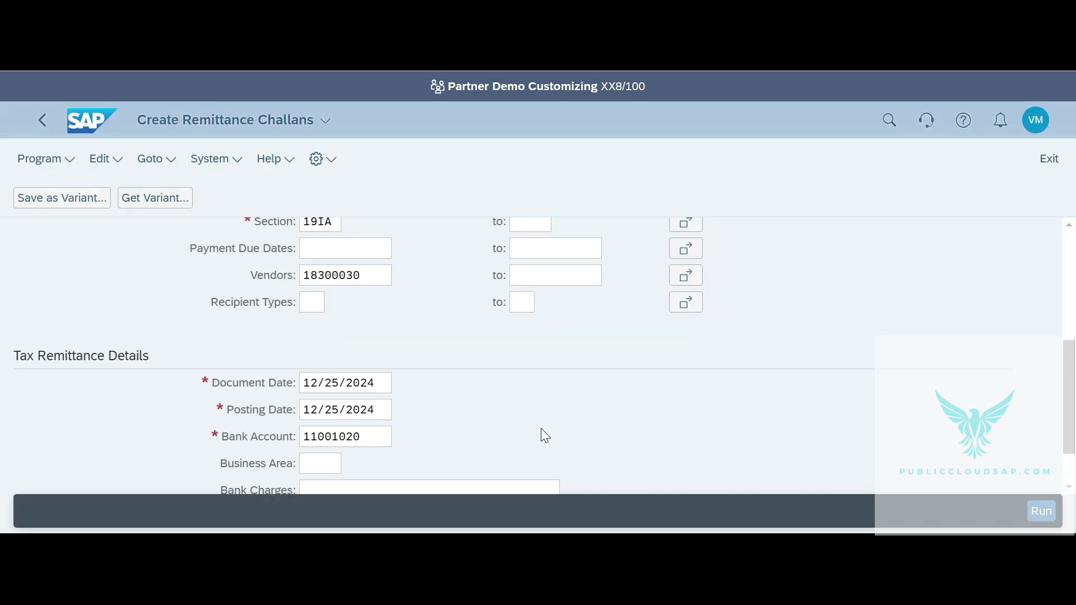
{"action": "left_click", "coordinate": [540, 428]}
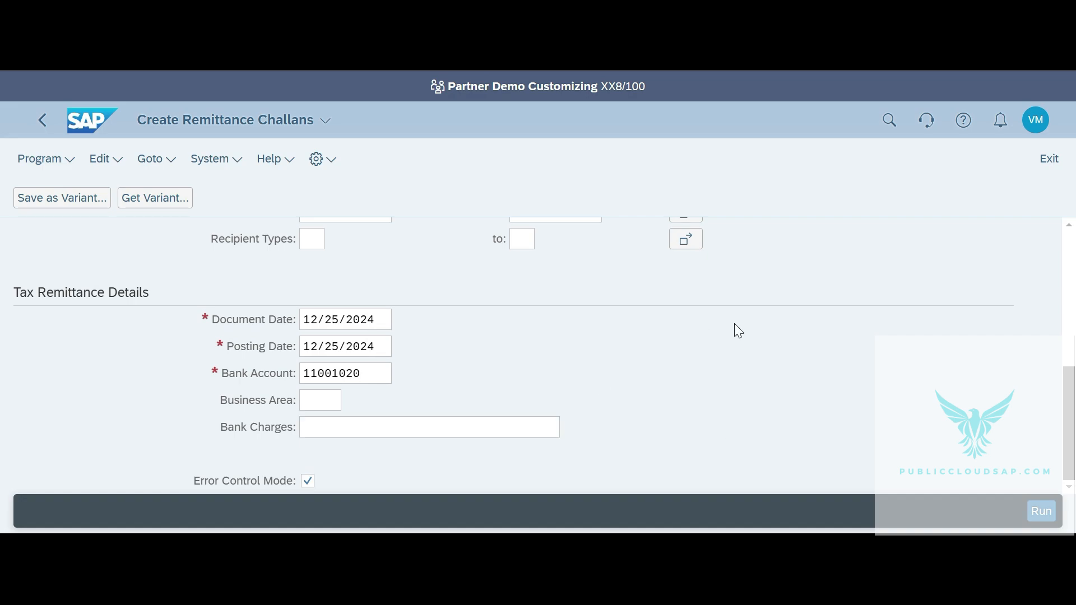
Step: Run the challan creation with the recipient type left blank and accept the warning
{"action": "scroll", "coordinate": [738, 331], "scroll_direction": "up", "scroll_amount": 1}
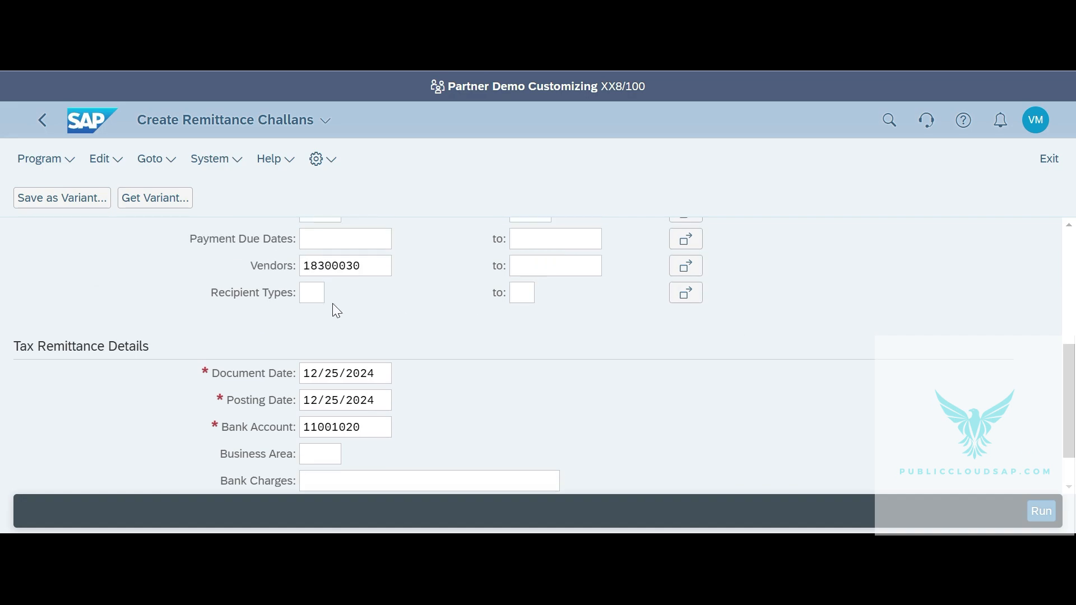
{"action": "left_click", "coordinate": [319, 300]}
{"action": "left_click", "coordinate": [1038, 511]}
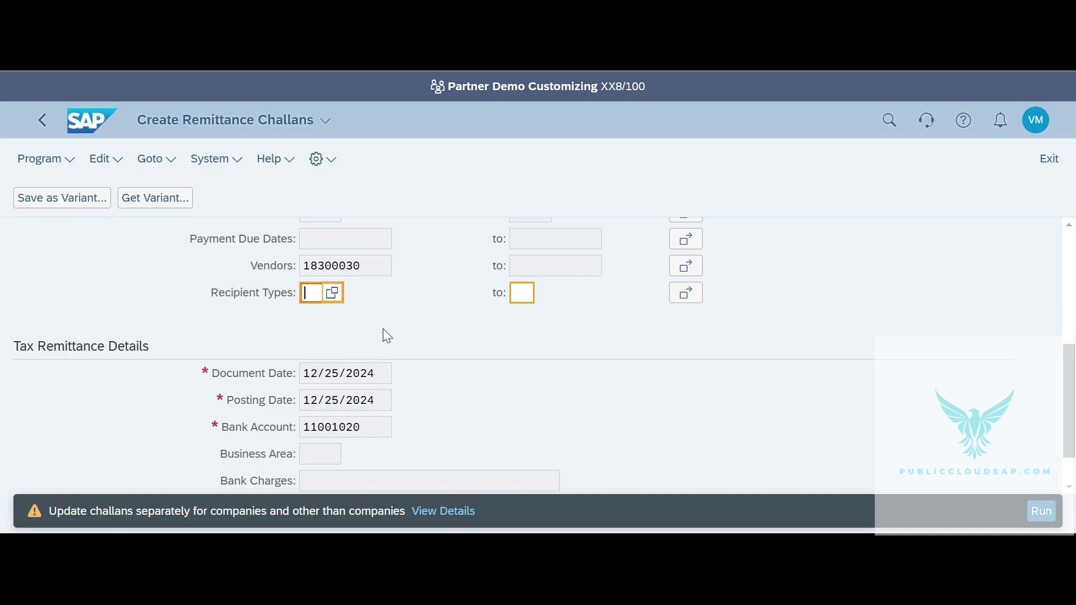
{"action": "key", "text": "Return"}
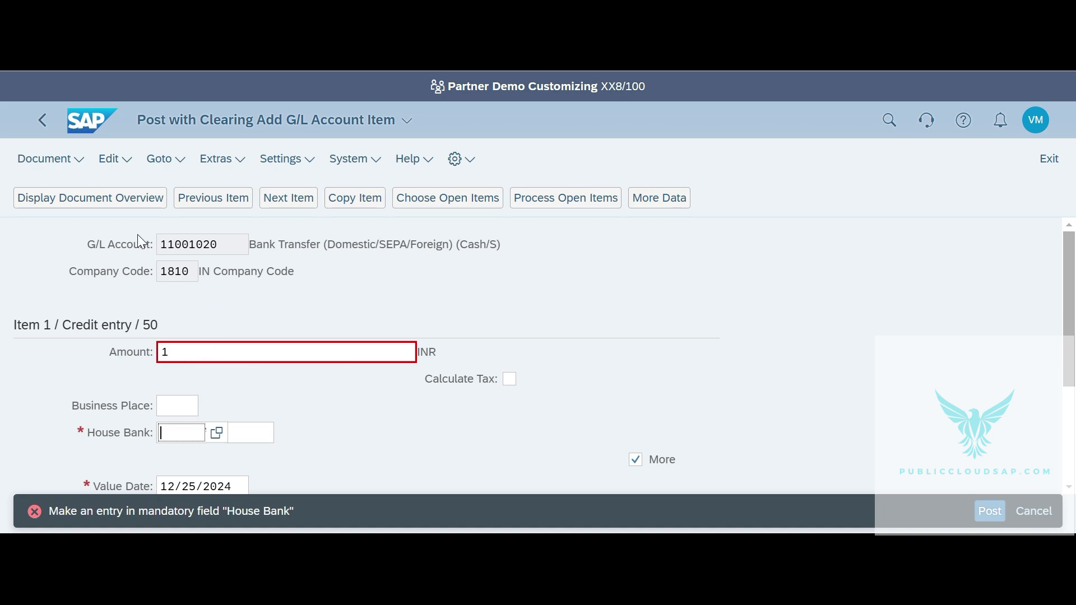
Step: Set the credit item's house bank to INBK1 with account ID INAC1 and proceed to the open items
{"action": "left_click", "coordinate": [106, 206]}
{"action": "left_click", "coordinate": [217, 435]}
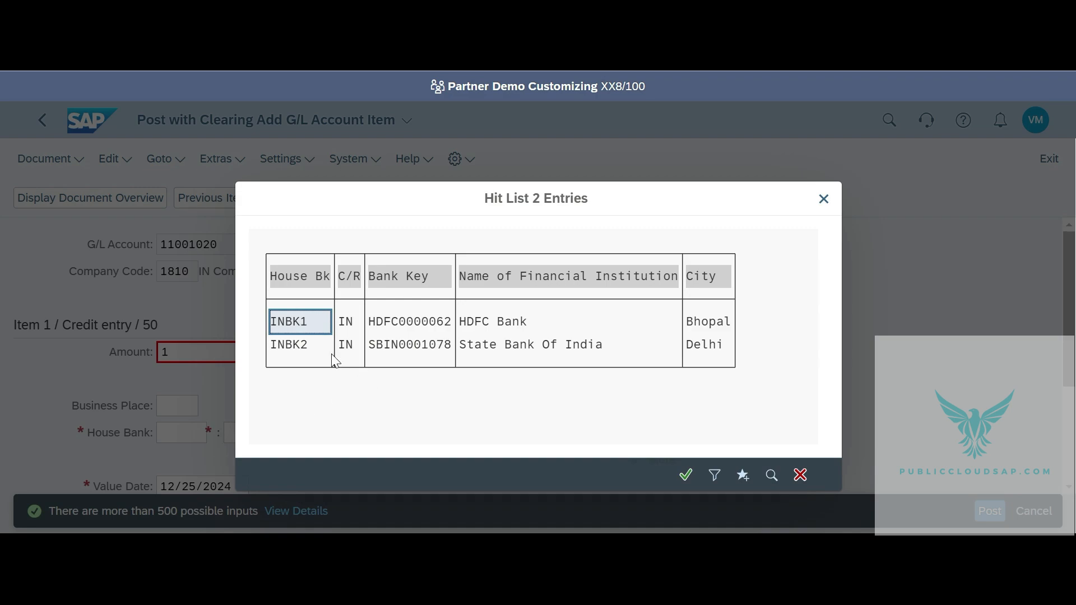
{"action": "double_click", "coordinate": [306, 325]}
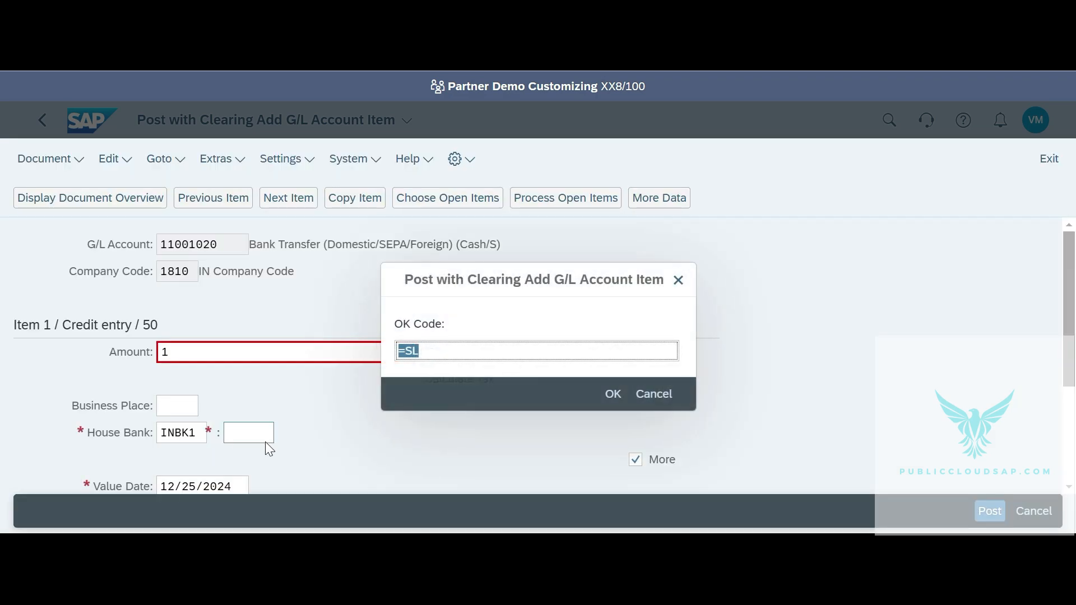
{"action": "left_click", "coordinate": [613, 394]}
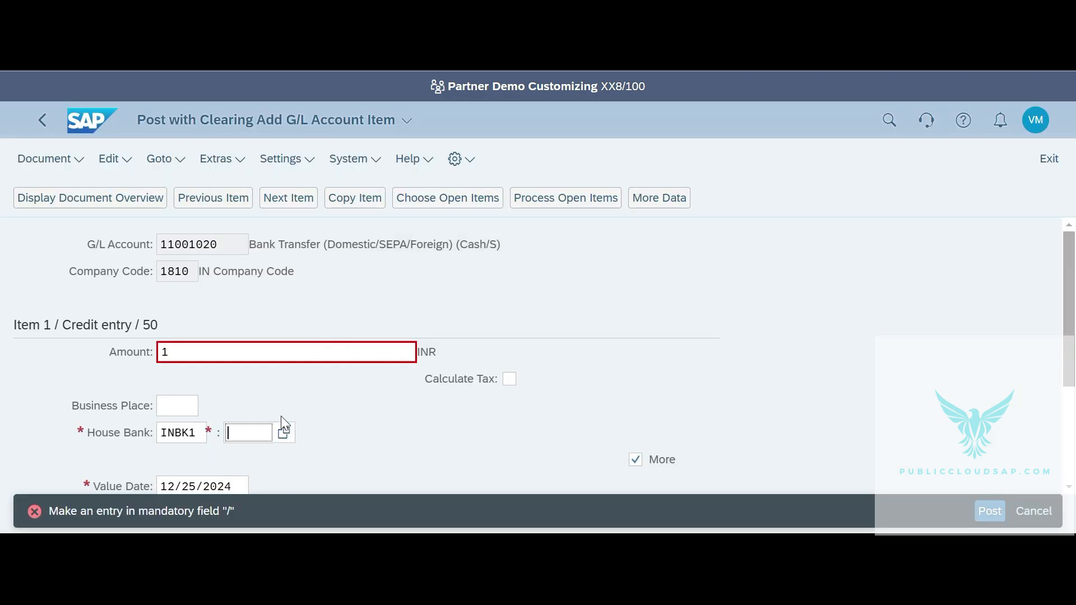
{"action": "left_click", "coordinate": [284, 434]}
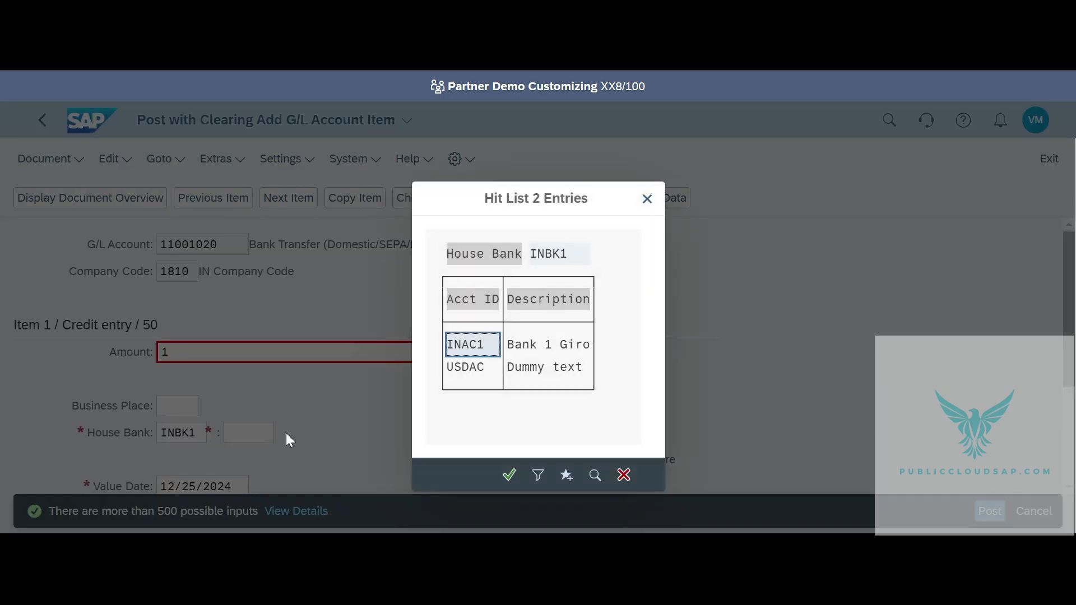
{"action": "double_click", "coordinate": [466, 346]}
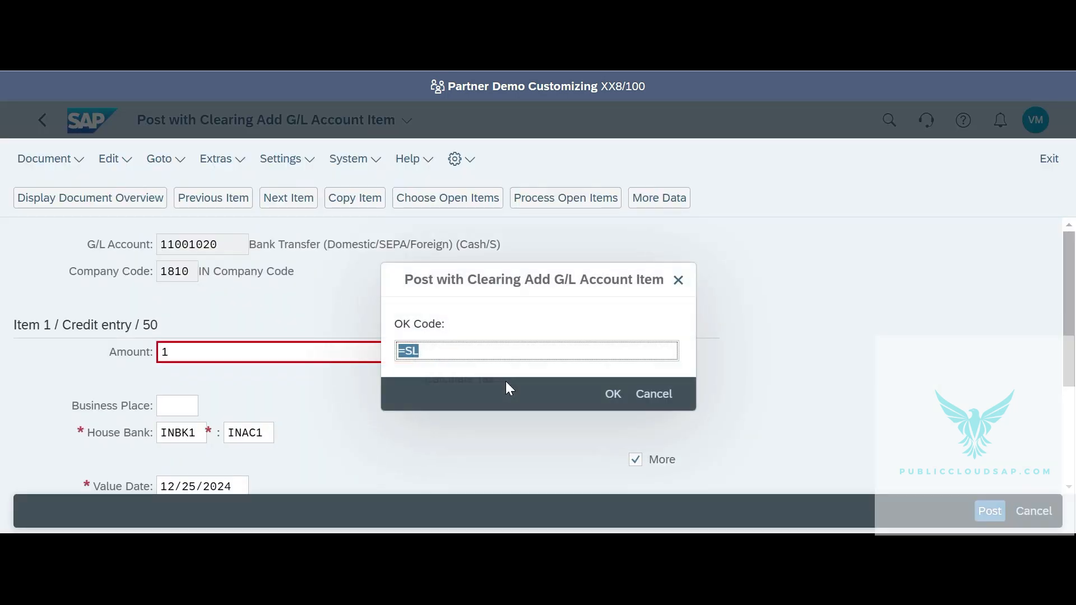
{"action": "left_click", "coordinate": [618, 396]}
{"action": "left_click", "coordinate": [755, 433]}
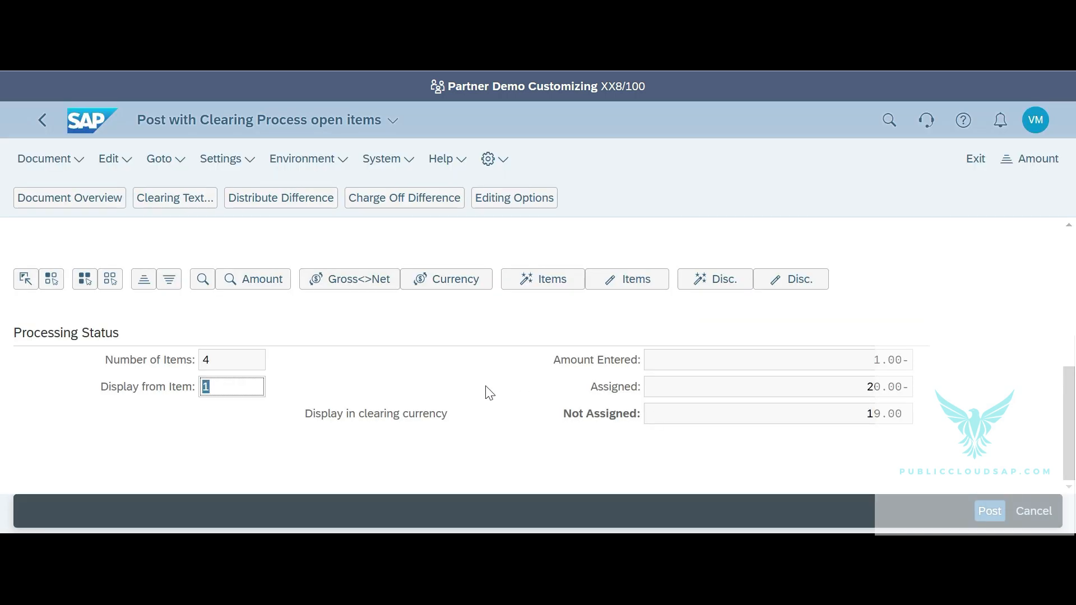
Step: Reopen the bank transfer item from the document overview and enter * as its amount to have it calculated
{"action": "scroll", "coordinate": [379, 380], "scroll_direction": "up", "scroll_amount": 2}
{"action": "scroll", "coordinate": [379, 381], "scroll_direction": "up", "scroll_amount": 4}
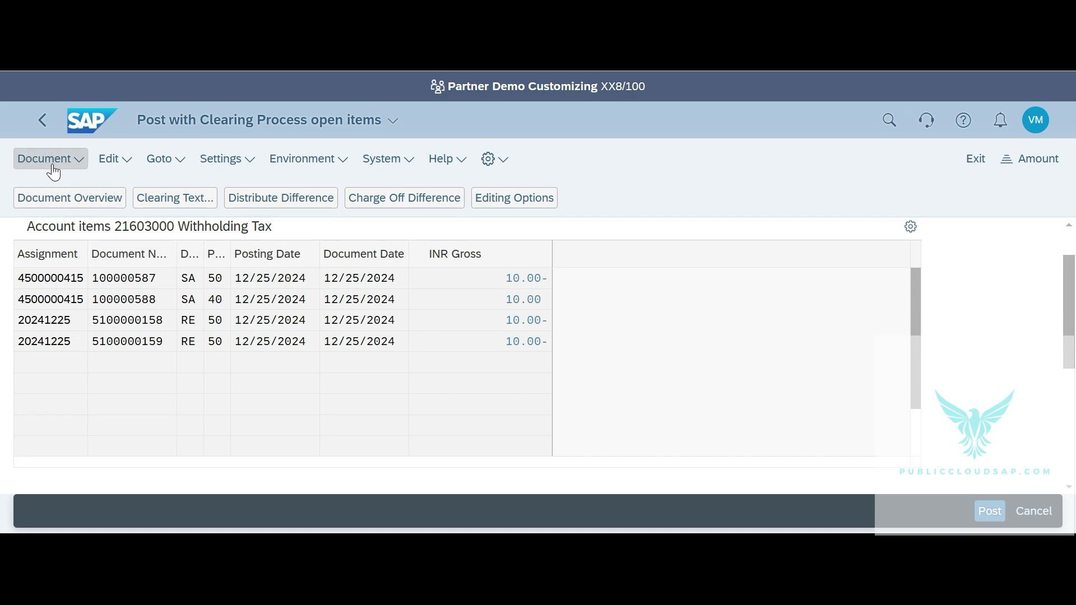
{"action": "left_click", "coordinate": [53, 202]}
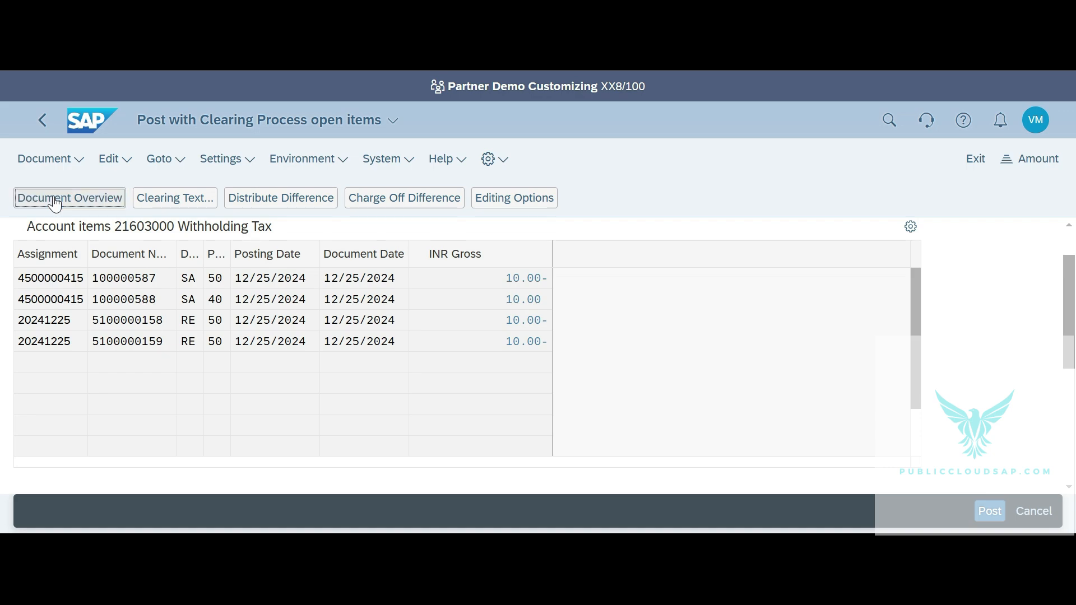
{"action": "scroll", "coordinate": [254, 333], "scroll_direction": "up", "scroll_amount": 3}
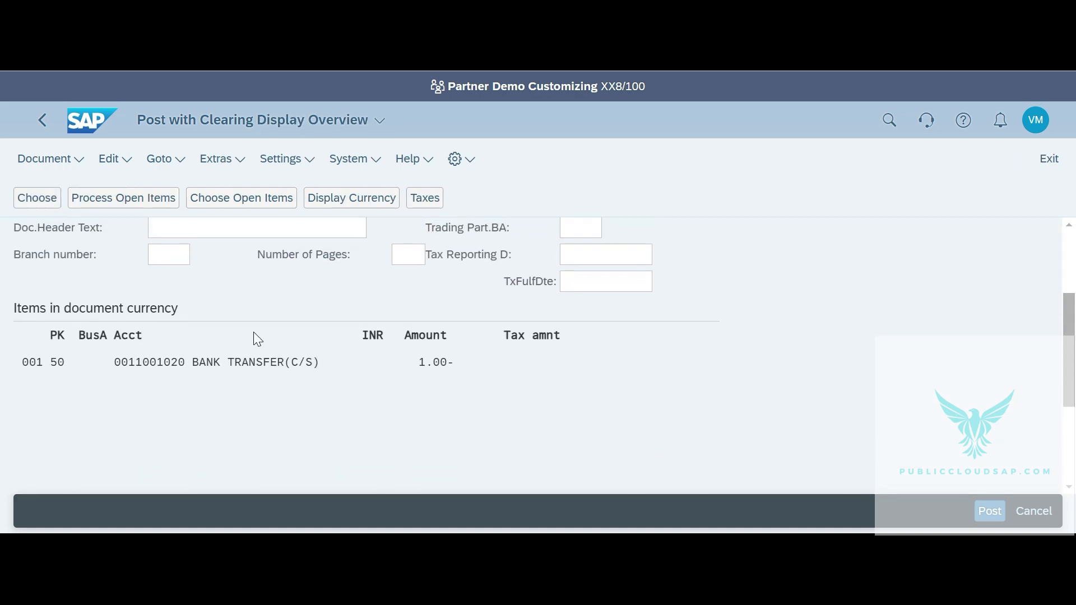
{"action": "double_click", "coordinate": [261, 364]}
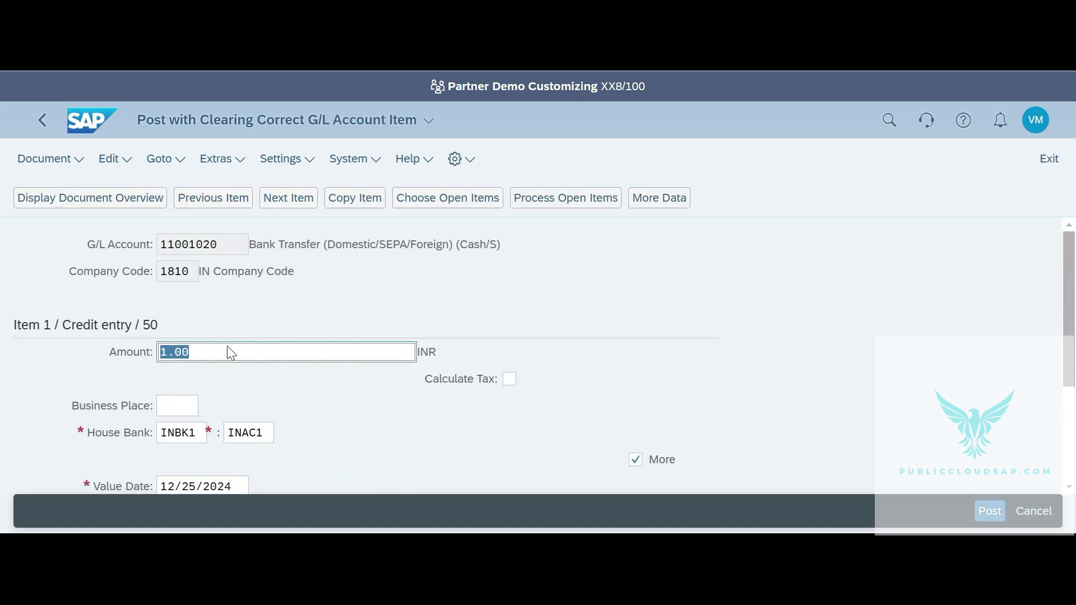
{"action": "type", "text": "*"}
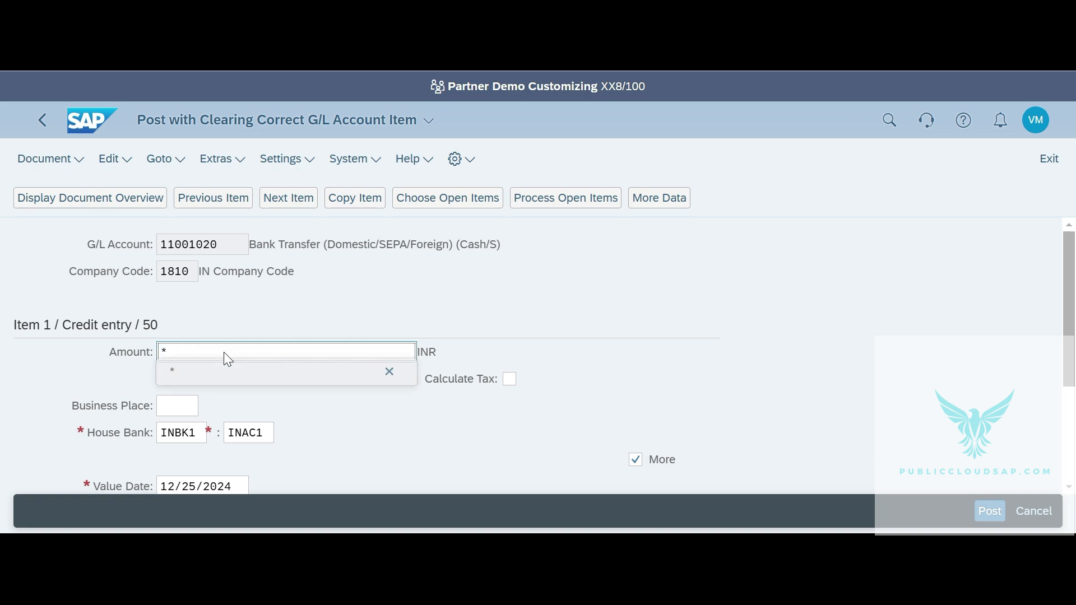
{"action": "key", "text": "Return"}
{"action": "left_click", "coordinate": [752, 434]}
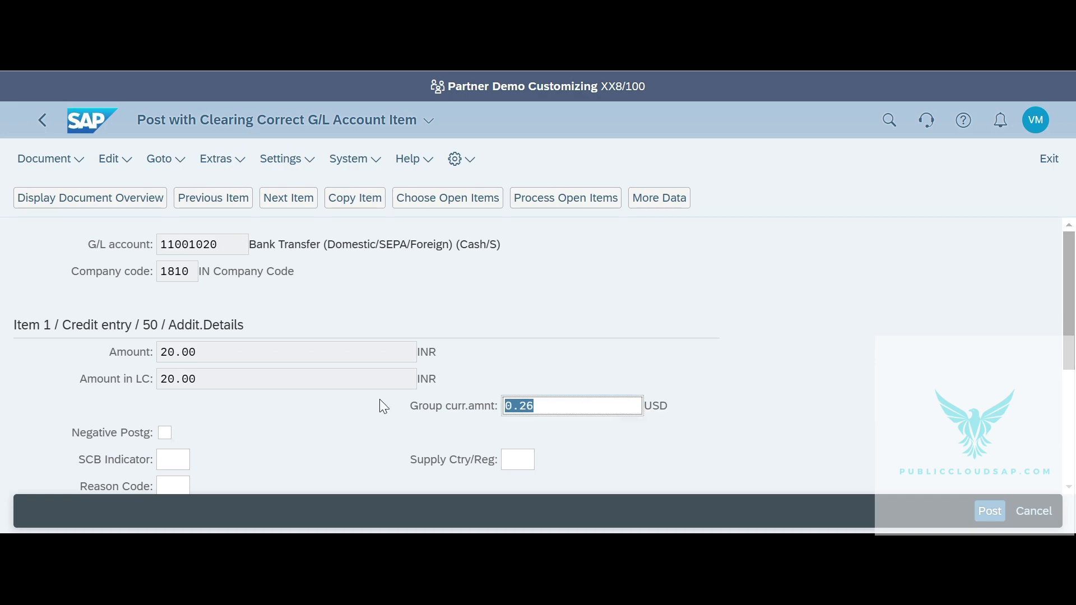
Step: Check the bank item's additional details and post the clearing document for the challan
{"action": "scroll", "coordinate": [312, 429], "scroll_direction": "down", "scroll_amount": 2}
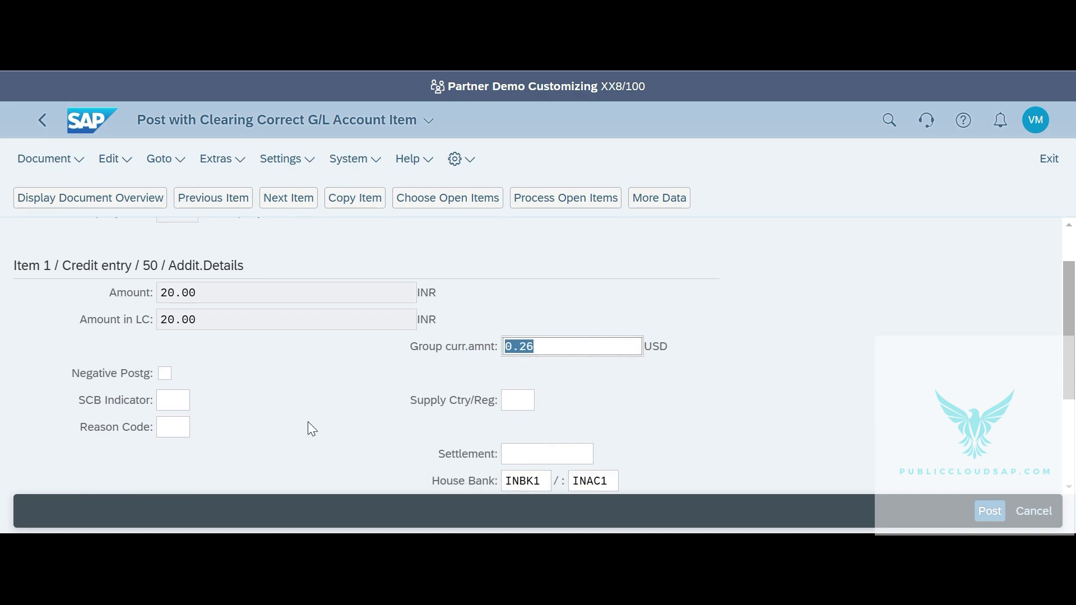
{"action": "scroll", "coordinate": [307, 421], "scroll_direction": "down", "scroll_amount": 3}
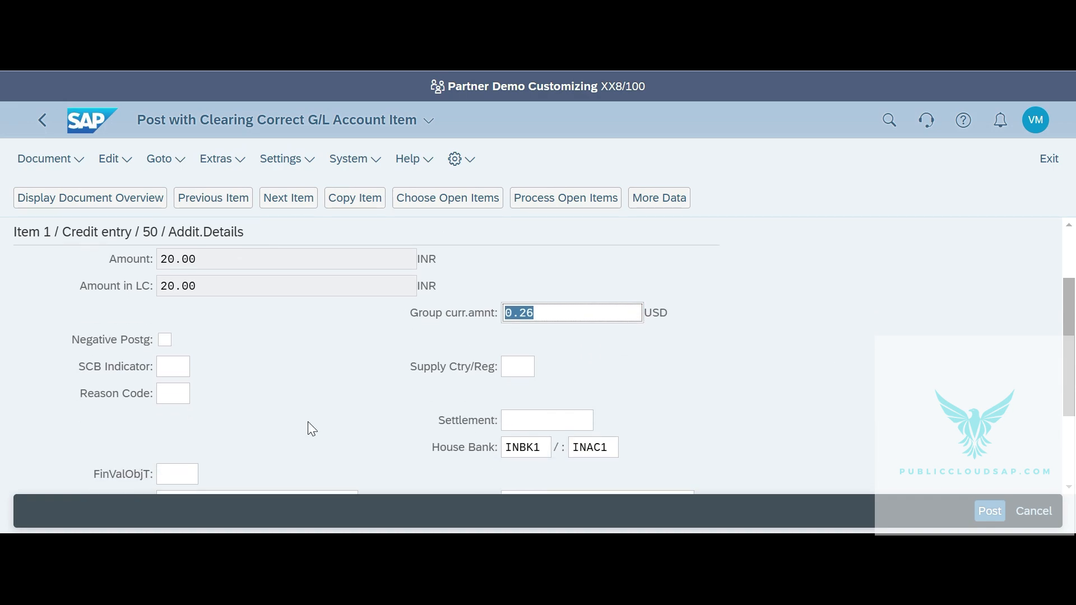
{"action": "scroll", "coordinate": [312, 429], "scroll_direction": "down", "scroll_amount": 3}
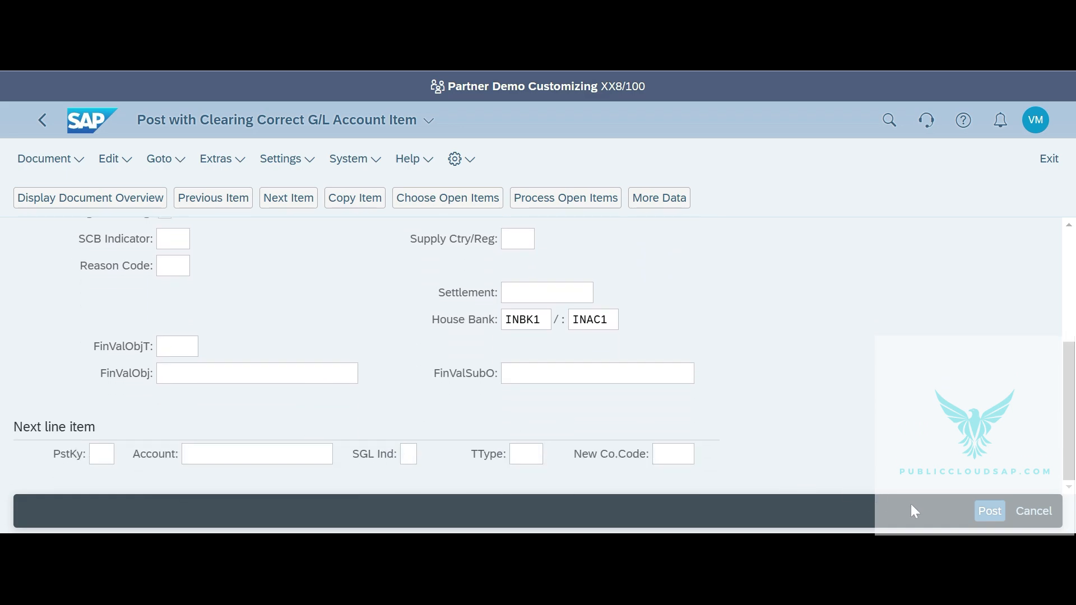
{"action": "left_click", "coordinate": [989, 511]}
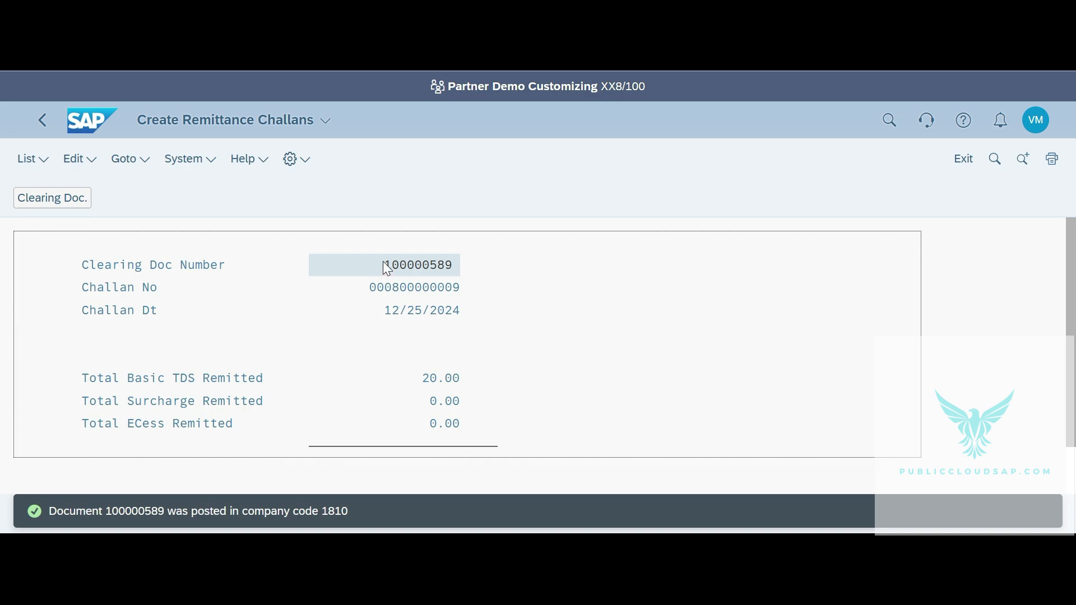
Step: Open the clearing document from the challan result and examine its header and line items
{"action": "double_click", "coordinate": [399, 273]}
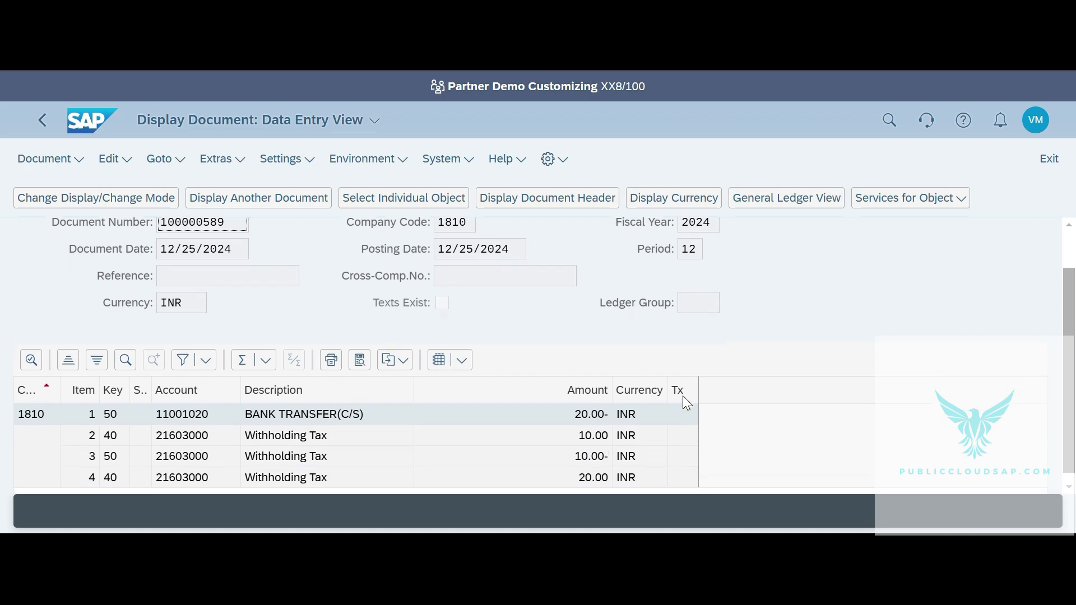
{"action": "scroll", "coordinate": [683, 396], "scroll_direction": "down", "scroll_amount": 2}
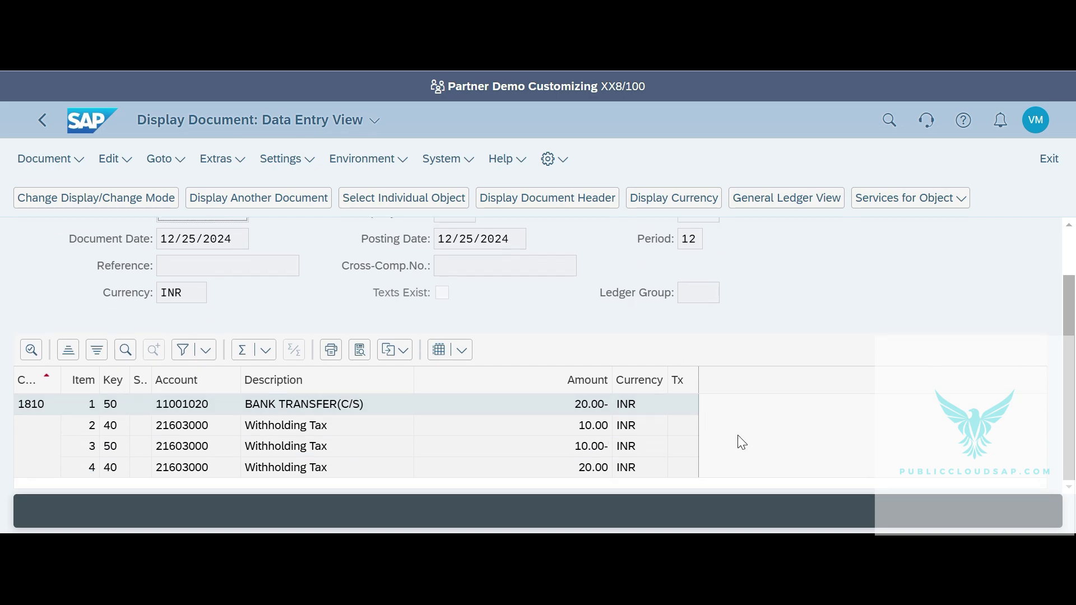
{"action": "scroll", "coordinate": [738, 436], "scroll_direction": "up", "scroll_amount": 2}
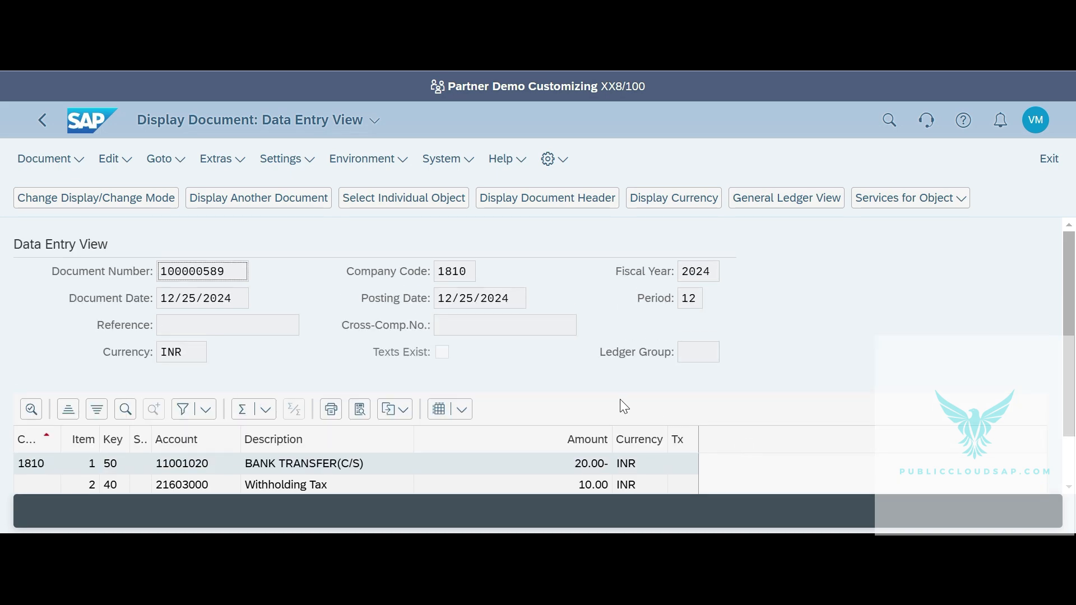
{"action": "scroll", "coordinate": [573, 402], "scroll_direction": "down", "scroll_amount": 2}
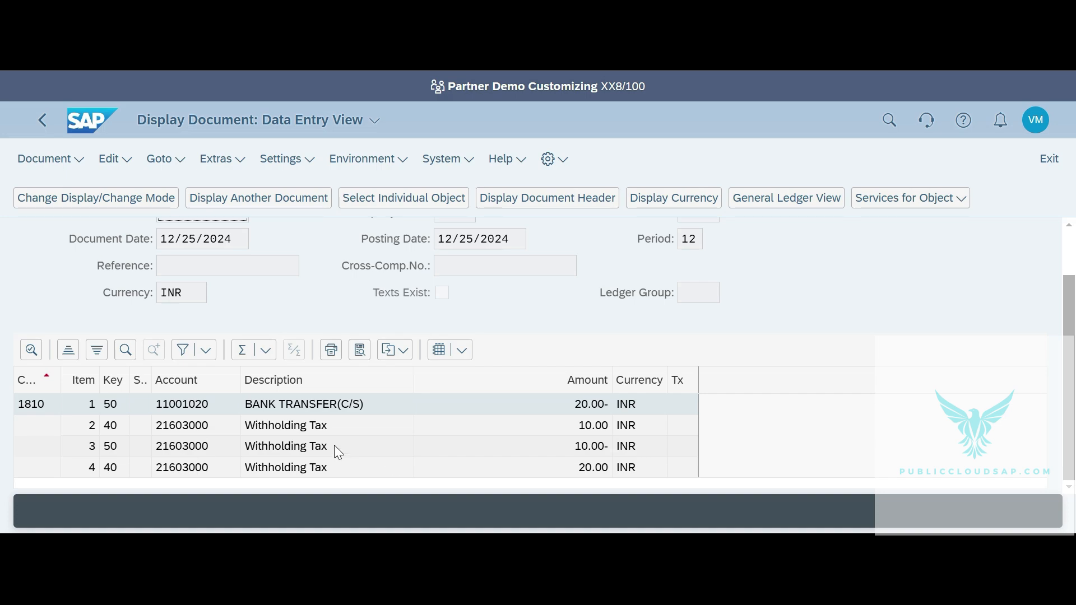
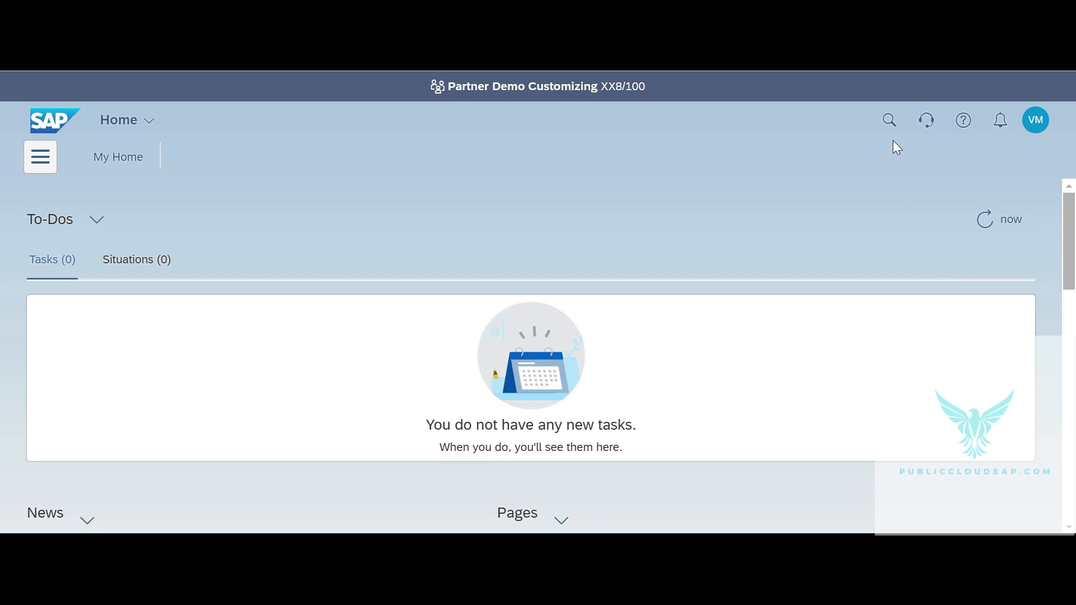
Step: Search for "update bank challan" and open the Update Bank Challan app for India
{"action": "left_click", "coordinate": [890, 120]}
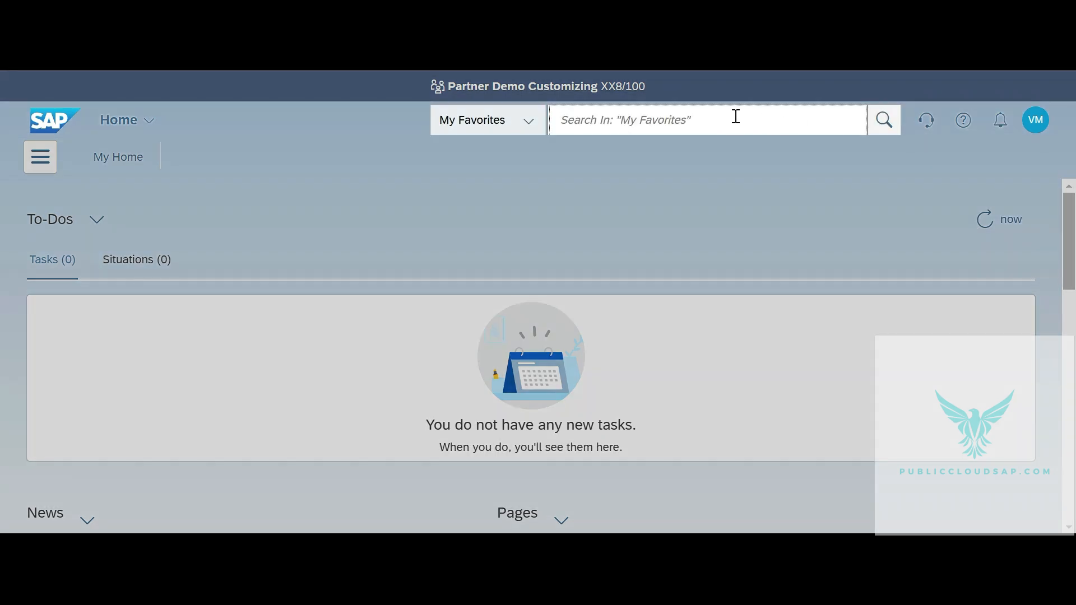
{"action": "type", "text": "upa"}
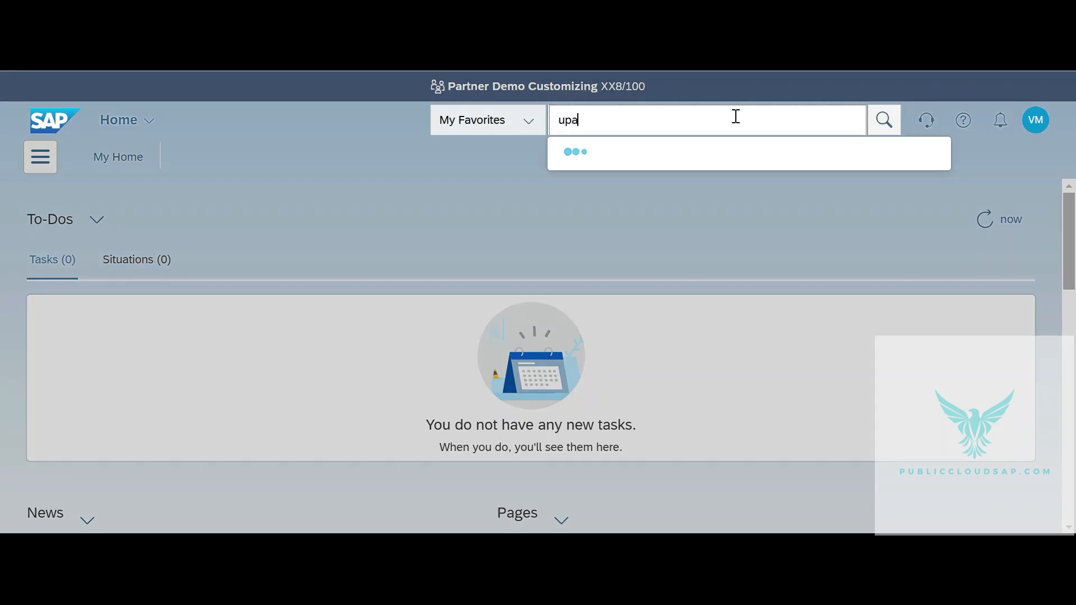
{"action": "key", "text": "BackSpace"}
{"action": "type", "text": "date bank challan"}
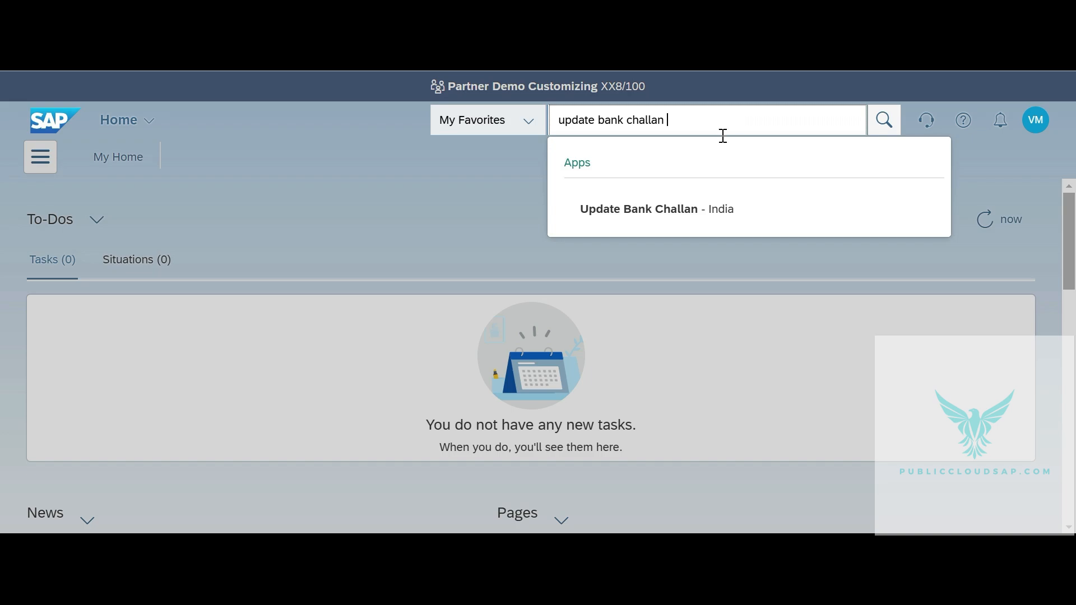
{"action": "left_click", "coordinate": [689, 213]}
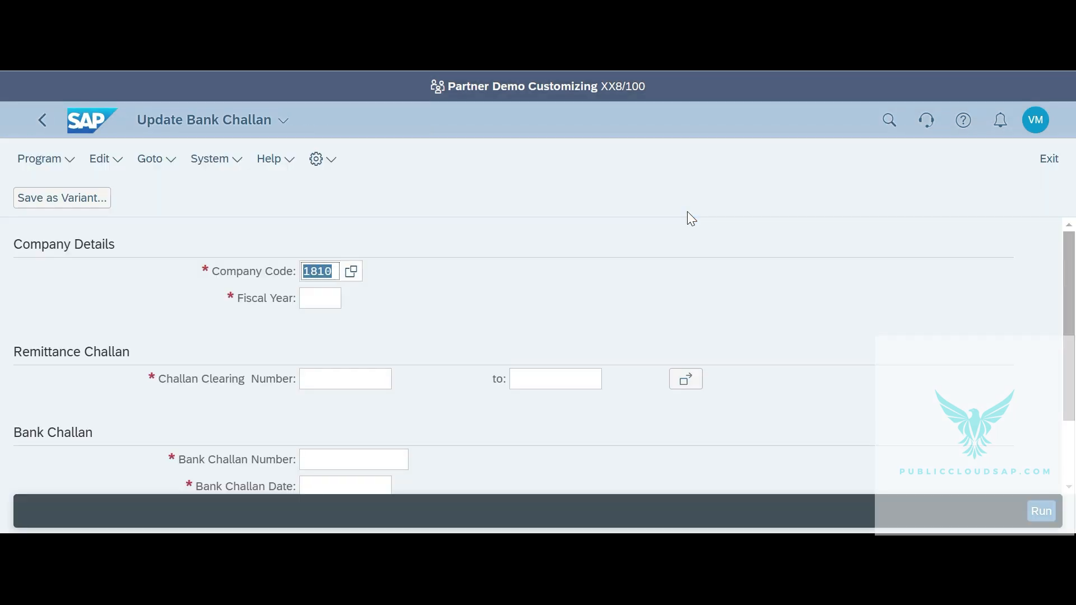
Step: Set the fiscal year to 2024 and pick document 100000589 as the challan clearing number
{"action": "left_click", "coordinate": [327, 303]}
{"action": "type", "text": "2"}
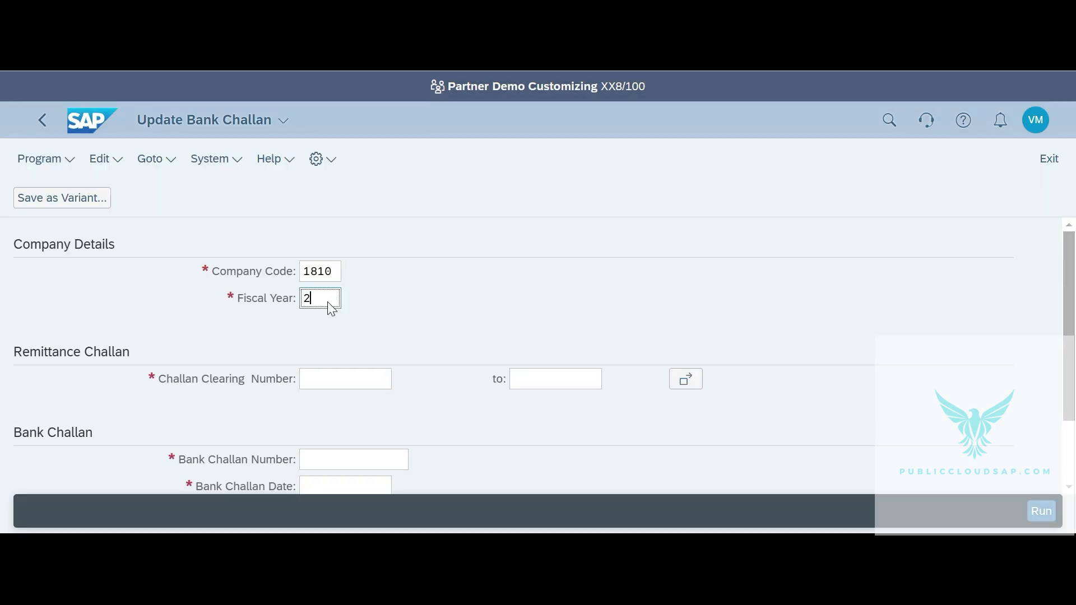
{"action": "type", "text": "024"}
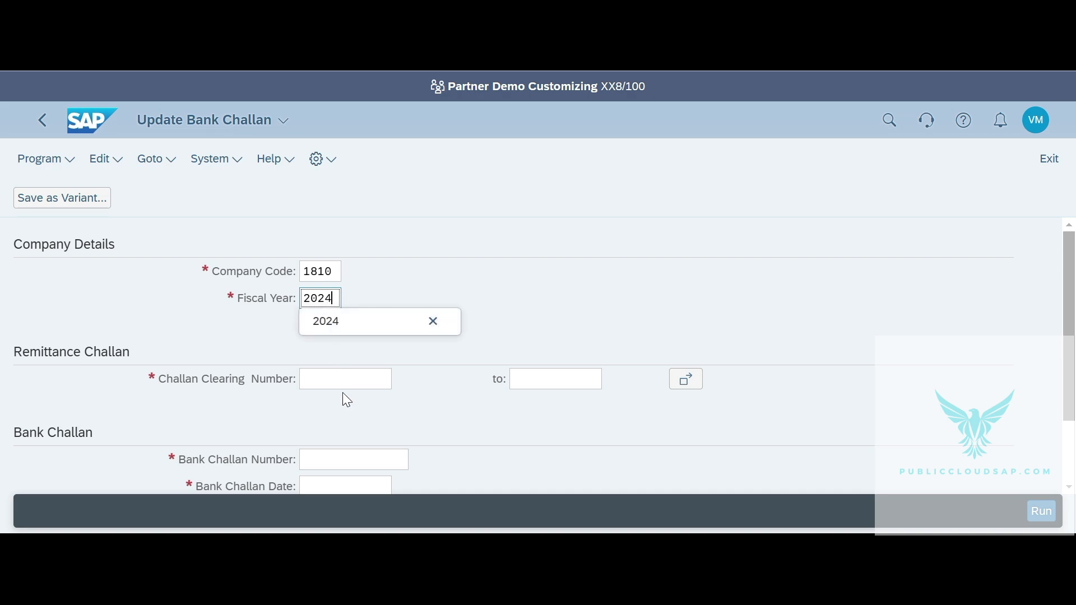
{"action": "left_click", "coordinate": [345, 384]}
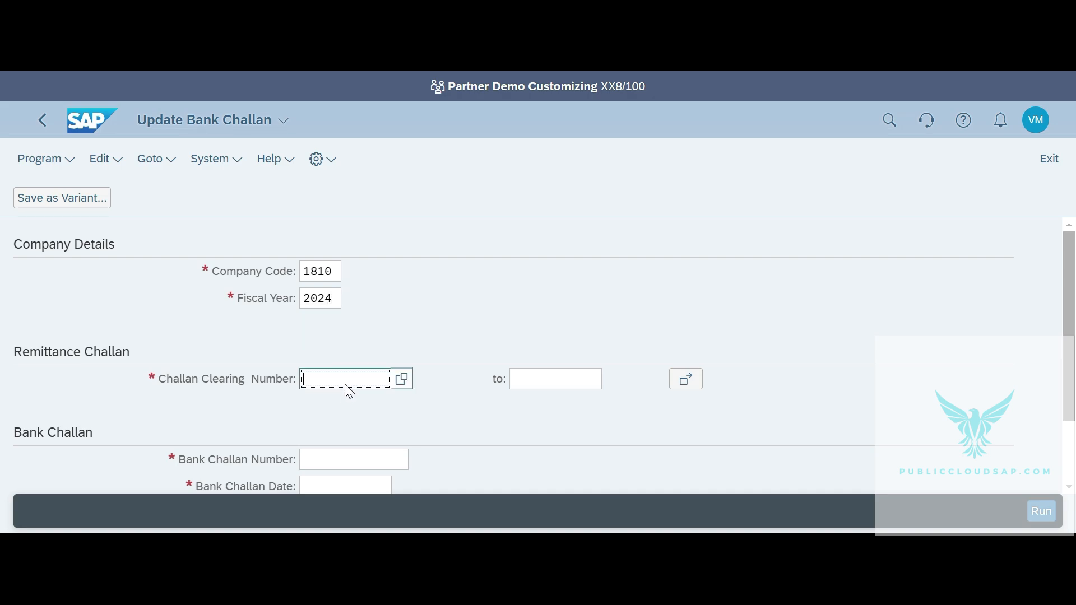
{"action": "left_click", "coordinate": [402, 381]}
{"action": "scroll", "coordinate": [337, 381], "scroll_direction": "down", "scroll_amount": 3}
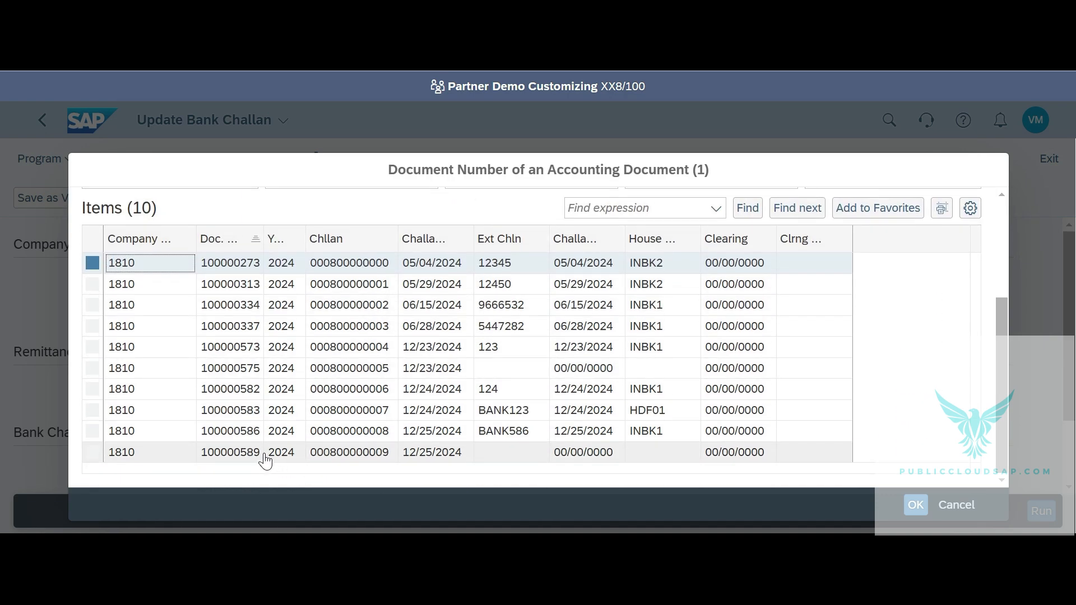
{"action": "left_click", "coordinate": [266, 461]}
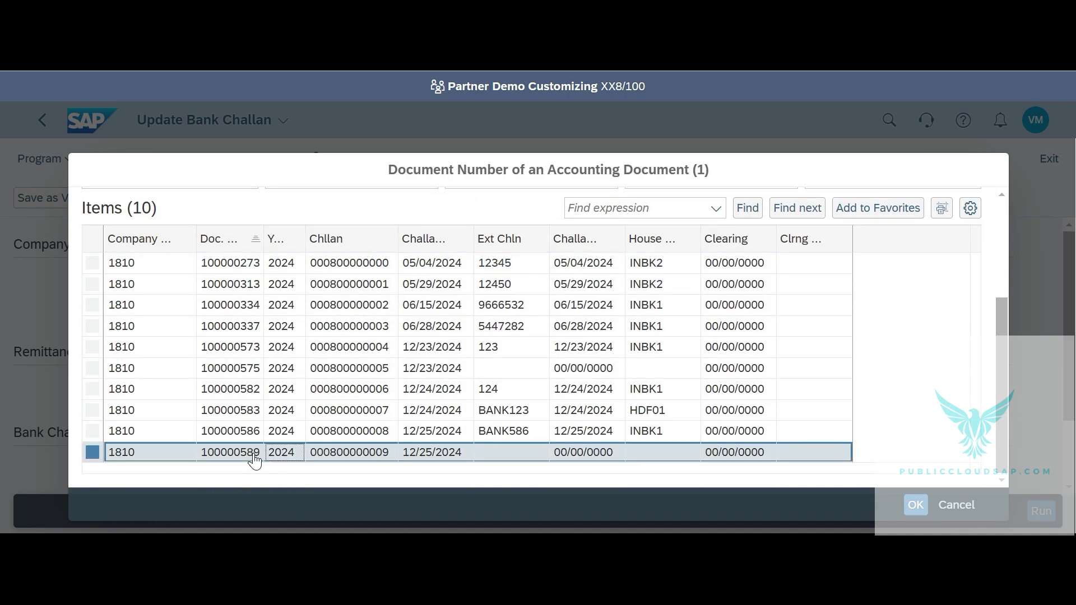
{"action": "double_click", "coordinate": [251, 453]}
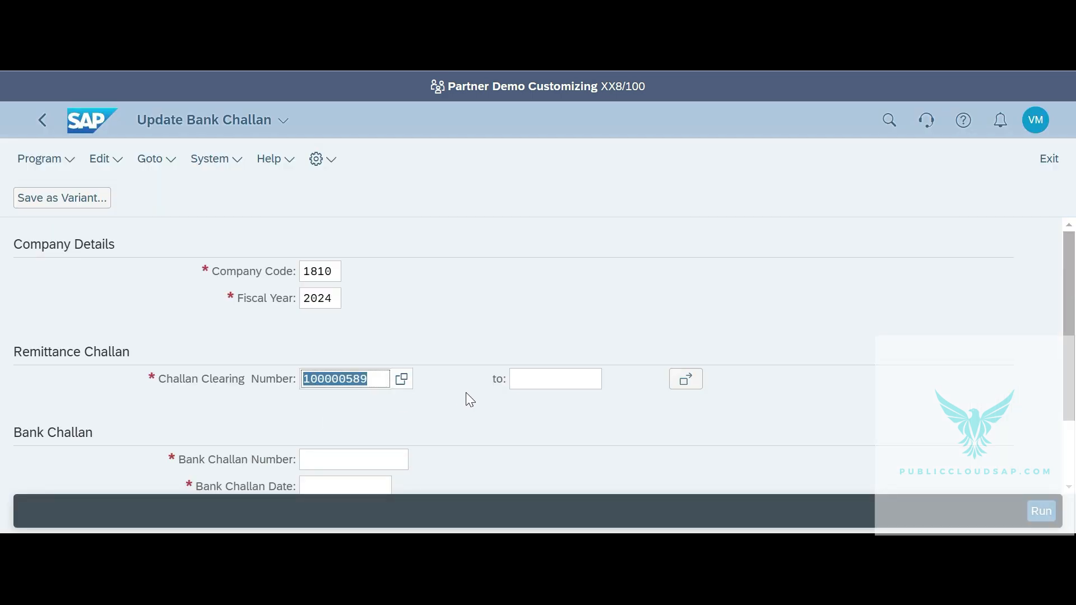
Step: Enter BANK589 as the bank challan number
{"action": "scroll", "coordinate": [492, 395], "scroll_direction": "down", "scroll_amount": 3}
{"action": "left_click", "coordinate": [377, 383]}
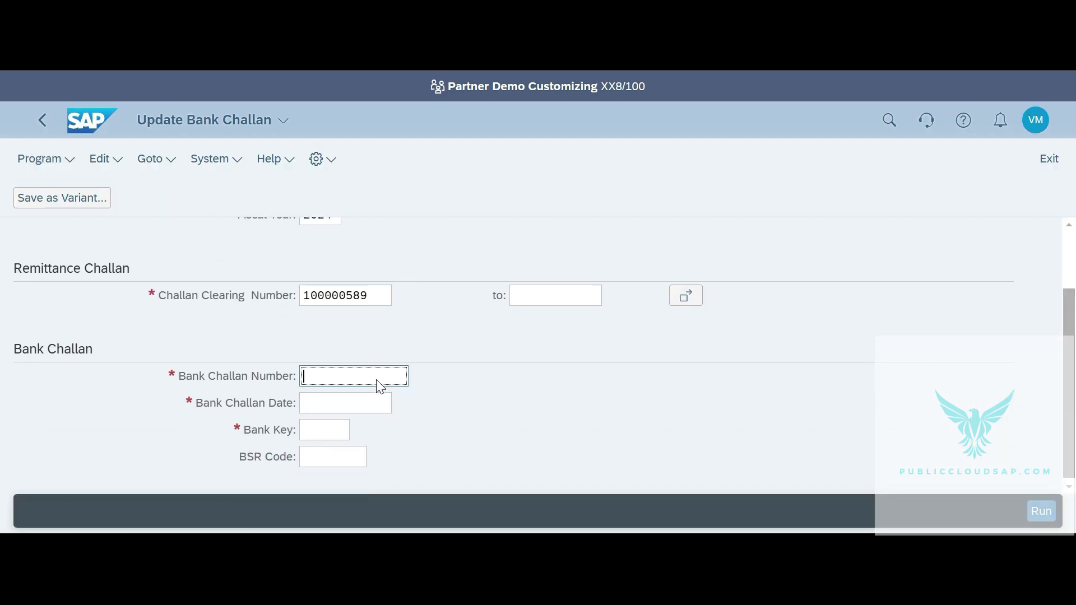
{"action": "type", "text": "B"}
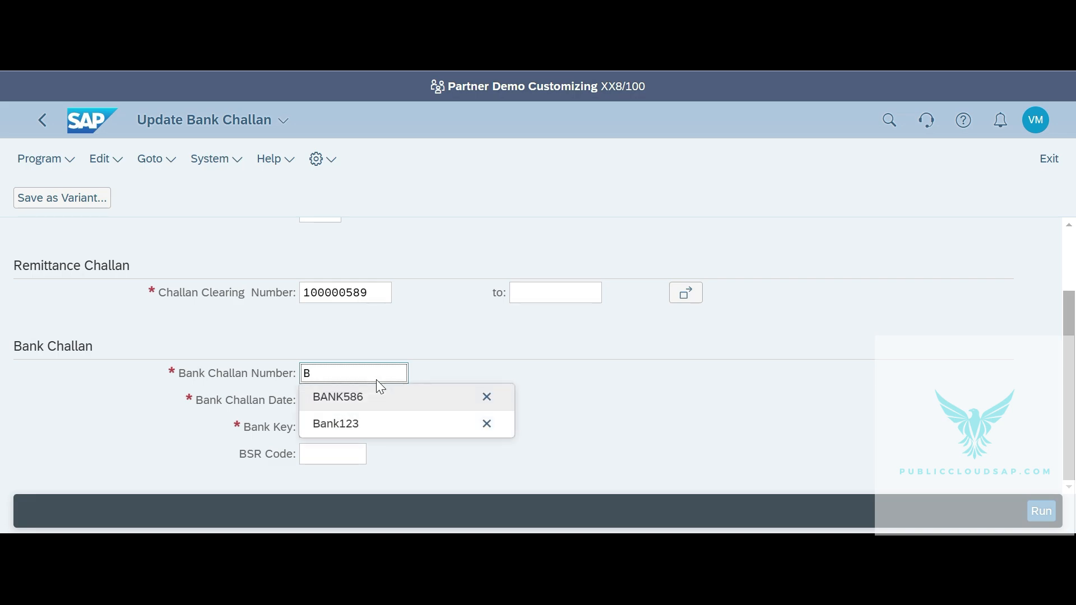
{"action": "type", "text": "ank"}
{"action": "key", "text": "BackSpace"}
{"action": "key", "text": "BackSpace"}
{"action": "key", "text": "BackSpace"}
{"action": "key", "text": "BackSpace"}
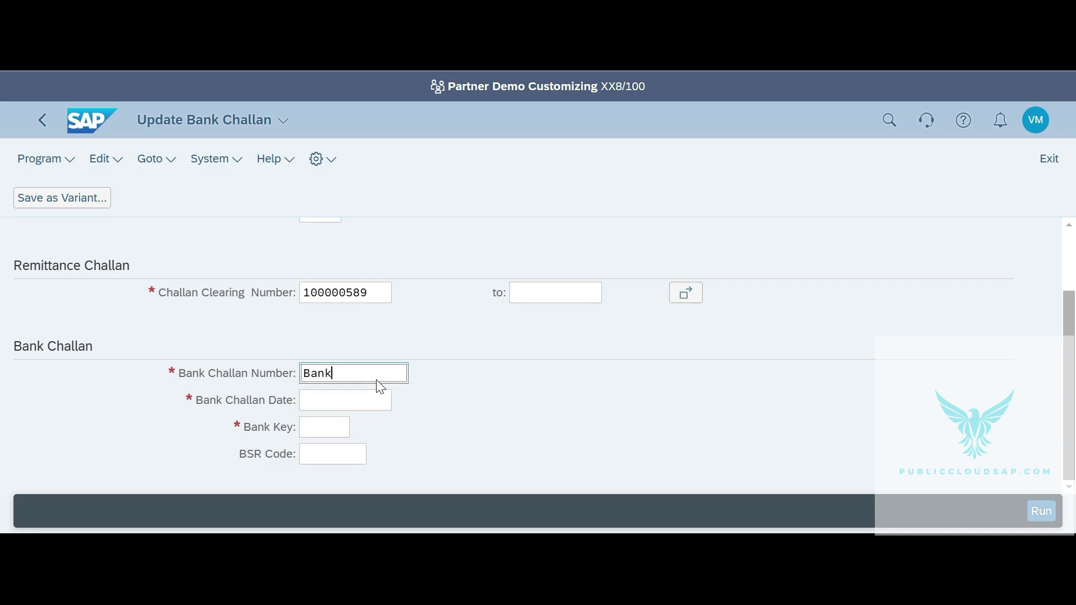
{"action": "type", "text": "ANK589"}
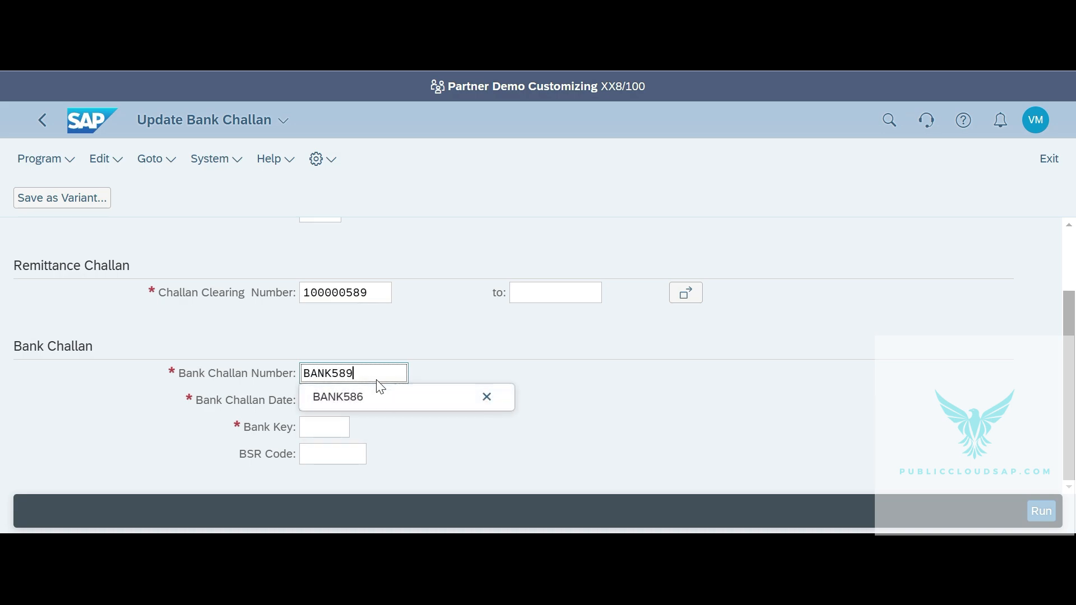
{"action": "key", "text": "Tab"}
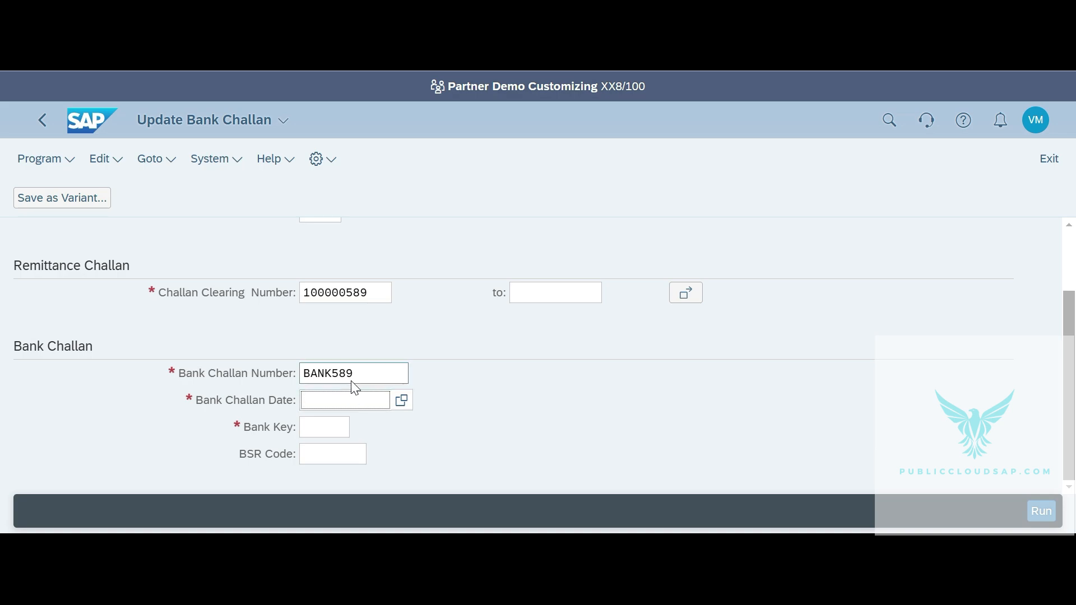
Step: Set the bank challan date to 12/25/2024, the bank key to INBK1 and the BSR code to 1234589
{"action": "left_click", "coordinate": [400, 405]}
{"action": "double_click", "coordinate": [456, 448]}
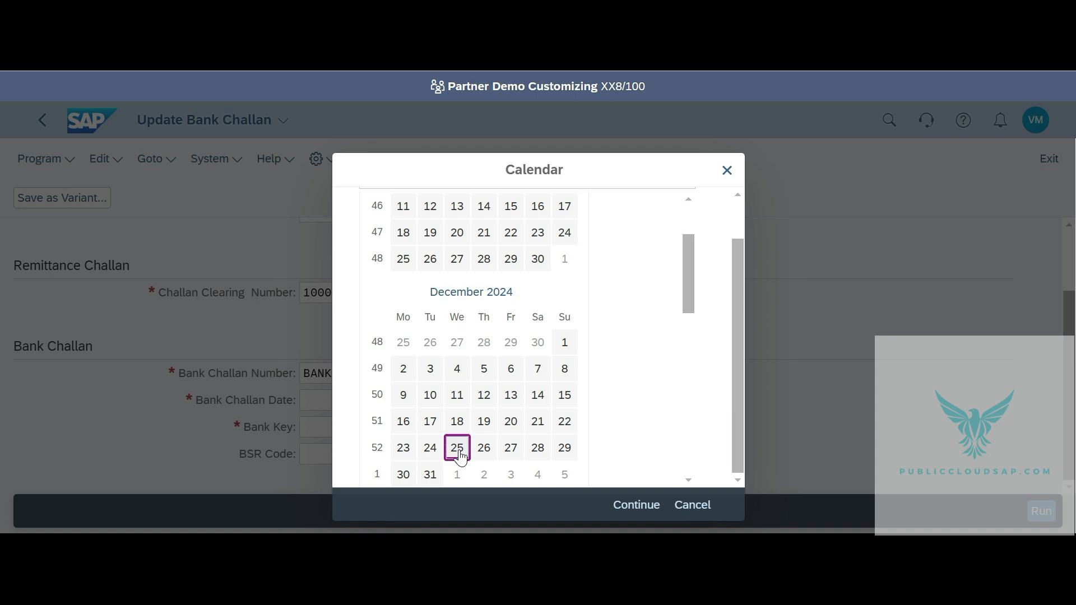
{"action": "left_click", "coordinate": [317, 426]}
{"action": "left_click", "coordinate": [360, 428]}
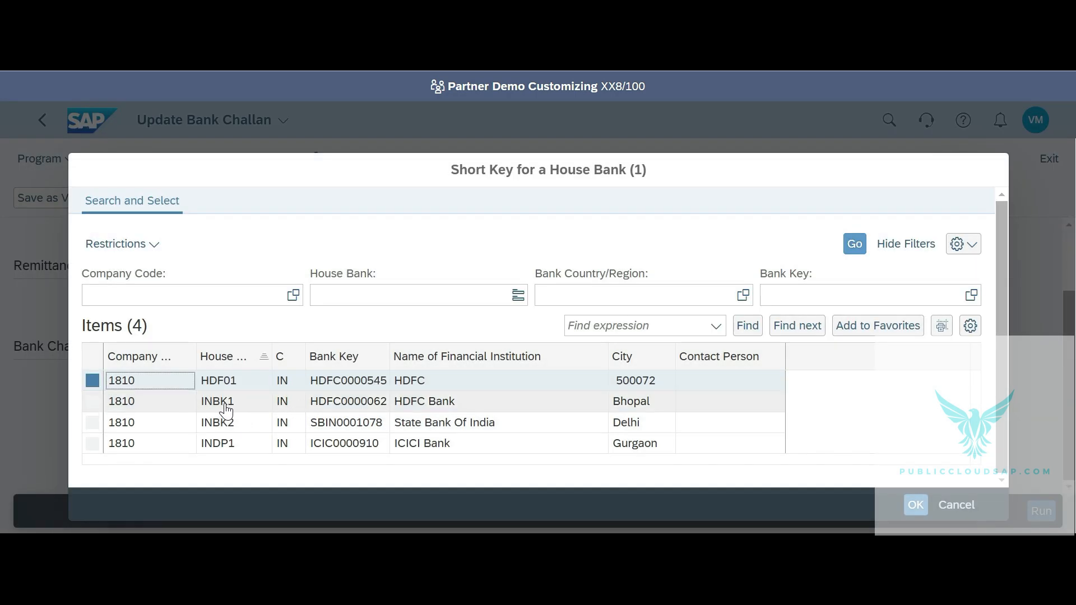
{"action": "double_click", "coordinate": [220, 407]}
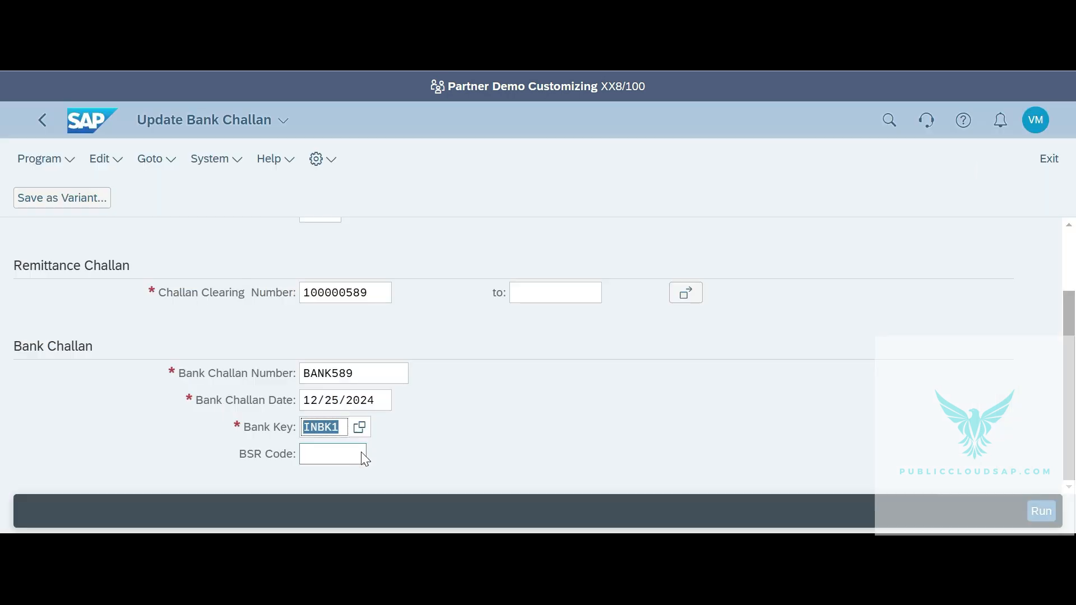
{"action": "left_click", "coordinate": [313, 458]}
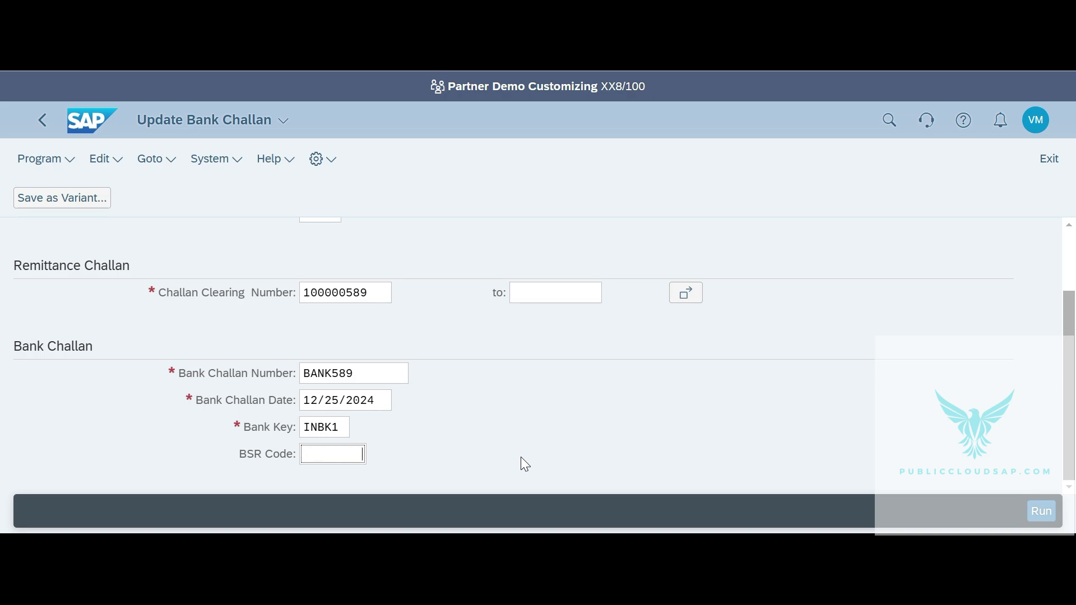
{"action": "type", "text": "1234589"}
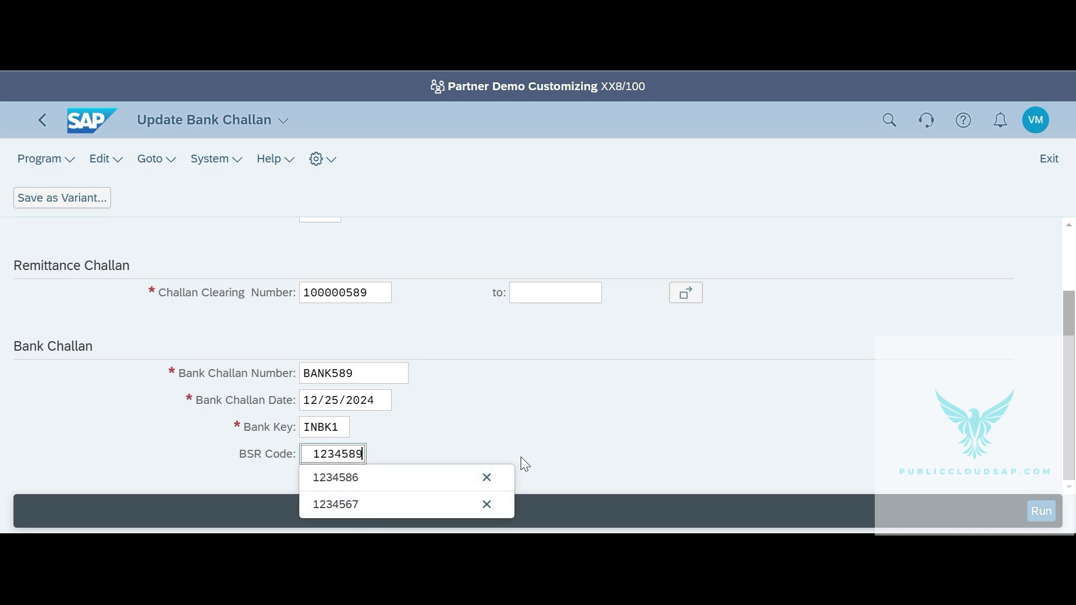
{"action": "left_click", "coordinate": [520, 456]}
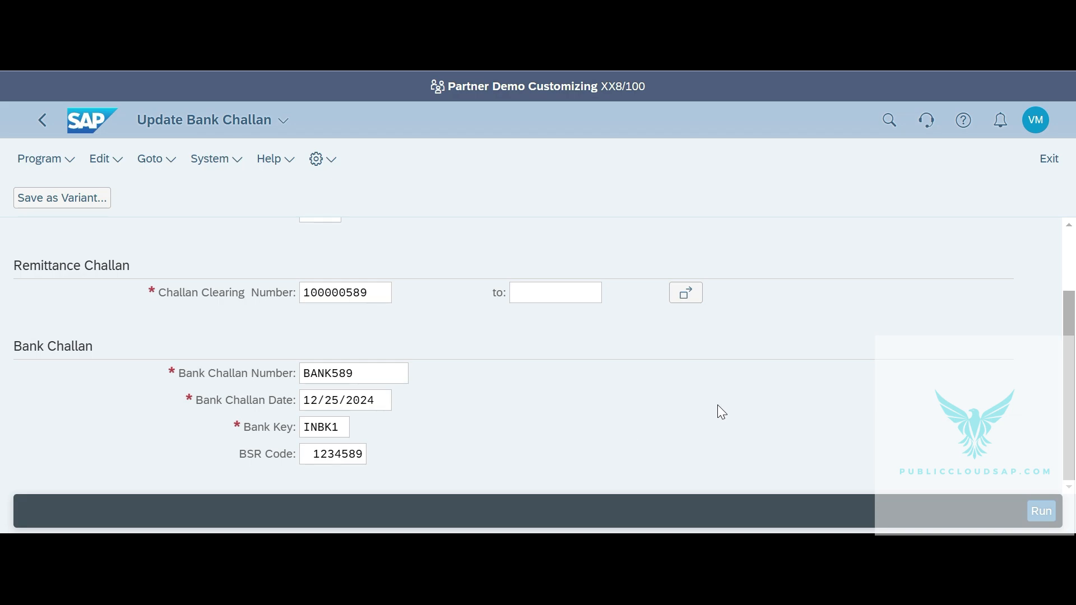
Step: Run the bank challan update and check the internal challan number, external challan number and bank in the result list
{"action": "scroll", "coordinate": [523, 392], "scroll_direction": "up", "scroll_amount": 3}
{"action": "scroll", "coordinate": [529, 395], "scroll_direction": "down", "scroll_amount": 1}
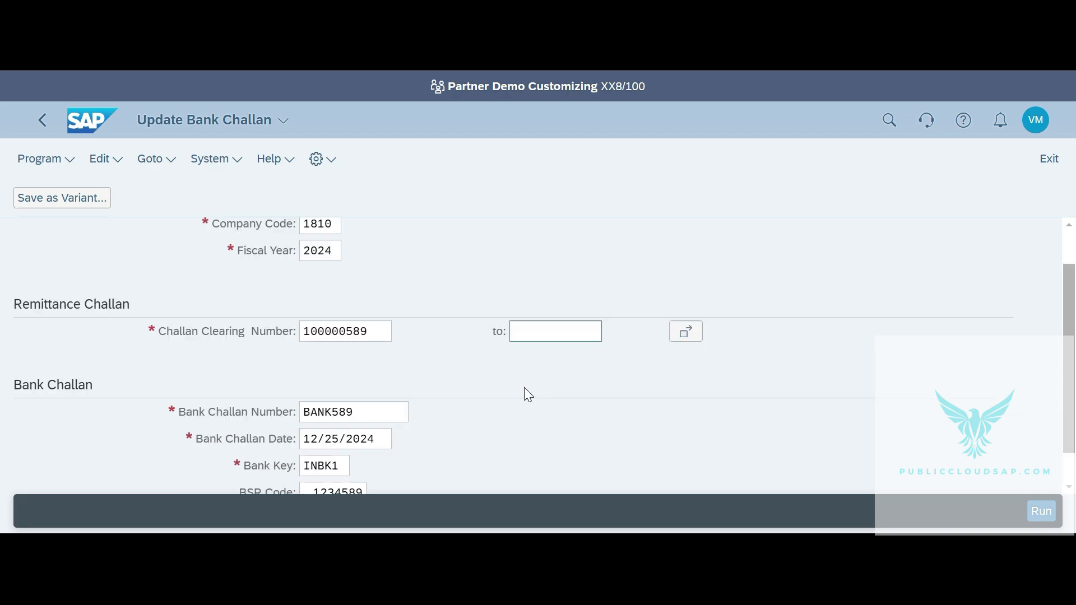
{"action": "scroll", "coordinate": [528, 396], "scroll_direction": "down", "scroll_amount": 1}
{"action": "left_click", "coordinate": [1041, 512]}
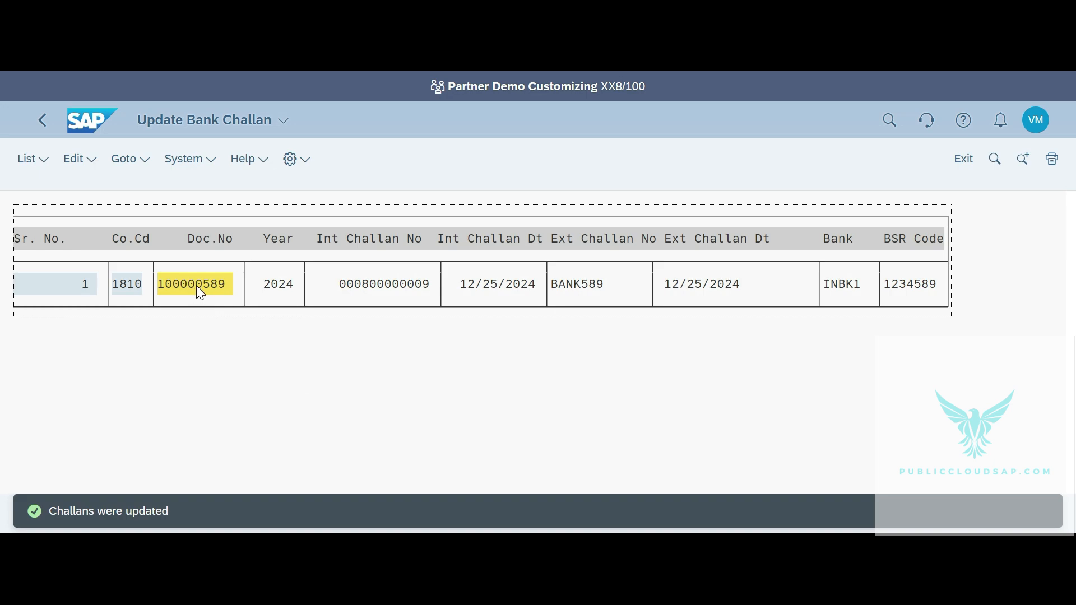
{"action": "left_click", "coordinate": [377, 295]}
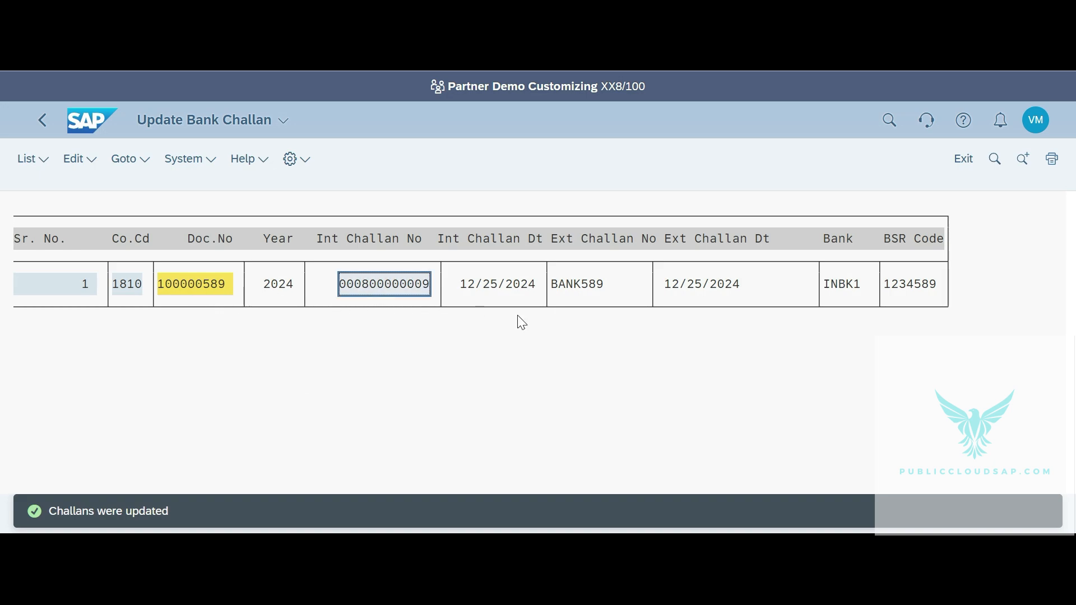
{"action": "left_click", "coordinate": [583, 293]}
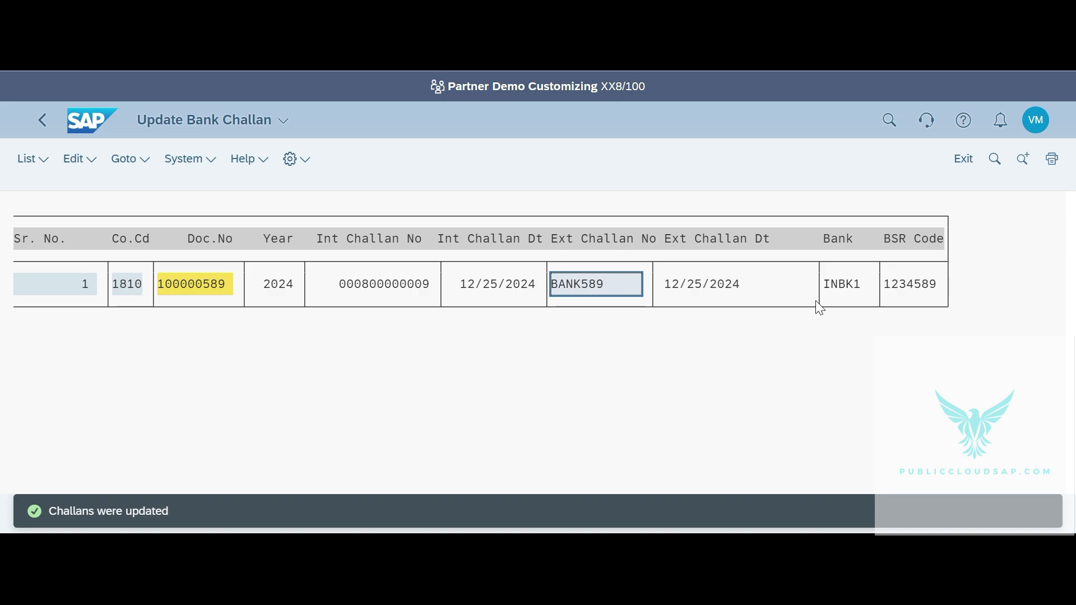
{"action": "left_click", "coordinate": [844, 290]}
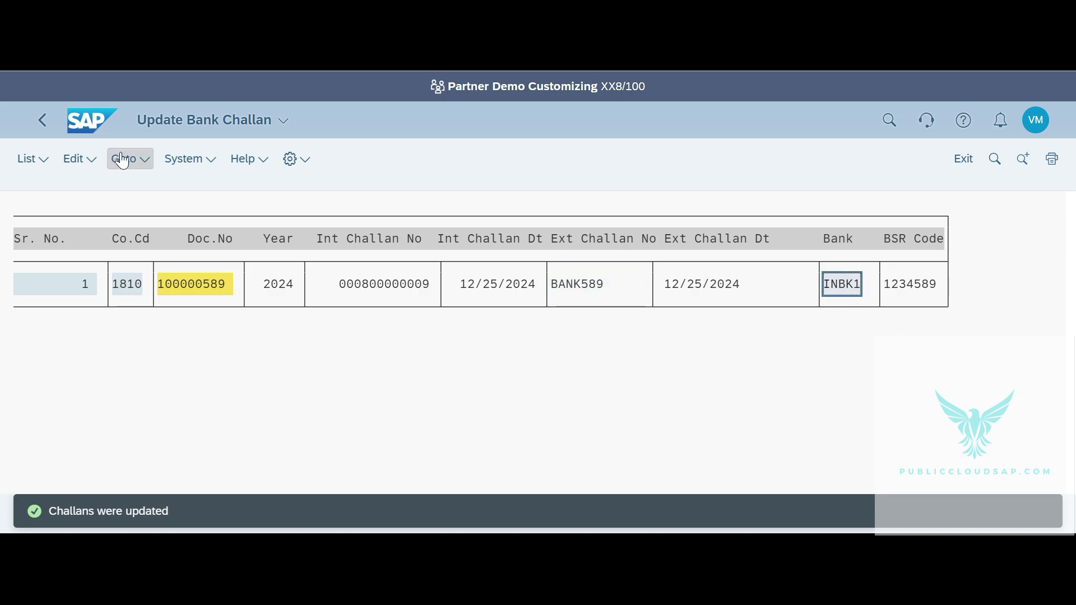
Step: Return to the home page, search for "india" and open the India Withholding Tax (TDS/TCS) Status Report
{"action": "left_click", "coordinate": [91, 120]}
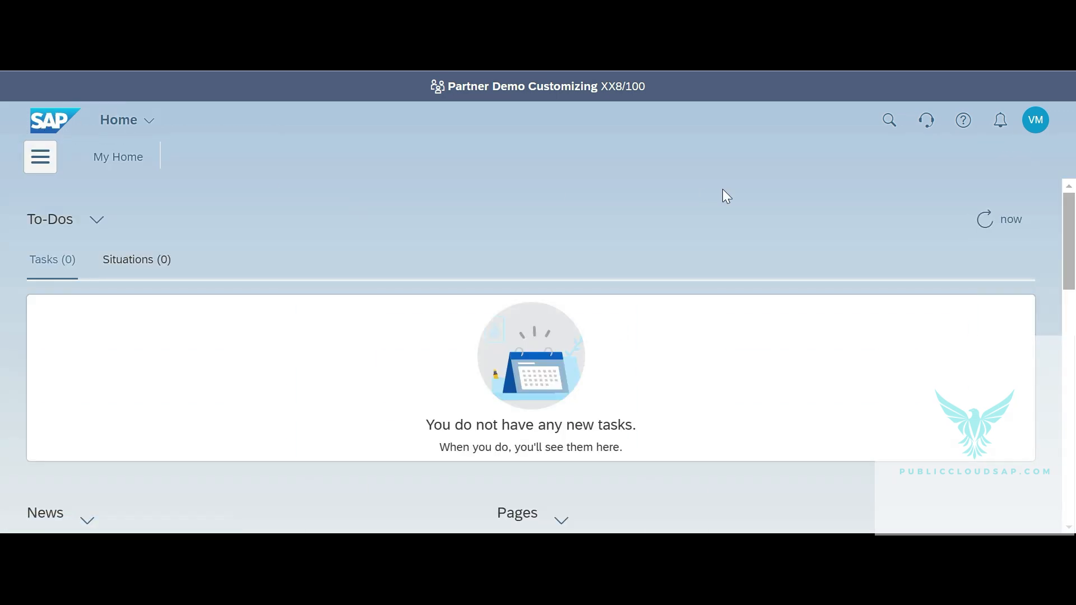
{"action": "left_click", "coordinate": [891, 126]}
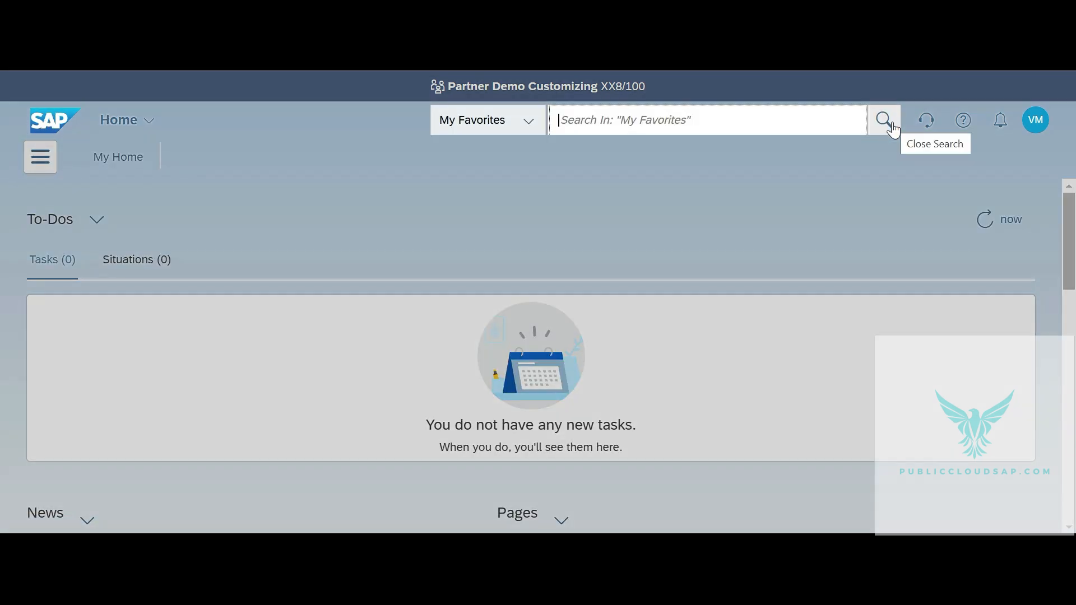
{"action": "type", "text": "india"}
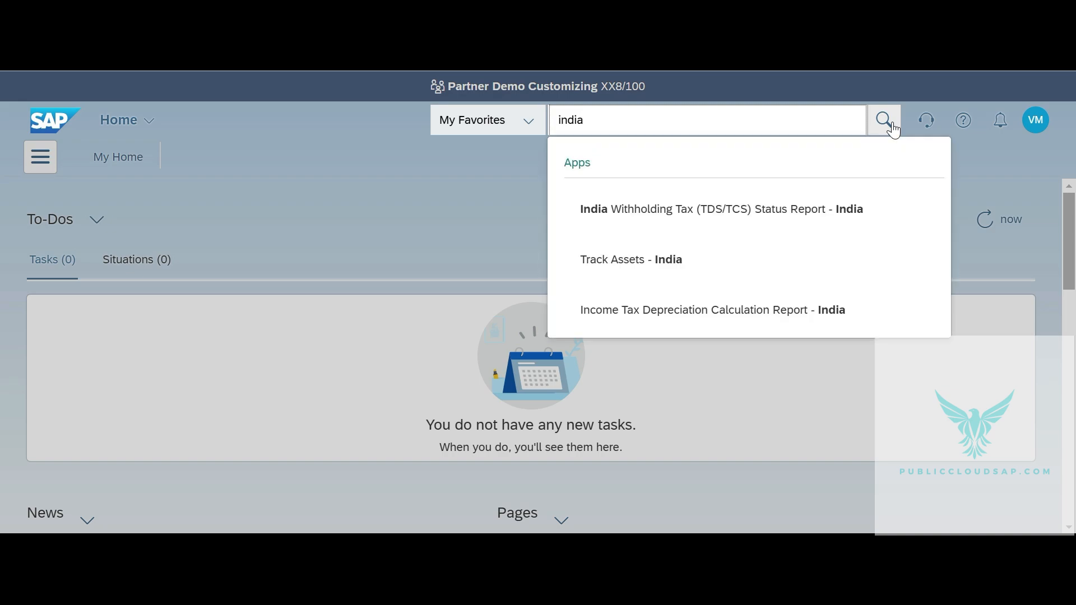
{"action": "left_click", "coordinate": [749, 213]}
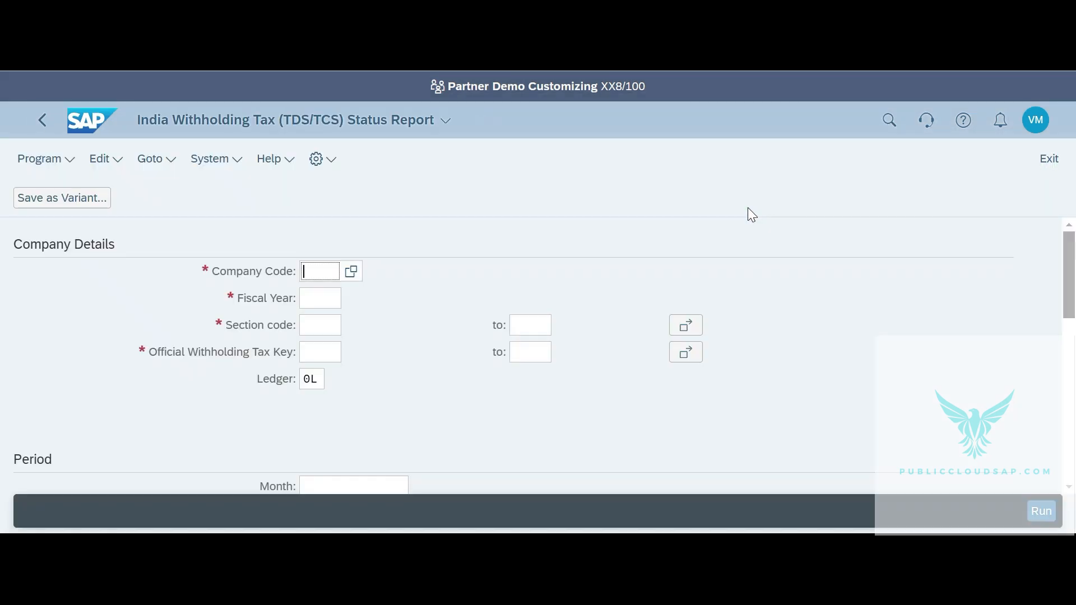
Step: Set company code 1810, fiscal year 2024, section code 1810 and official withholding tax key 19IA for the status report
{"action": "type", "text": "1810"}
{"action": "key", "text": "Tab"}
{"action": "type", "text": "2024"}
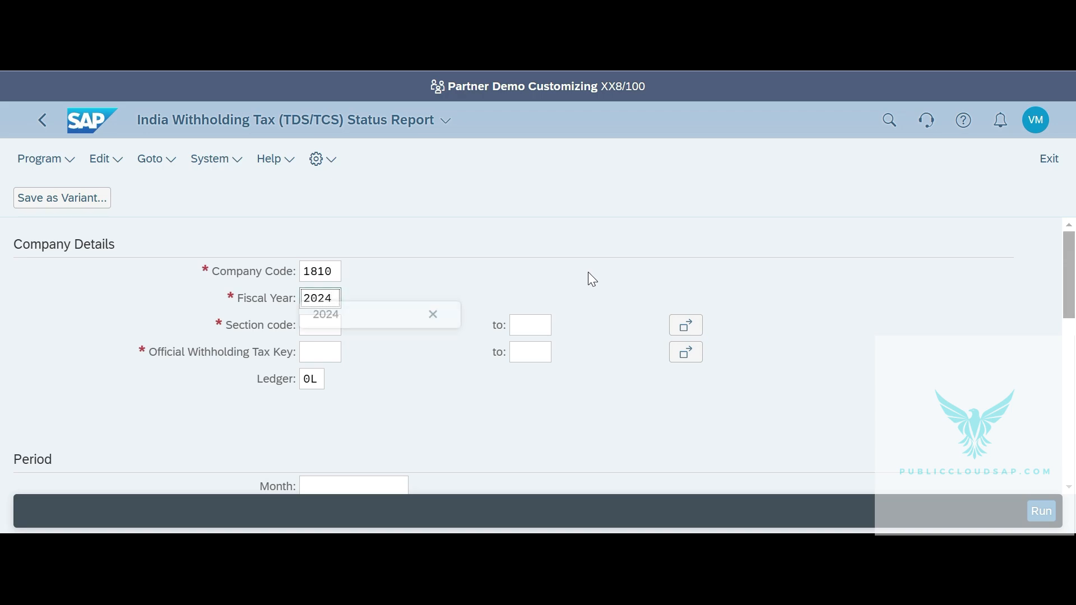
{"action": "key", "text": "Tab"}
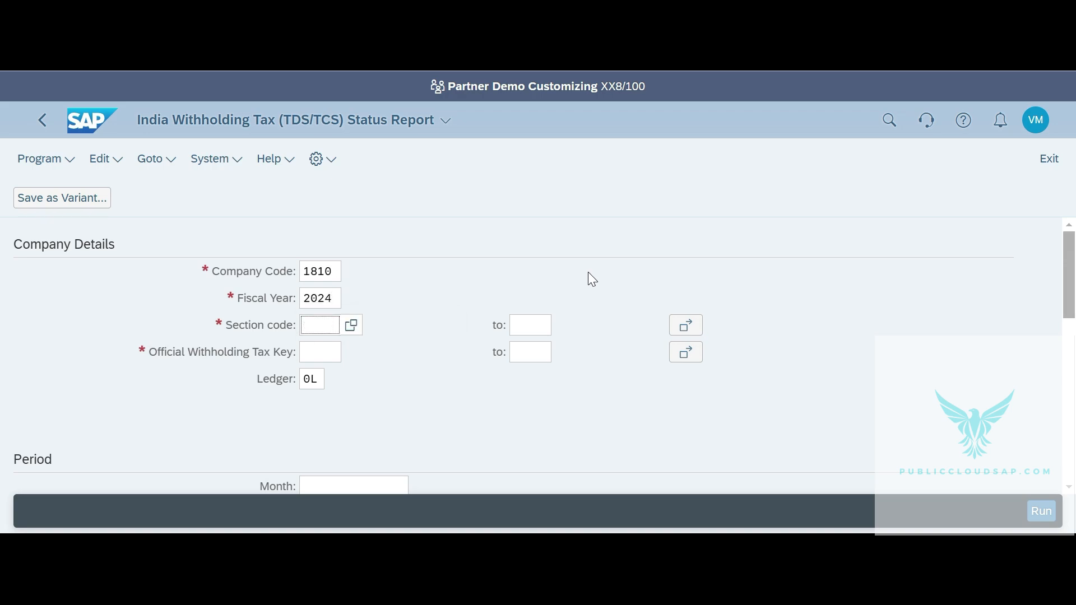
{"action": "type", "text": "1810"}
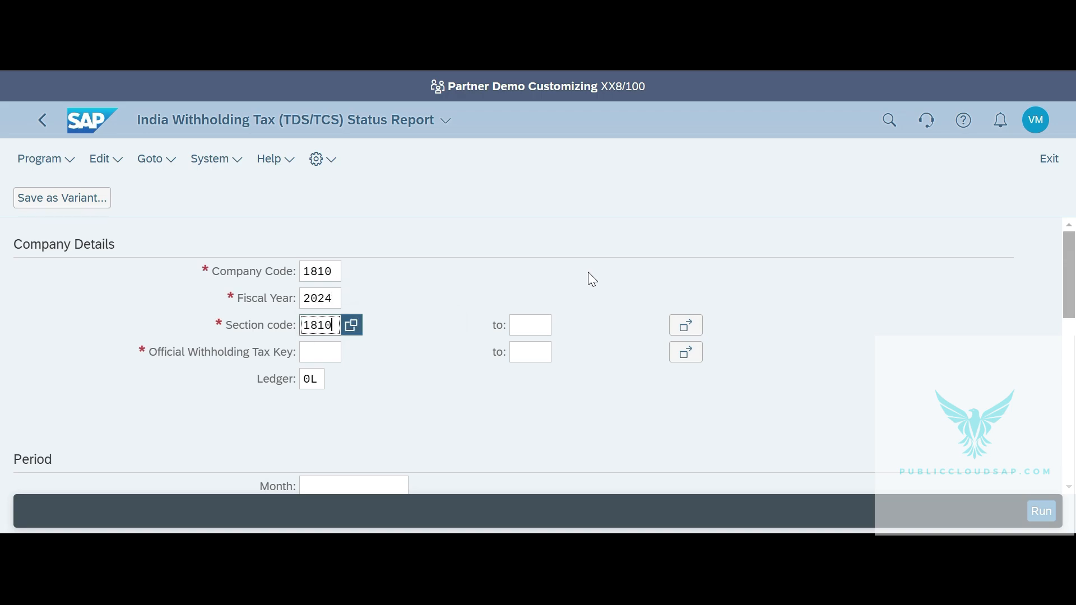
{"action": "left_click", "coordinate": [365, 348]}
{"action": "left_click", "coordinate": [328, 357]}
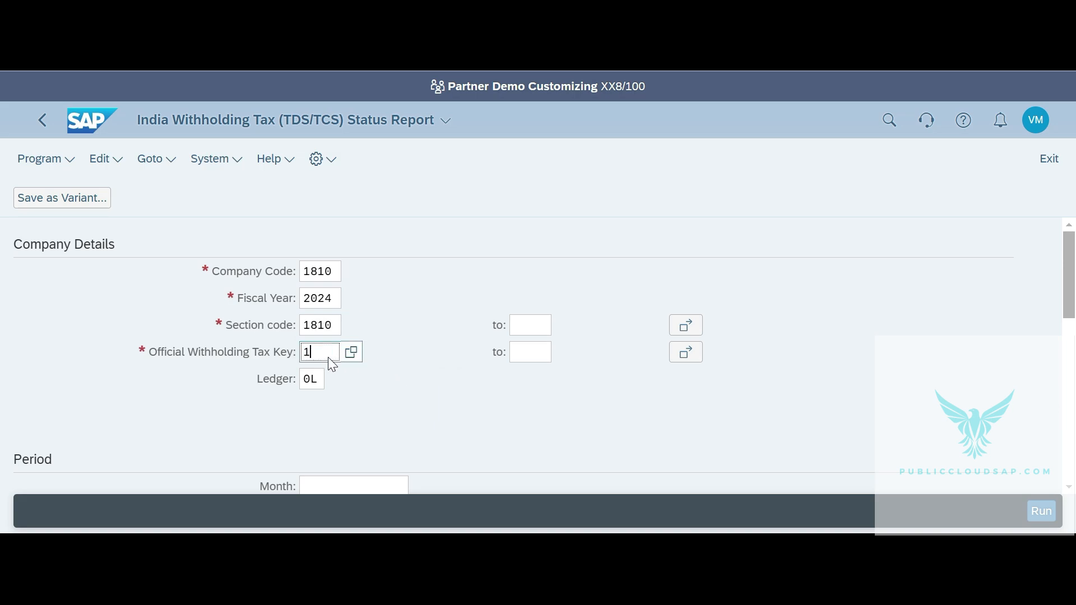
{"action": "type", "text": "19IA"}
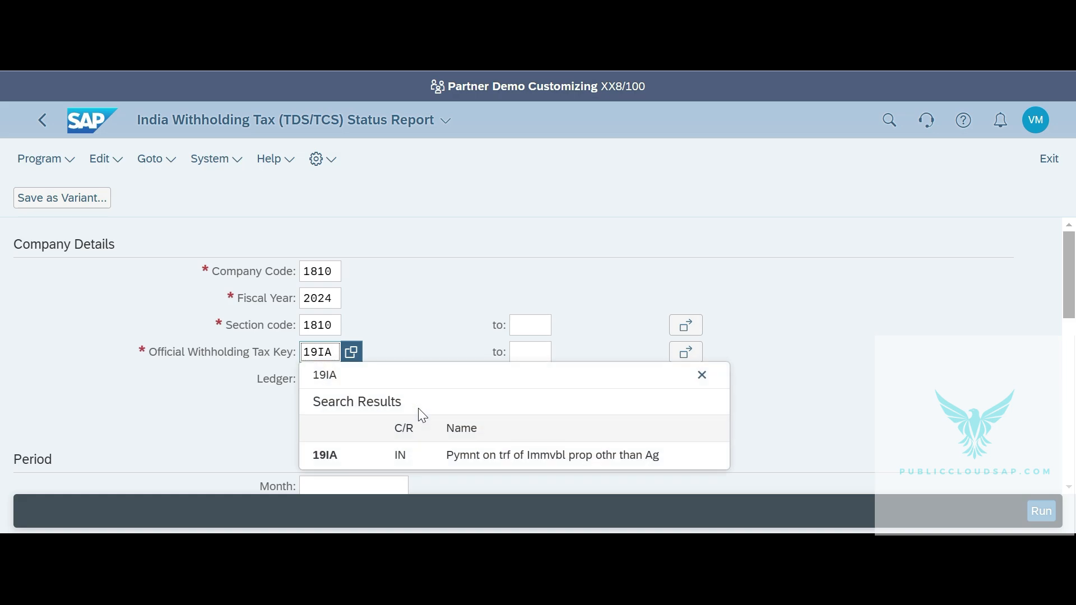
{"action": "left_click", "coordinate": [357, 465]}
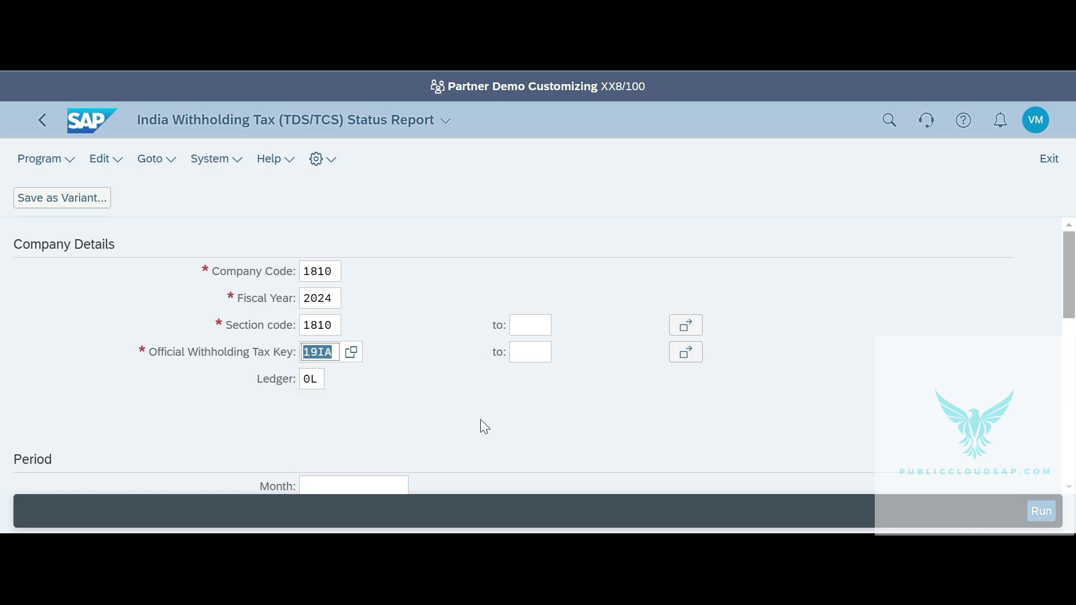
Step: Set the period month to December and try to run the consolidated report
{"action": "scroll", "coordinate": [480, 419], "scroll_direction": "down", "scroll_amount": 3}
{"action": "left_click", "coordinate": [348, 324]}
{"action": "type", "text": "Decm"}
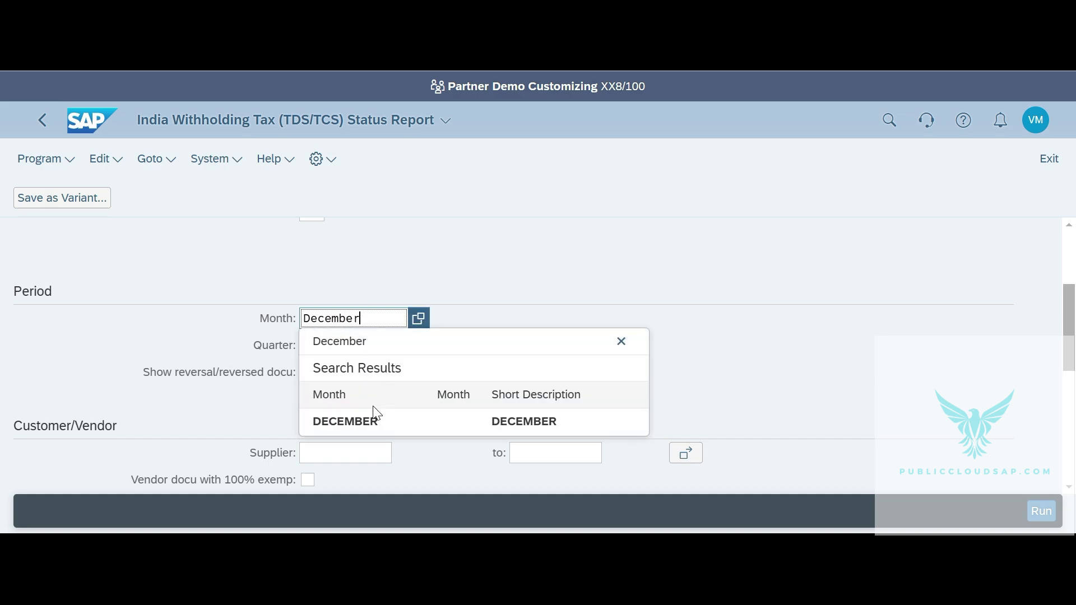
{"action": "left_click", "coordinate": [366, 418]}
{"action": "scroll", "coordinate": [477, 380], "scroll_direction": "down", "scroll_amount": 5}
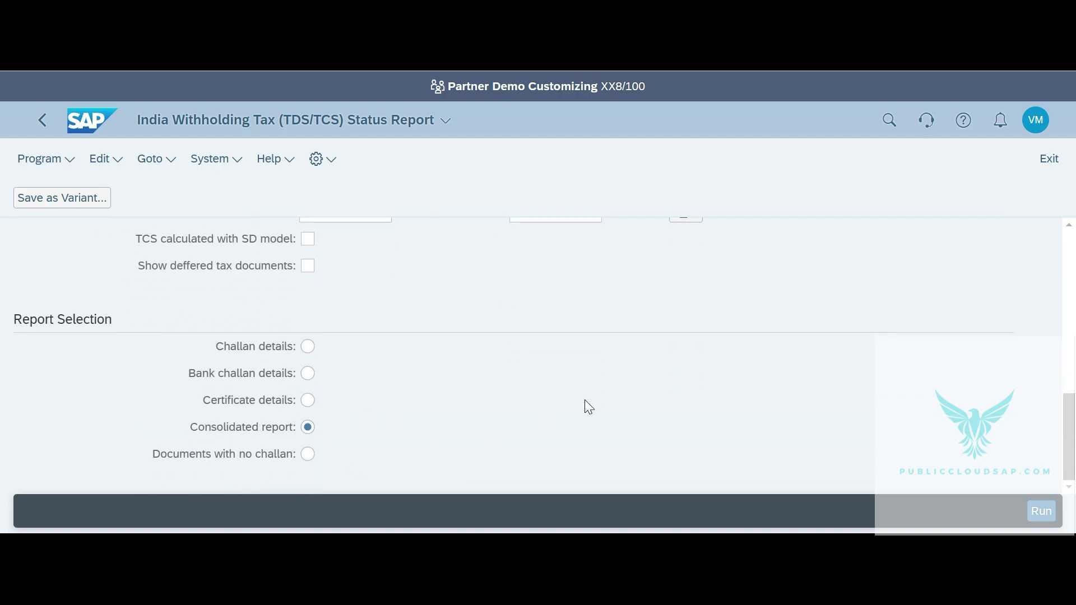
{"action": "left_click", "coordinate": [1038, 511]}
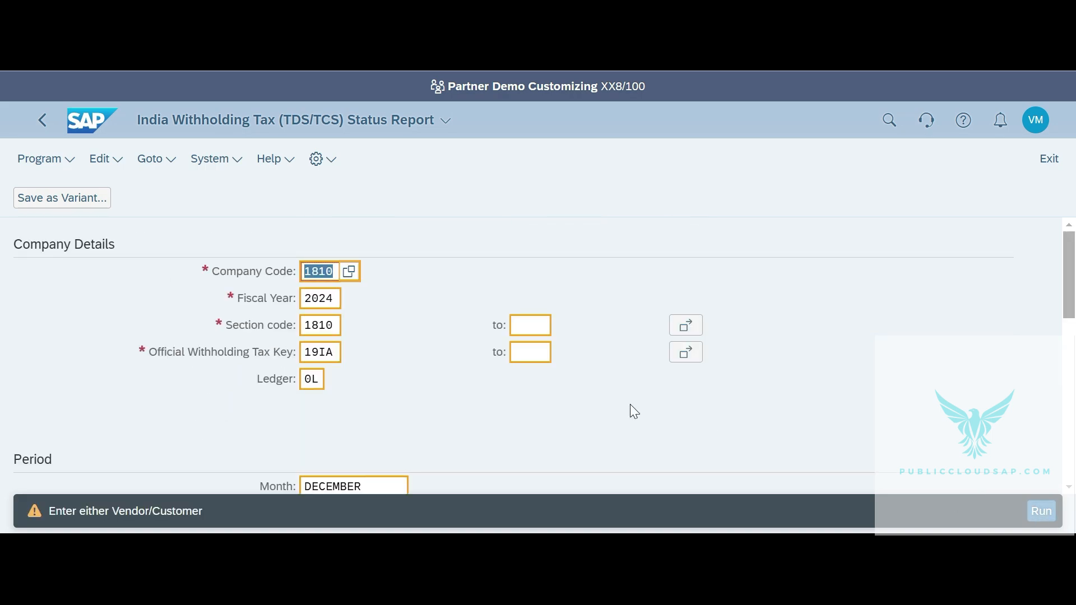
Step: Enter the supplier's account number as the vendor selection and run the status report
{"action": "scroll", "coordinate": [492, 407], "scroll_direction": "down", "scroll_amount": 5}
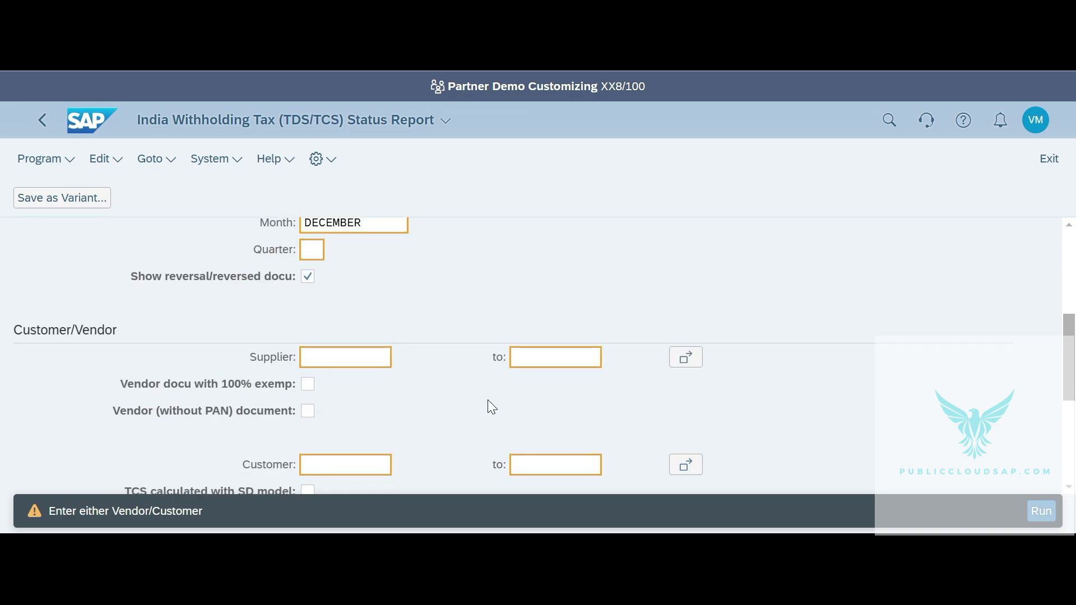
{"action": "left_click", "coordinate": [338, 346]}
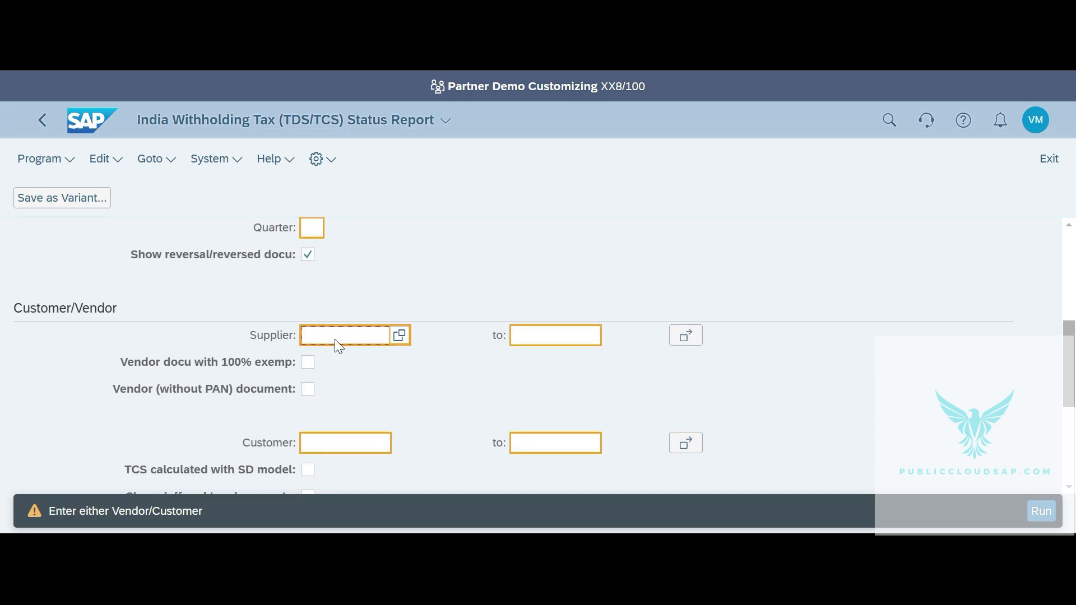
{"action": "type", "text": "183"}
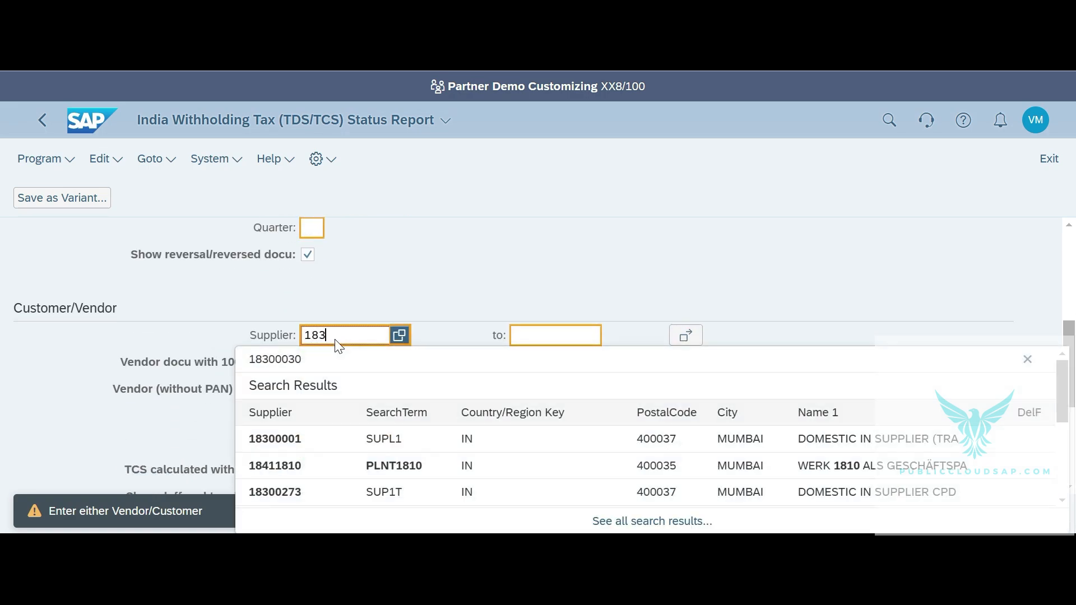
{"action": "type", "text": "00030"}
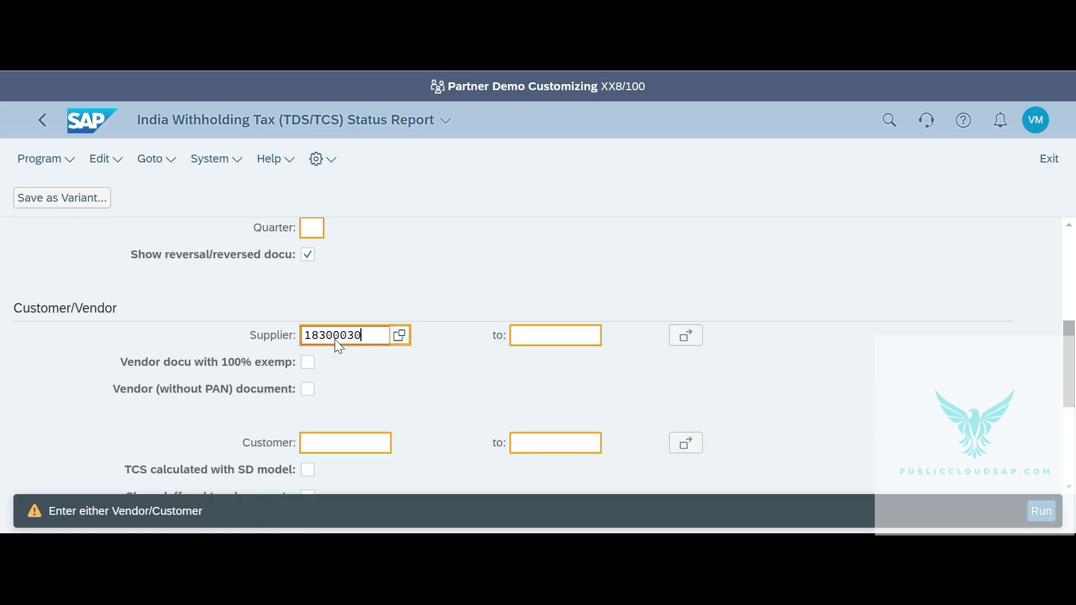
{"action": "left_click", "coordinate": [429, 274]}
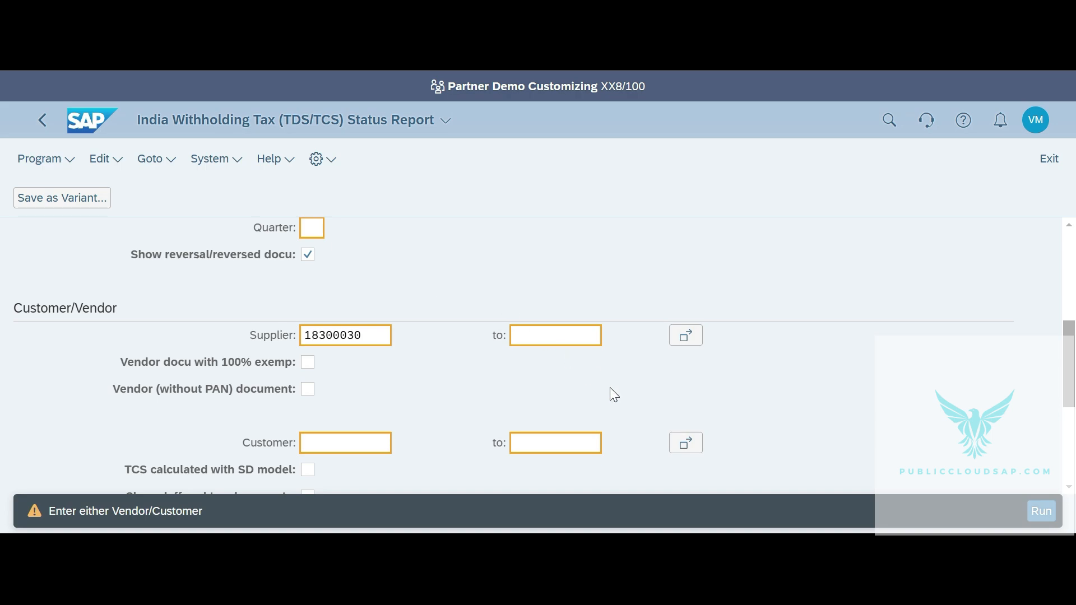
{"action": "left_click", "coordinate": [1041, 511]}
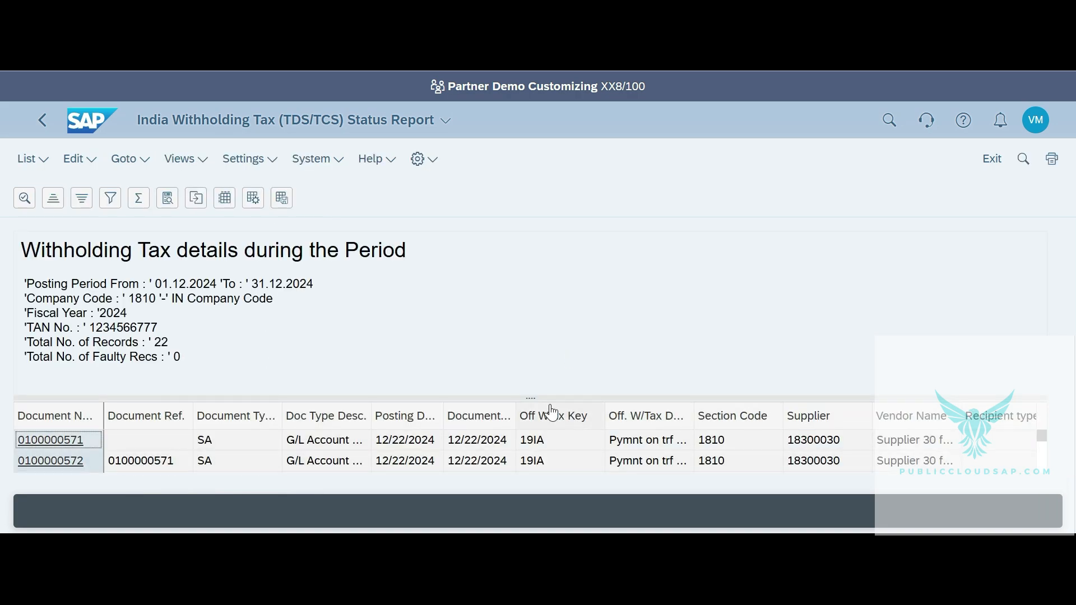
Step: Enlarge the result list and examine the internal and external challan numbers and dates of the last two invoice documents
{"action": "left_click_drag", "start_coordinate": [531, 399], "coordinate": [522, 274]}
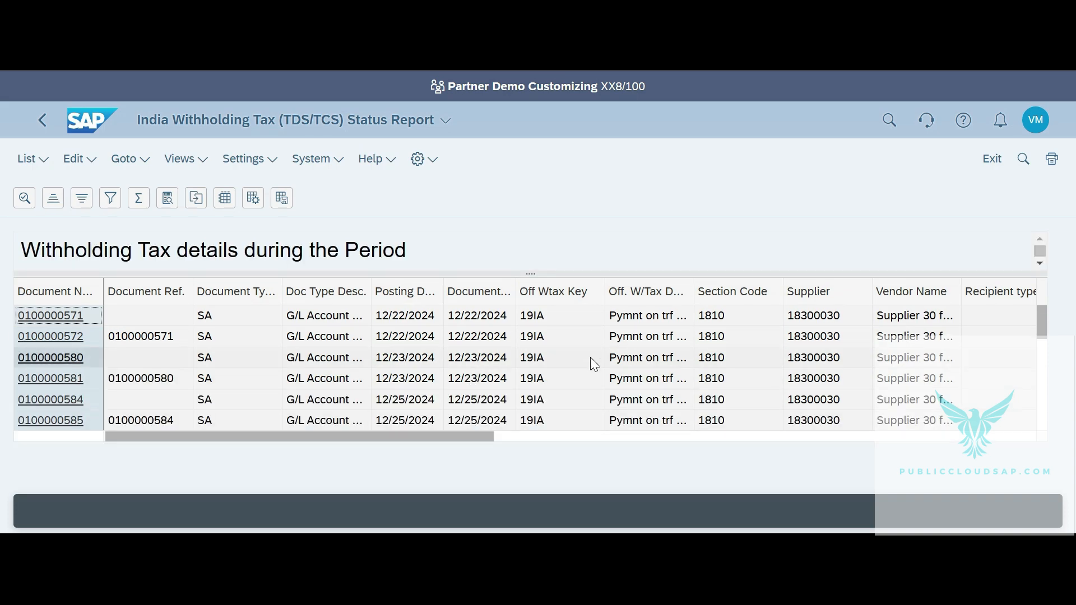
{"action": "left_click_drag", "start_coordinate": [1049, 321], "coordinate": [1046, 418]}
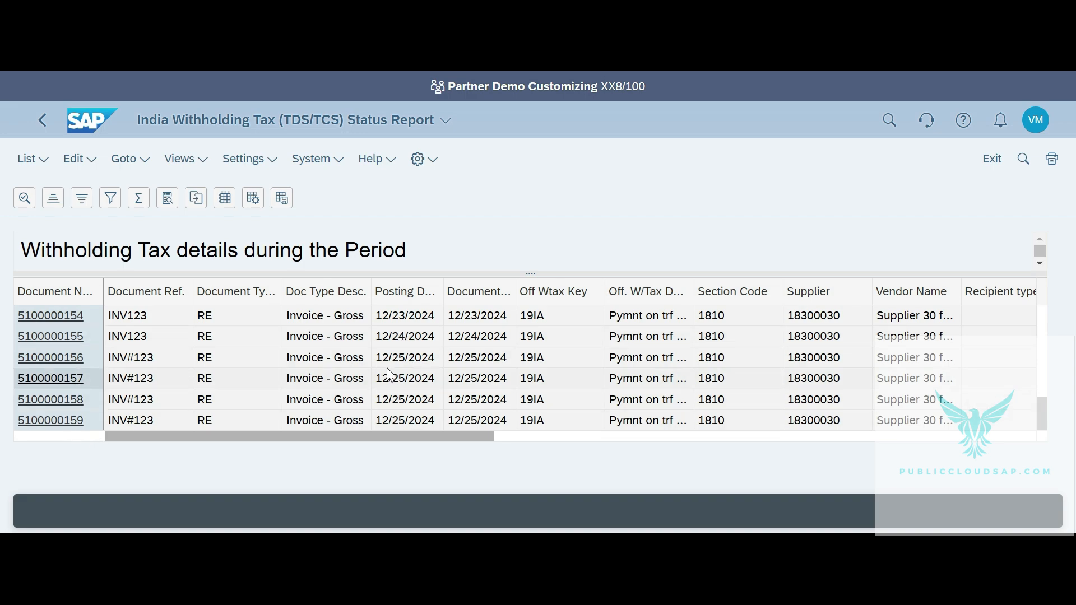
{"action": "left_click_drag", "start_coordinate": [391, 434], "coordinate": [849, 500]}
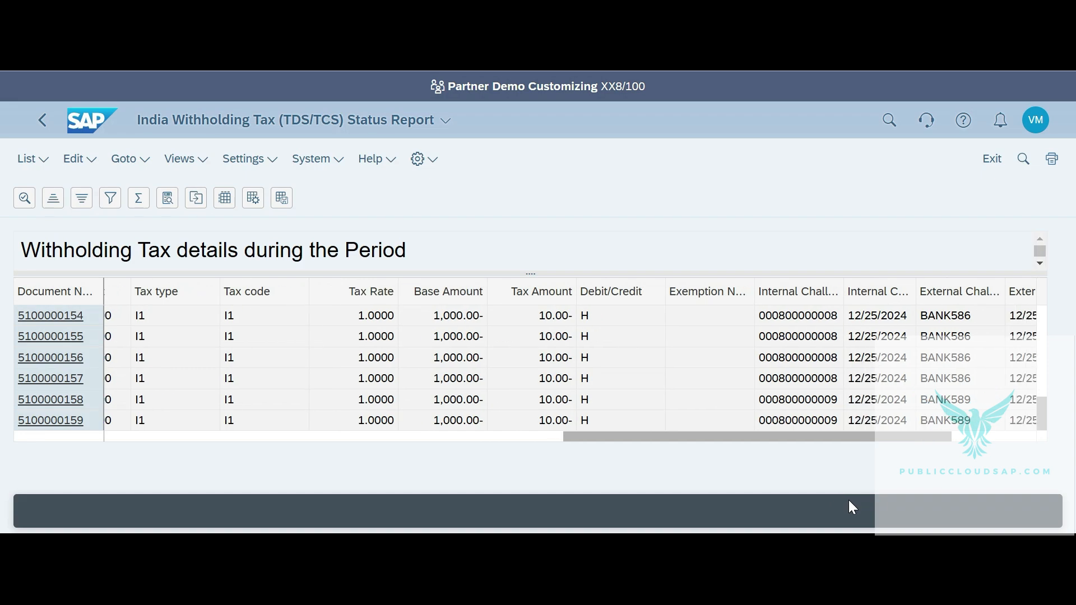
{"action": "left_click", "coordinate": [771, 406]}
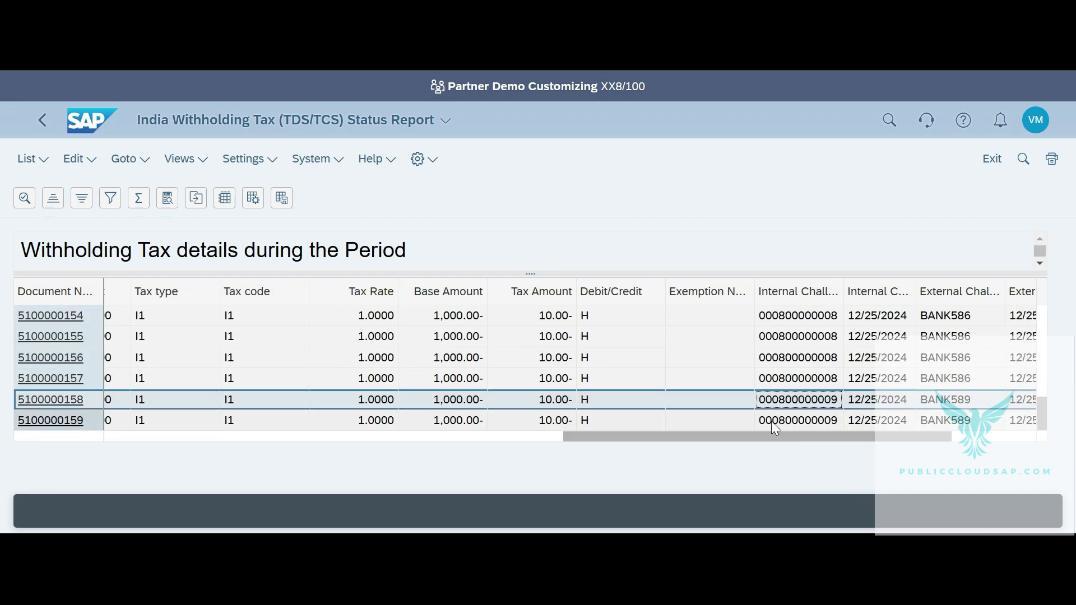
{"action": "left_click", "coordinate": [771, 421]}
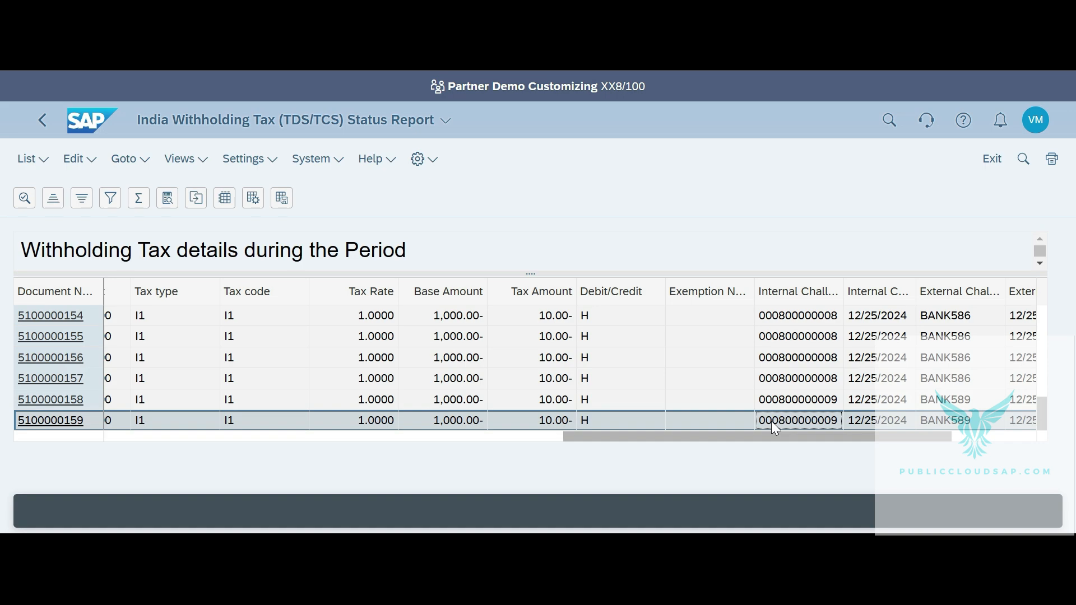
{"action": "key", "text": "Up"}
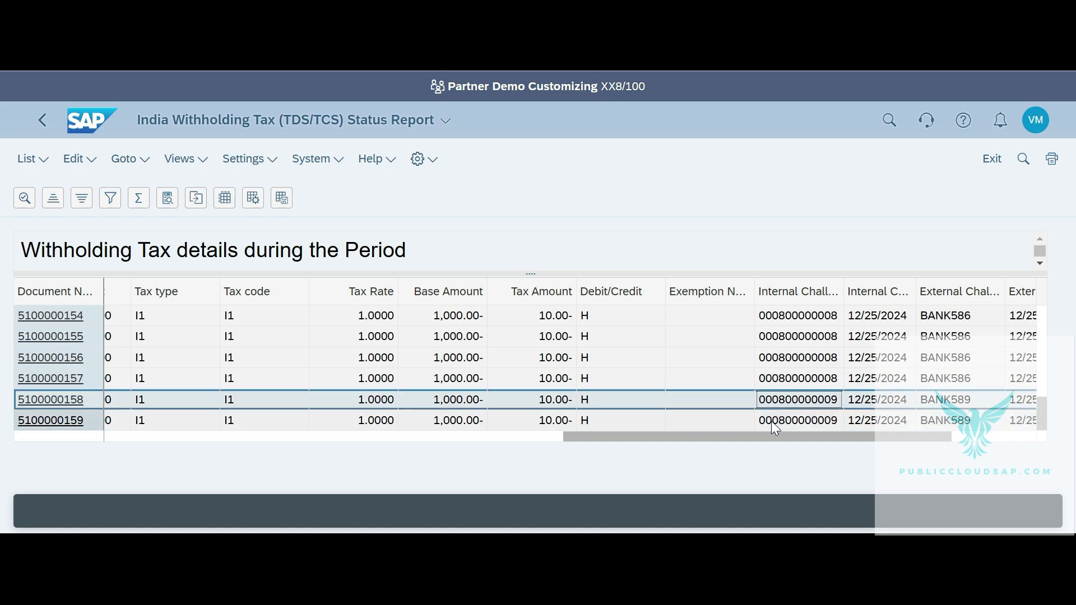
{"action": "key", "text": "Down"}
{"action": "key", "text": "Right"}
{"action": "key", "text": "Right"}
{"action": "key", "text": "Right"}
{"action": "key", "text": "Right"}
{"action": "key", "text": "Right"}
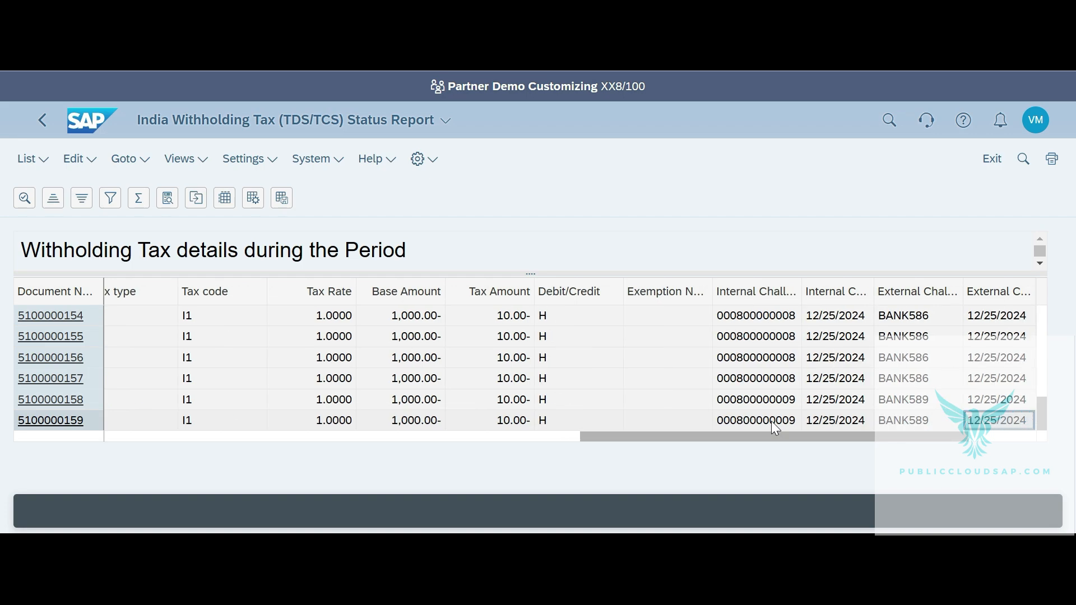
{"action": "key", "text": "Left"}
{"action": "key", "text": "Left"}
{"action": "key", "text": "Left"}
{"action": "key", "text": "Left"}
{"action": "key", "text": "Left"}
{"action": "key", "text": "Left"}
{"action": "key", "text": "Left"}
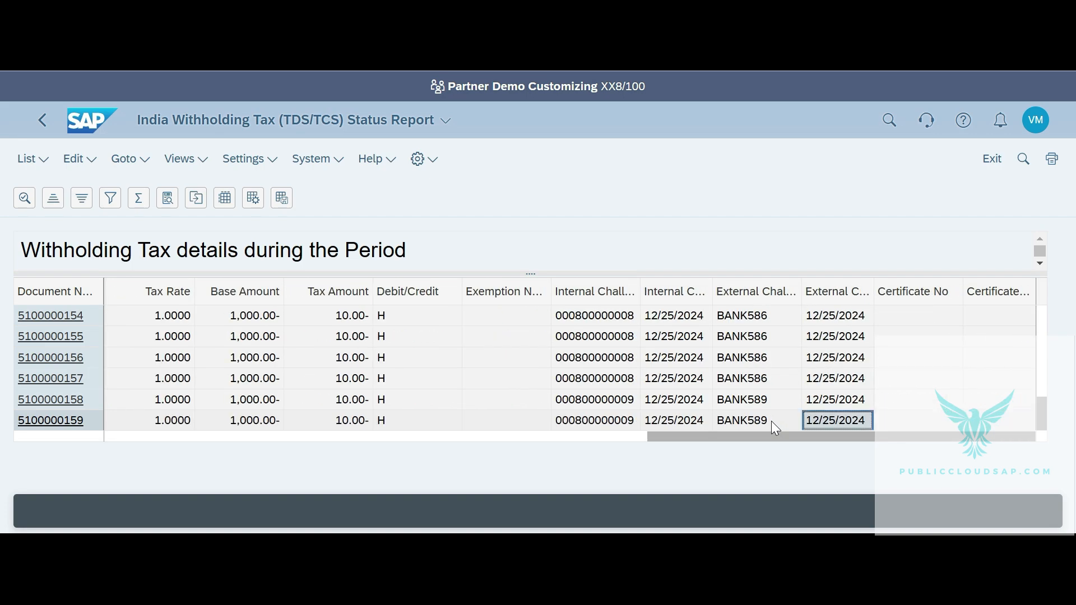
Step: Compare the GL account, tax type, base amount and tax amount of the last two invoice documents in the list
{"action": "key", "text": "Left"}
{"action": "key", "text": "Left"}
{"action": "key", "text": "Left"}
{"action": "key", "text": "Left"}
{"action": "key", "text": "Left"}
{"action": "key", "text": "Left"}
{"action": "key", "text": "Right"}
{"action": "key", "text": "Right"}
{"action": "key", "text": "Right"}
{"action": "key", "text": "Right"}
{"action": "key", "text": "Right"}
{"action": "key", "text": "Up"}
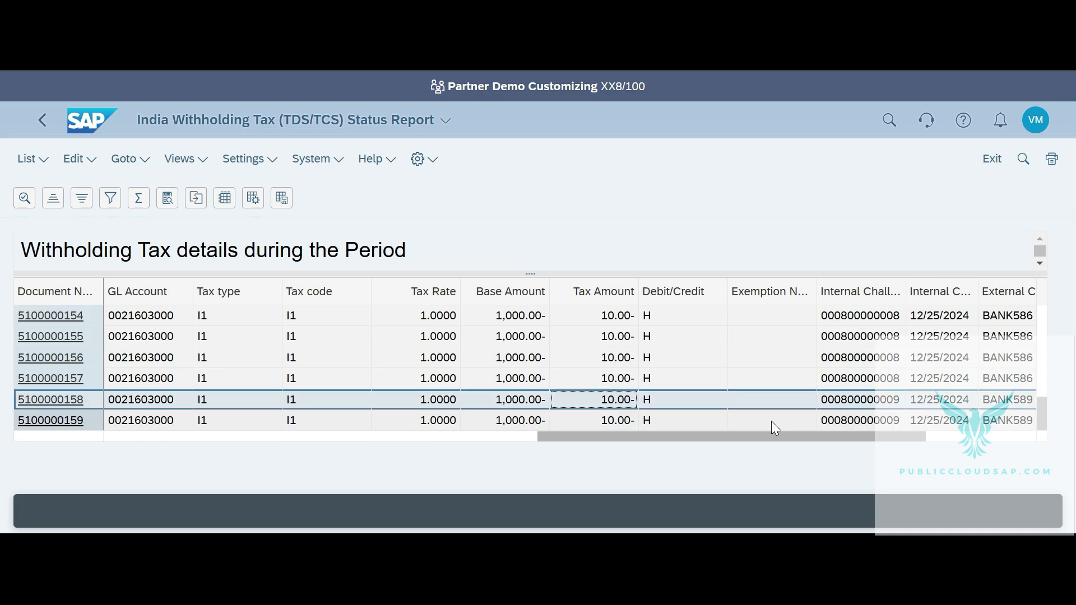
{"action": "key", "text": "Down"}
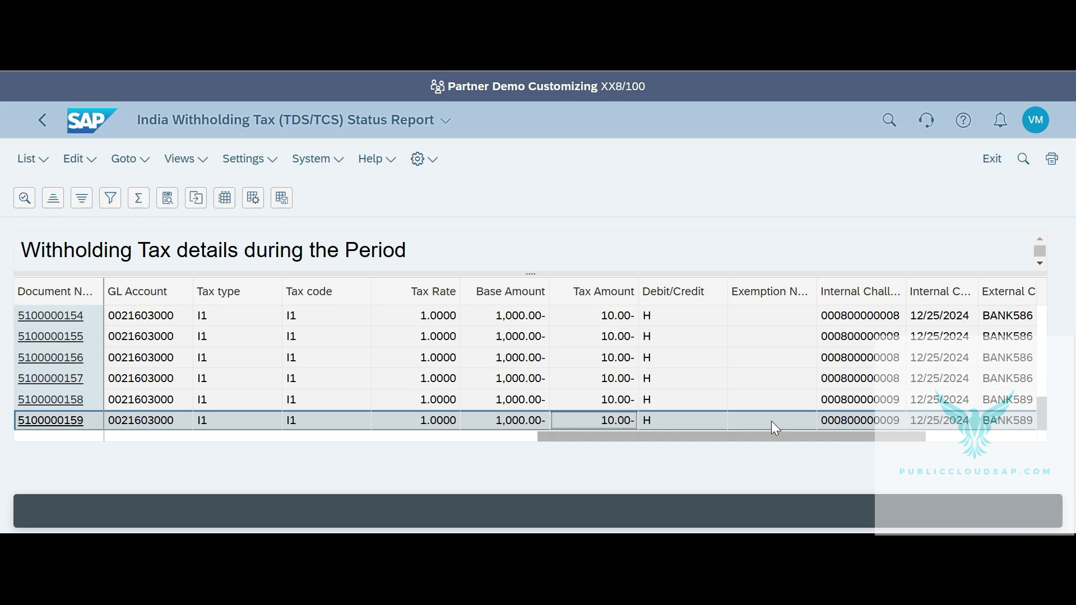
{"action": "key", "text": "Up"}
{"action": "key", "text": "Down"}
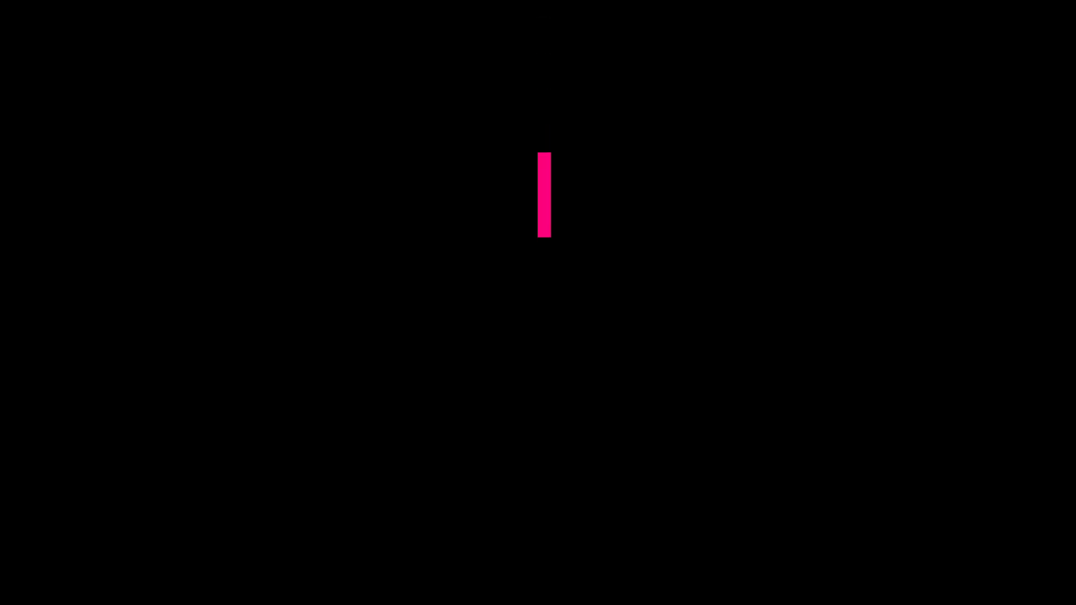